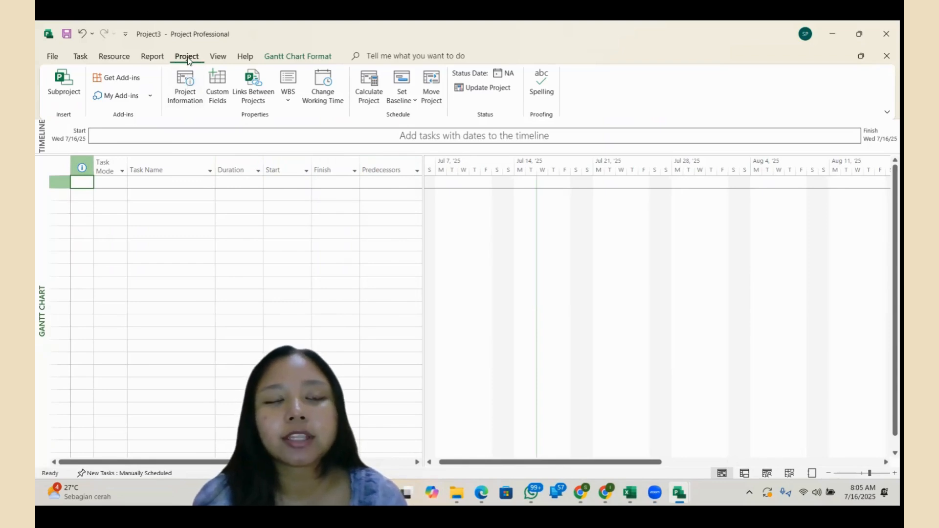
# Set the project's start date to Monday, August 4, 2025 in the project information
pyautogui.click(190, 104)
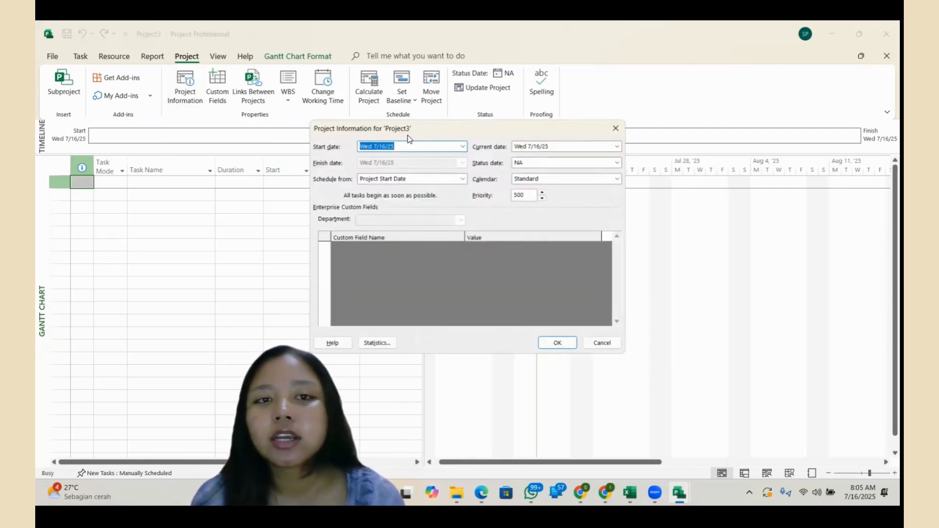
pyautogui.click(461, 147)
pyautogui.click(460, 160)
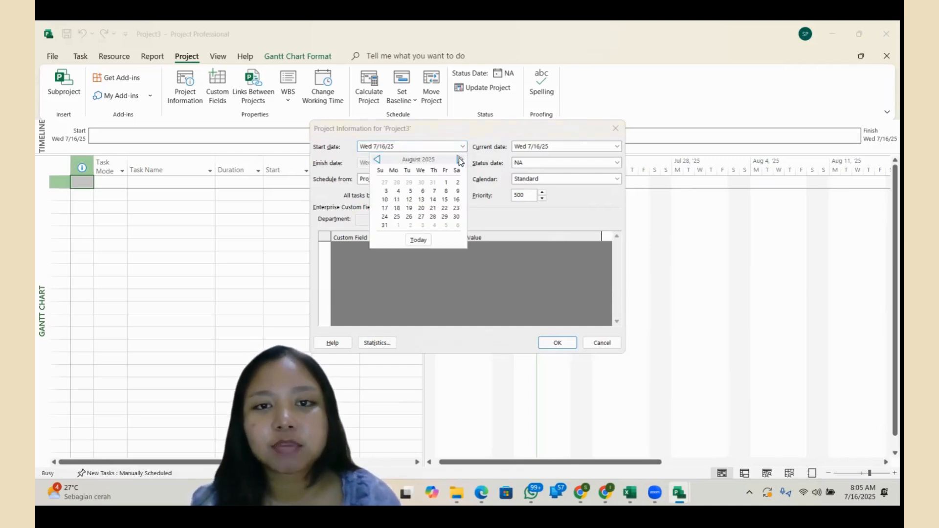
pyautogui.click(395, 190)
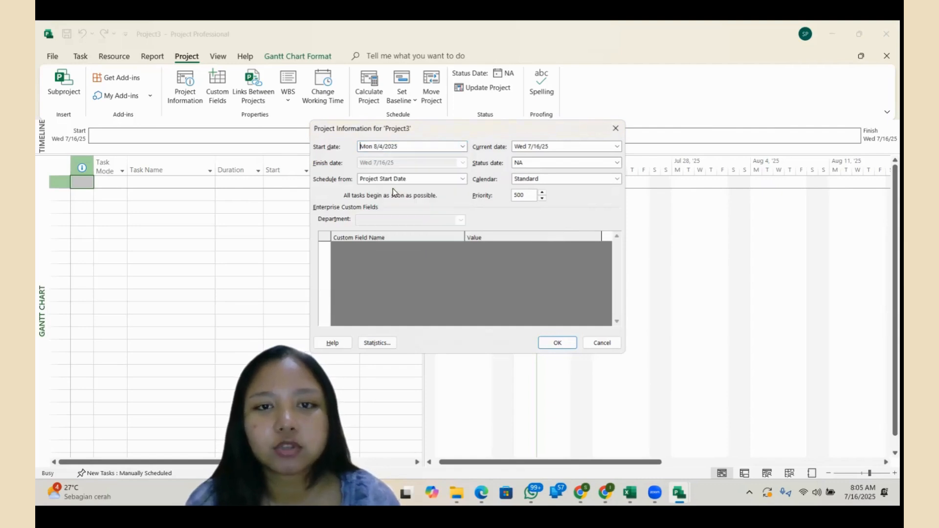
# Try scheduling from Project Finish Date, return to scheduling from Project Start Date, and apply the project information
pyautogui.click(463, 180)
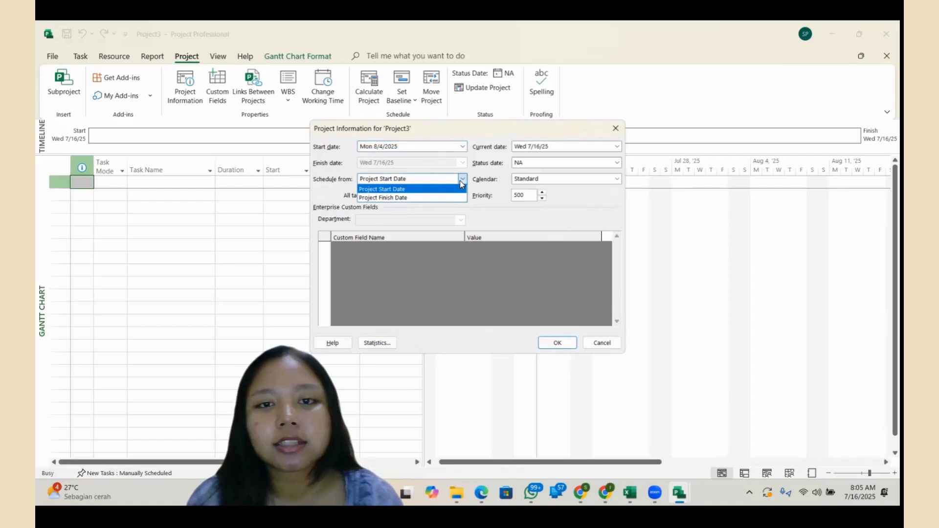
pyautogui.click(401, 190)
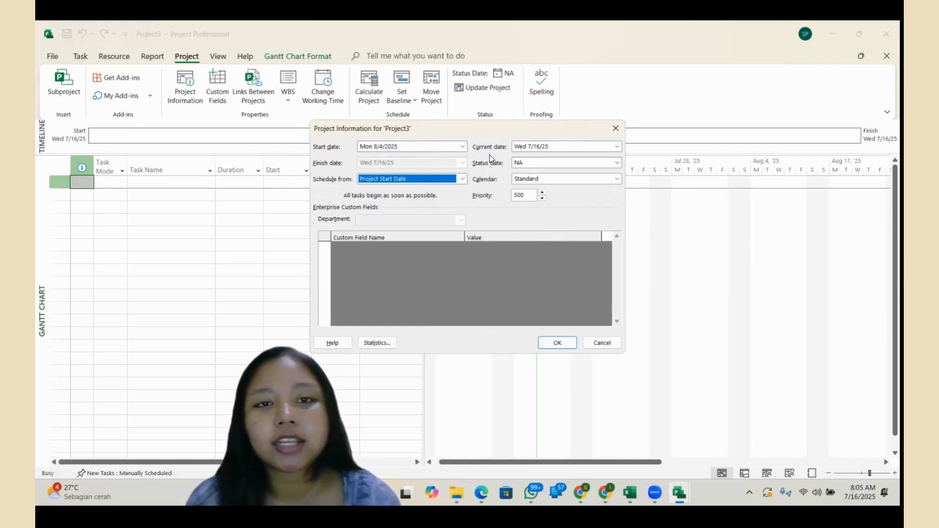
pyautogui.click(462, 179)
pyautogui.click(401, 198)
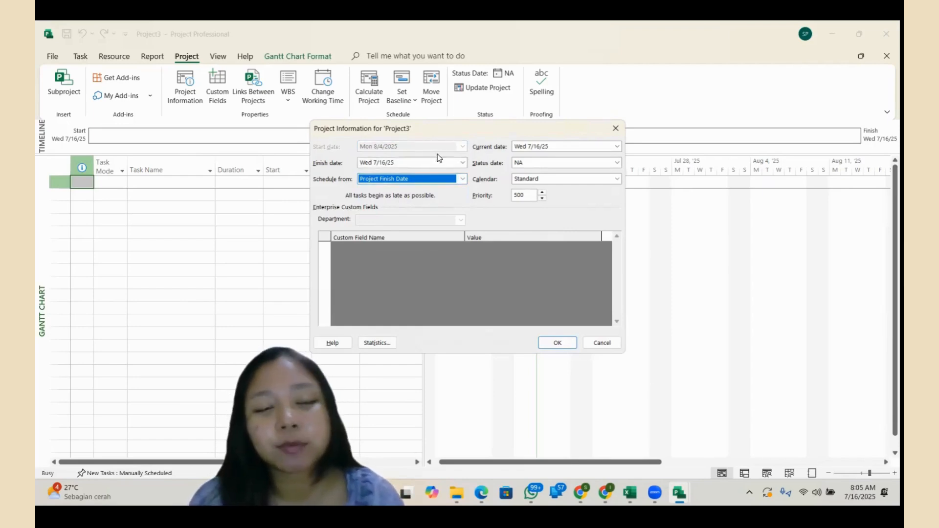
pyautogui.click(462, 179)
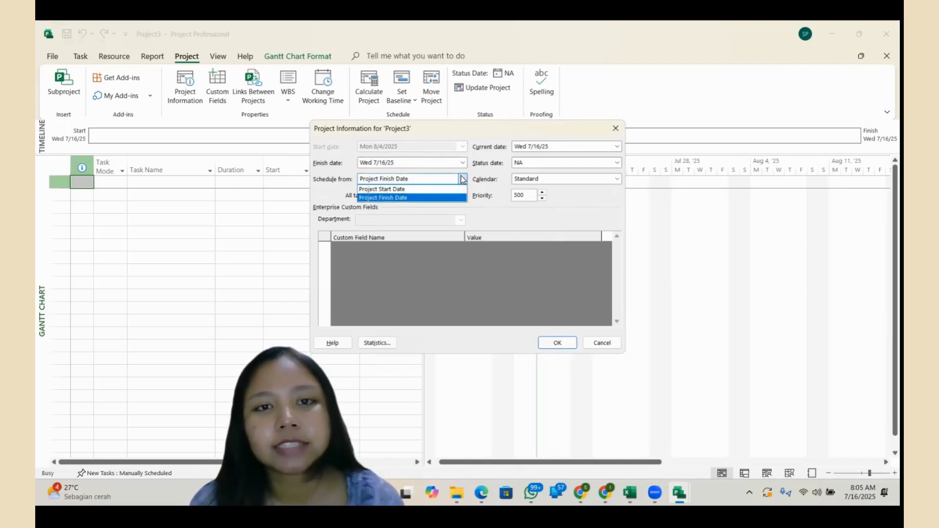
pyautogui.click(418, 190)
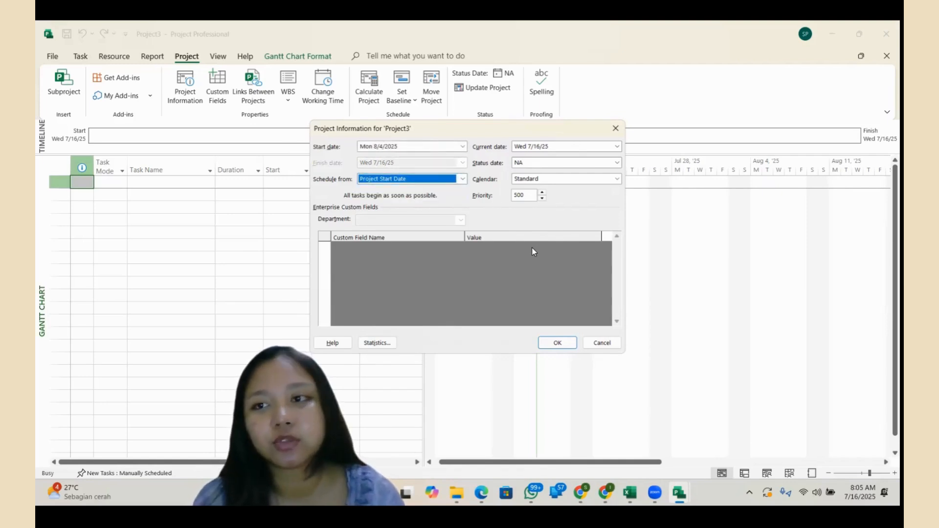
pyautogui.click(555, 342)
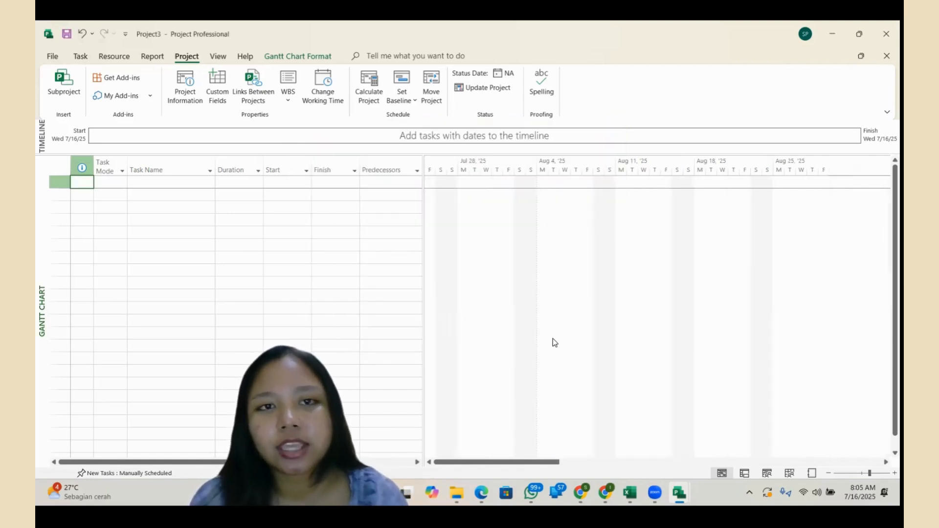
# Create a new base calendar named PROYEK 1 as a copy of the Standard calendar
pyautogui.click(316, 99)
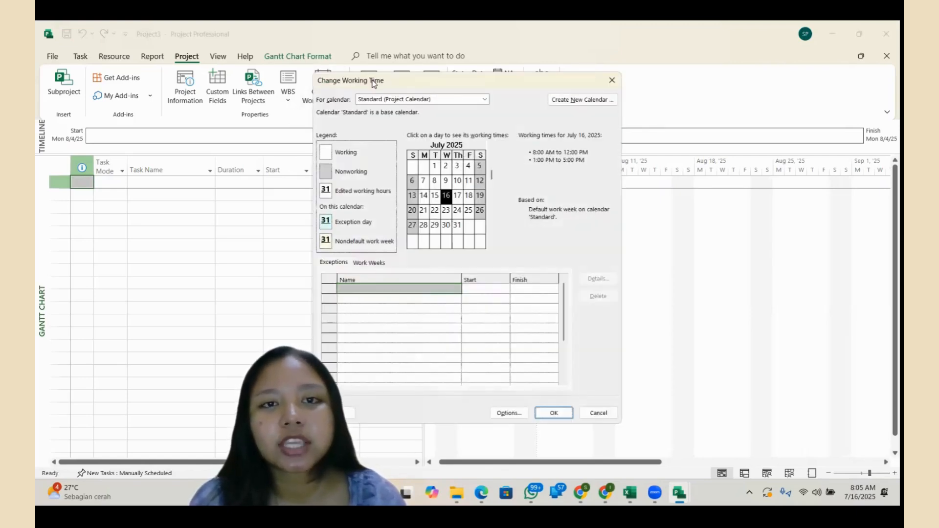
pyautogui.moveTo(373, 83); pyautogui.dragTo(307, 75)
pyautogui.click(492, 96)
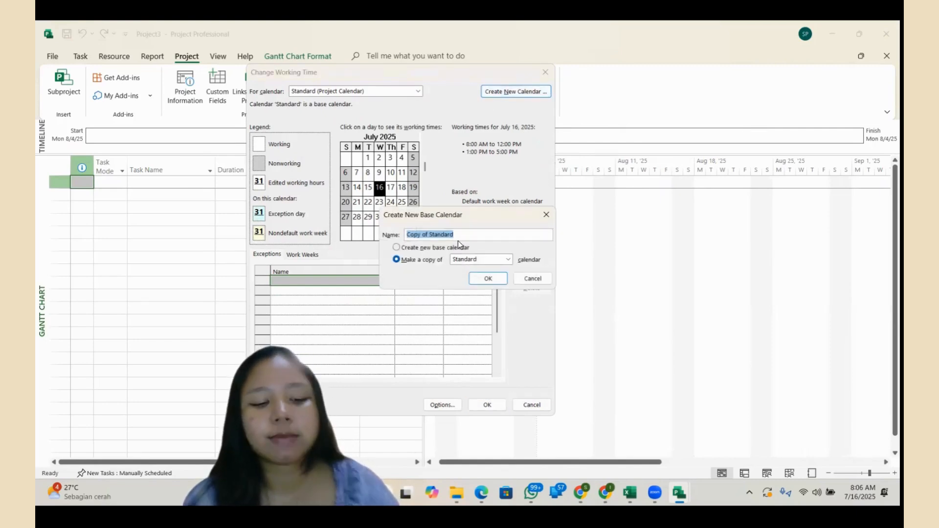
pyautogui.write('PROYEK')
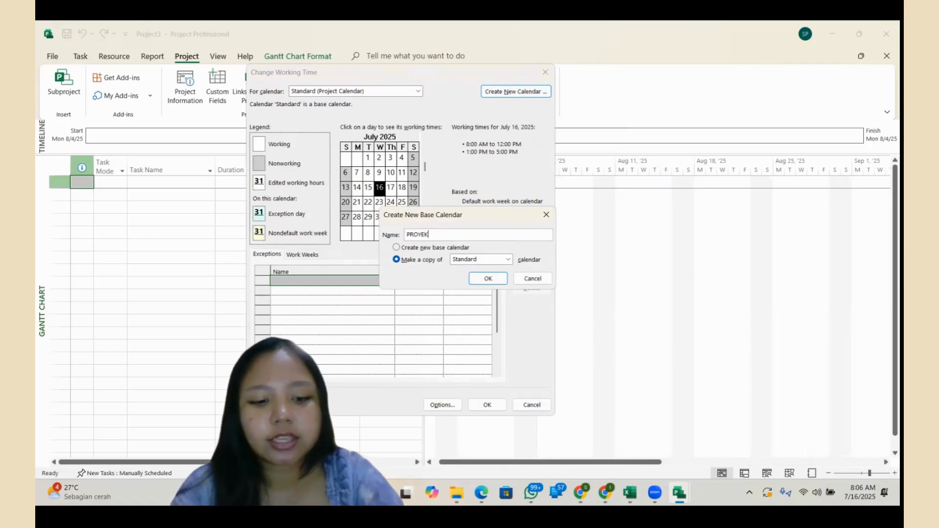
pyautogui.write(' 1')
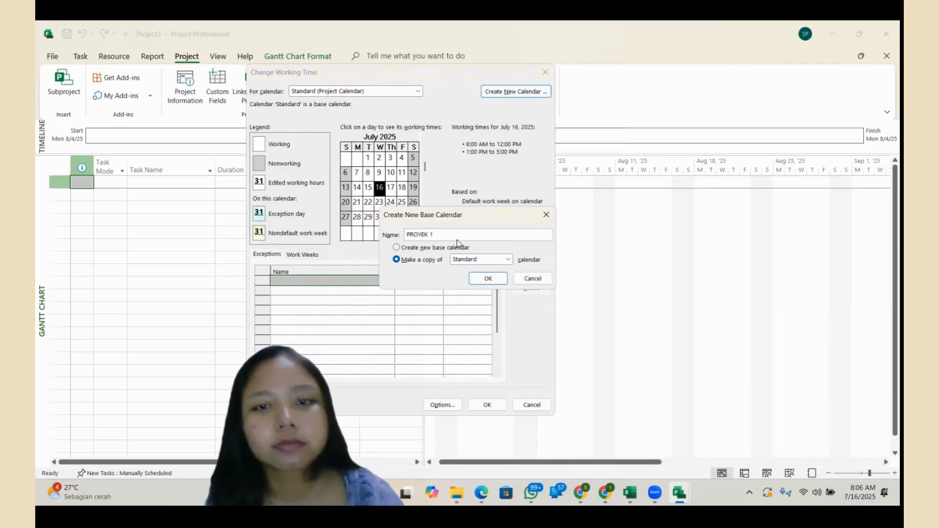
pyautogui.click(485, 280)
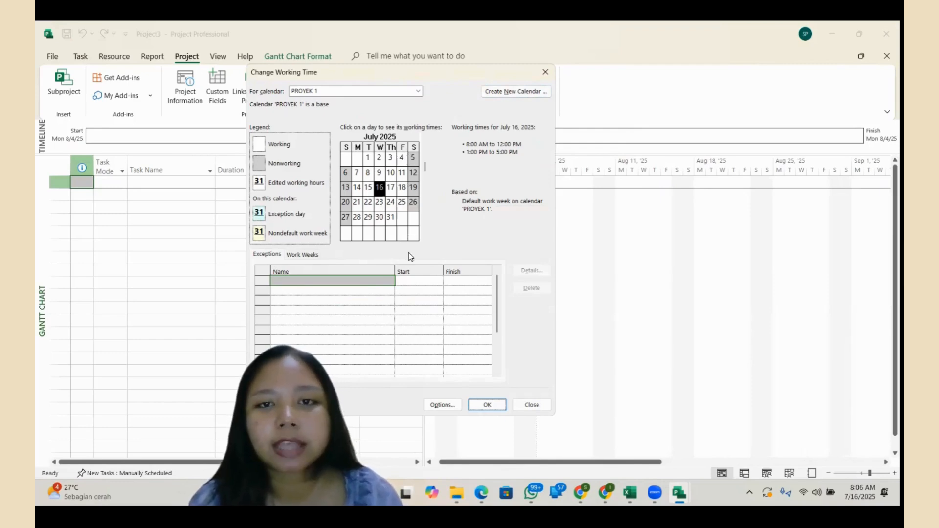
# Check the working times of July 5, July 6 and July 1, 2025 in the PROYEK 1 calendar
pyautogui.click(413, 159)
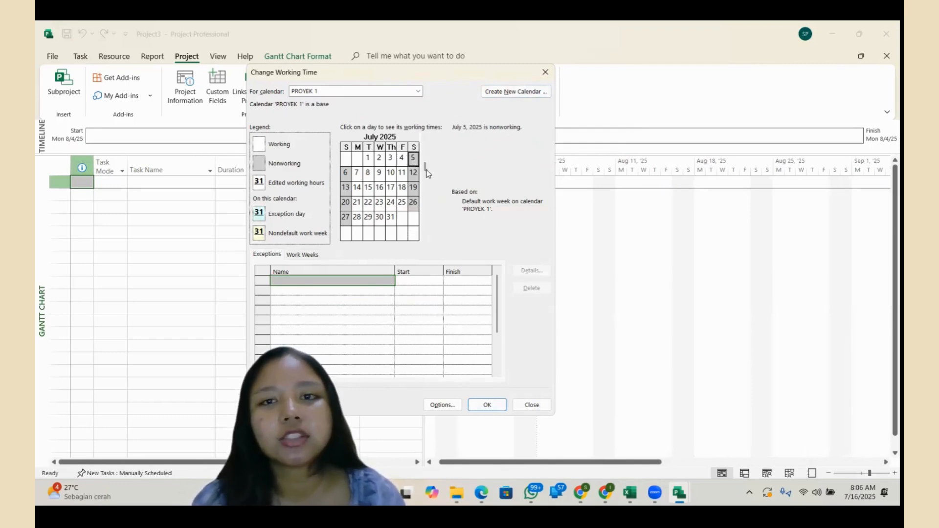
pyautogui.click(347, 176)
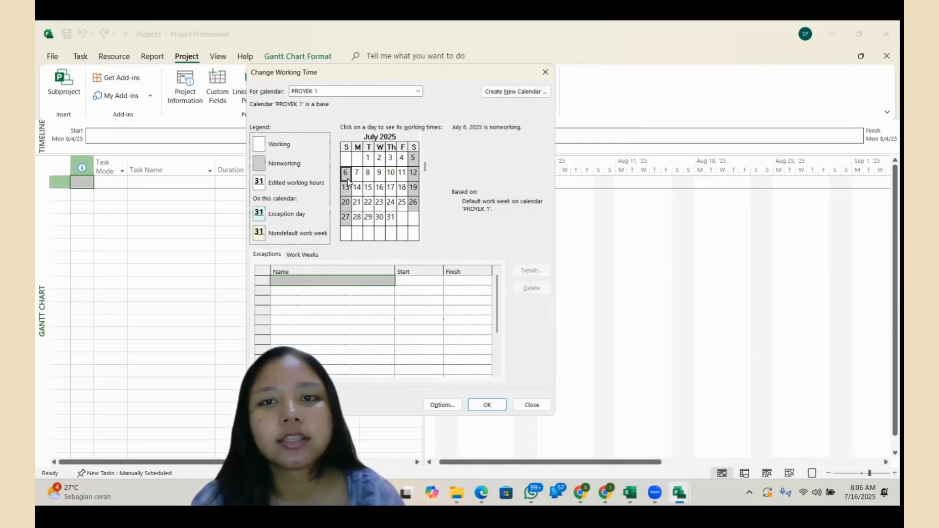
pyautogui.click(369, 160)
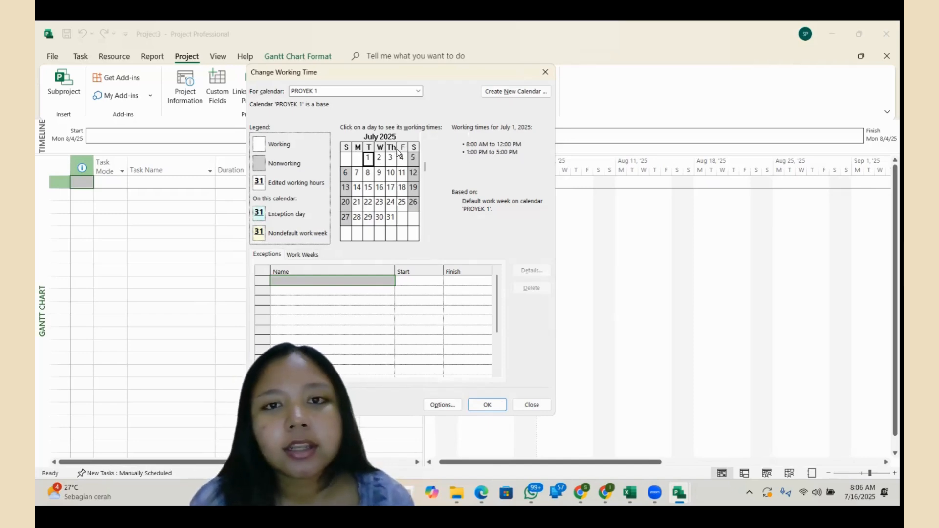
# Add a calendar exception named NATAL on December 25, 2025 to the PROYEK 1 calendar
pyautogui.click(425, 237)
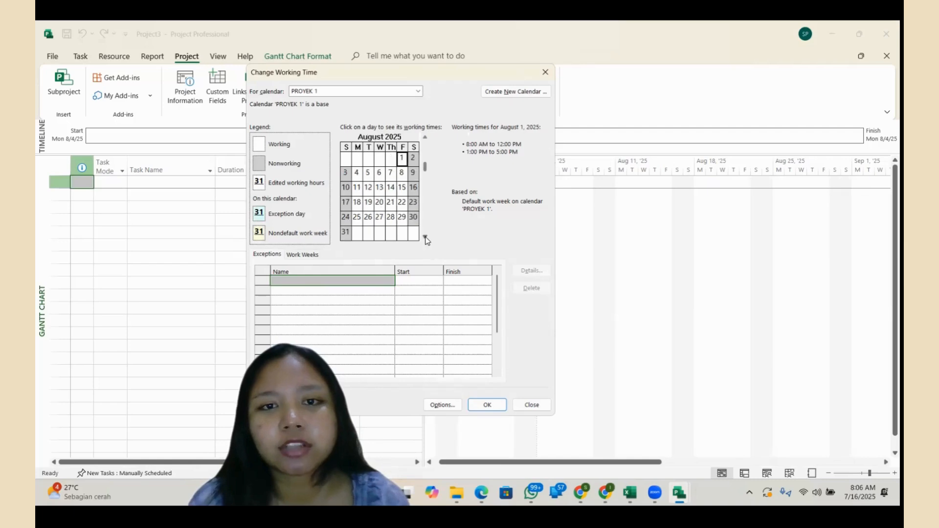
pyautogui.click(425, 237)
pyautogui.click(425, 237)
pyautogui.click(425, 238)
pyautogui.click(425, 238)
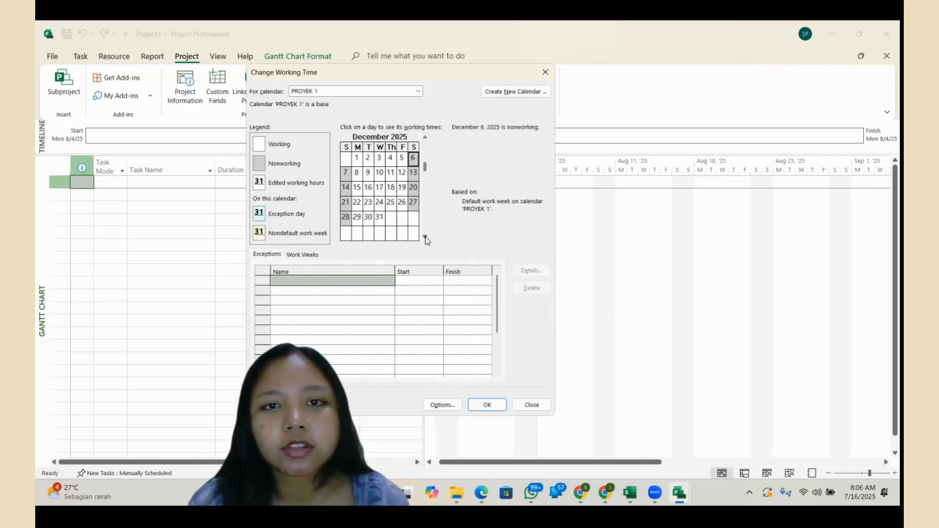
pyautogui.click(391, 203)
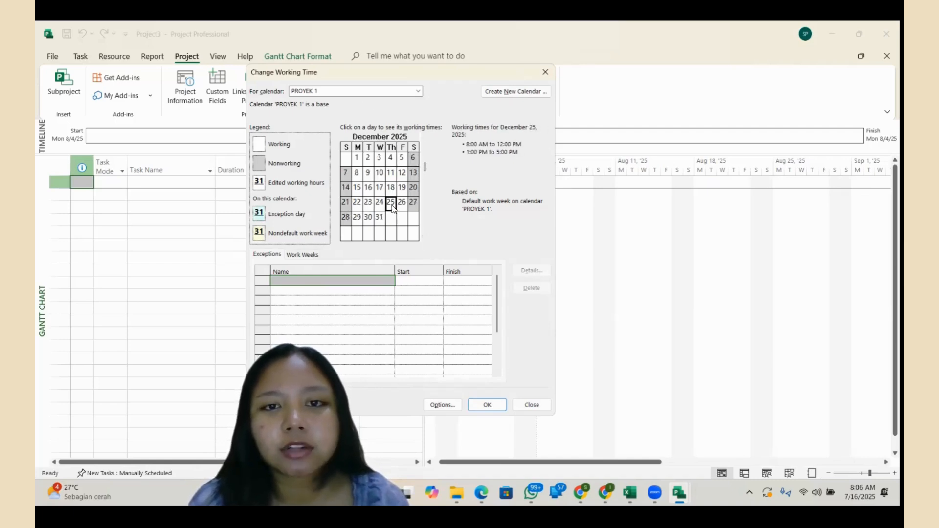
pyautogui.click(341, 284)
pyautogui.write('NATAL')
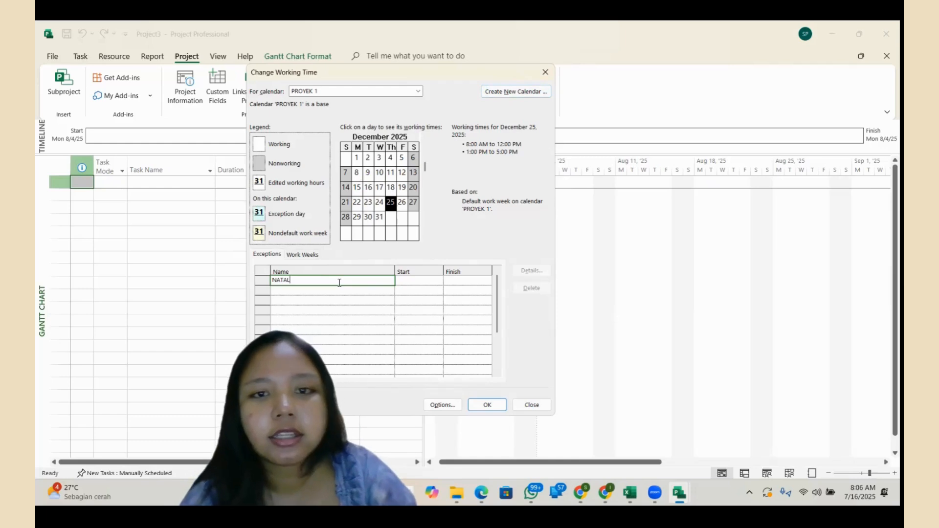
pyautogui.click(422, 282)
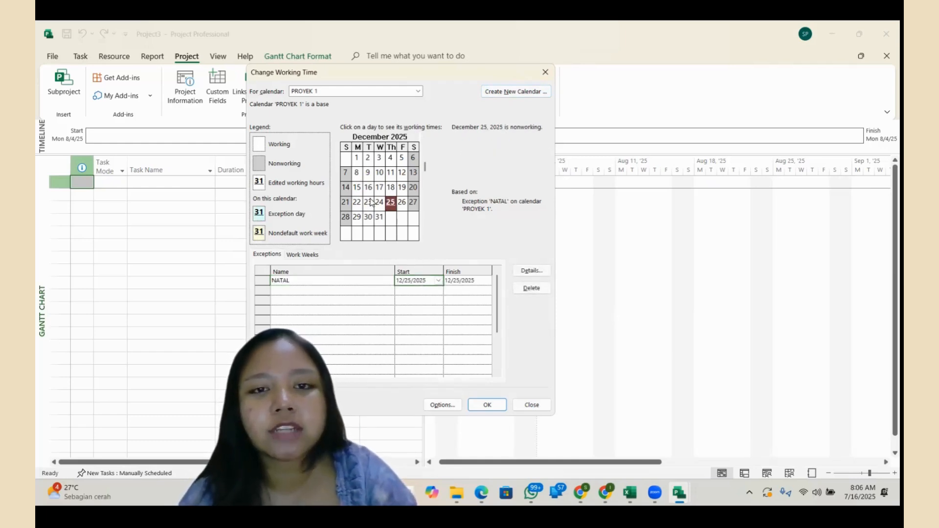
# Set the NATAL exception to start on 12/24/2025 and finish on 12/26/2025
pyautogui.click(439, 281)
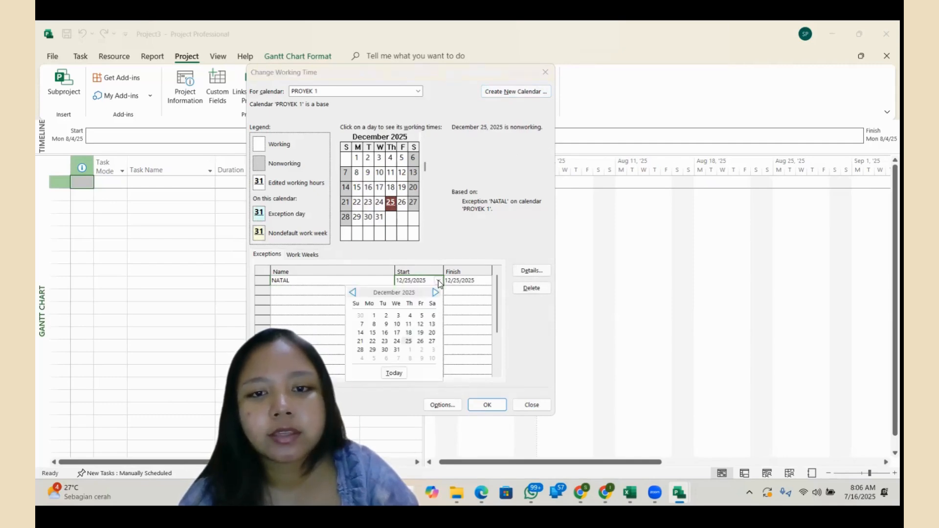
pyautogui.click(397, 342)
pyautogui.click(469, 280)
pyautogui.click(486, 281)
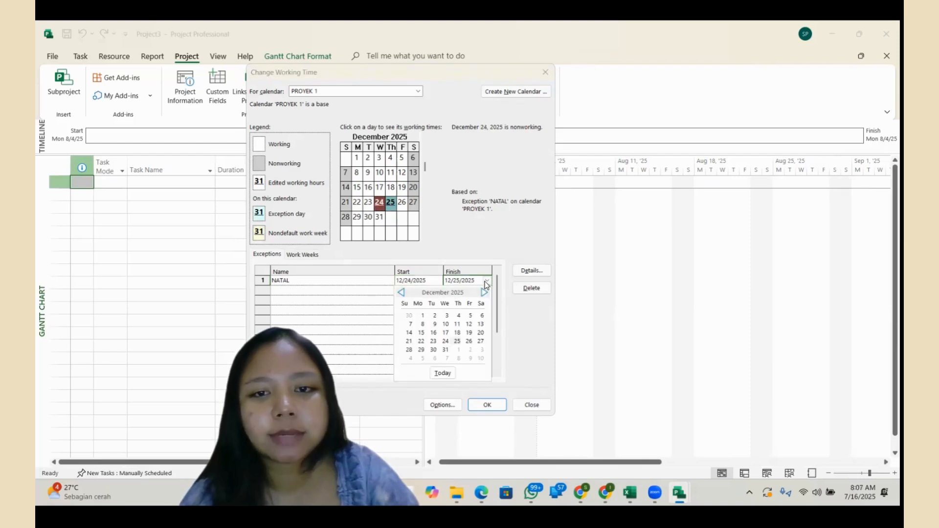
pyautogui.click(469, 341)
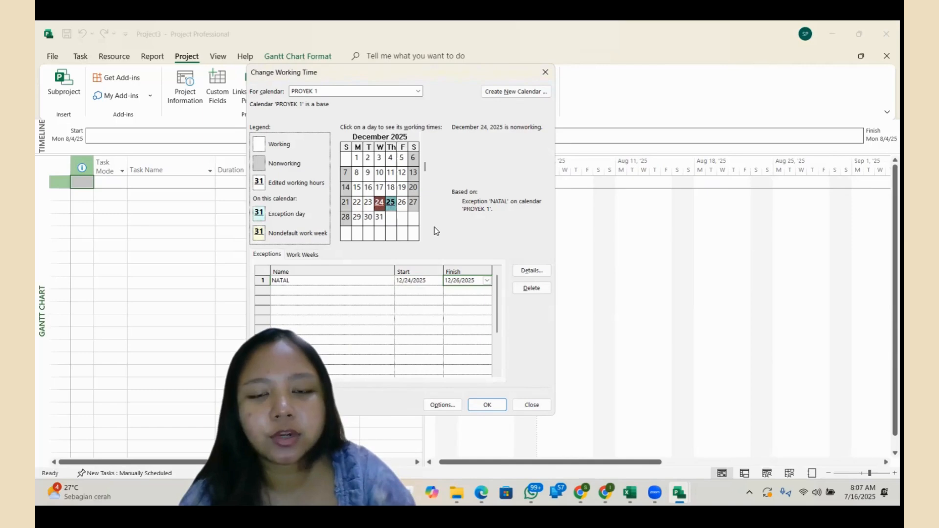
# Check the late December days in the calendar and reselect 12/26/2025 as the NATAL exception's finish date
pyautogui.click(379, 217)
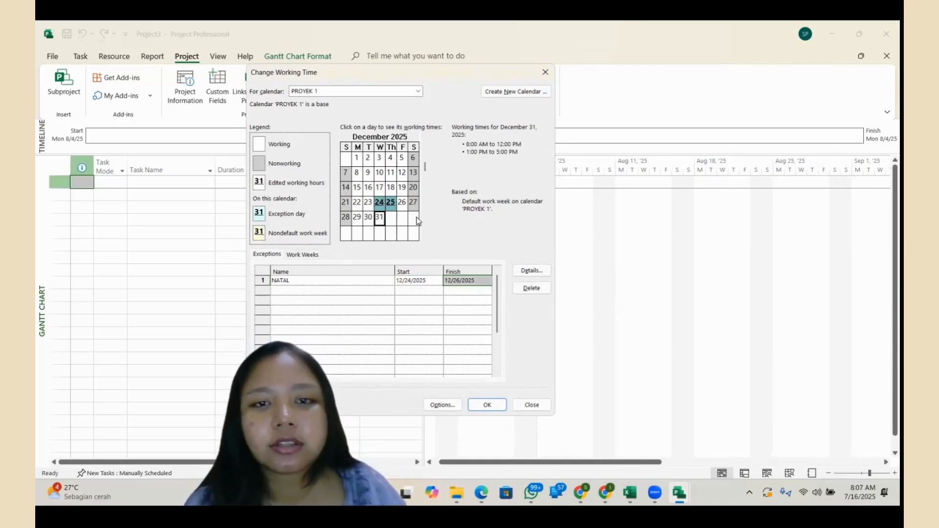
pyautogui.click(391, 203)
pyautogui.click(402, 204)
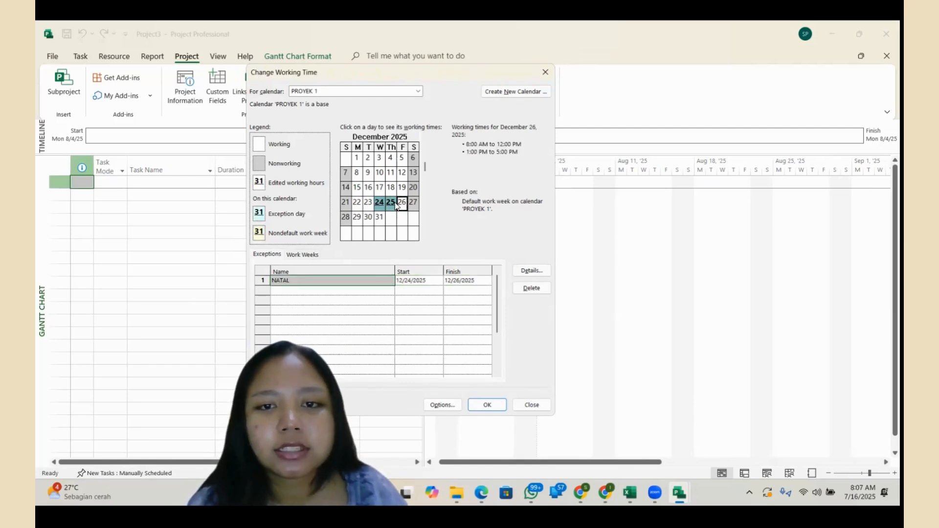
pyautogui.click(472, 284)
pyautogui.click(471, 284)
pyautogui.click(486, 281)
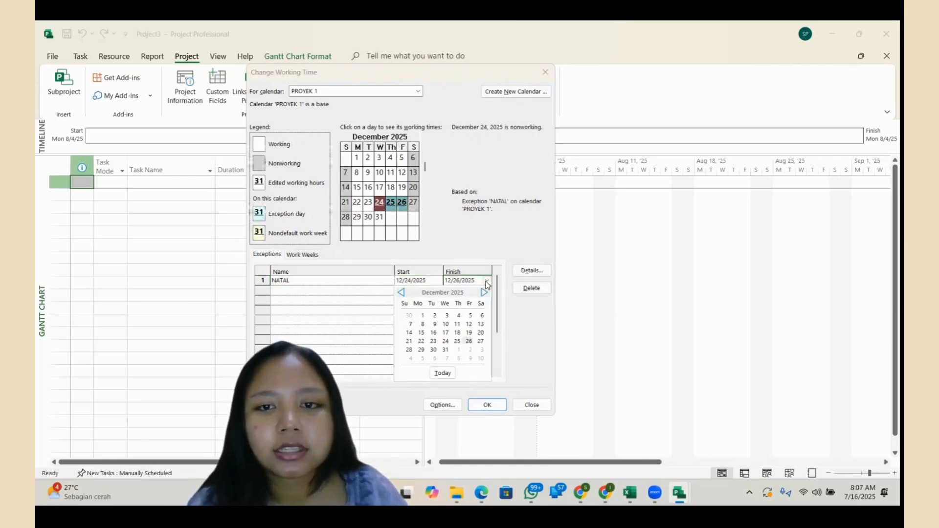
pyautogui.click(469, 340)
pyautogui.click(385, 312)
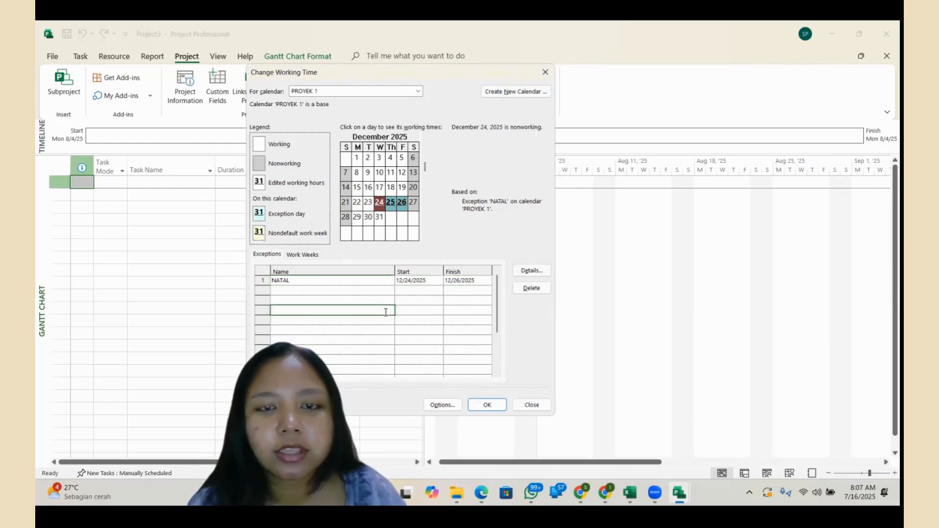
# Check December 24 and 26 in the calendar and save the working time changes
pyautogui.click(380, 202)
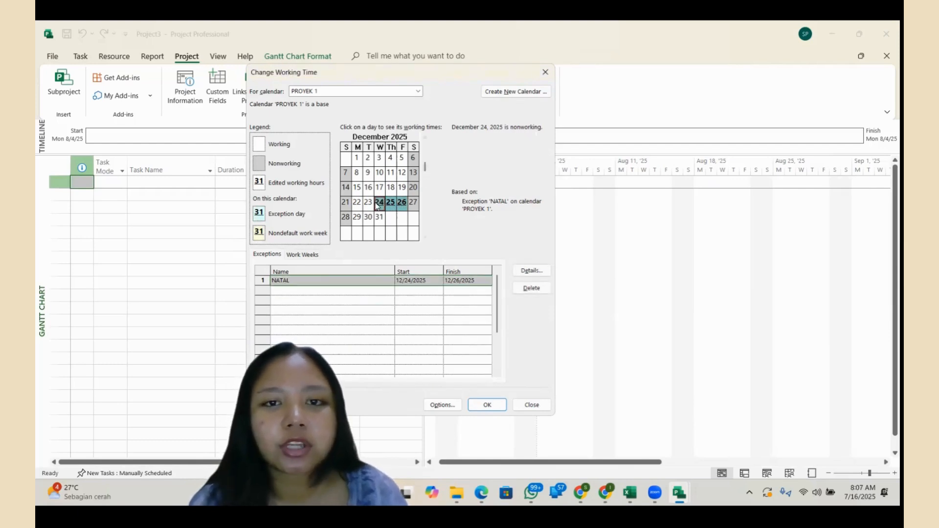
pyautogui.click(401, 202)
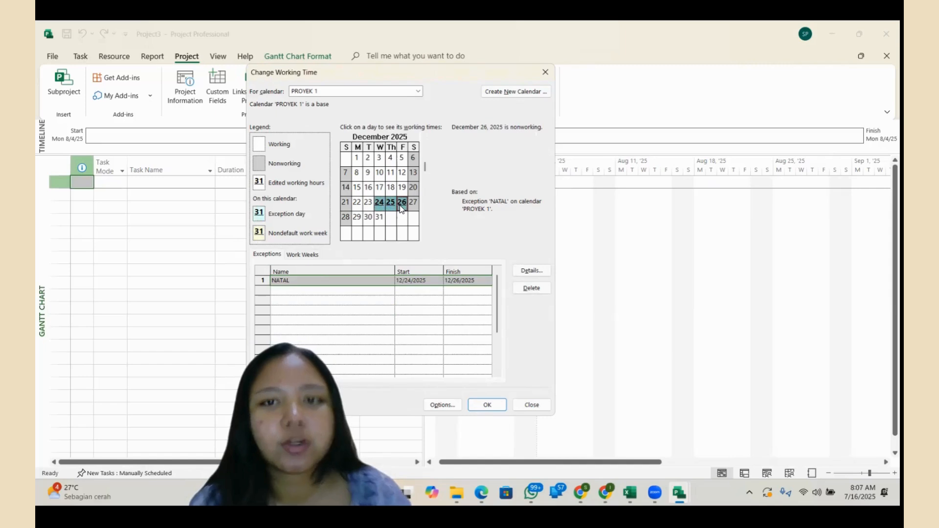
pyautogui.click(487, 405)
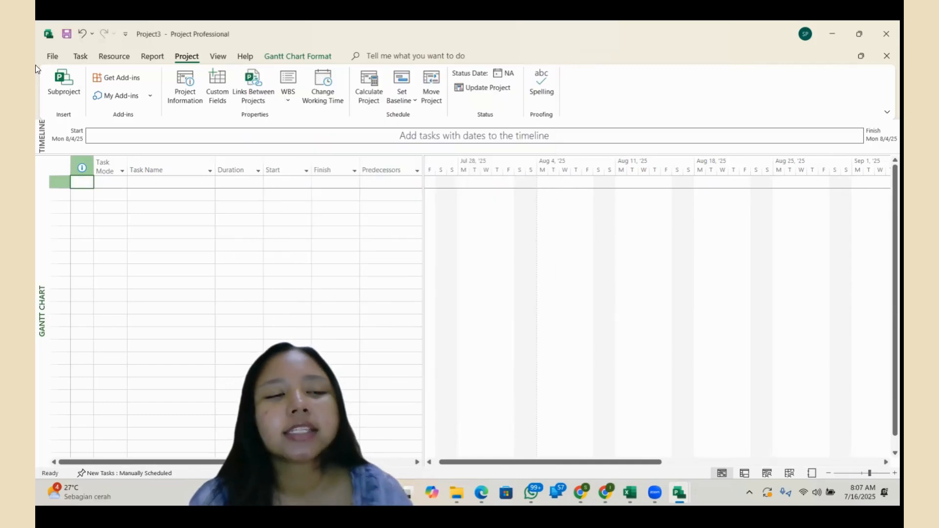
# Set the project's currency to IDR in the display options
pyautogui.click(52, 56)
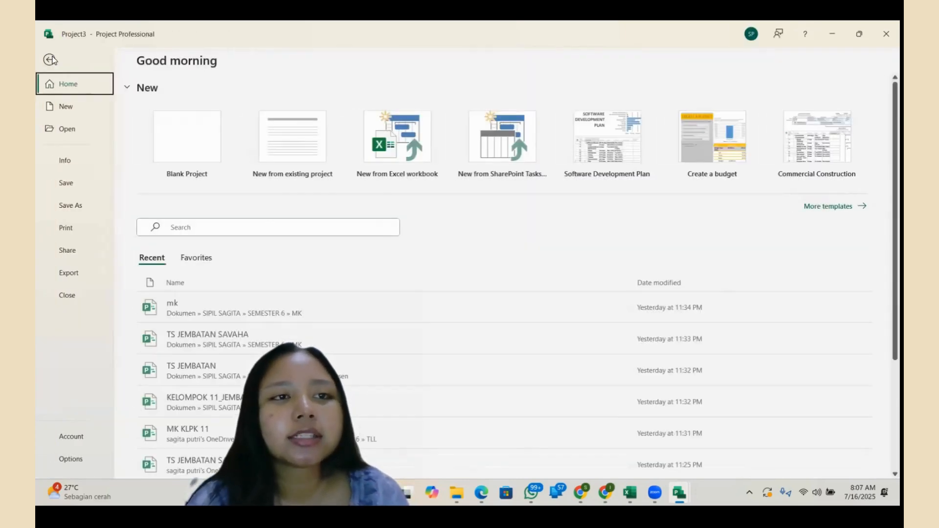
pyautogui.click(74, 459)
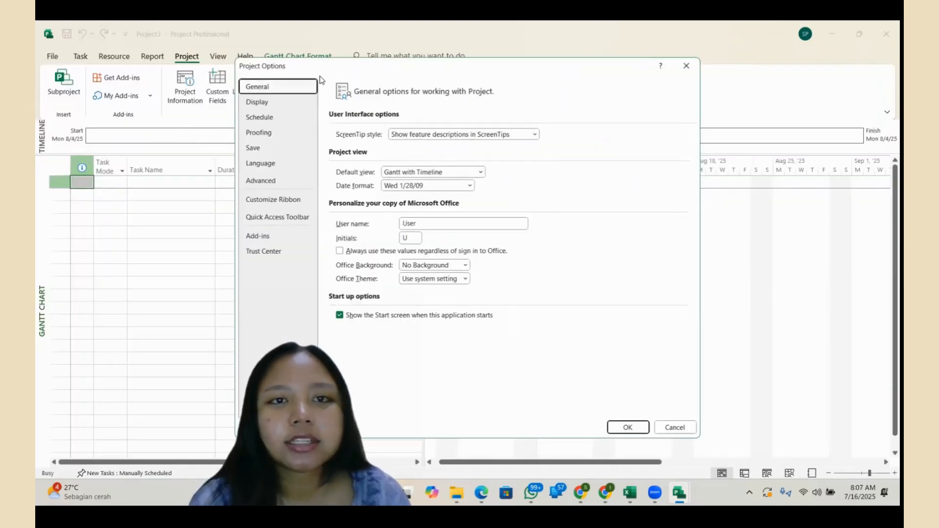
pyautogui.click(279, 99)
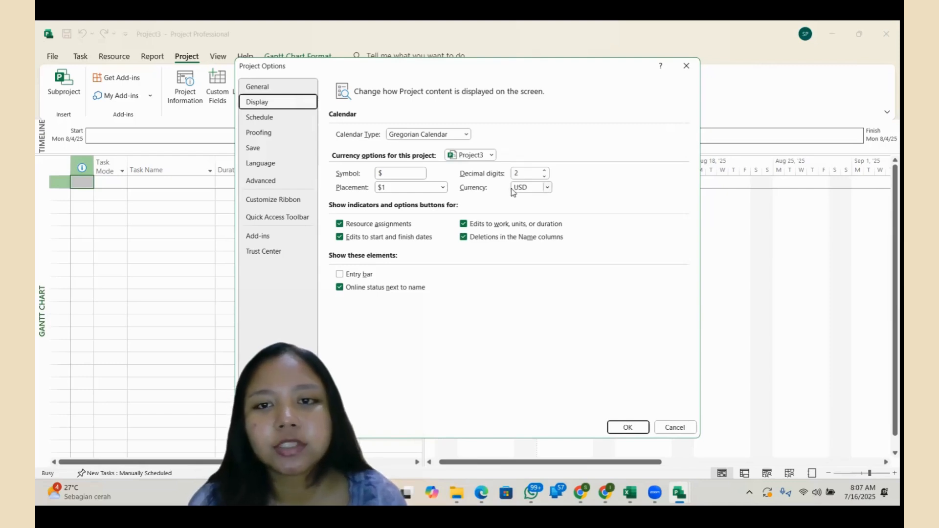
pyautogui.click(547, 187)
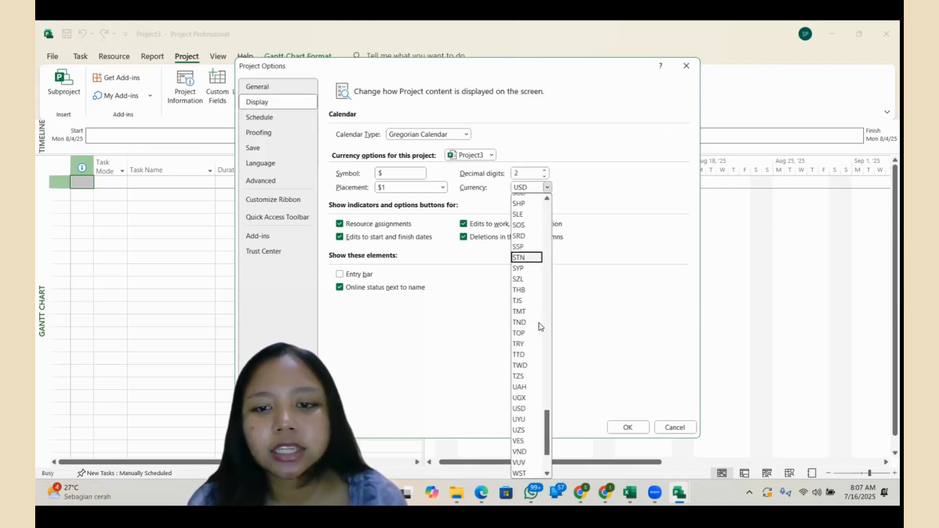
pyautogui.scroll(10, 541, 326)
pyautogui.scroll(8, 541, 327)
pyautogui.scroll(1, 540, 326)
pyautogui.click(520, 228)
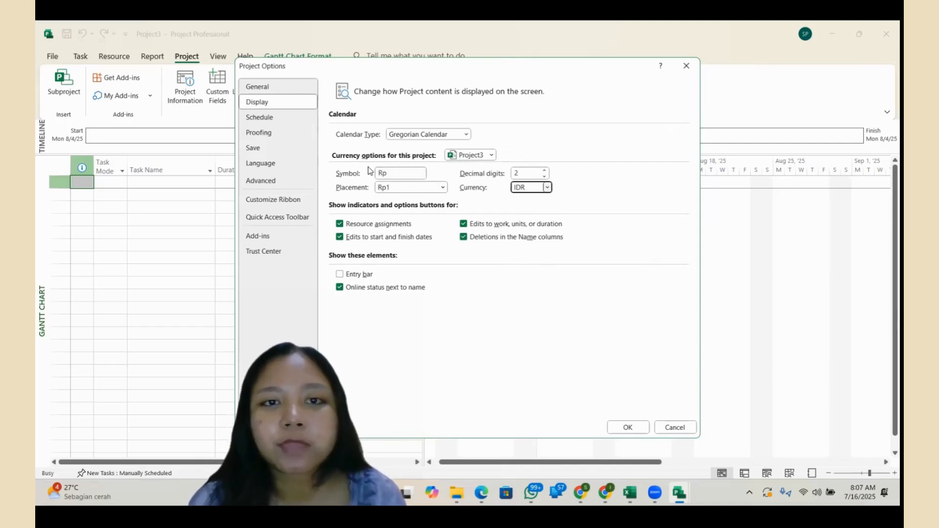
# Set the project's week to start on Monday in the schedule options and apply the option changes
pyautogui.click(261, 122)
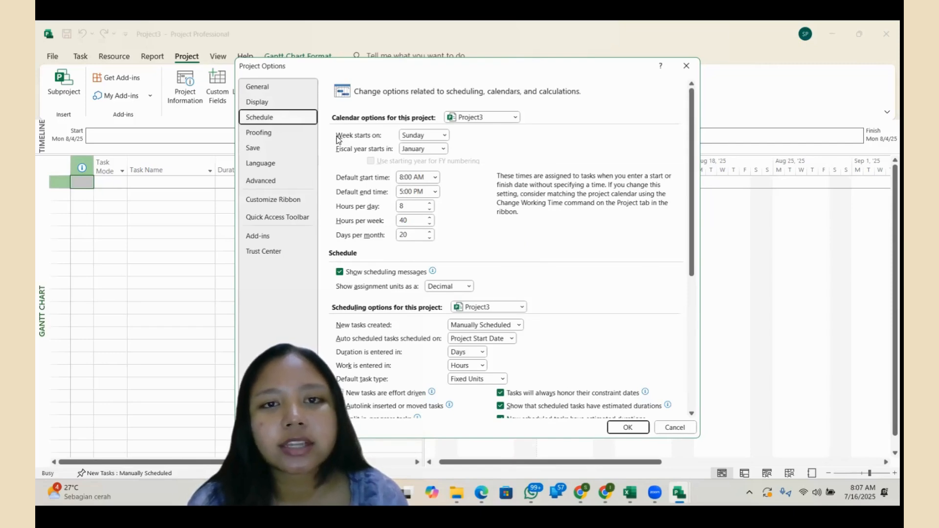
pyautogui.click(444, 136)
pyautogui.click(429, 159)
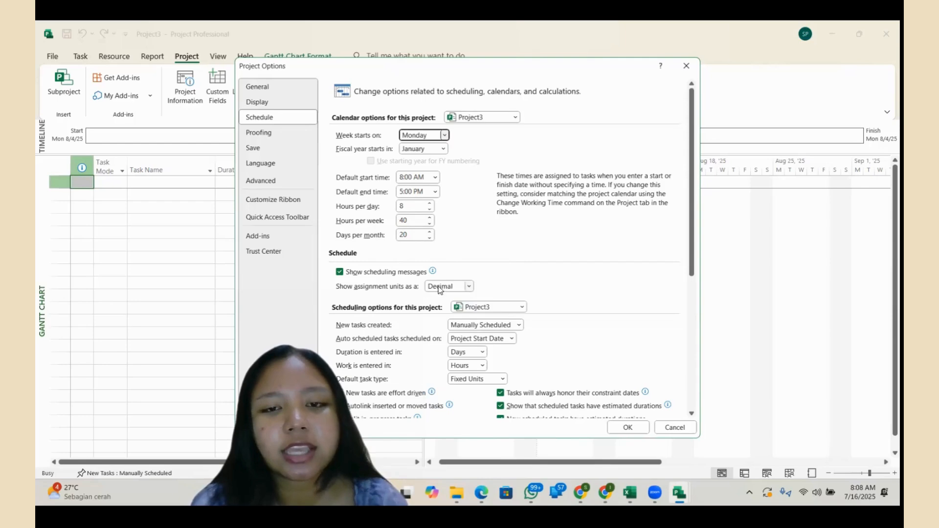
pyautogui.click(468, 287)
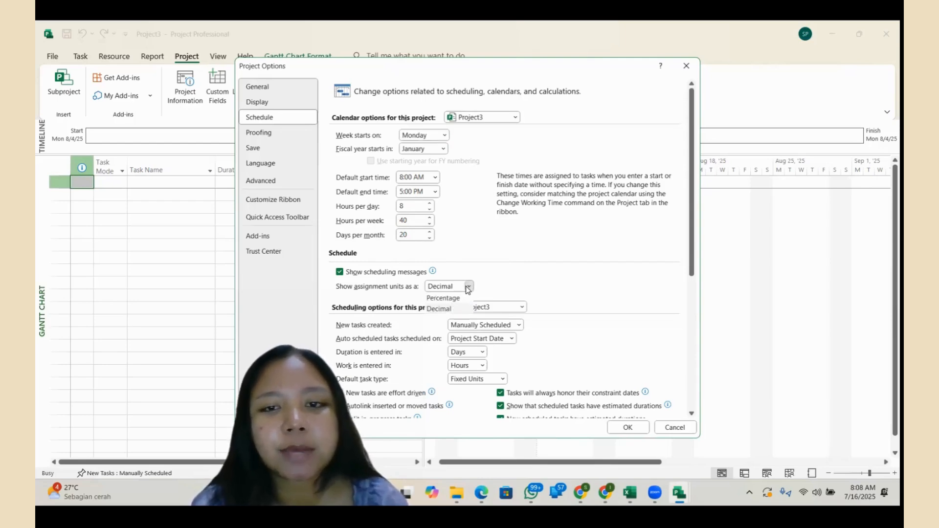
pyautogui.click(519, 280)
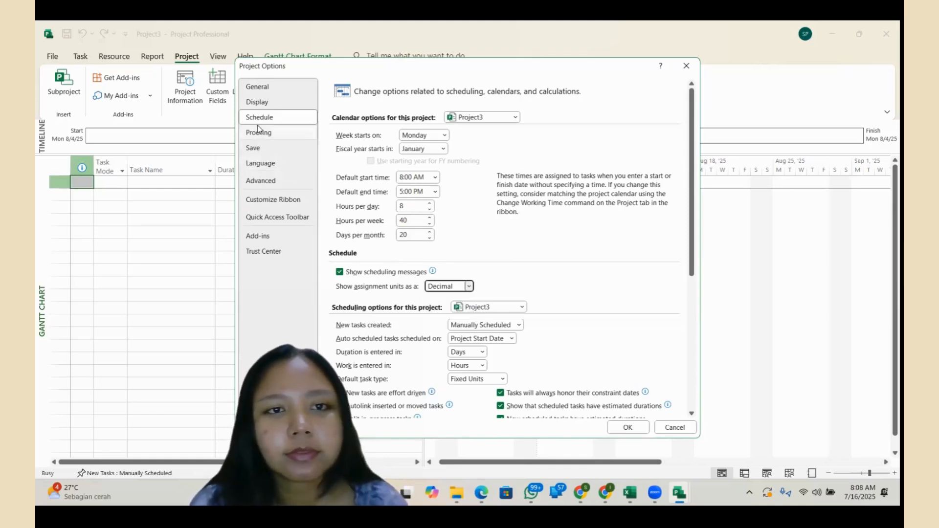
pyautogui.click(628, 427)
pyautogui.click(198, 184)
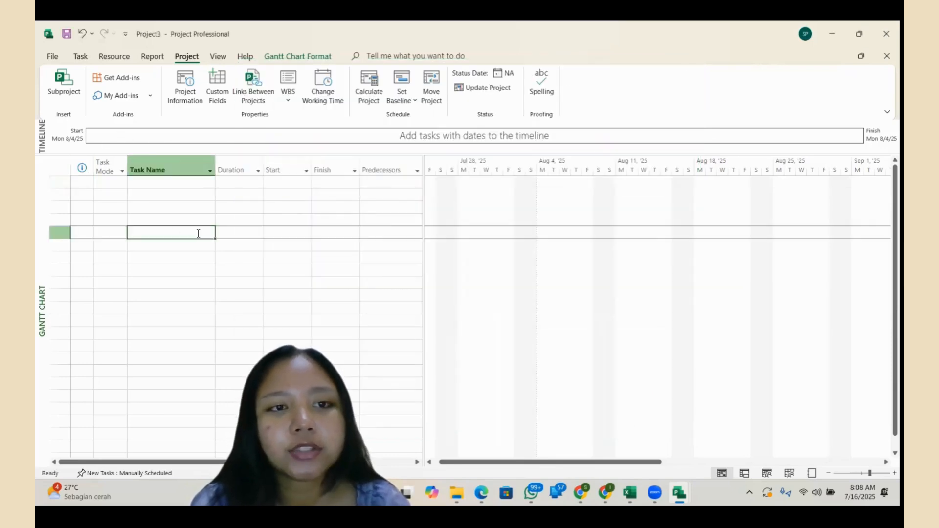
pyautogui.click(197, 195)
pyautogui.click(197, 216)
pyautogui.click(200, 198)
pyautogui.click(201, 206)
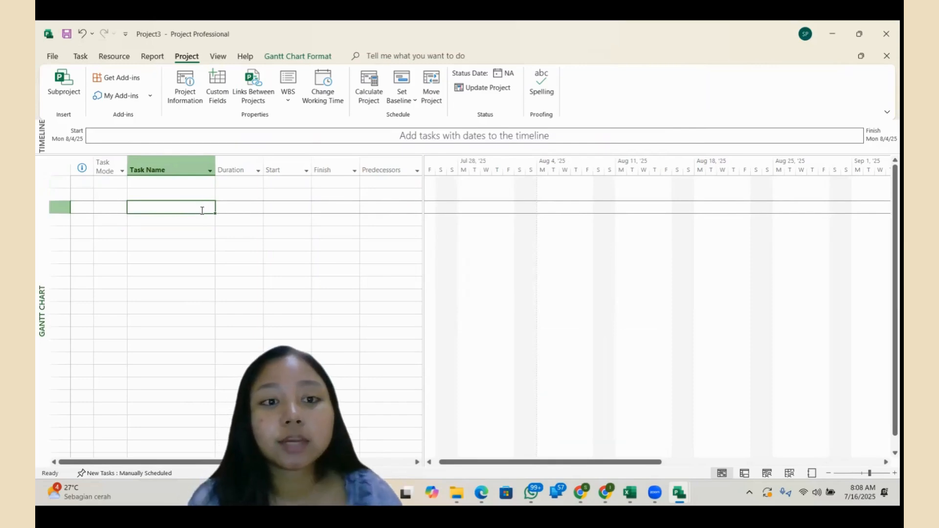
# Switch to the MK NEWWWW BGT FIX workbook in Excel and review the copied URAIAN PEKERJAAN work items from Pekerjaan Persiapan to SUB. Struktur PILAR P1
pyautogui.moveTo(630, 493)
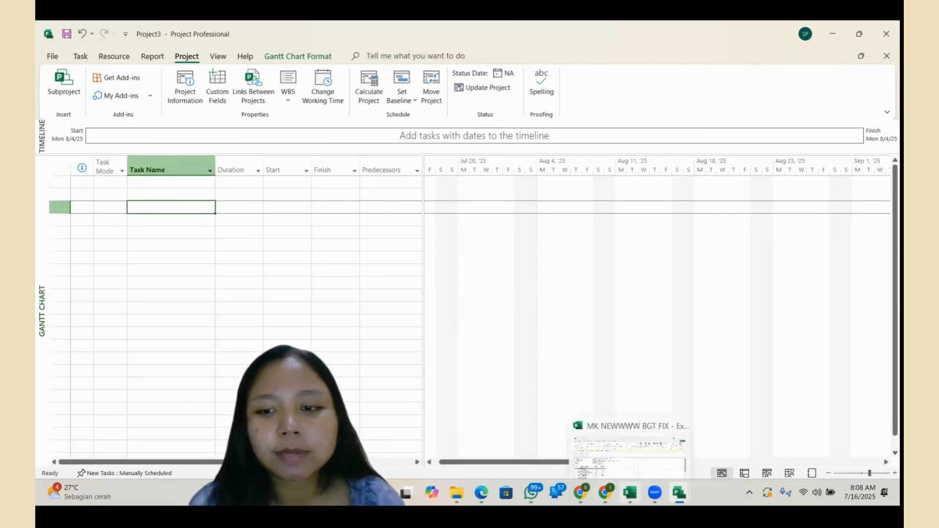
pyautogui.click(616, 446)
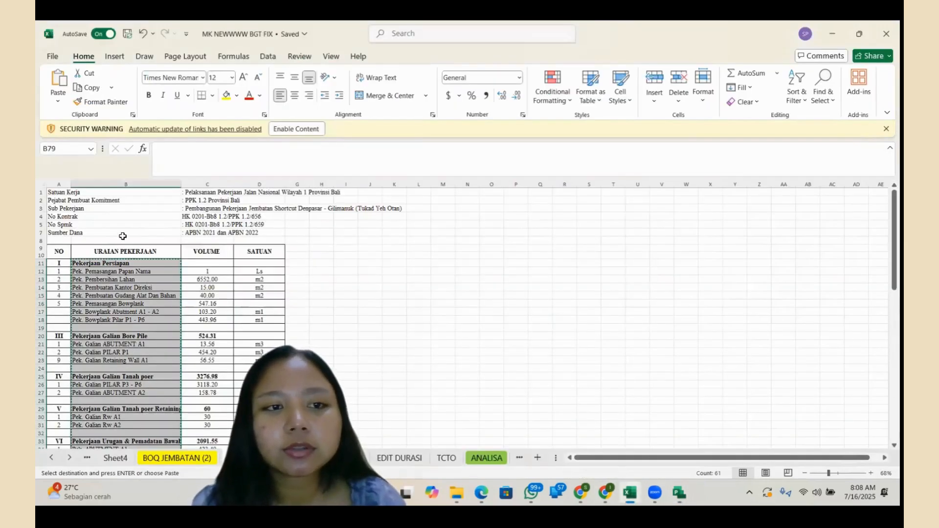
pyautogui.scroll(-1, 123, 237)
pyautogui.scroll(1, 123, 237)
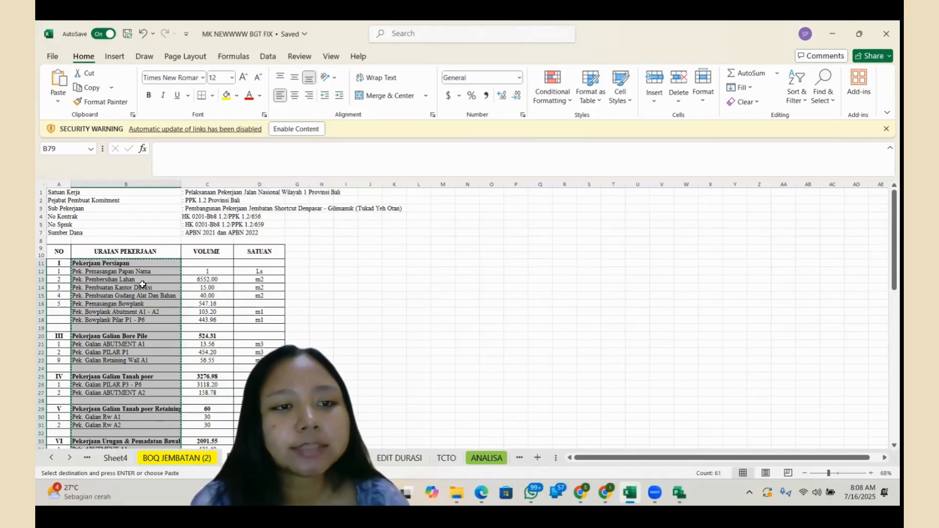
pyautogui.scroll(-14, 136, 278)
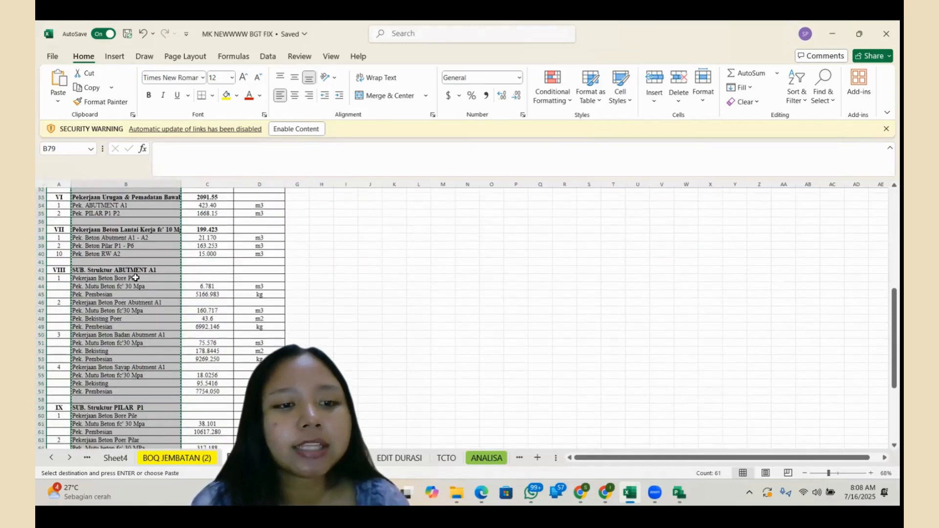
pyautogui.scroll(-3, 136, 278)
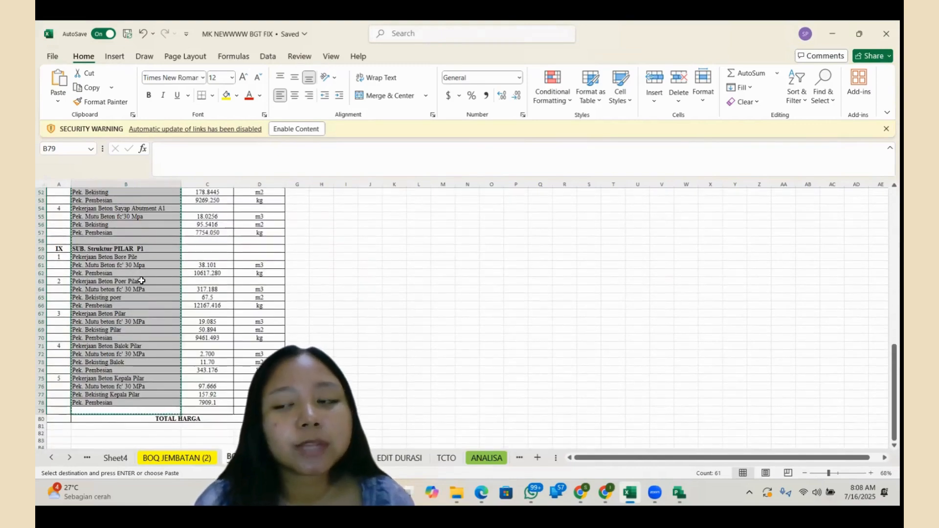
pyautogui.scroll(15, 136, 305)
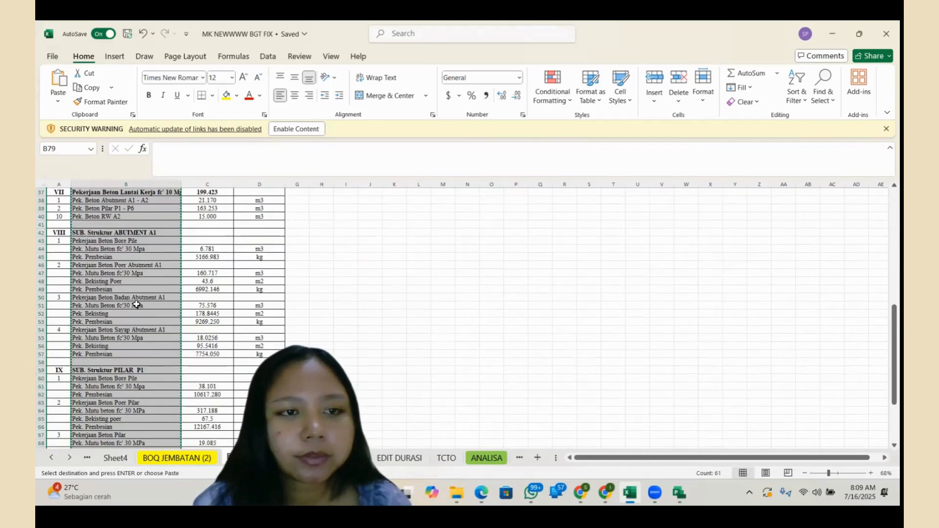
pyautogui.scroll(2, 142, 289)
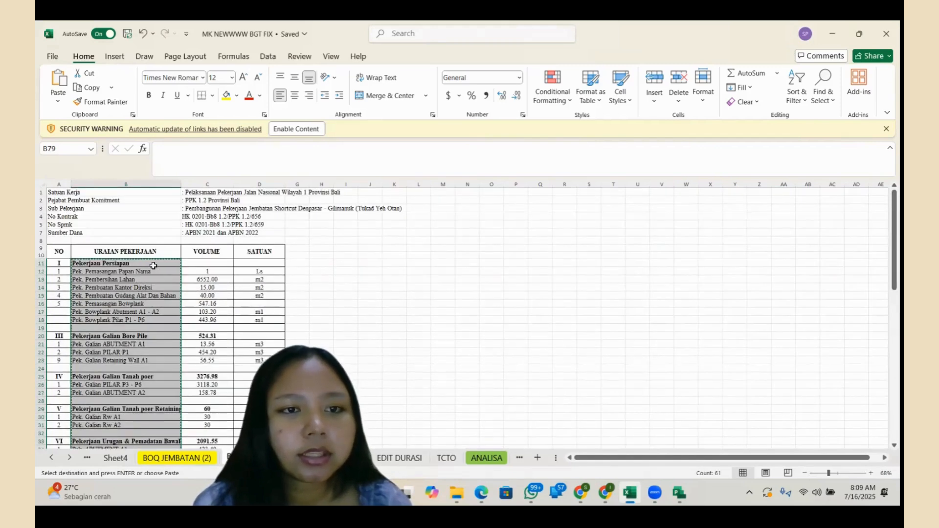
pyautogui.scroll(-10, 158, 402)
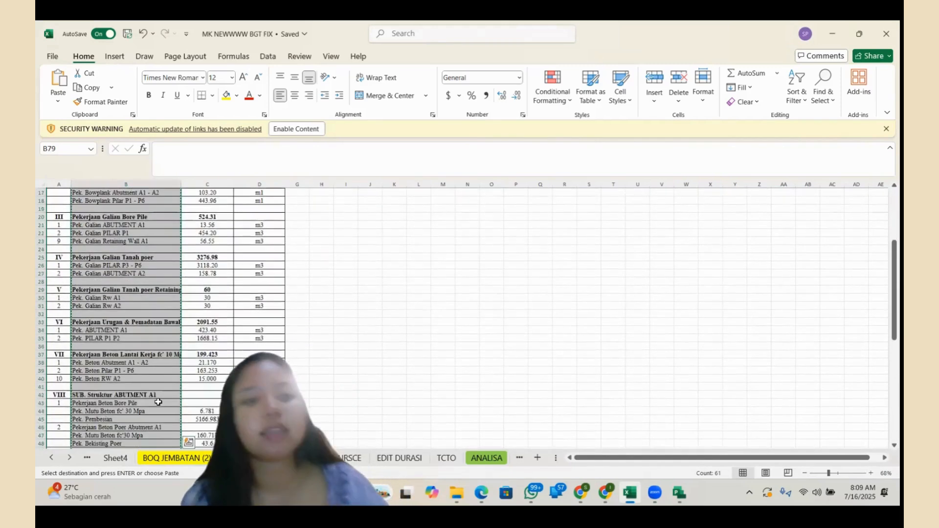
pyautogui.scroll(-6, 157, 398)
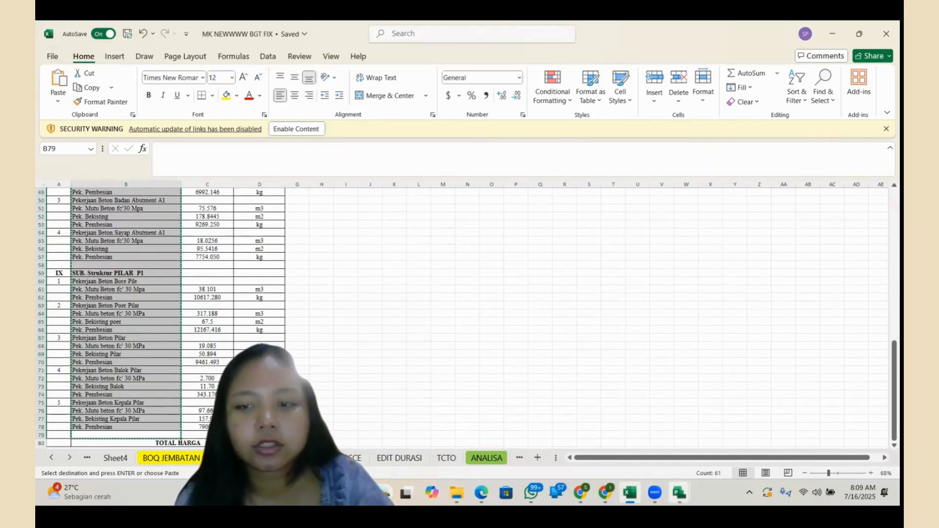
# Return to Project3 in Microsoft Project, paste the copied work items as task names starting in row 2, and check the list
pyautogui.moveTo(680, 493)
pyautogui.click(704, 434)
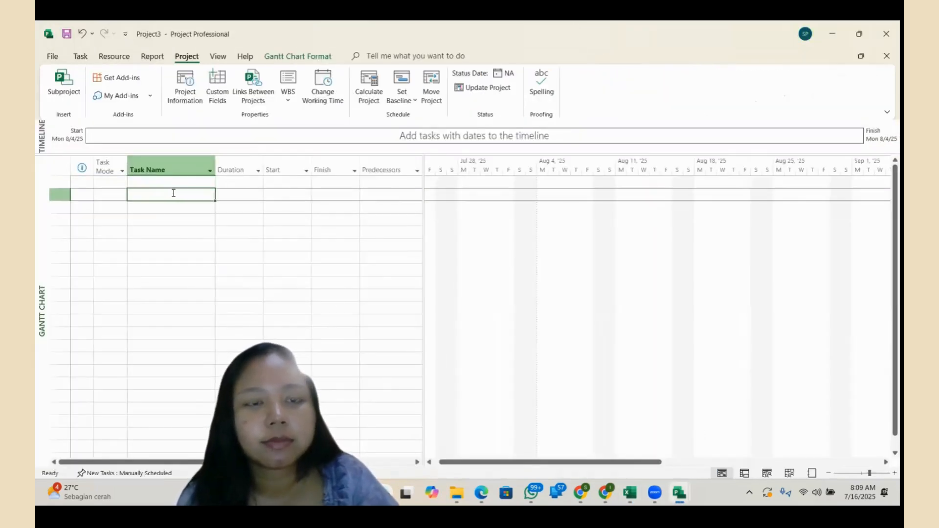
pyautogui.hotkey('ctrl', 'v')
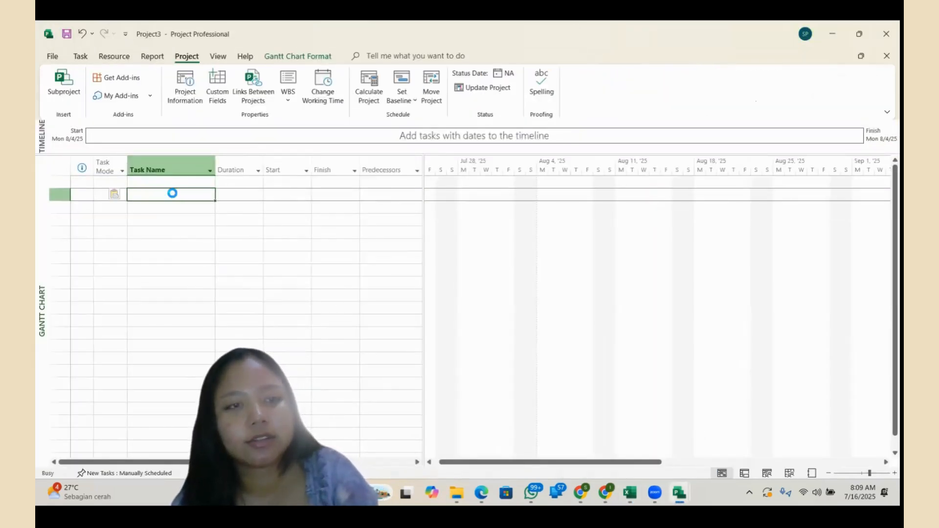
pyautogui.scroll(-18, 209, 312)
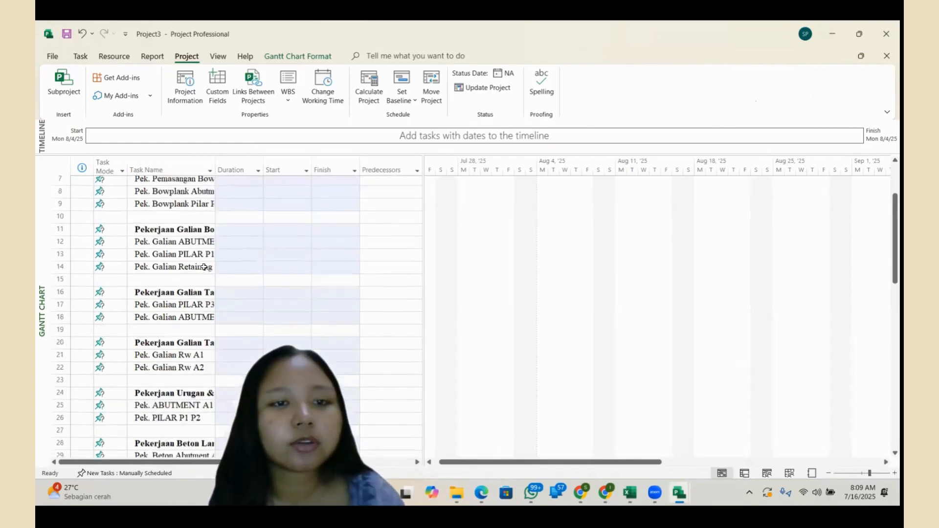
pyautogui.scroll(16, 203, 266)
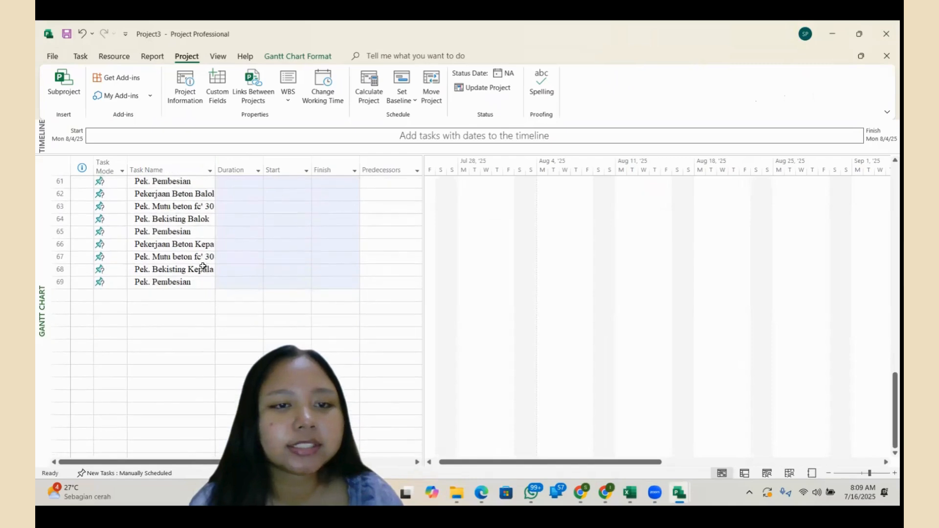
pyautogui.scroll(2, 203, 265)
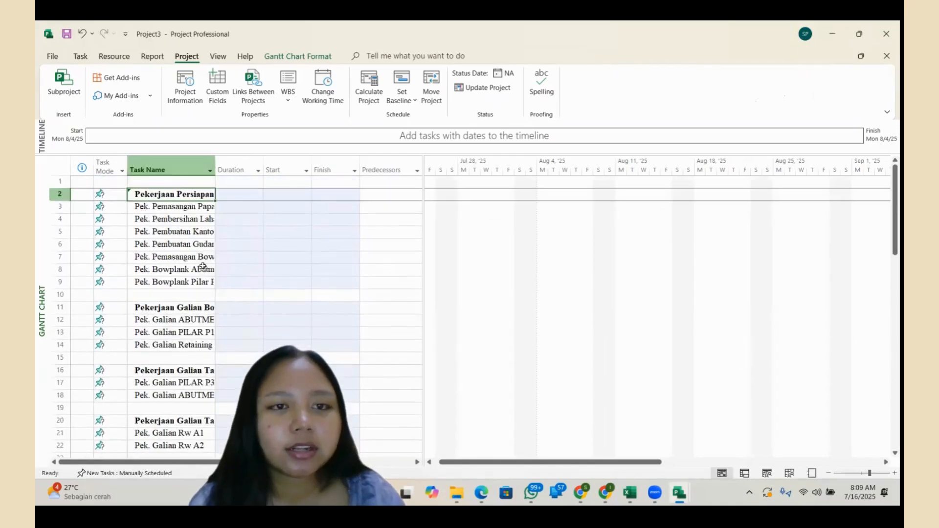
# Enter PROYEK JEMBATAN TUKAD THE OTAN as the task name in row 1
pyautogui.click(142, 182)
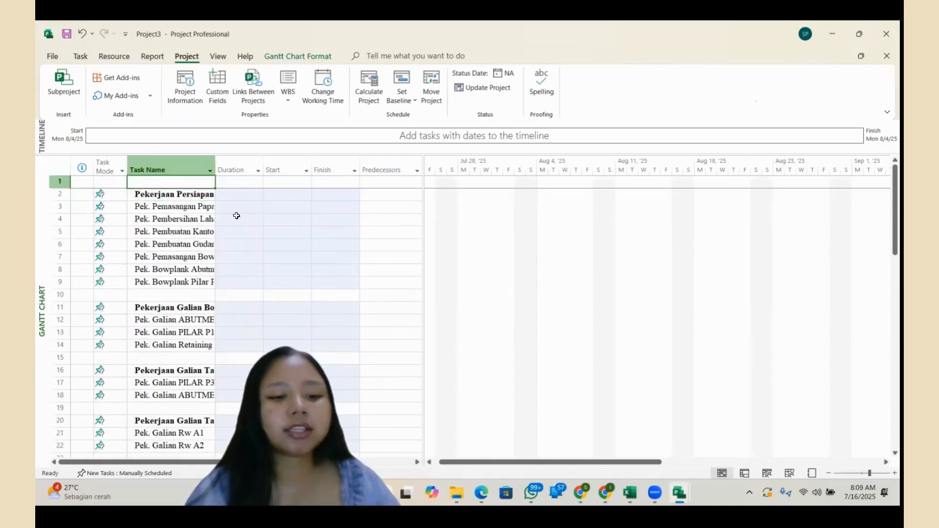
pyautogui.write('P')
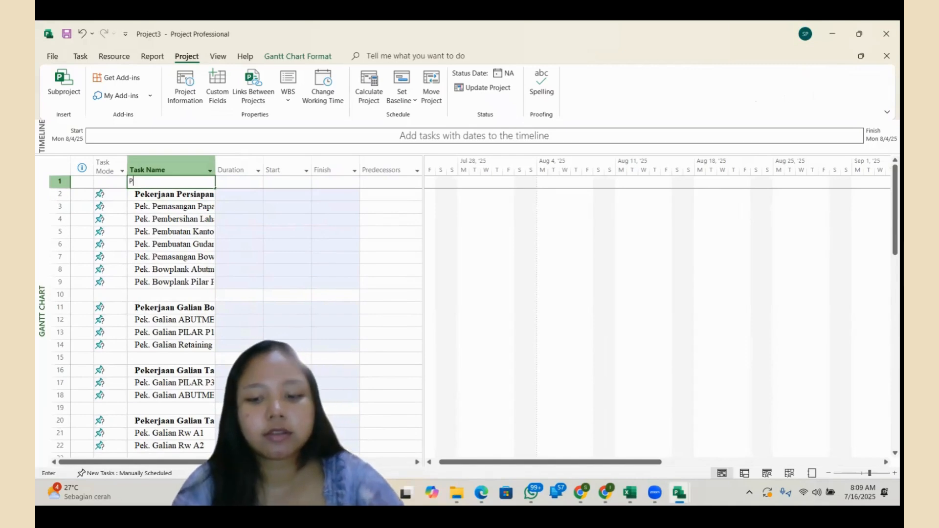
pyautogui.write('ROYEK JEMBATAN T')
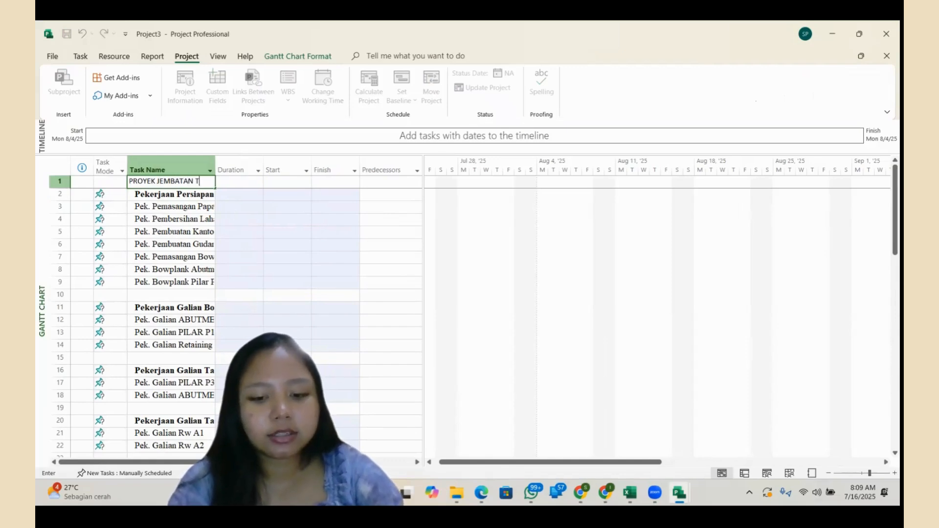
pyautogui.write('UKAD THE OTAN')
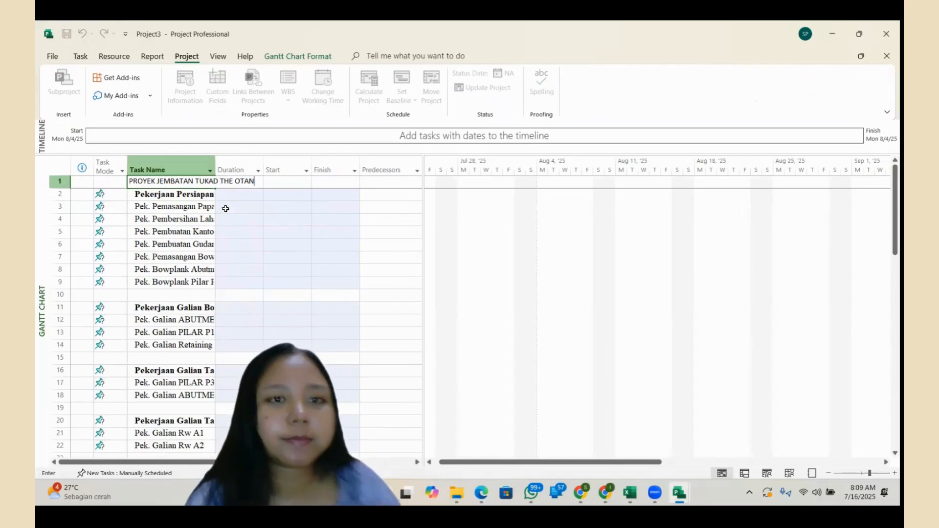
pyautogui.press('Return')
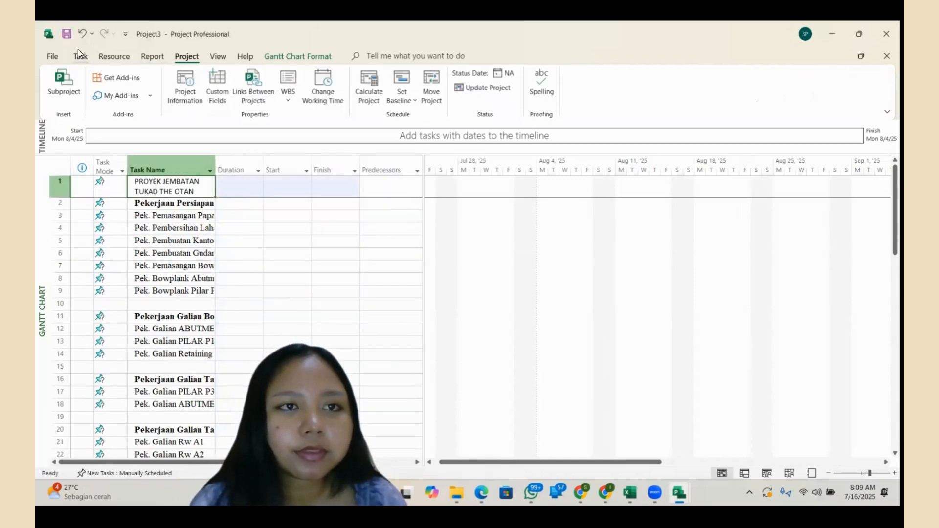
# Format the project title task in row 1 as Times New Roman, size 12, bold
pyautogui.click(79, 56)
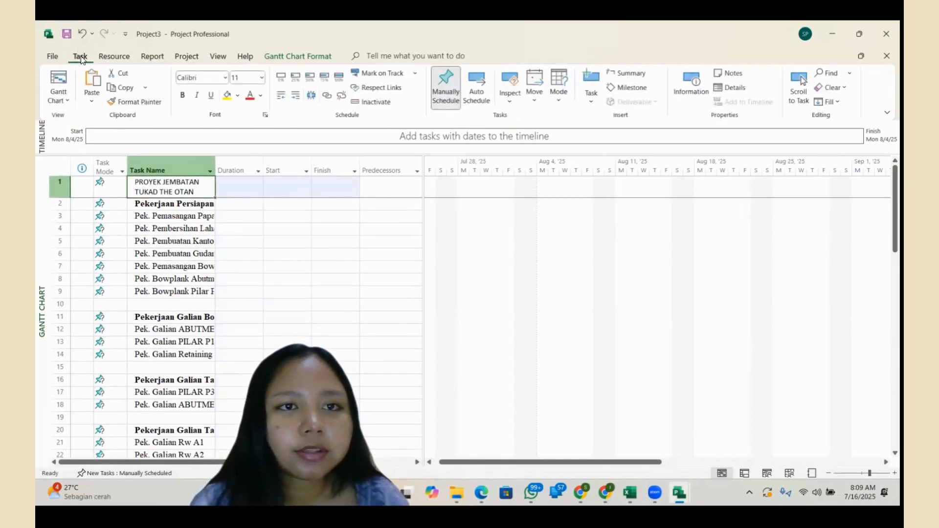
pyautogui.click(225, 77)
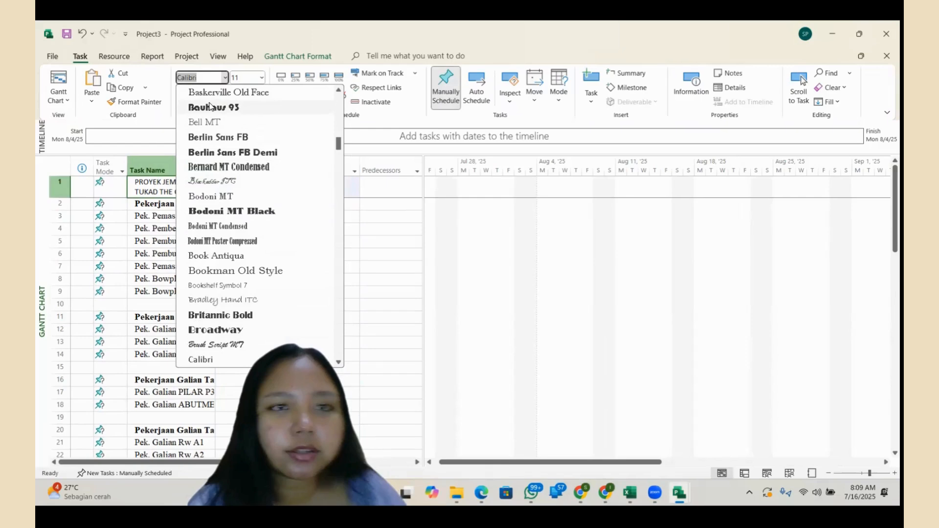
pyautogui.write('Times New Ro')
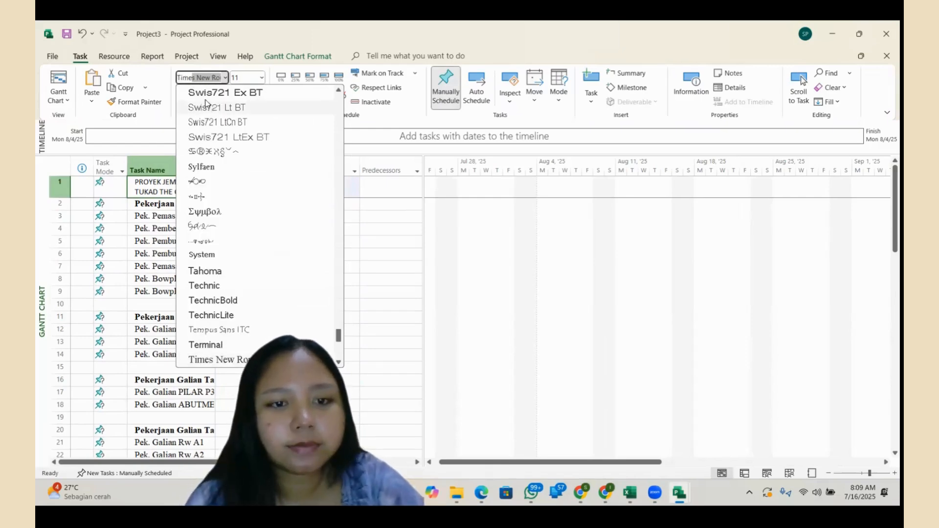
pyautogui.press('Return')
pyautogui.click(263, 77)
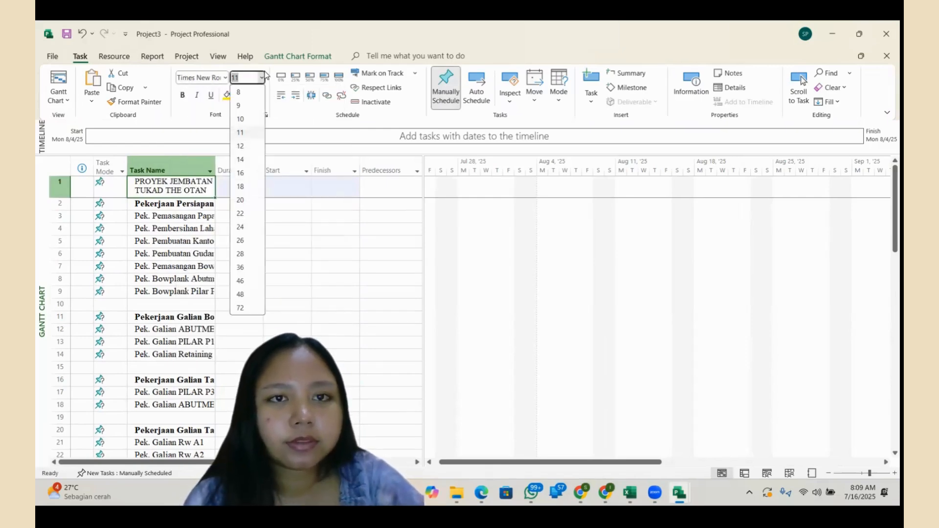
pyautogui.click(239, 146)
pyautogui.click(182, 95)
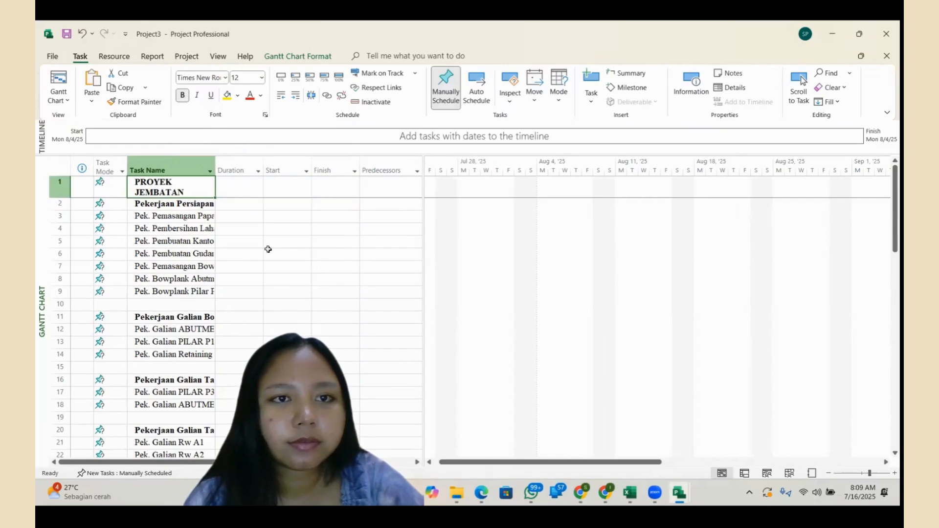
# Widen the Task Name column so the longer task names can be read
pyautogui.click(249, 241)
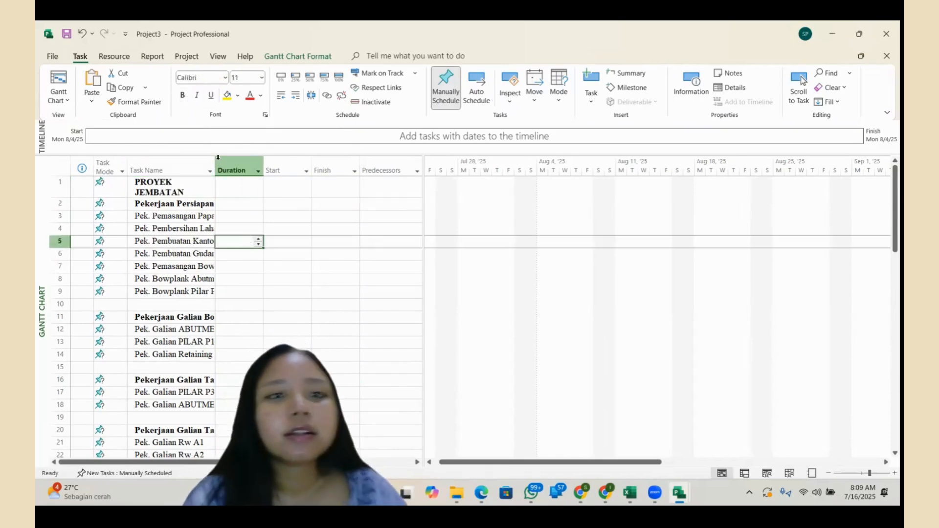
pyautogui.moveTo(214, 163); pyautogui.dragTo(248, 170)
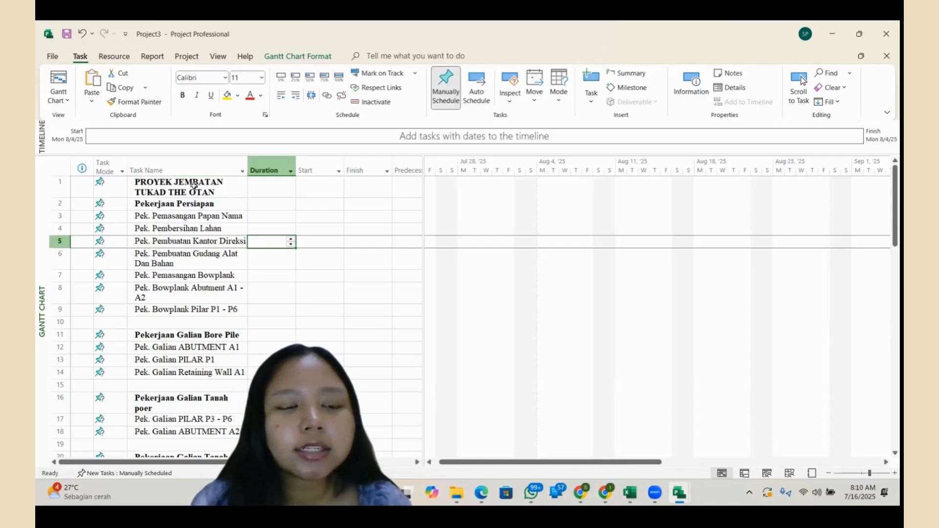
pyautogui.click(147, 188)
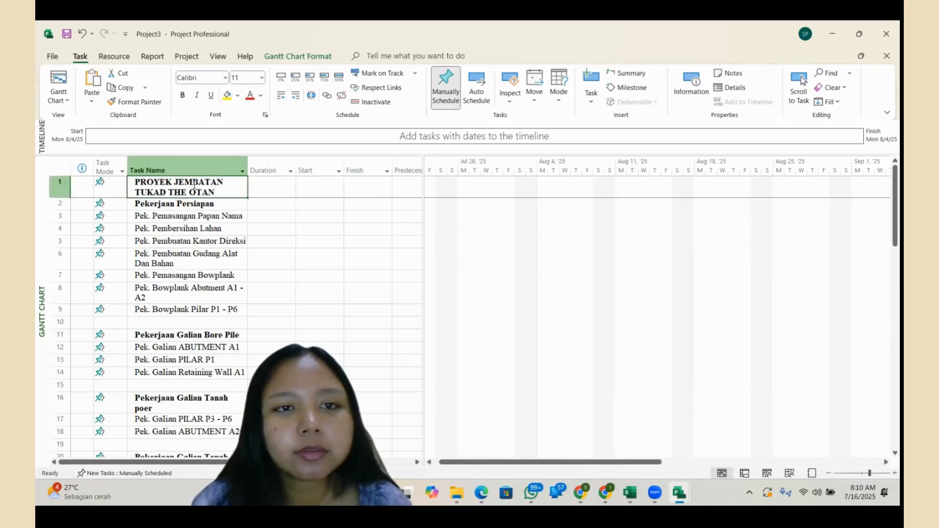
# Indent all pasted tasks in rows 2 to 69 one level beneath the project title task in row 1
pyautogui.moveTo(186, 206); pyautogui.dragTo(157, 377)
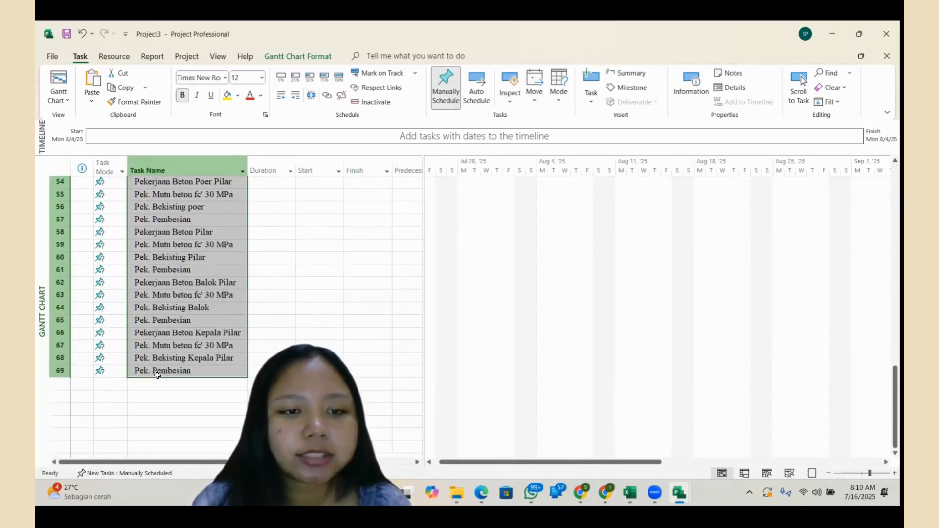
pyautogui.scroll(8, 223, 216)
pyautogui.scroll(9, 223, 209)
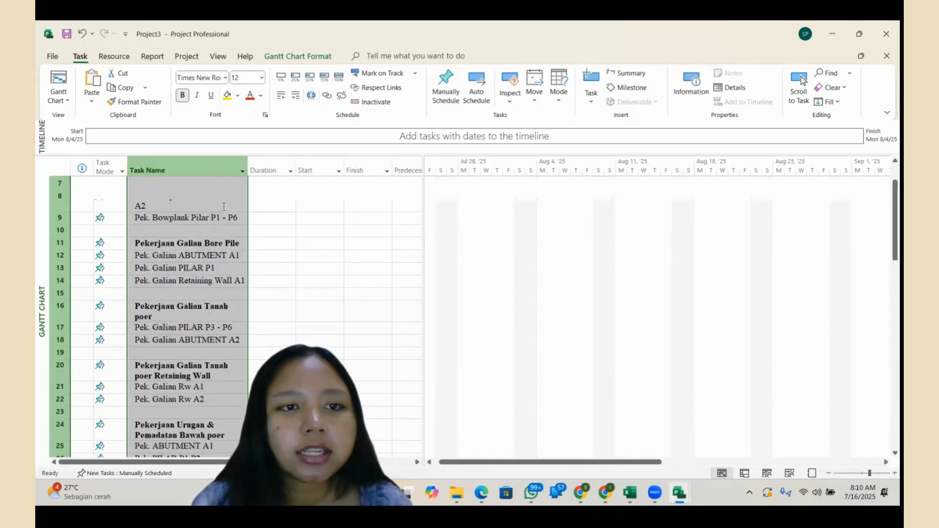
pyautogui.click(296, 96)
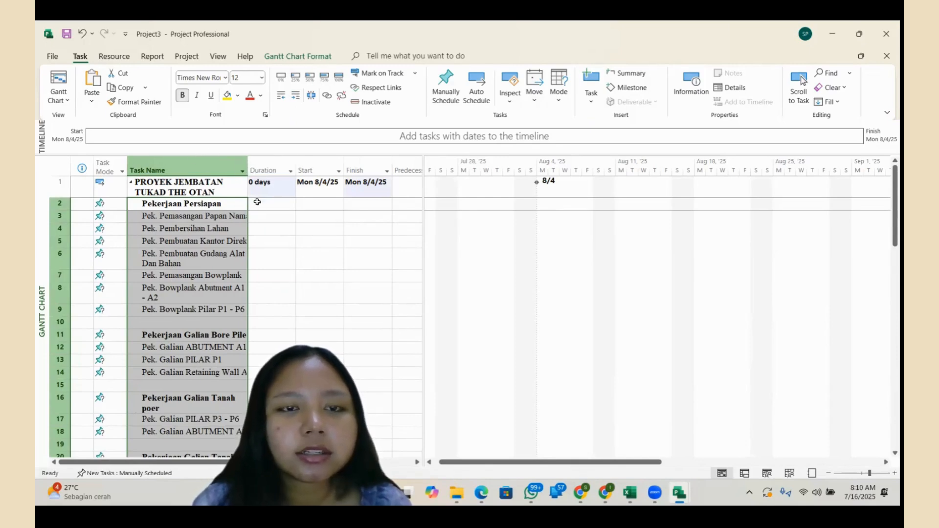
pyautogui.click(292, 256)
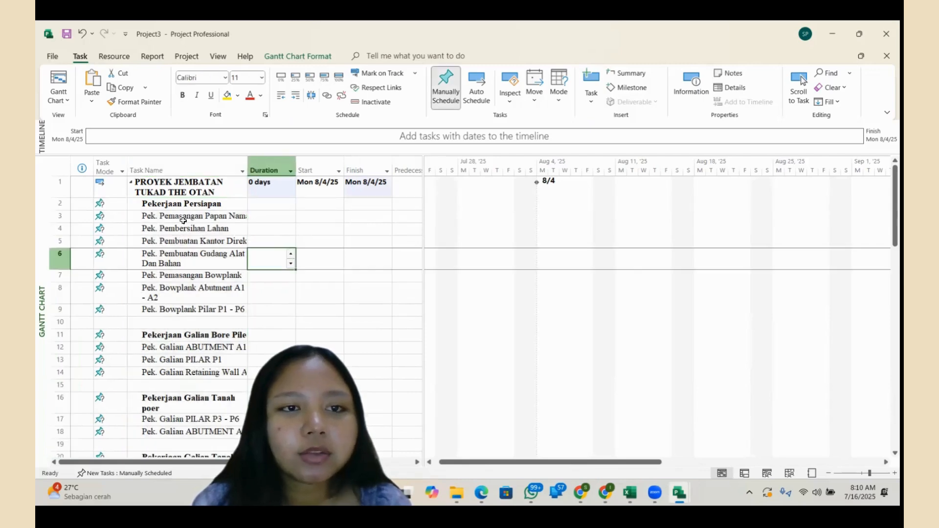
# Indent the tasks in rows 3 to 9 as subtasks of Pekerjaan Persiapan
pyautogui.click(184, 215)
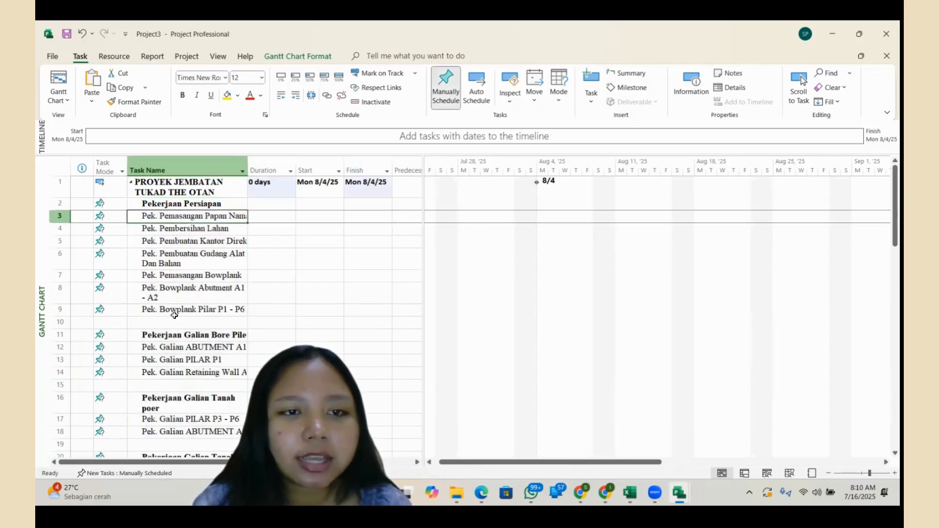
pyautogui.moveTo(169, 309); pyautogui.dragTo(169, 335)
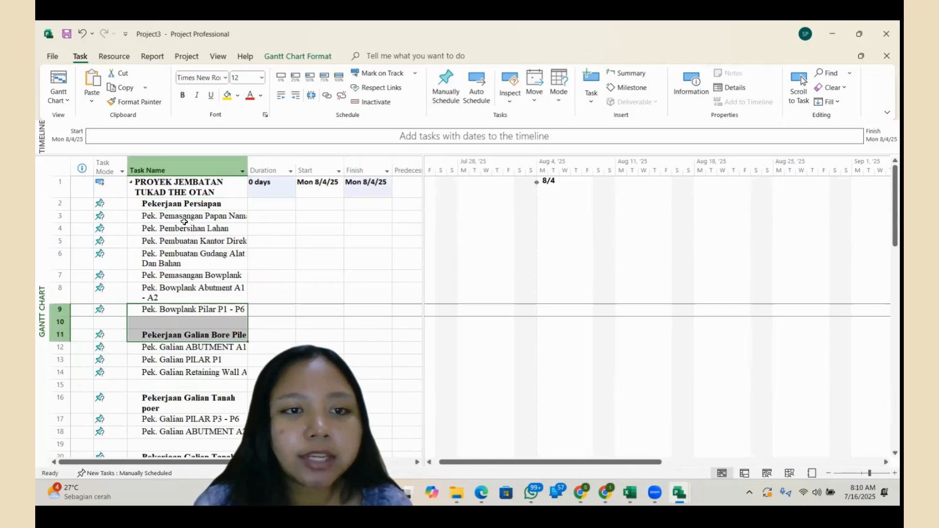
pyautogui.moveTo(184, 218); pyautogui.dragTo(180, 311)
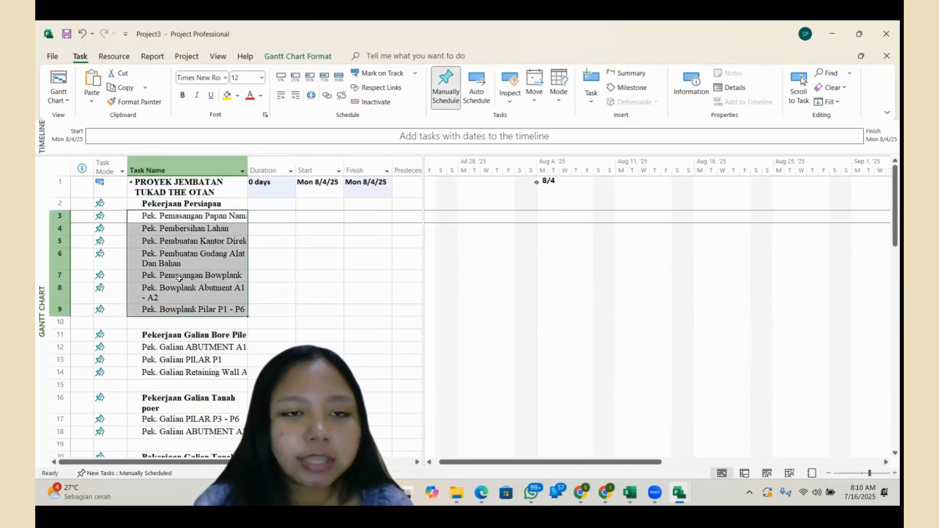
pyautogui.click(295, 97)
# Indent rows 12 to 14 under Pekerjaan Galian Bore Pile and rows 17 and 18 under Pekerjaan Galian Tanah poer
pyautogui.scroll(-2, 192, 298)
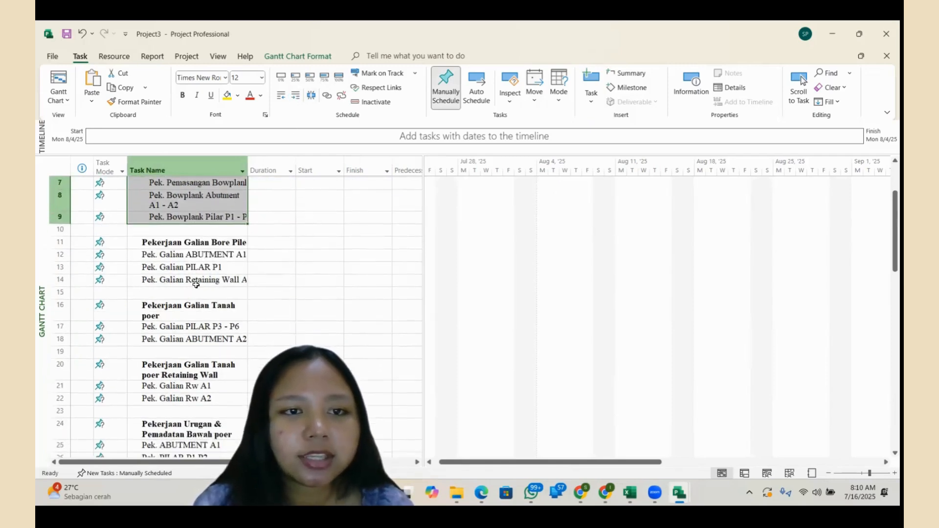
pyautogui.moveTo(214, 253); pyautogui.dragTo(216, 277)
pyautogui.click(299, 95)
pyautogui.scroll(-2, 206, 234)
pyautogui.moveTo(205, 240); pyautogui.dragTo(204, 252)
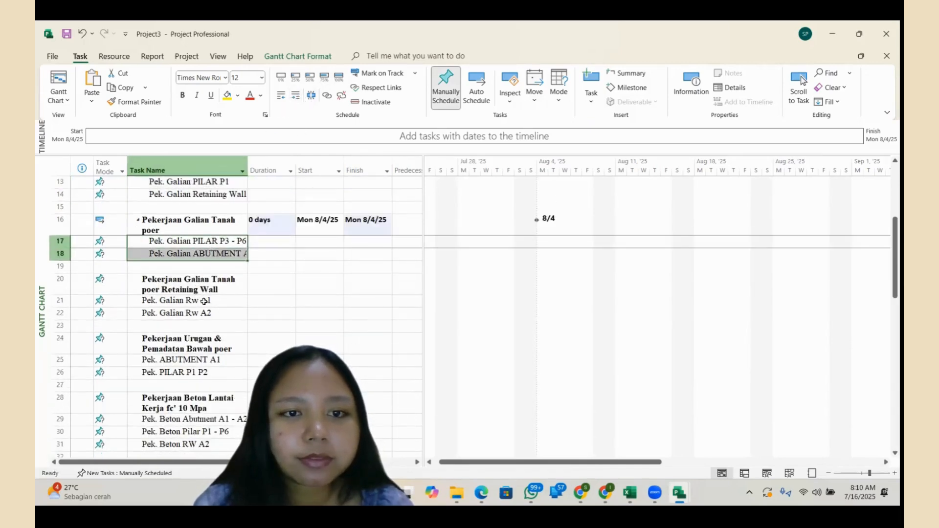
# Indent rows 21 and 22 under Pekerjaan Galian Tanah poer Retaining Wall and rows 25 and 26 under Pekerjaan Urugan & Pemadatan Bawah poer
pyautogui.moveTo(204, 302); pyautogui.dragTo(204, 313)
pyautogui.click(296, 96)
pyautogui.scroll(-3, 165, 288)
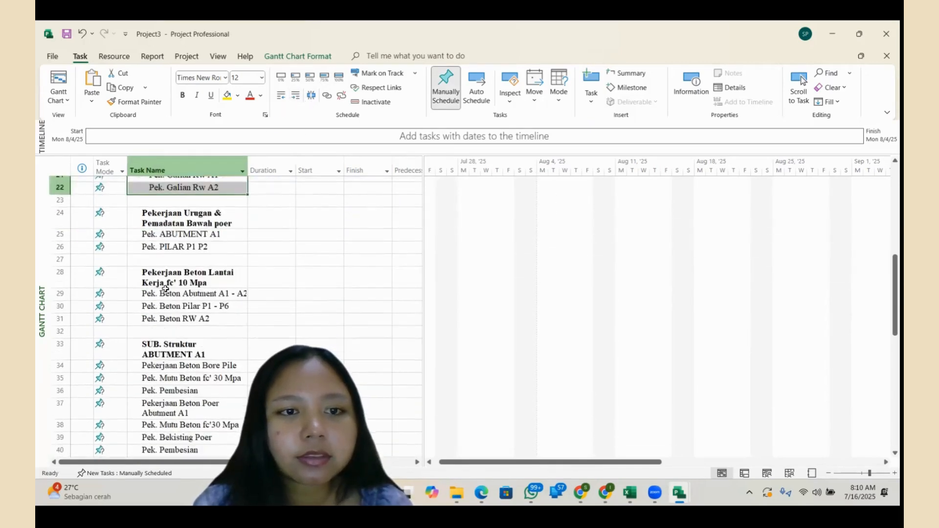
pyautogui.moveTo(200, 228); pyautogui.dragTo(200, 240)
pyautogui.click(296, 95)
# Indent rows 29 to 31 under Pekerjaan Beton Lantai Kerja fc' 10 Mpa and rows 34 to 48 under SUB. Struktur ABUTMENT A1
pyautogui.moveTo(204, 287); pyautogui.dragTo(205, 313)
pyautogui.click(296, 96)
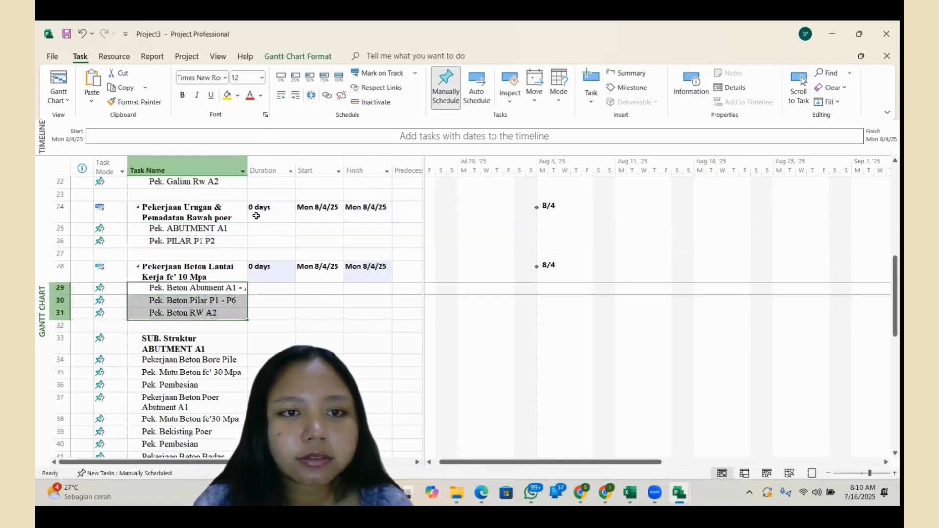
pyautogui.scroll(-3, 247, 216)
pyautogui.moveTo(230, 229); pyautogui.dragTo(223, 434)
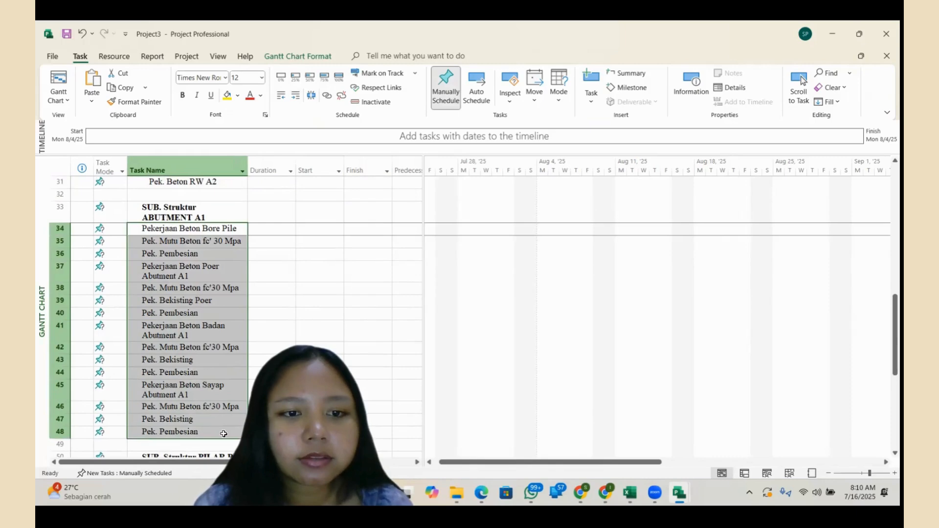
pyautogui.click(296, 96)
# Indent the tasks in rows 51 to 69 as subtasks of SUB. Struktur PILAR P1 and check the outline
pyautogui.scroll(-6, 216, 183)
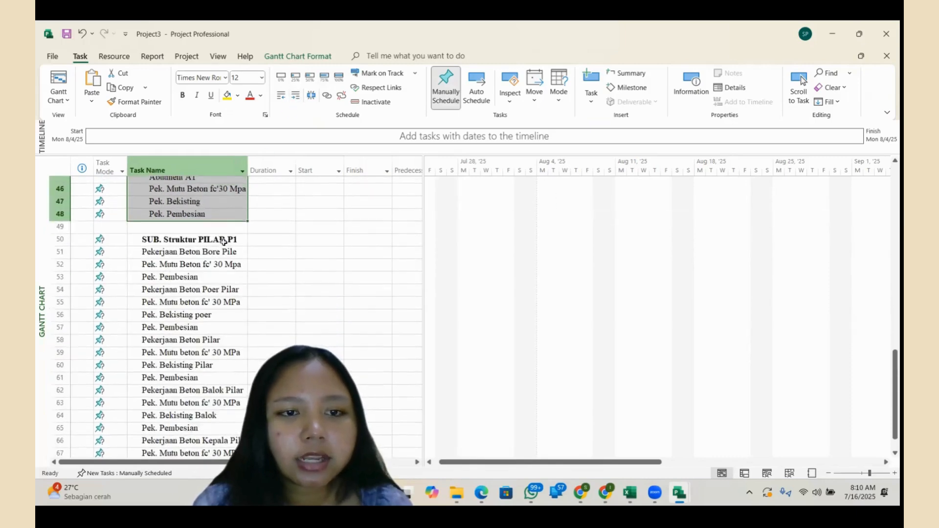
pyautogui.scroll(2, 216, 184)
pyautogui.moveTo(217, 245); pyautogui.dragTo(225, 452)
pyautogui.scroll(-5, 216, 300)
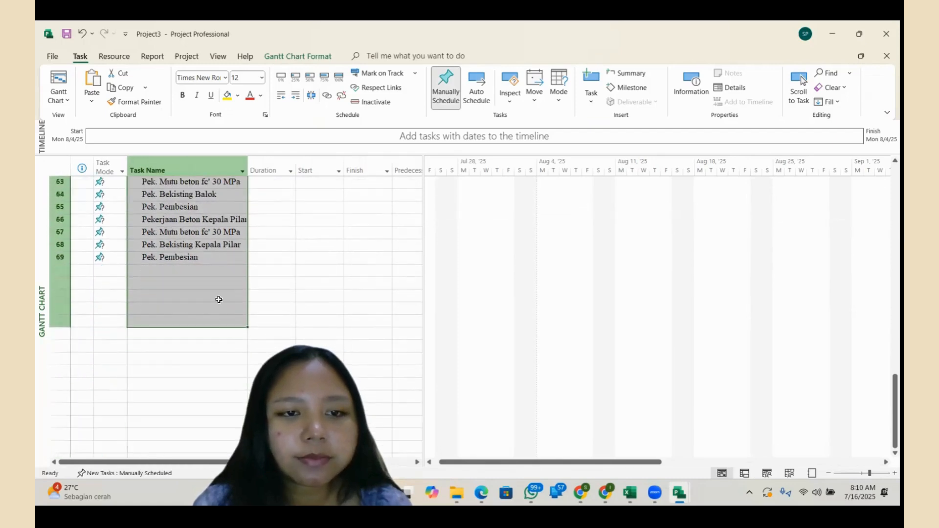
pyautogui.moveTo(219, 258); pyautogui.dragTo(223, 247)
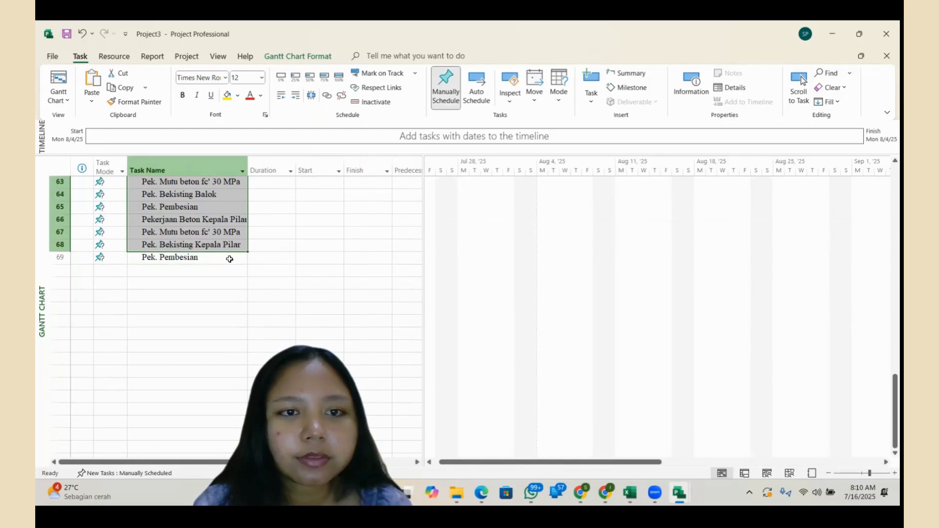
pyautogui.scroll(6, 229, 258)
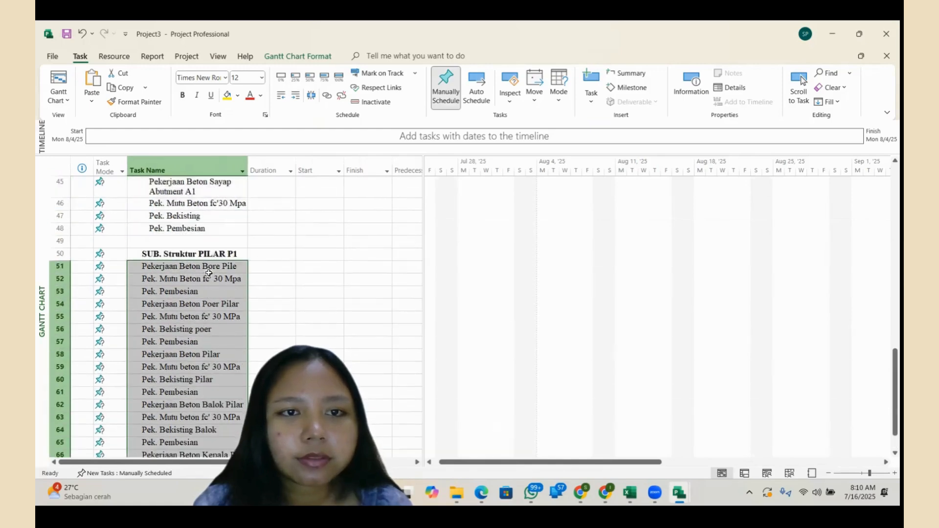
pyautogui.scroll(-8, 279, 293)
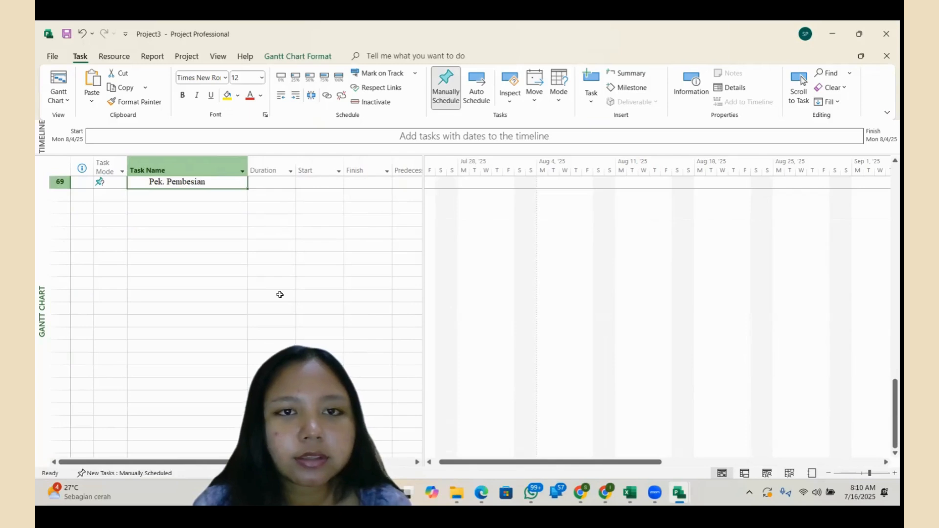
pyautogui.scroll(12, 280, 295)
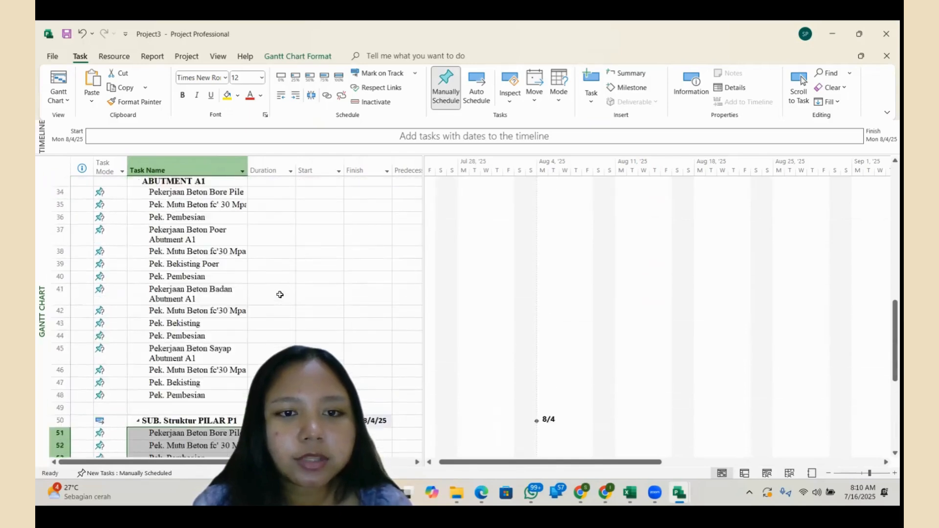
pyautogui.scroll(11, 279, 294)
pyautogui.click(281, 288)
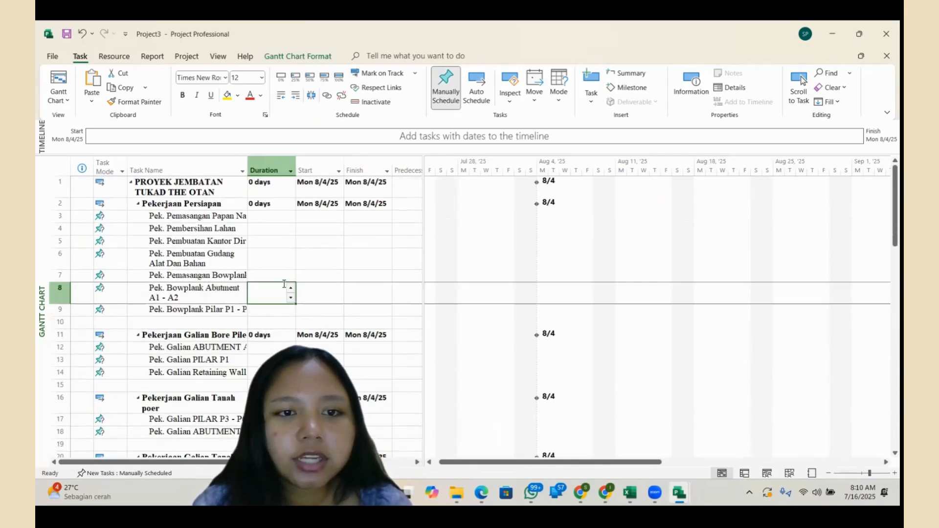
# Delete the blank rows that follow the Pekerjaan Persiapan, Pekerjaan Galian Bore Pile and Pekerjaan Galian Tanah poer groups
pyautogui.click(201, 320)
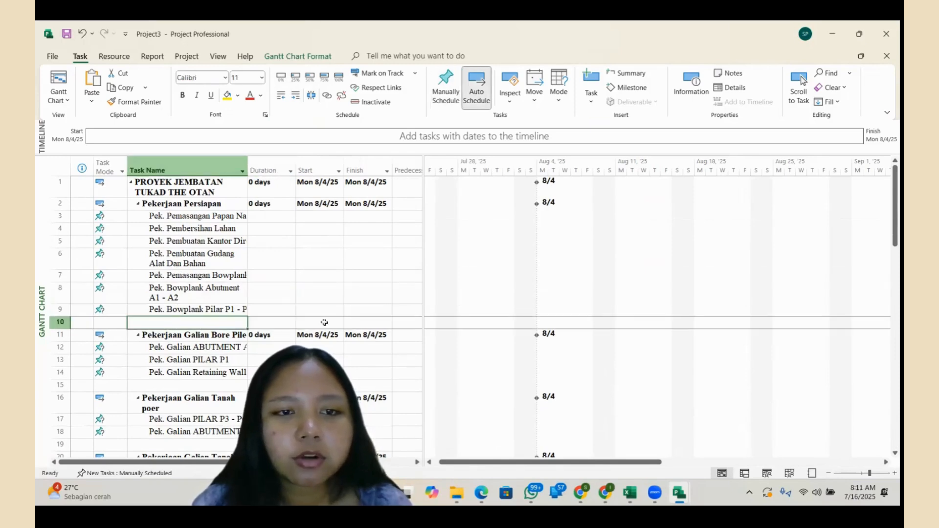
pyautogui.click(59, 322)
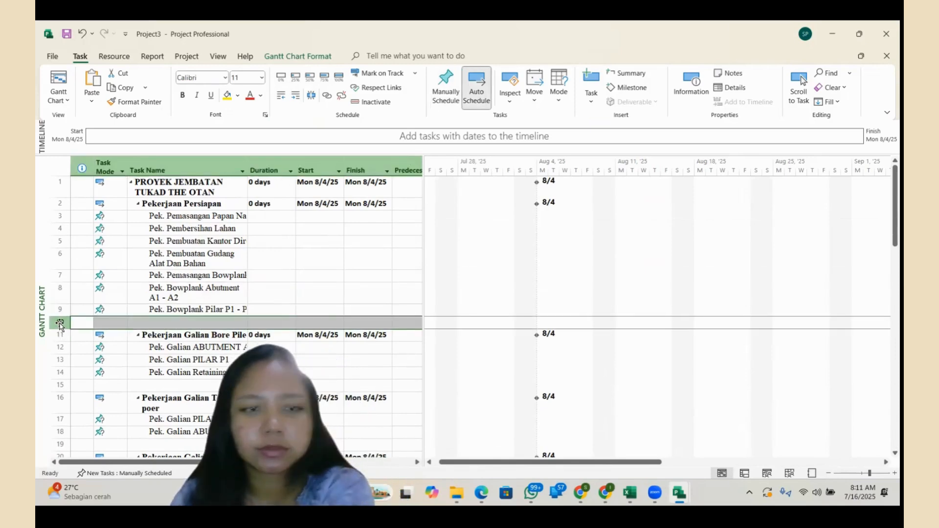
pyautogui.press('Delete')
pyautogui.click(60, 372)
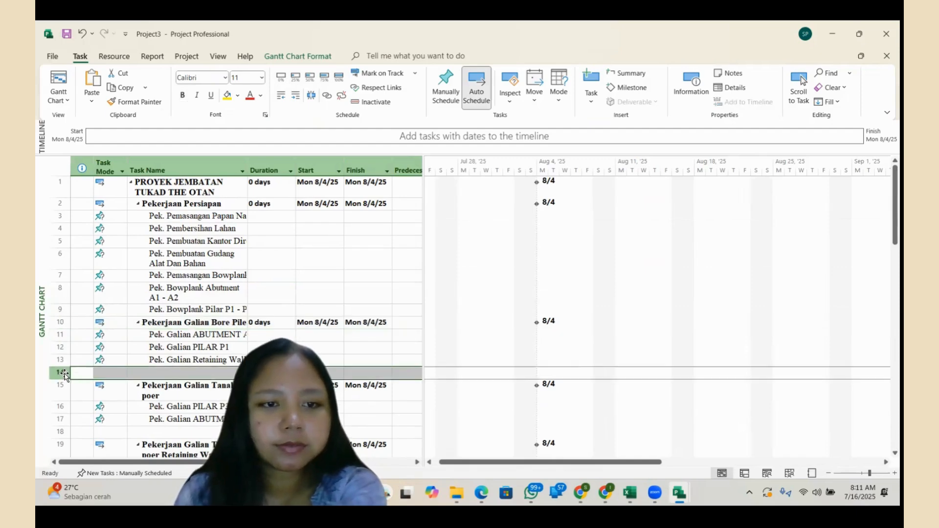
pyautogui.press('Delete')
pyautogui.click(61, 420)
pyautogui.press('Delete')
# Delete the blank rows above Pekerjaan Urugan & Pemadatan Bawah poer, Pekerjaan Beton Lantai Kerja fc' 10 Mpa and SUB. Struktur ABUTMENT A1
pyautogui.scroll(-4, 63, 382)
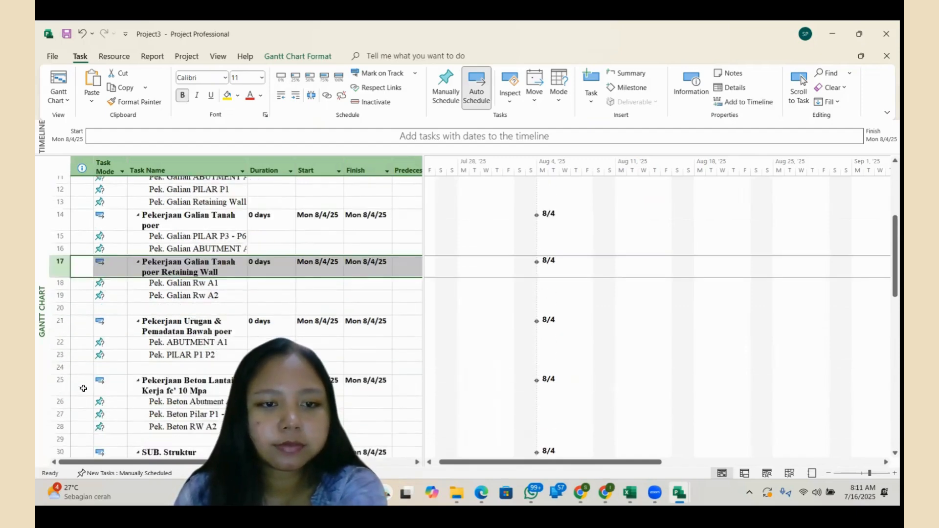
pyautogui.click(59, 288)
pyautogui.press('Delete')
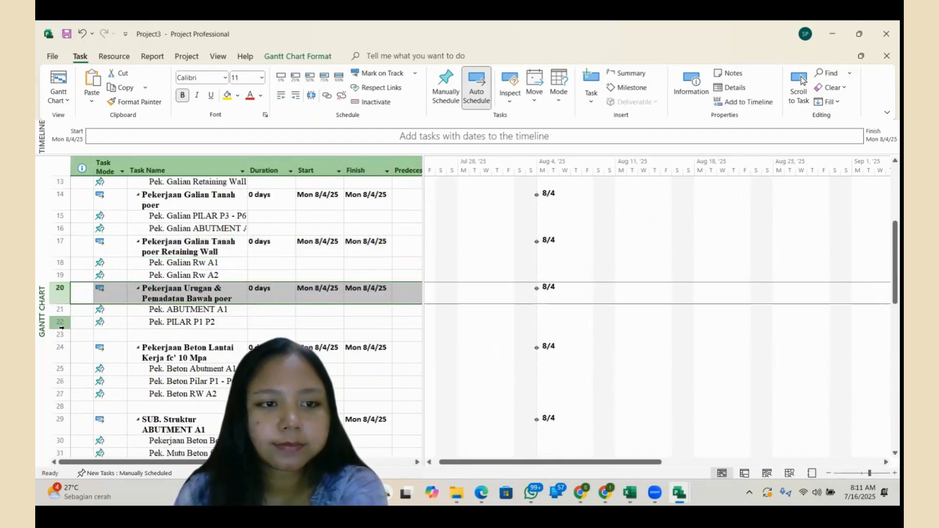
pyautogui.click(60, 336)
pyautogui.press('Delete')
pyautogui.click(60, 394)
pyautogui.press('Delete')
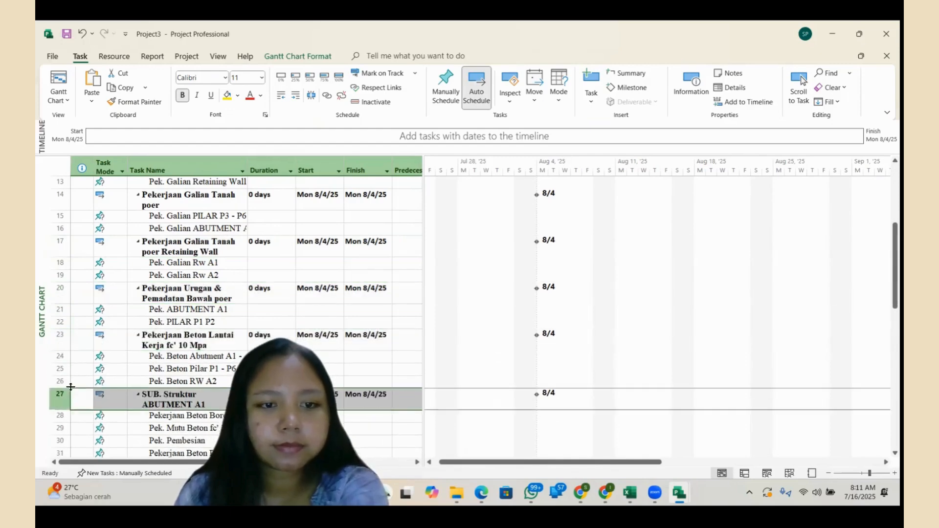
# Delete the blank row above SUB. Struktur PILAR P1 and check the whole task list for remaining gaps
pyautogui.scroll(-5, 65, 384)
pyautogui.scroll(-3, 67, 381)
pyautogui.click(68, 313)
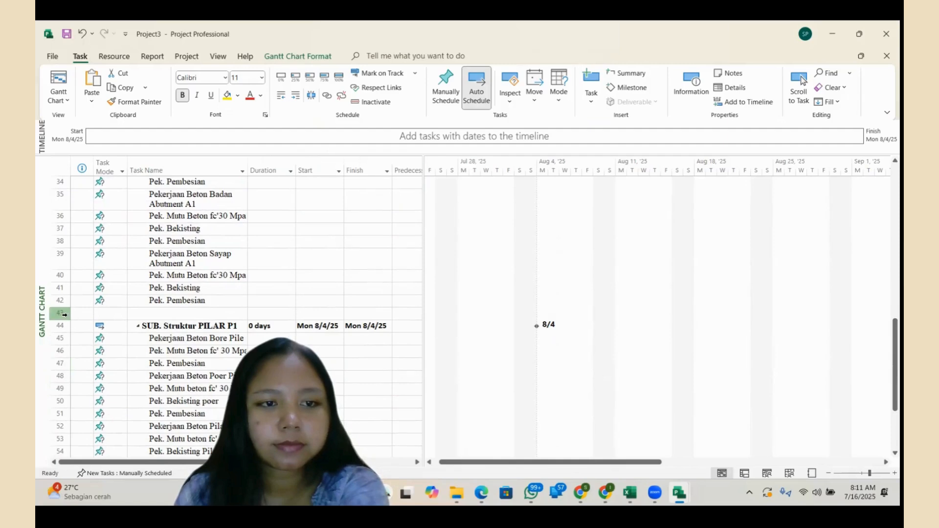
pyautogui.press('Delete')
pyautogui.scroll(4, 153, 338)
pyautogui.scroll(-7, 153, 336)
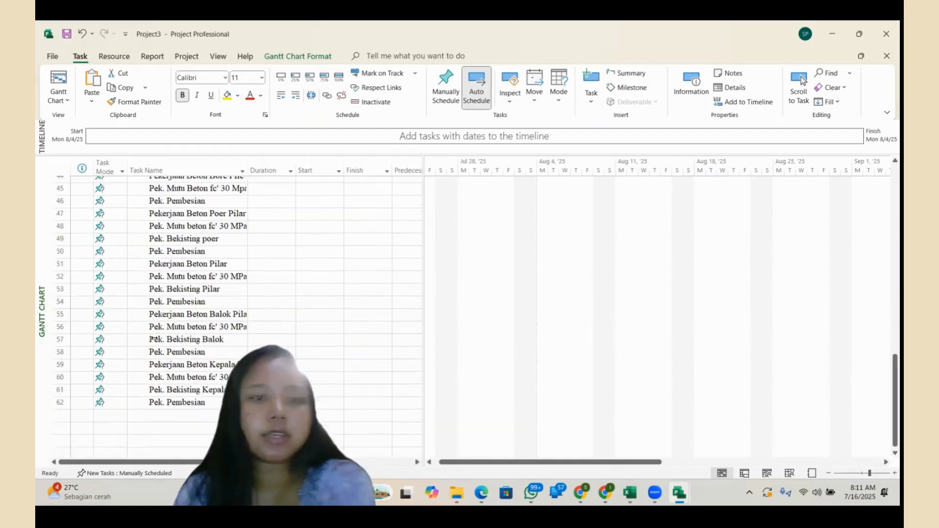
pyautogui.scroll(5, 155, 334)
pyautogui.scroll(10, 155, 334)
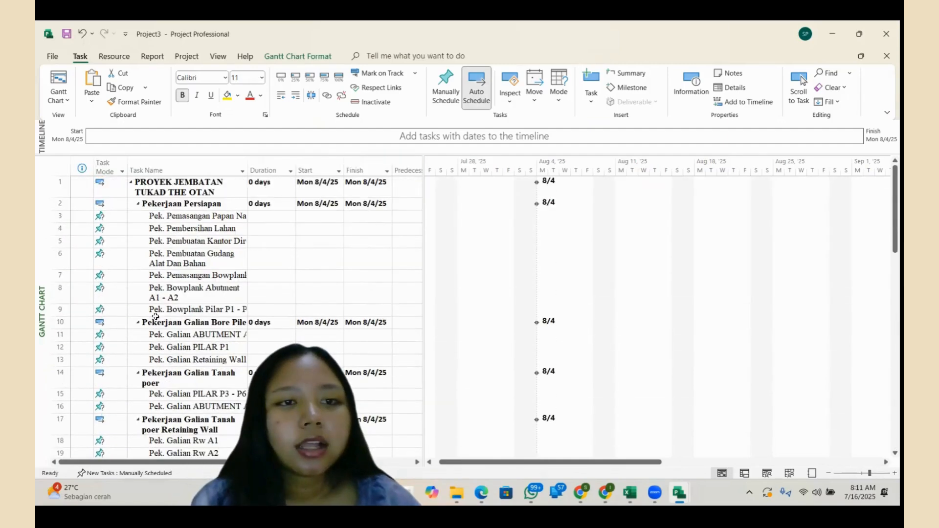
# Switch the task mode of every task in the project to Auto Schedule
pyautogui.click(113, 169)
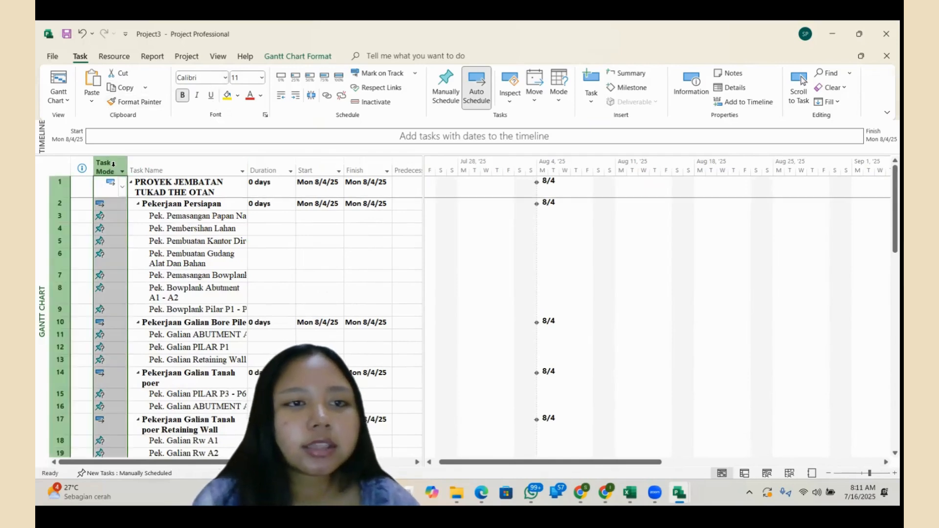
pyautogui.click(481, 95)
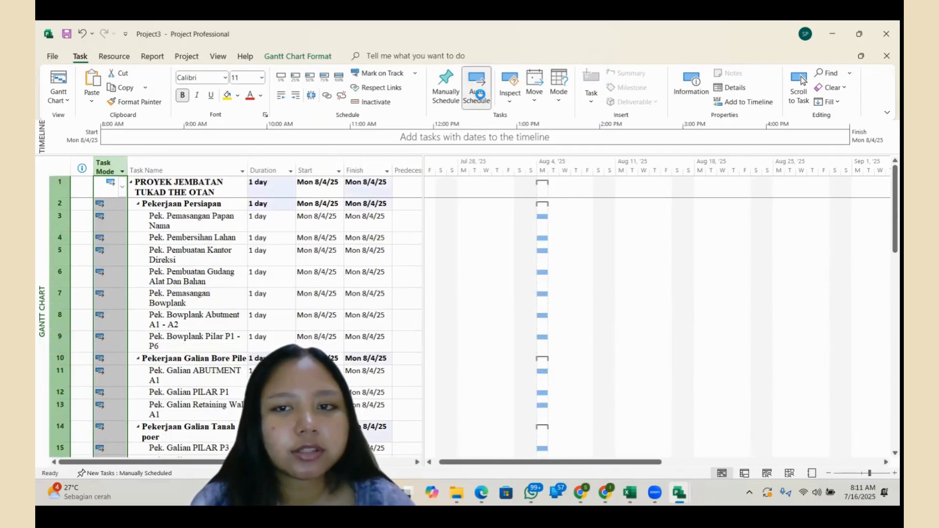
pyautogui.click(279, 343)
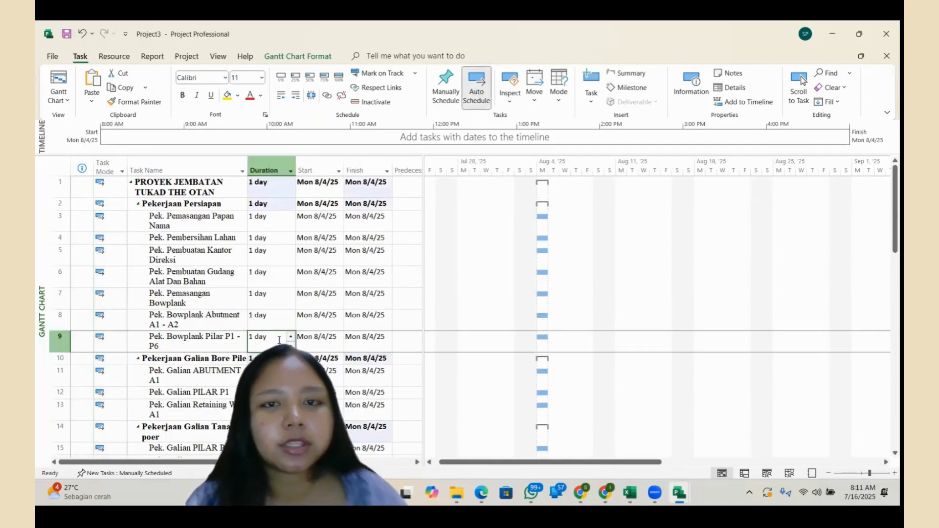
pyautogui.click(108, 168)
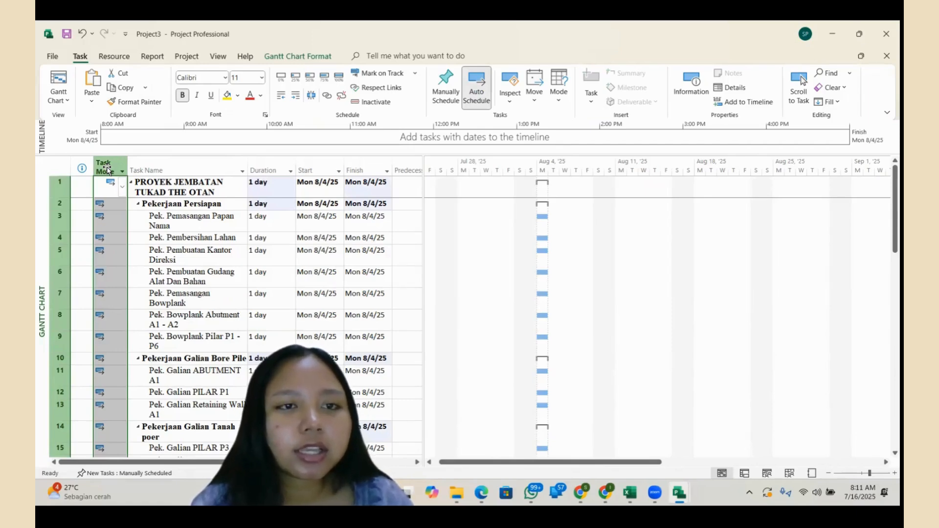
# Insert a WBS column ahead of the Task Mode column and check its numbering down the whole task list
pyautogui.rightClick(106, 168)
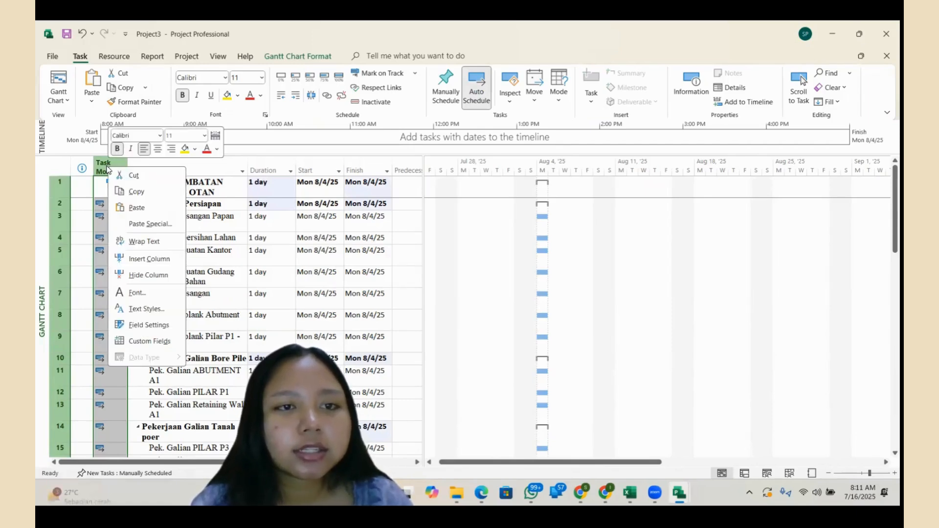
pyautogui.click(154, 260)
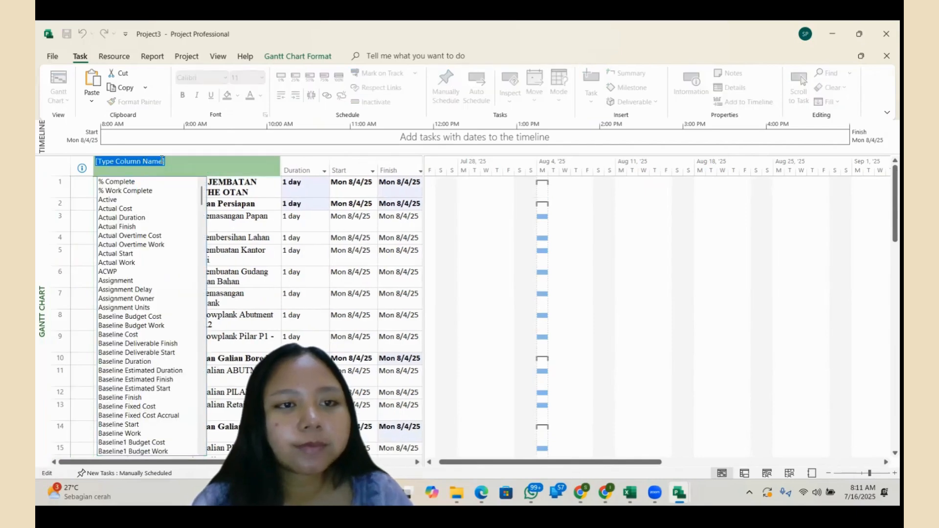
pyautogui.write('WBS')
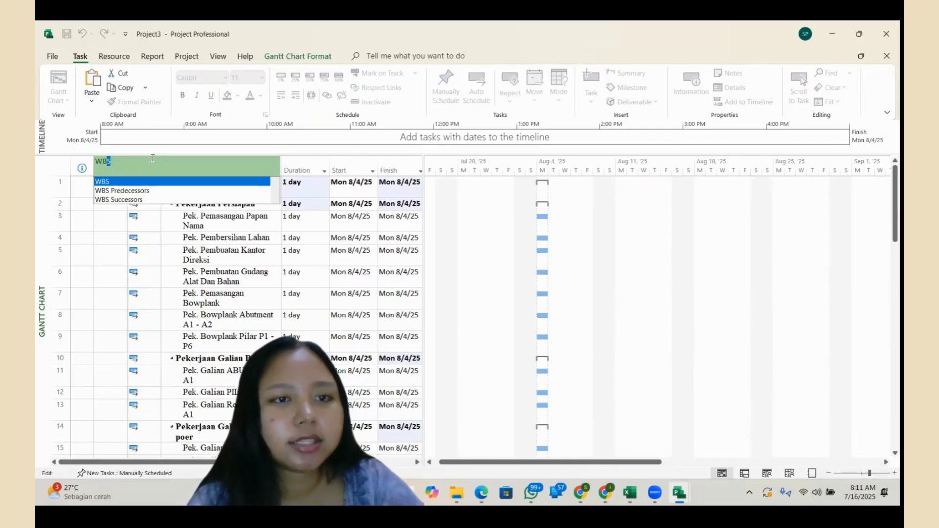
pyautogui.click(151, 183)
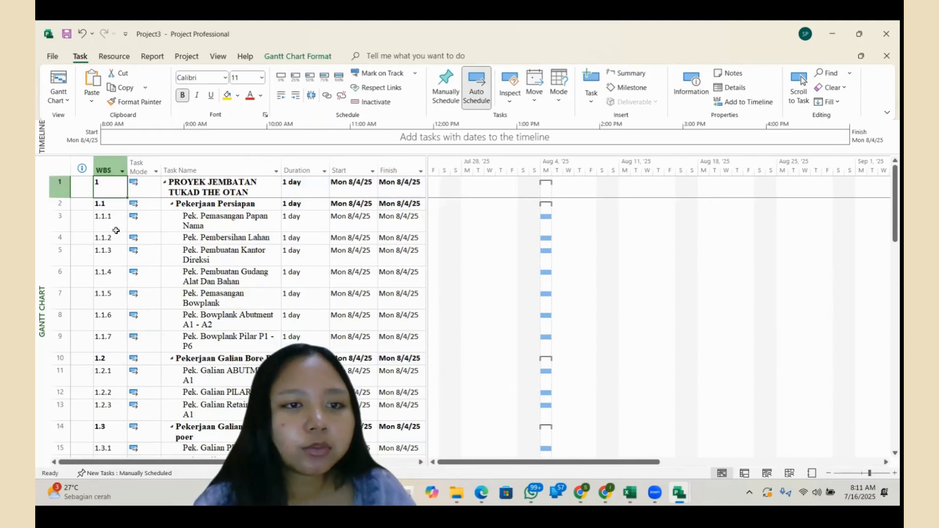
pyautogui.scroll(-6, 116, 230)
pyautogui.scroll(-7, 116, 231)
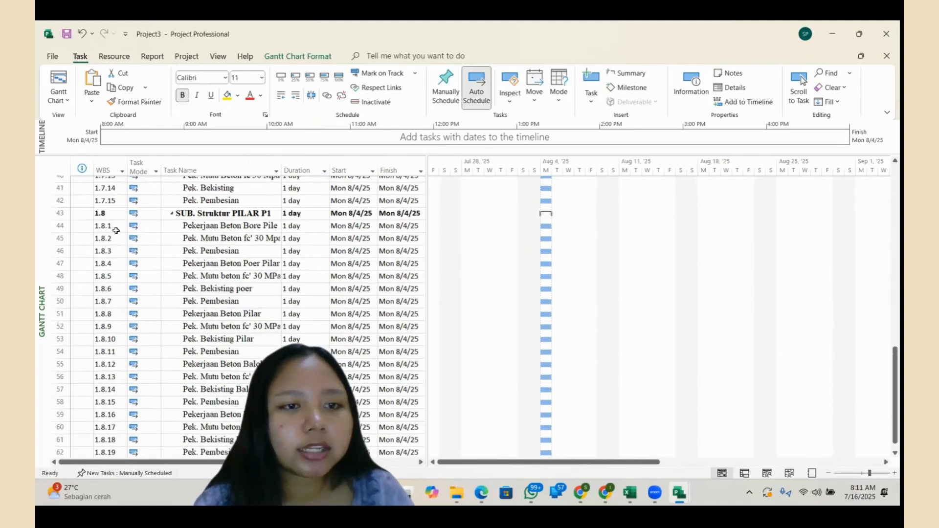
pyautogui.scroll(1, 116, 230)
pyautogui.scroll(-4, 116, 230)
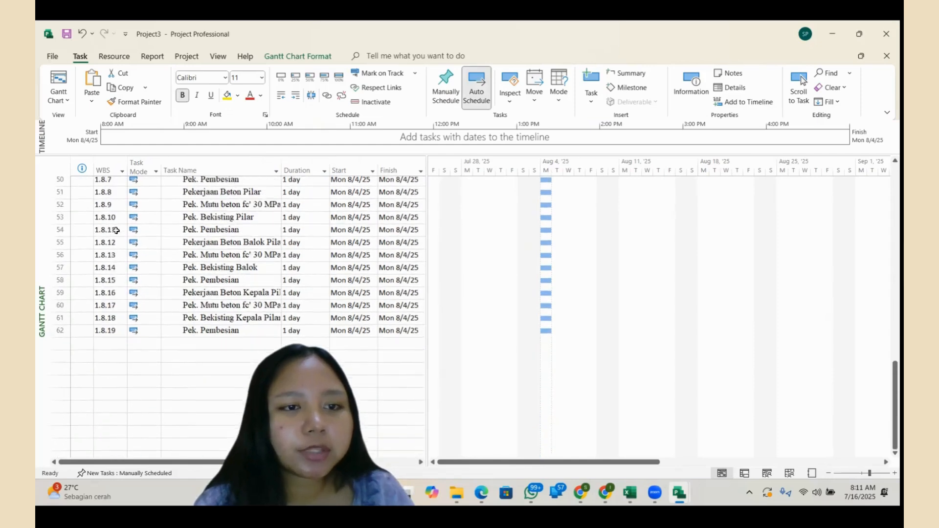
pyautogui.scroll(4, 116, 230)
pyautogui.scroll(12, 116, 230)
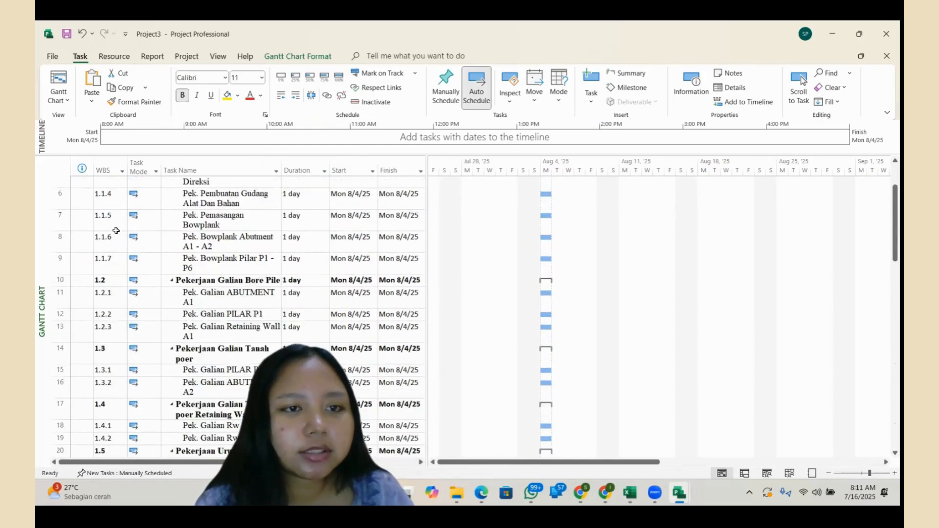
# Narrow the WBS column so that it takes up less room beside the task names
pyautogui.click(162, 275)
pyautogui.moveTo(127, 164); pyautogui.dragTo(116, 172)
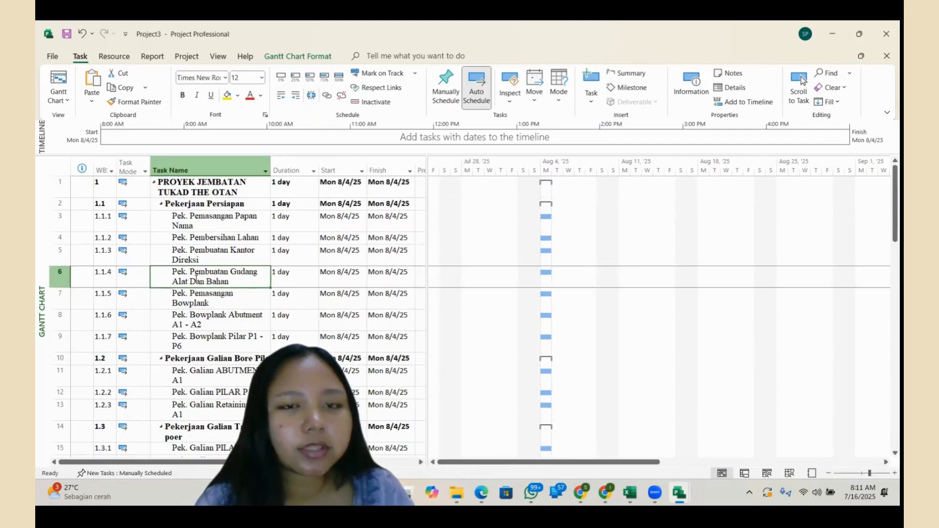
pyautogui.scroll(-1, 195, 280)
pyautogui.scroll(1, 196, 280)
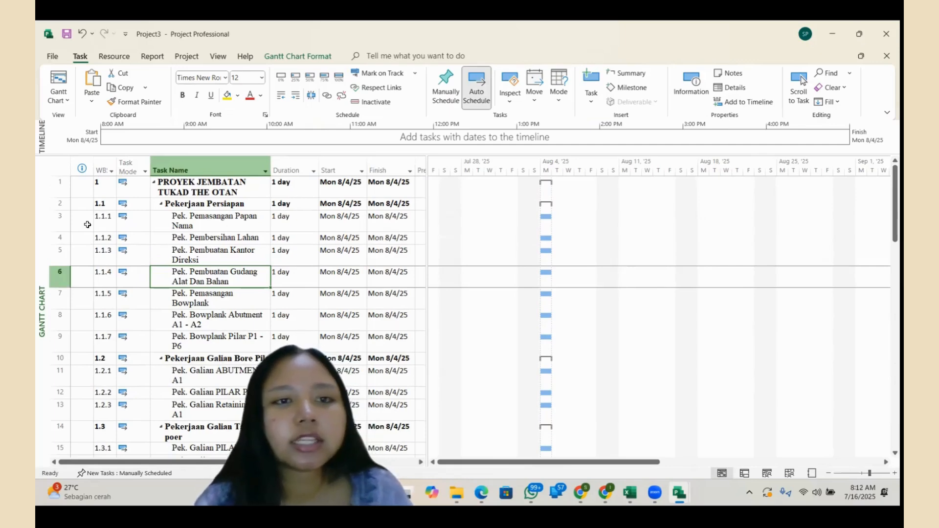
# Look up the DURASI of Pemasangan Papan Nama in the MK NEWWWW BGT FIX Excel workbook and enter 1 day as that task's duration in Project3
pyautogui.click(299, 205)
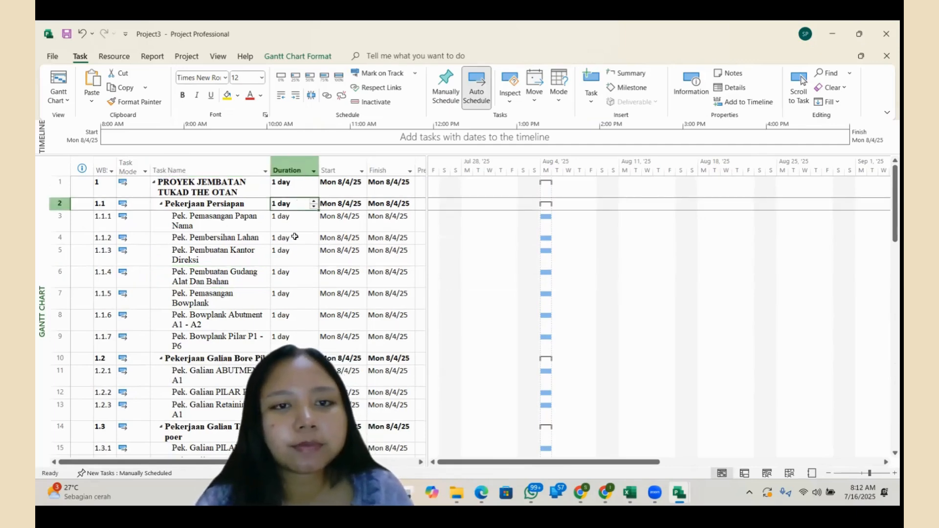
pyautogui.click(289, 219)
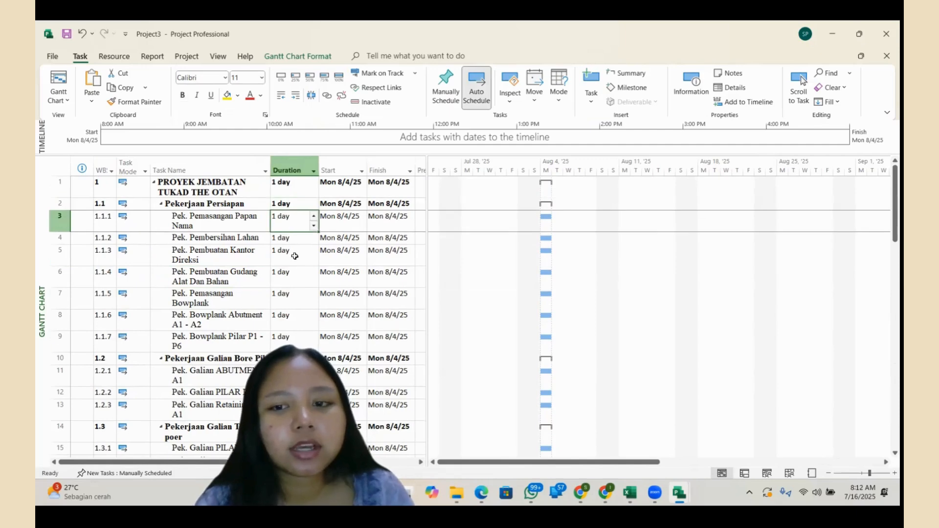
pyautogui.moveTo(630, 492)
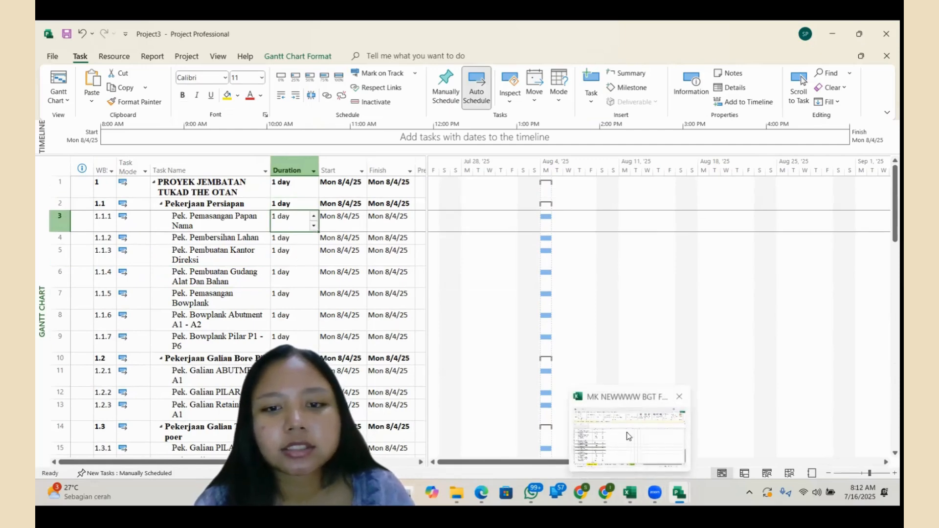
pyautogui.click(629, 435)
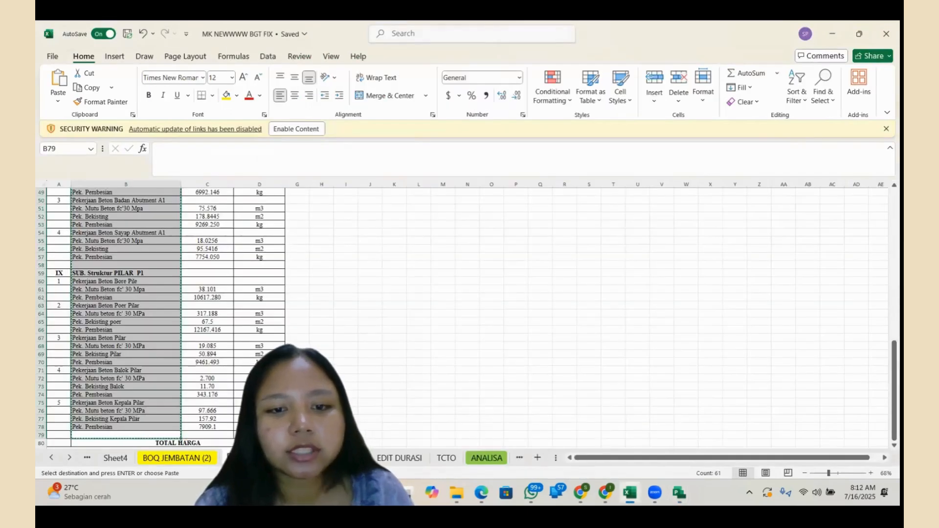
pyautogui.click(317, 458)
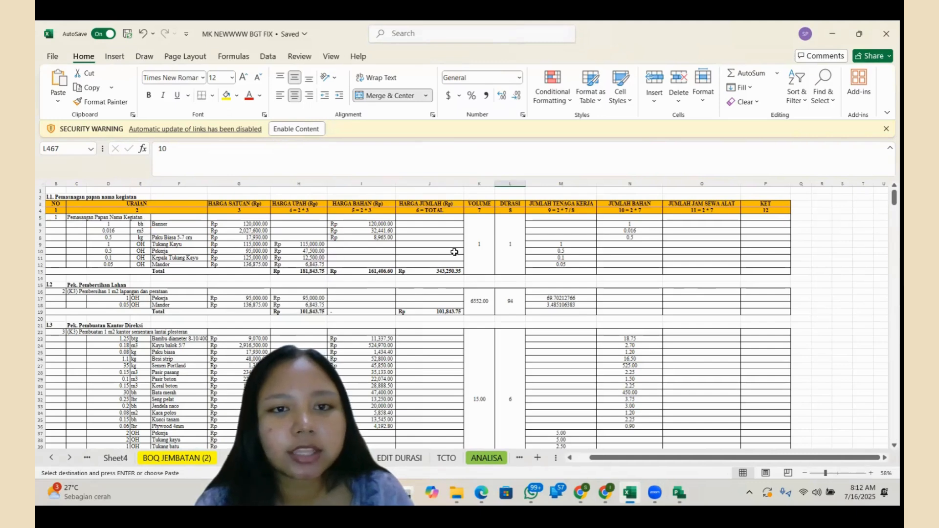
pyautogui.click(521, 251)
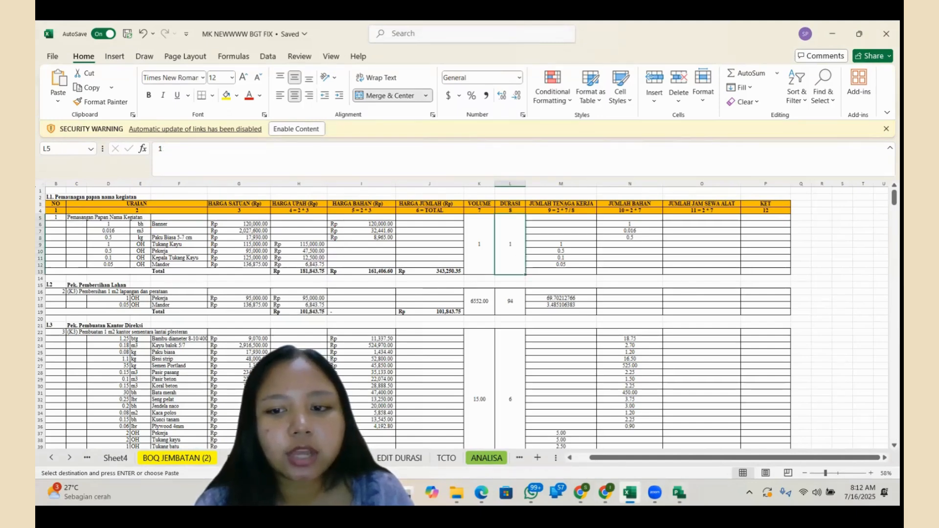
pyautogui.moveTo(684, 491)
pyautogui.click(694, 441)
pyautogui.click(299, 221)
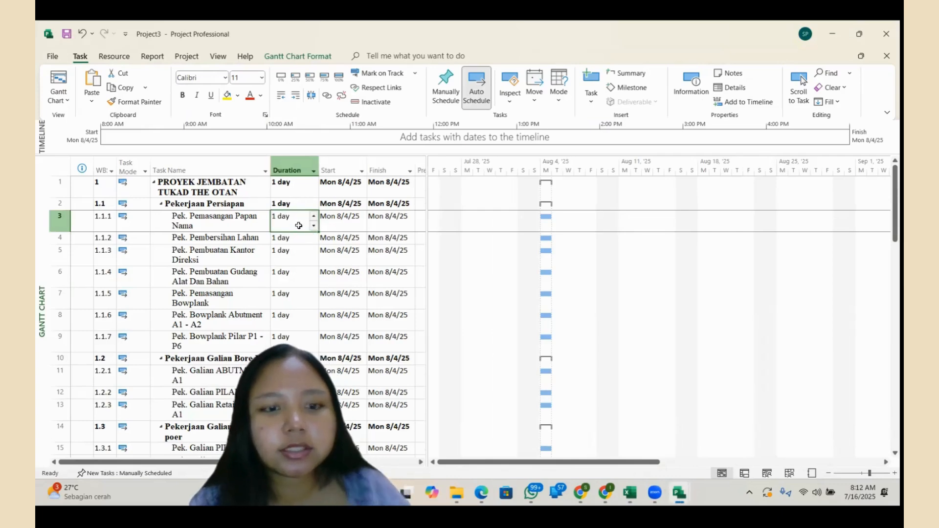
pyautogui.write('1')
pyautogui.press('Return')
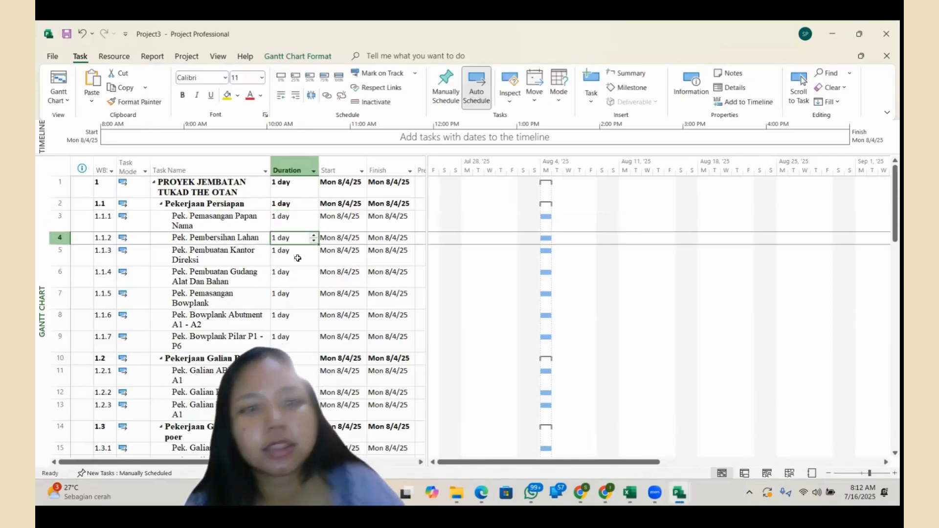
# Look up the DURASI of Pek. Pembersihan Lahan in the Excel workbook and set that task's duration to 94 days in Project3
pyautogui.moveTo(629, 492)
pyautogui.click(631, 435)
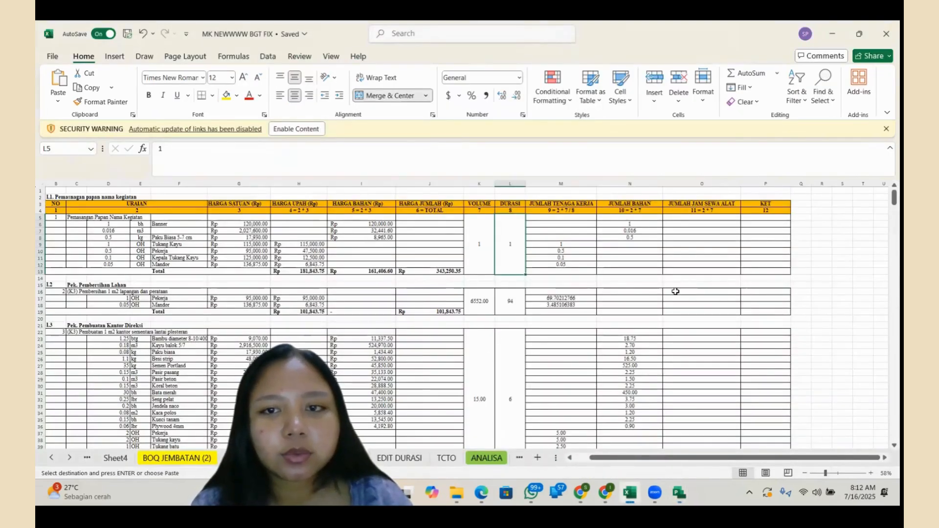
pyautogui.click(509, 303)
pyautogui.moveTo(679, 493)
pyautogui.click(738, 425)
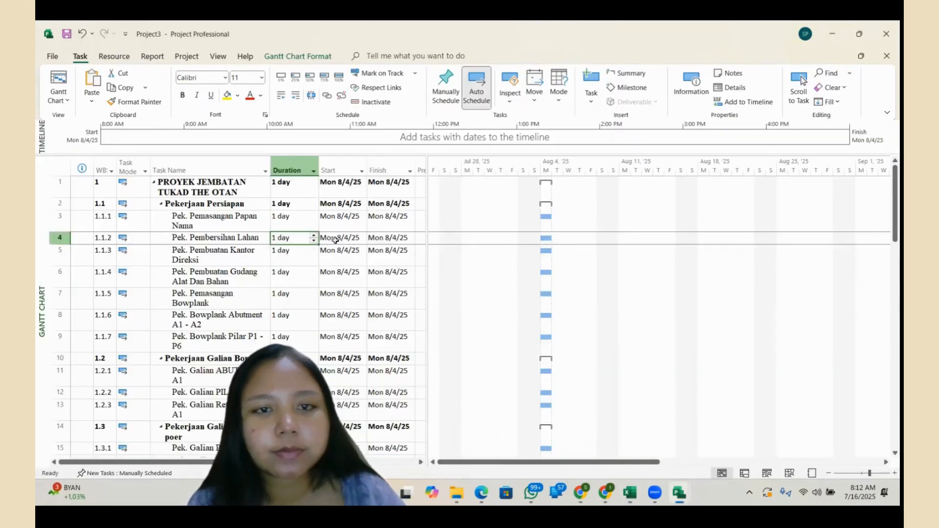
pyautogui.write('94')
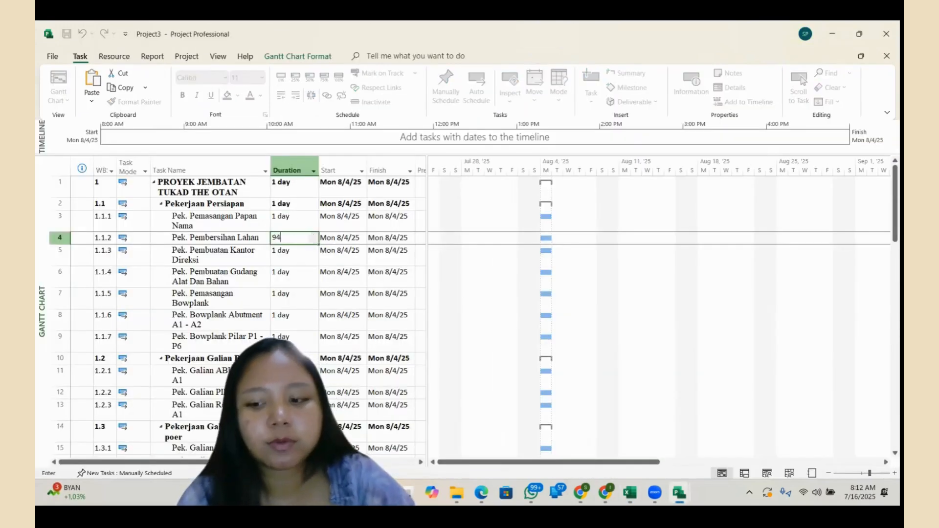
pyautogui.press('Return')
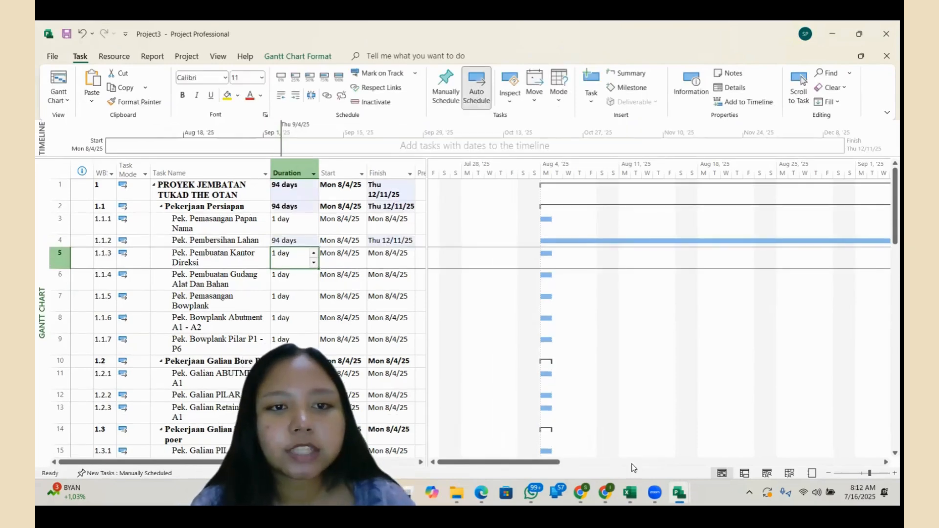
# Look up the DURASI of Pek. Pembuatan Kantor Direksi in the Excel workbook and set that task's duration to 6 days in Project3
pyautogui.moveTo(630, 493)
pyautogui.click(651, 434)
pyautogui.scroll(-4, 428, 268)
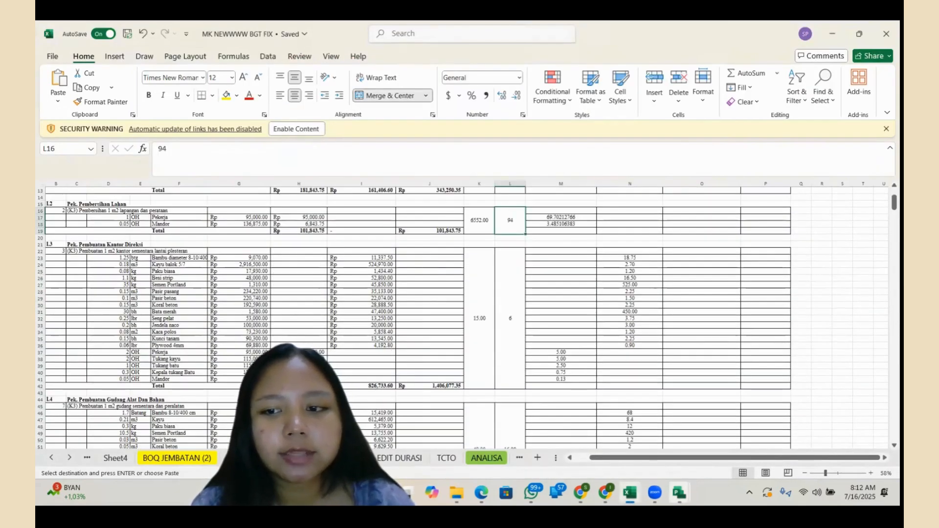
pyautogui.moveTo(680, 493)
pyautogui.click(695, 438)
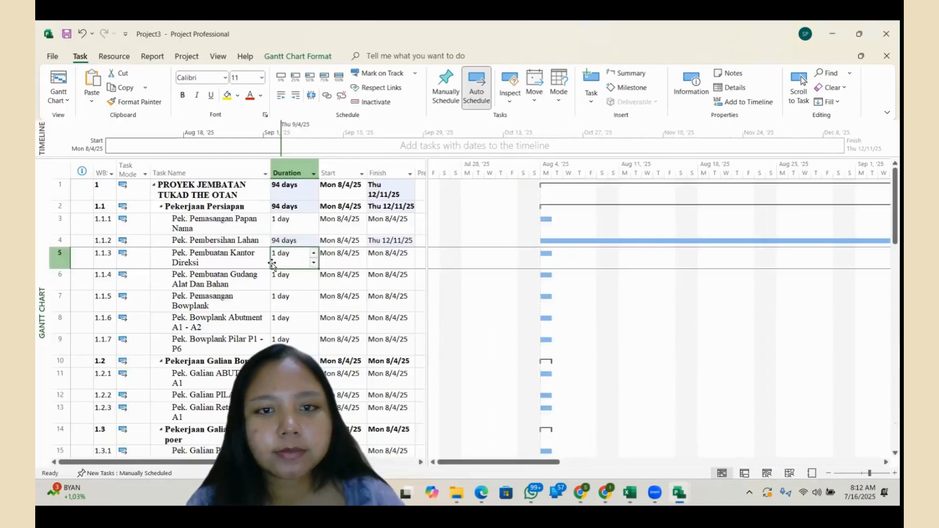
pyautogui.write('6')
pyautogui.press('Return')
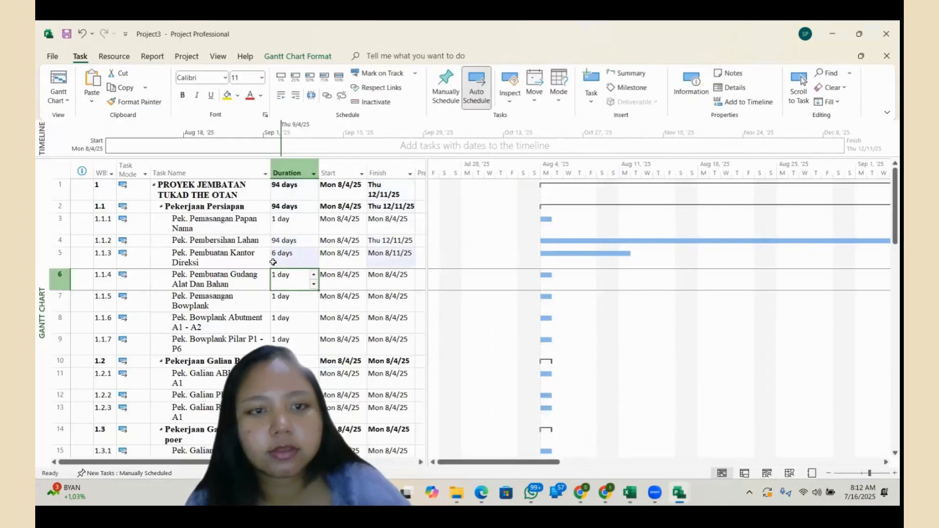
# Look up the DURASI of Pek. Pembuatan Gudang Alat Dan Bahan in the Excel workbook and set that task's duration to 16 days in Project3
pyautogui.moveTo(655, 492)
pyautogui.click(628, 442)
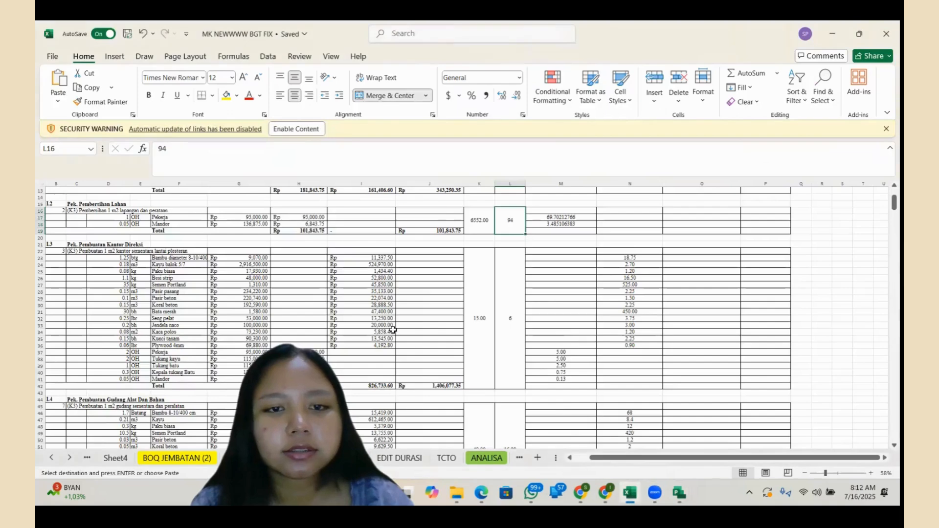
pyautogui.scroll(-1, 393, 330)
pyautogui.scroll(-11, 393, 331)
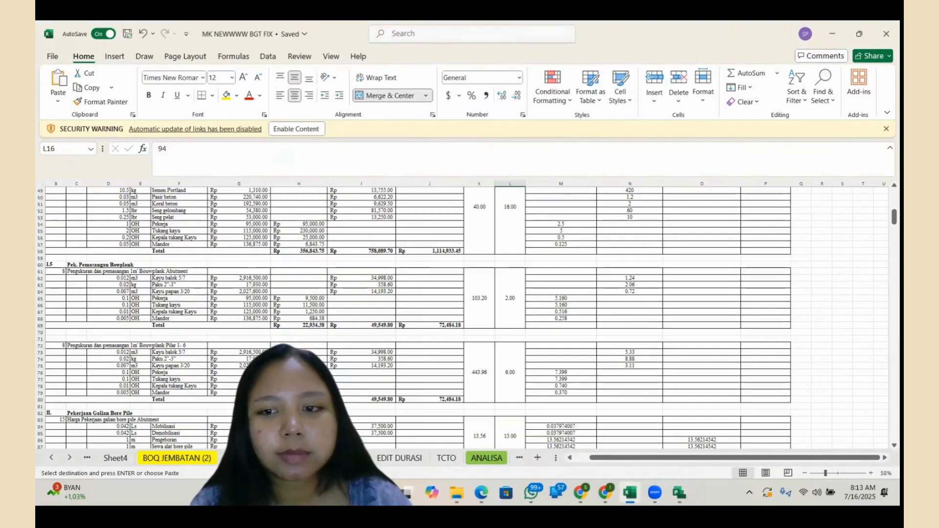
pyautogui.moveTo(680, 492)
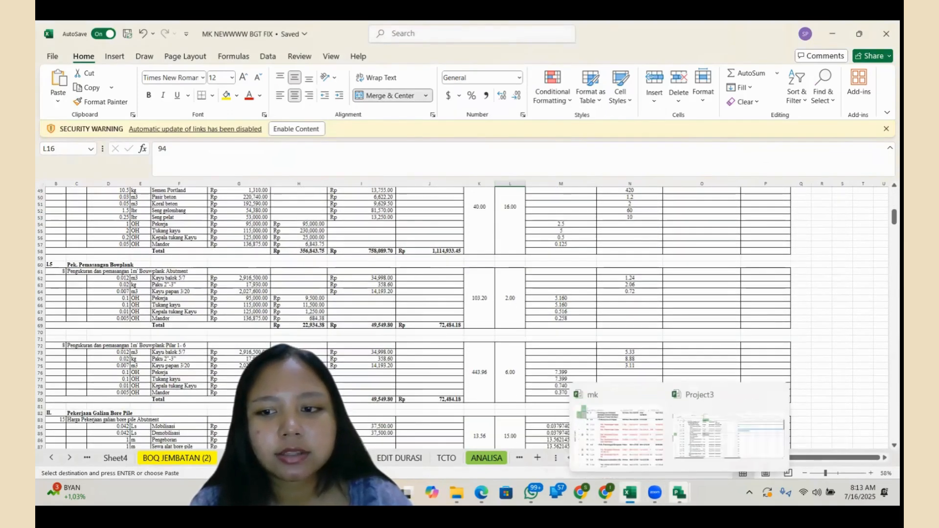
pyautogui.click(702, 441)
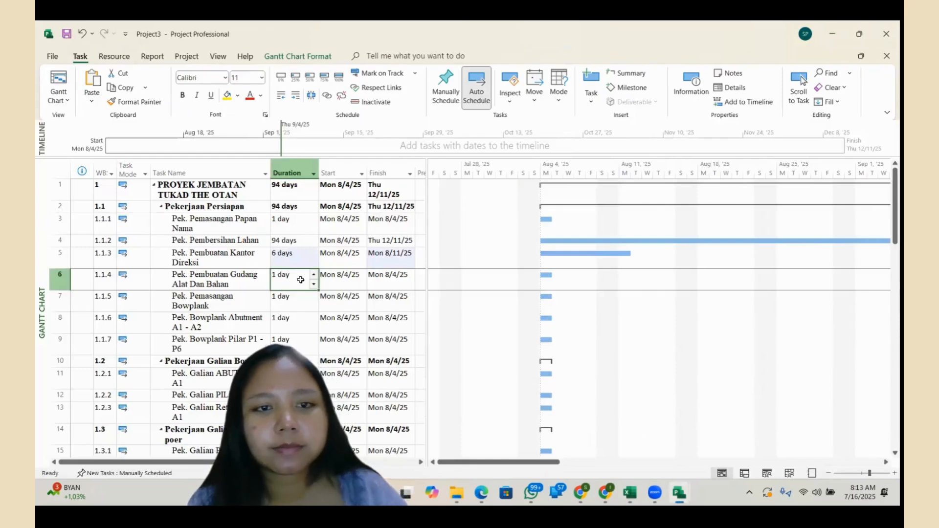
pyautogui.write('16')
pyautogui.press('Return')
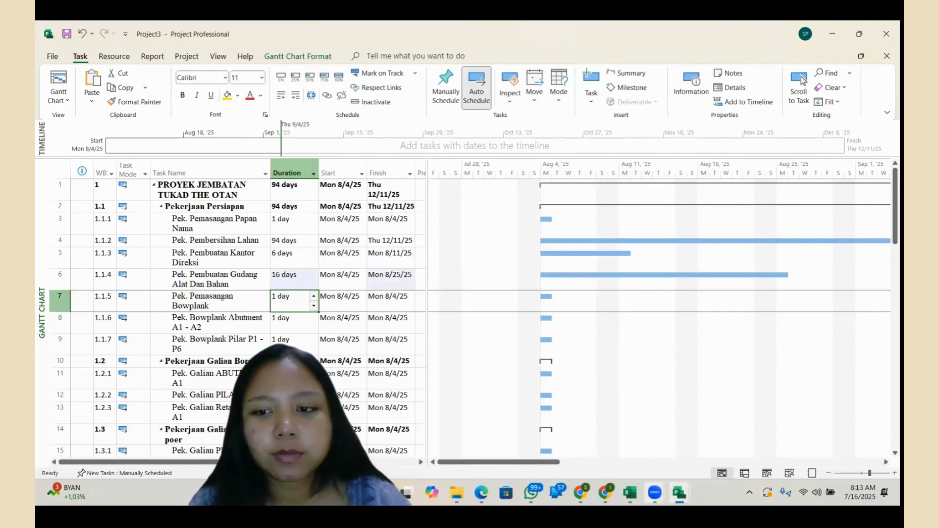
# Check the Bowplank durations in the Excel workbook and the mk project plan, then return to Project3 and view its Predecessors column
pyautogui.moveTo(630, 492)
pyautogui.click(634, 445)
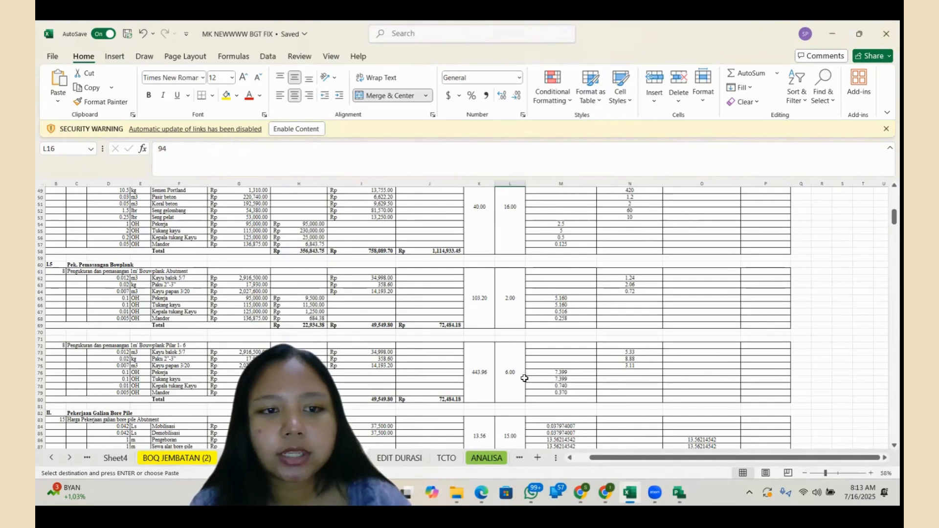
pyautogui.scroll(-1, 524, 378)
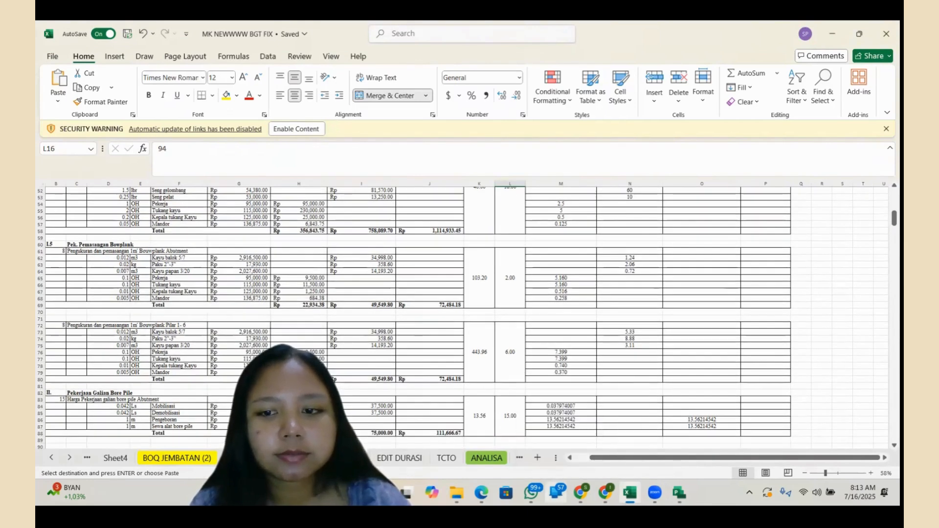
pyautogui.moveTo(679, 493)
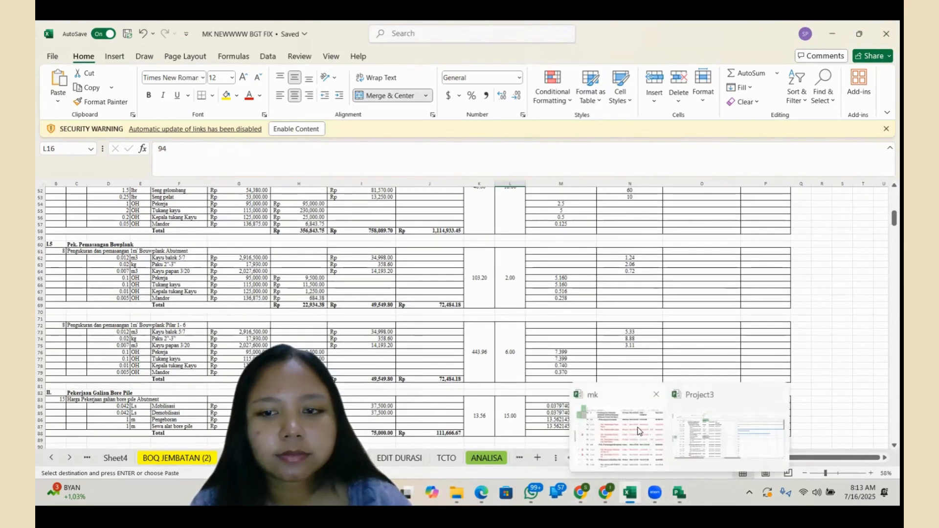
pyautogui.click(638, 431)
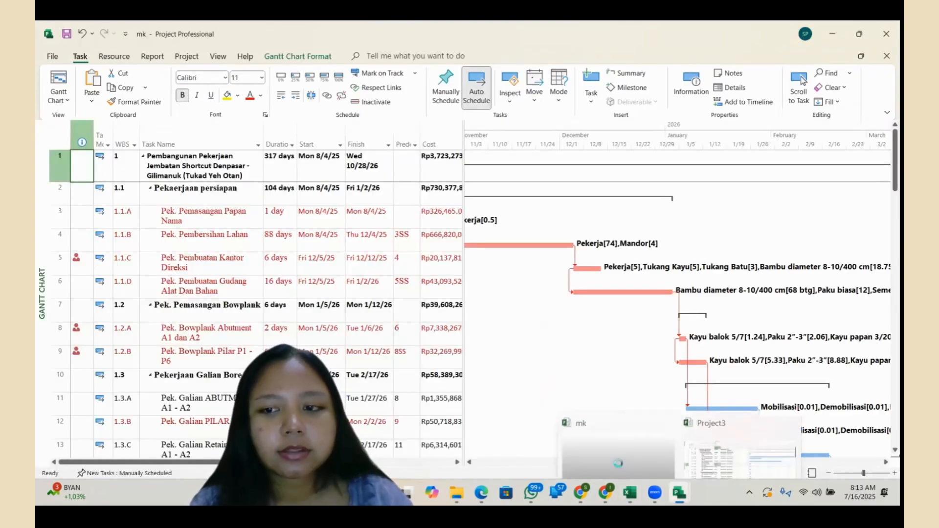
pyautogui.click(716, 435)
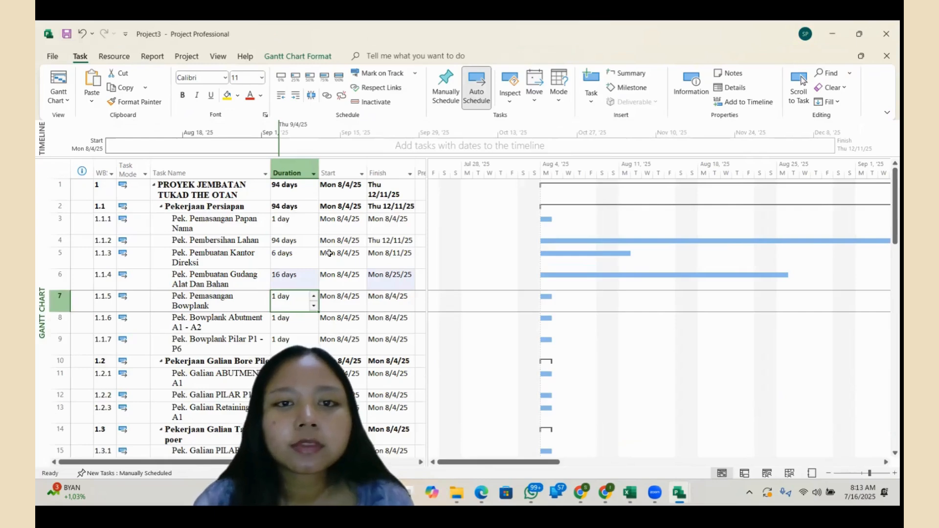
pyautogui.moveTo(274, 462); pyautogui.dragTo(376, 462)
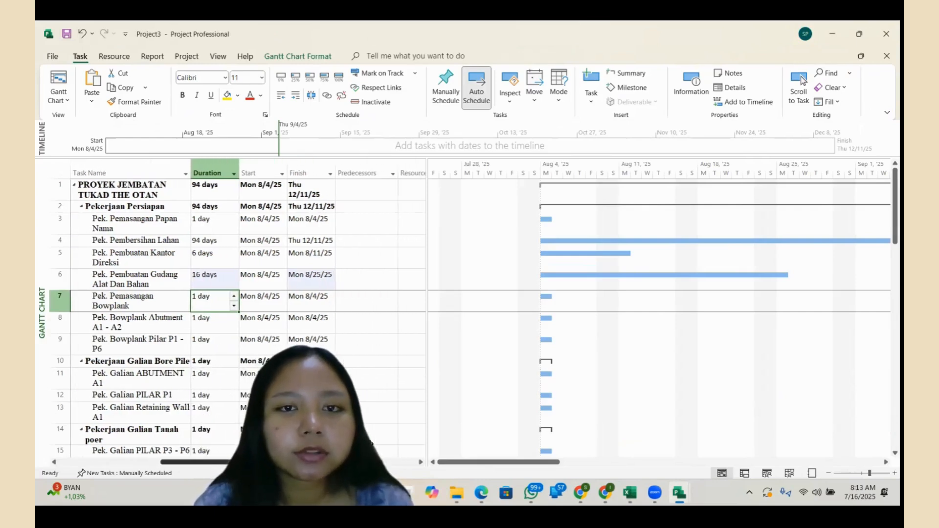
# Set the predecessor of Pek. Pembersihan Lahan to 3SS, a start-to-start link with Pek. Pemasangan Papan Nama
pyautogui.click(372, 212)
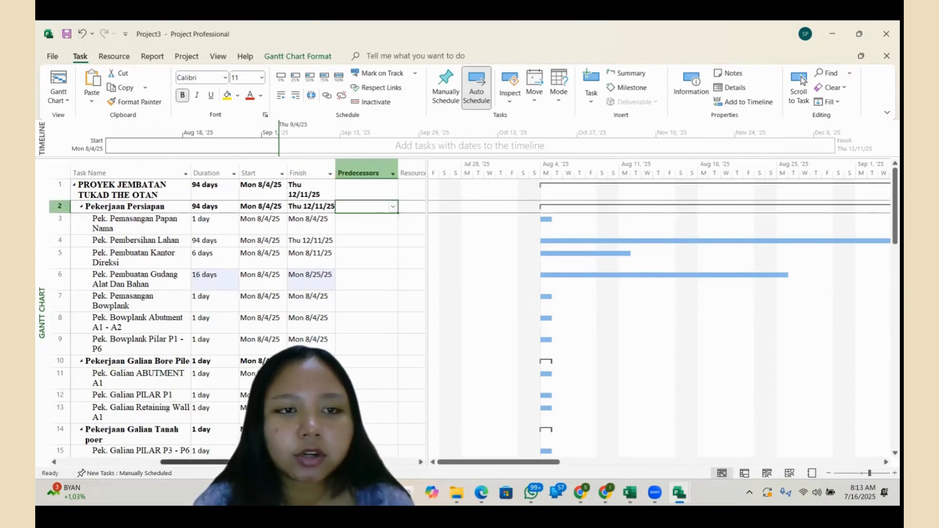
pyautogui.click(374, 228)
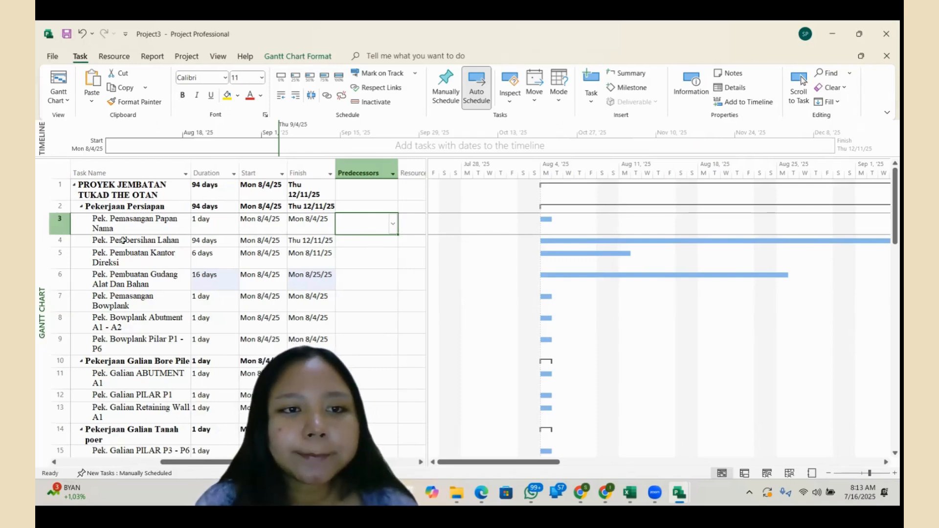
pyautogui.click(379, 240)
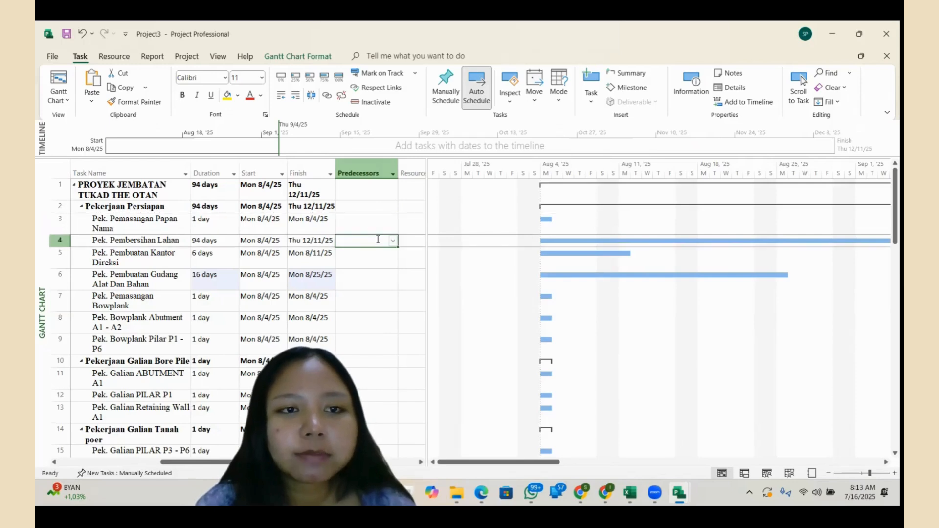
pyautogui.click(366, 222)
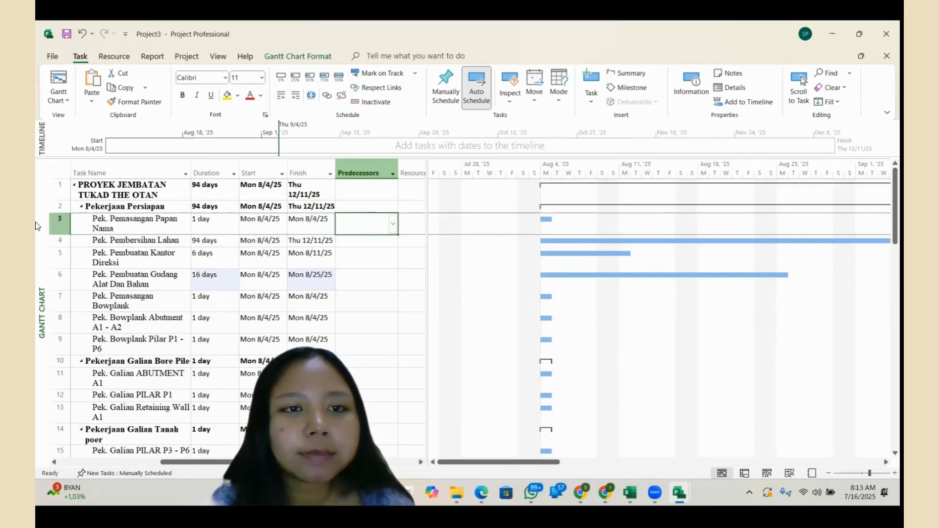
pyautogui.click(367, 240)
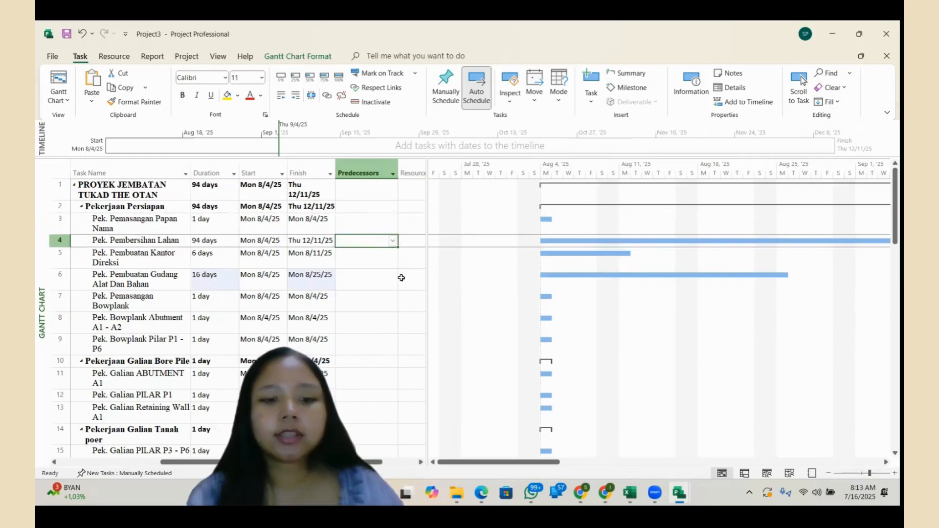
pyautogui.write('3')
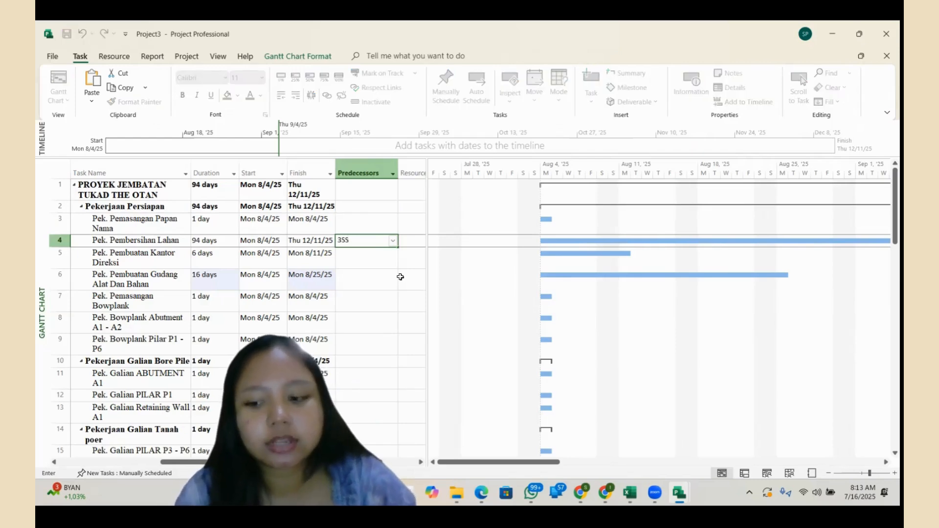
pyautogui.write('SS')
pyautogui.press('Return')
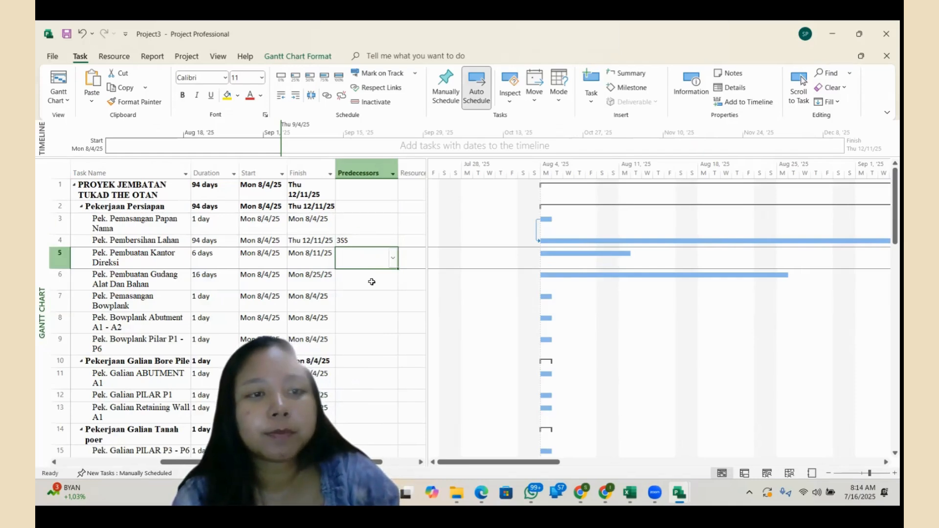
# Set the predecessor of Pek. Pembuatan Kantor Direksi to 4FS
pyautogui.write('4')
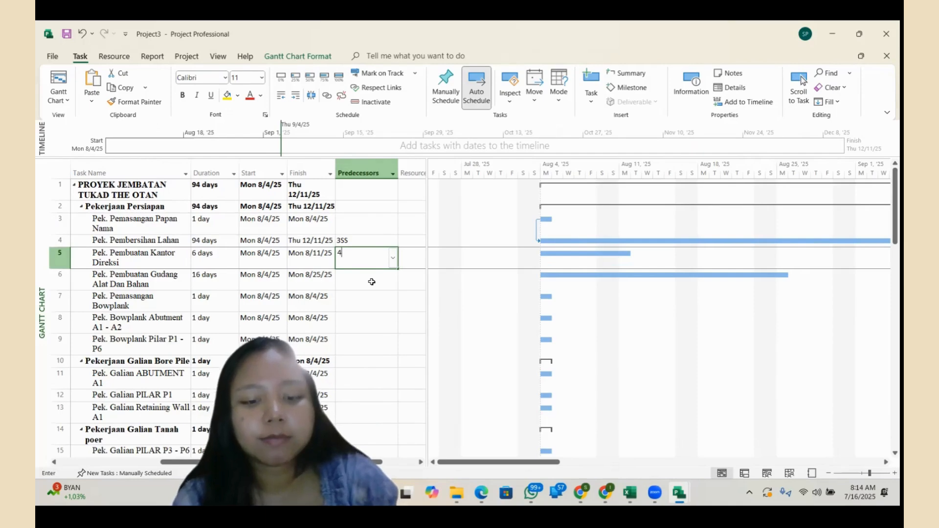
pyautogui.write('FS')
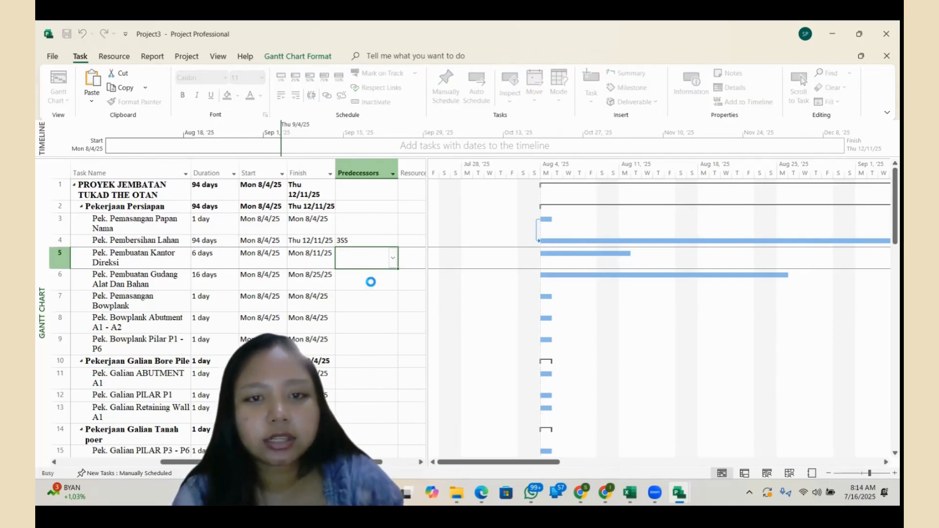
pyautogui.press('Return')
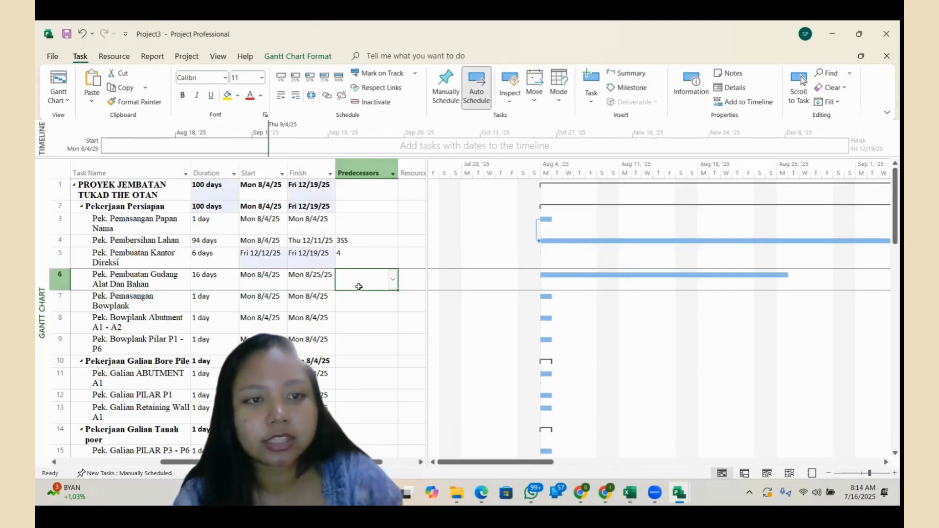
# Set the predecessor of Pek. Pembuatan Gudang Alat Dan Bahan to 5SS and that of Pek. Pemasangan Bowplank to 4FS
pyautogui.write('5SS')
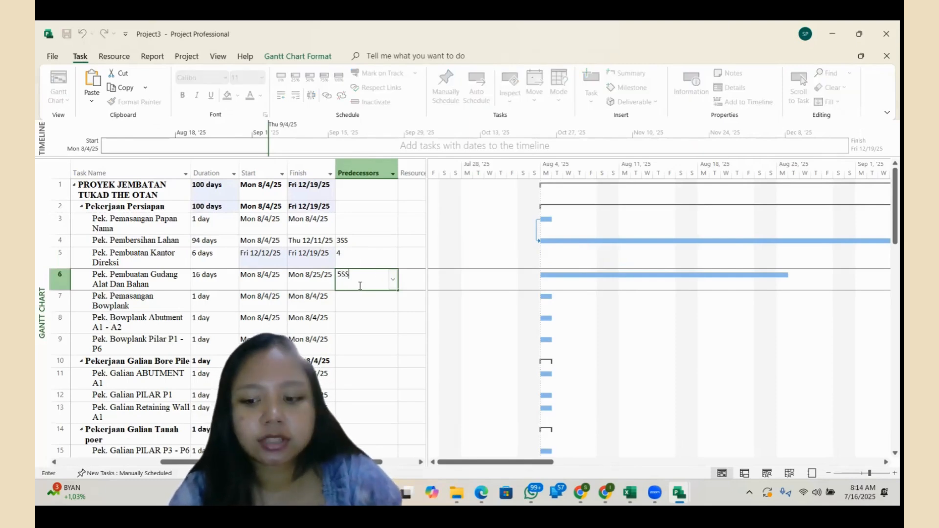
pyautogui.press('Return')
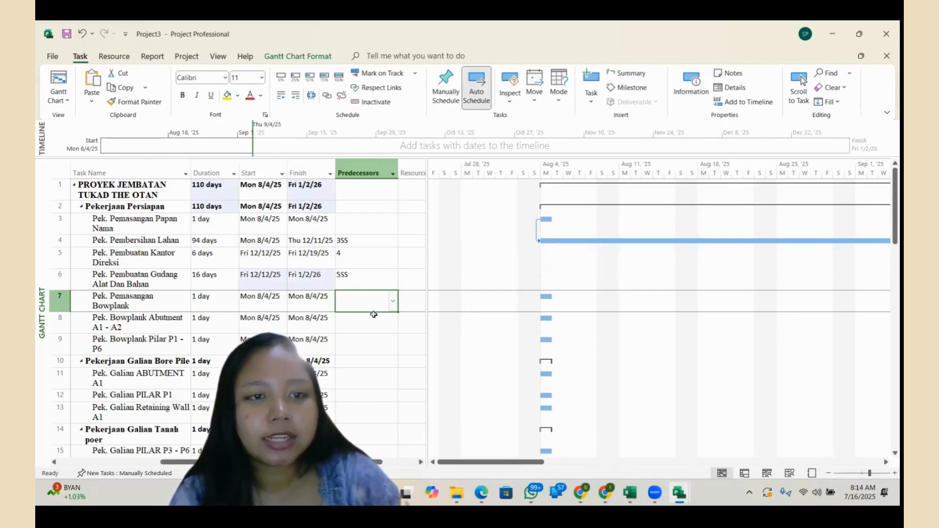
pyautogui.press('F2')
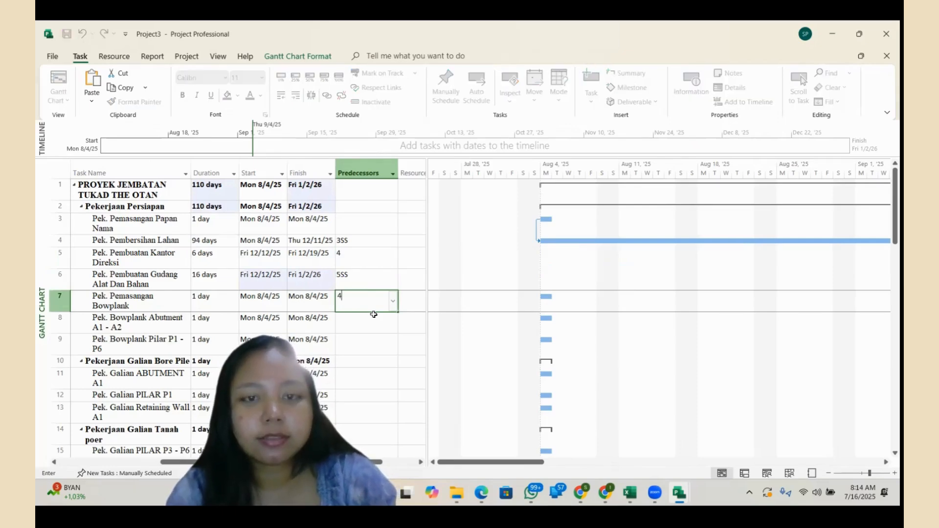
pyautogui.write('FS')
pyautogui.press('Return')
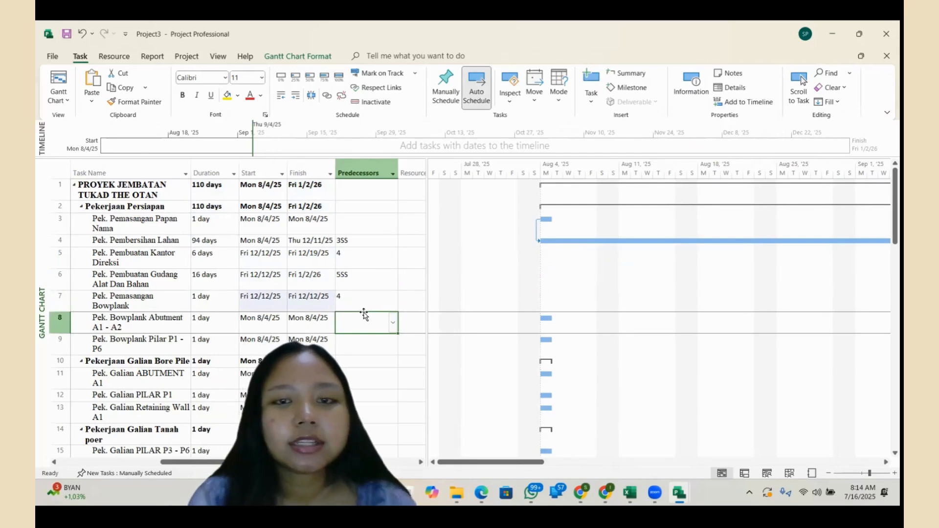
# Review the entered predecessors under Pekerjaan Persiapan and the remaining excavation and concrete tasks that have none
pyautogui.scroll(-9, 355, 295)
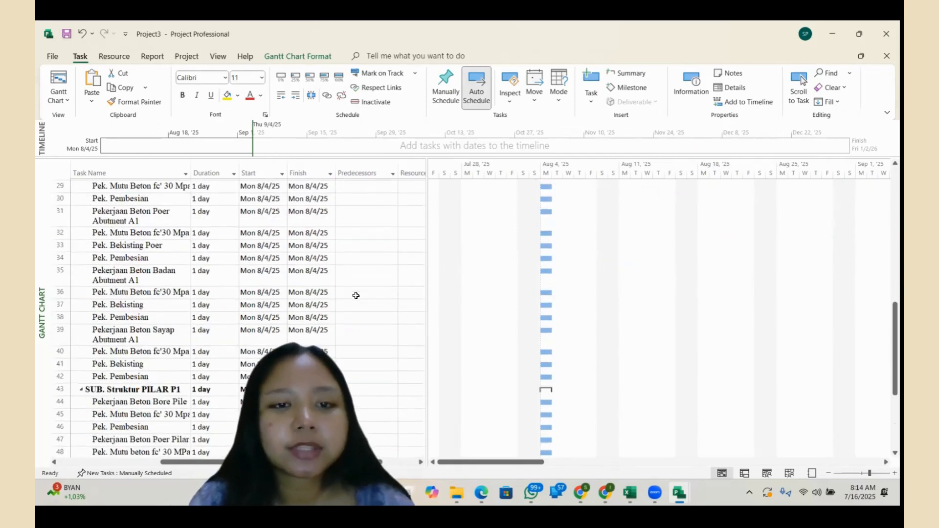
pyautogui.scroll(-5, 356, 295)
pyautogui.scroll(4, 356, 296)
pyautogui.scroll(4, 355, 295)
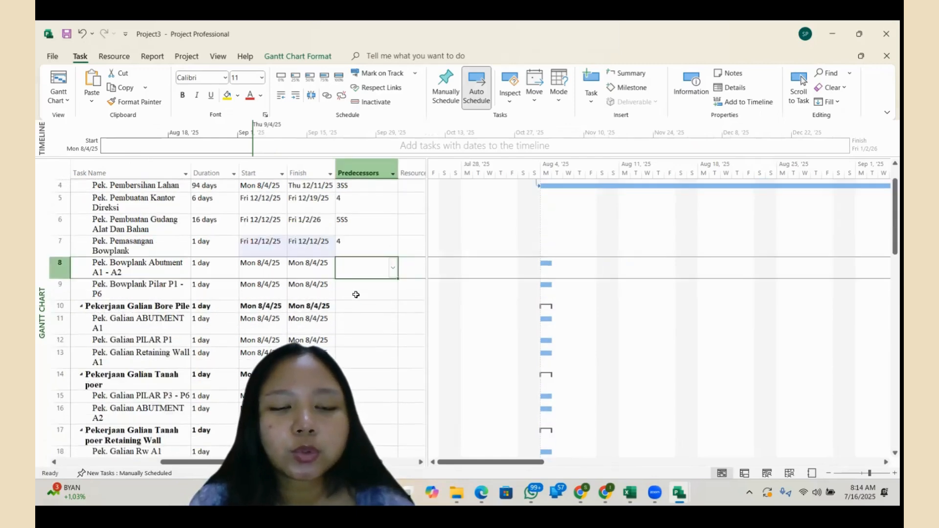
pyautogui.scroll(2, 362, 286)
pyautogui.click(367, 276)
pyautogui.click(367, 296)
pyautogui.click(369, 243)
pyautogui.click(372, 258)
pyautogui.click(375, 279)
pyautogui.click(378, 299)
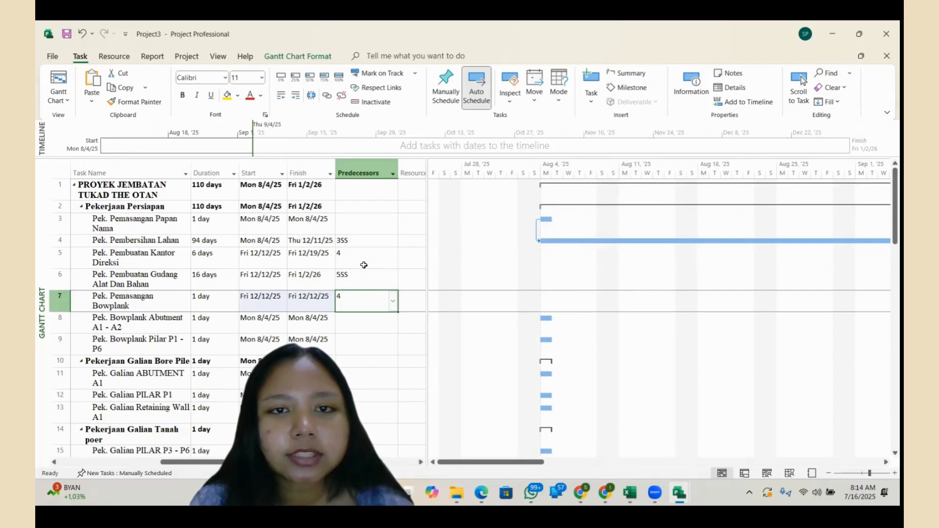
pyautogui.scroll(-4, 364, 264)
pyautogui.scroll(4, 352, 328)
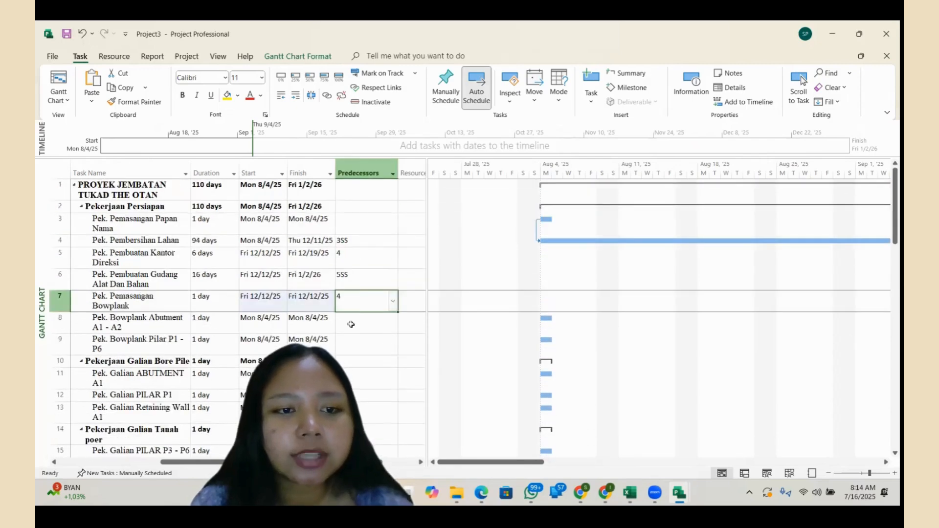
pyautogui.scroll(-2, 351, 324)
pyautogui.scroll(-1, 349, 317)
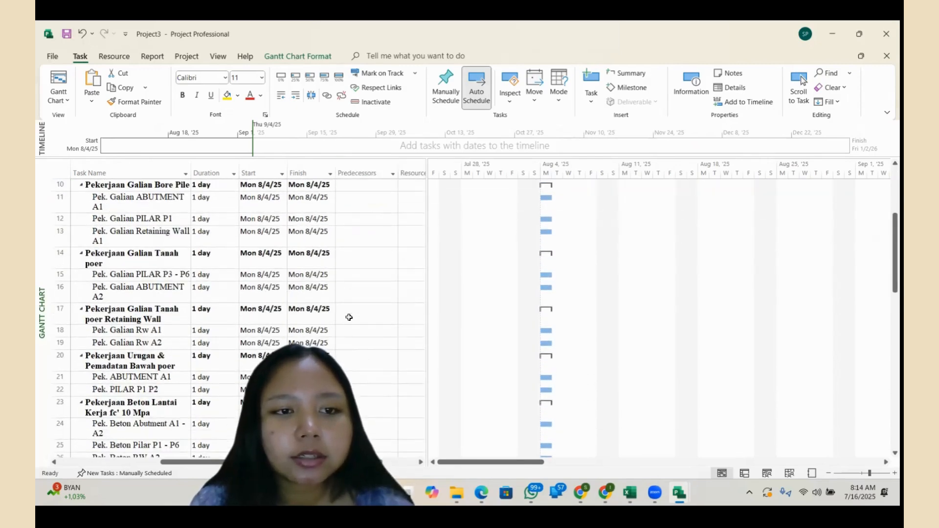
pyautogui.scroll(-1, 193, 323)
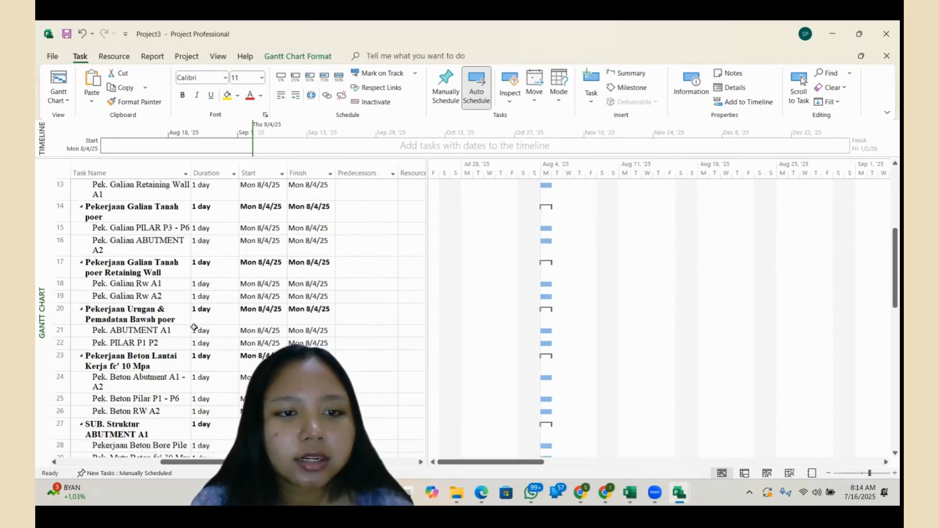
pyautogui.scroll(-1, 375, 337)
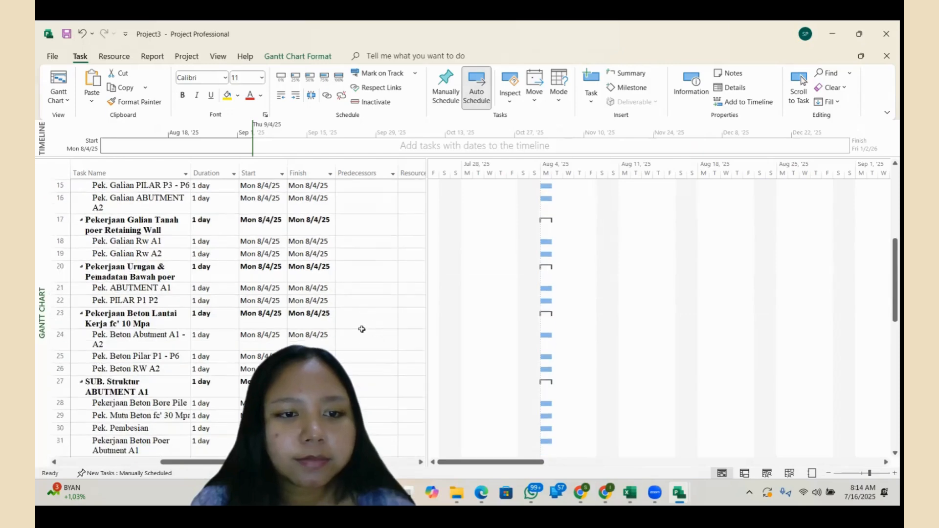
pyautogui.scroll(-1, 338, 329)
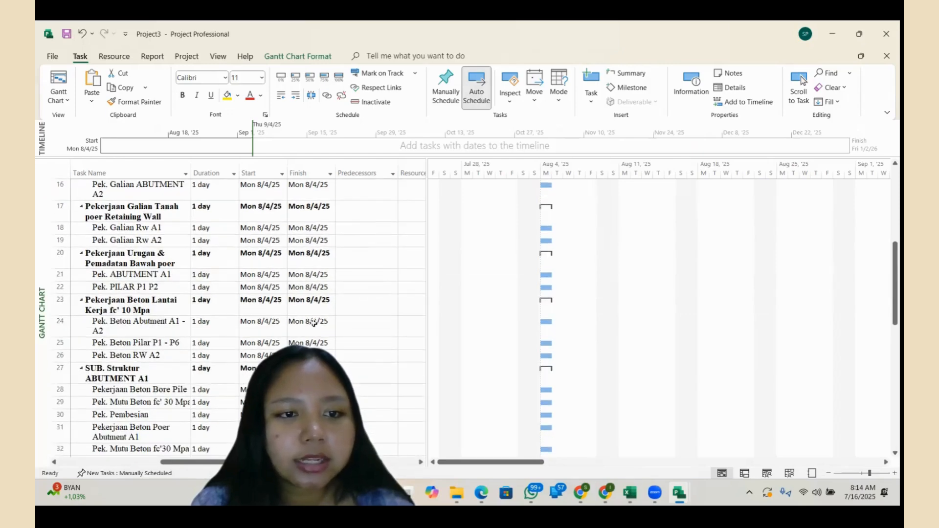
pyautogui.scroll(4, 314, 323)
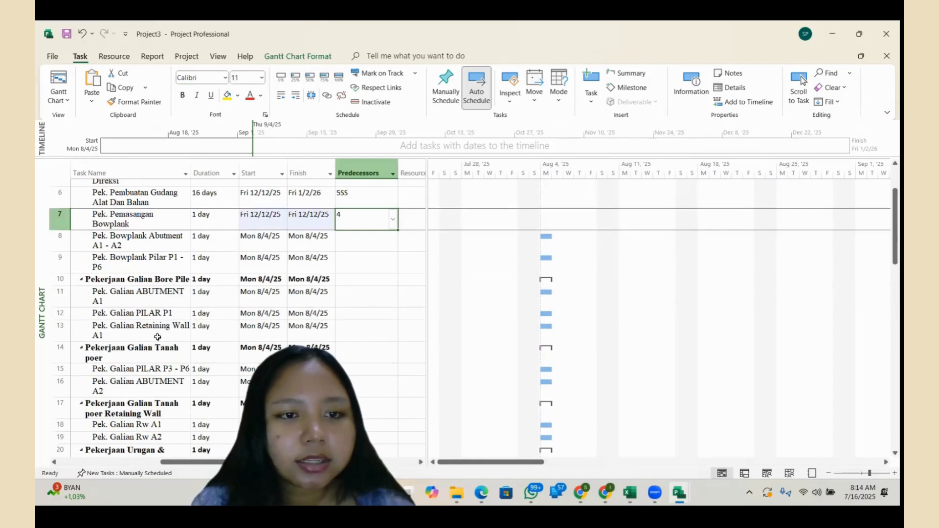
pyautogui.scroll(1, 196, 332)
pyautogui.scroll(2, 321, 331)
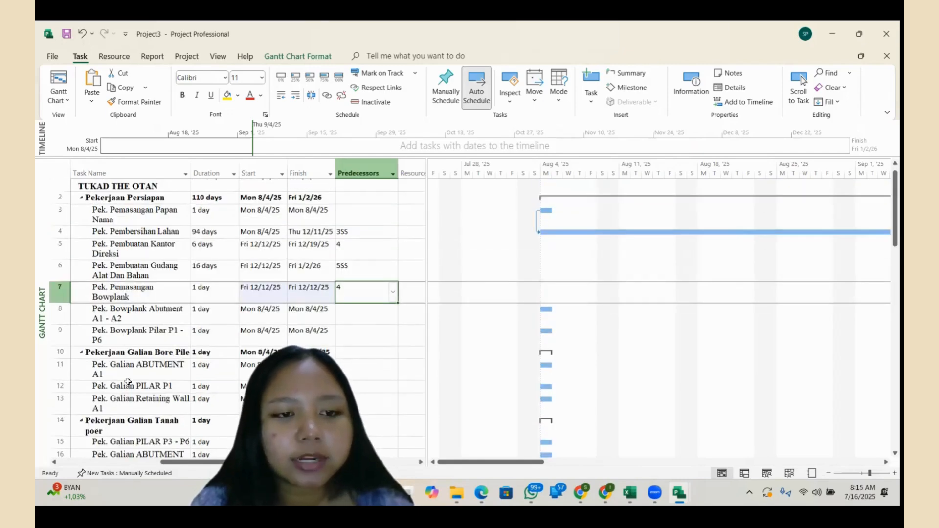
pyautogui.scroll(1, 365, 381)
# Set the predecessor of Pek. Galian ABUTMENT A1 to 8FS+5, a finish-to-start link with a 5-day lag
pyautogui.click(376, 379)
pyautogui.scroll(-1, 369, 371)
pyautogui.scroll(1, 367, 377)
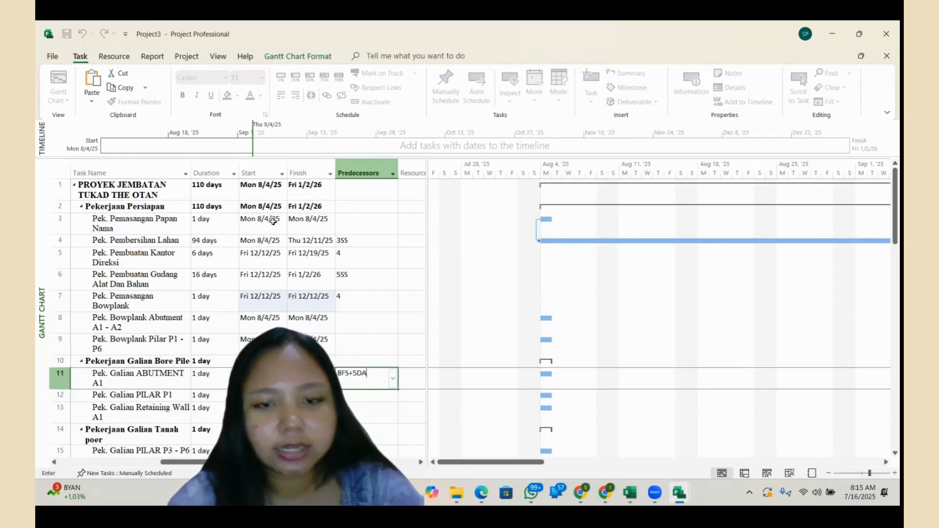
pyautogui.press('Return')
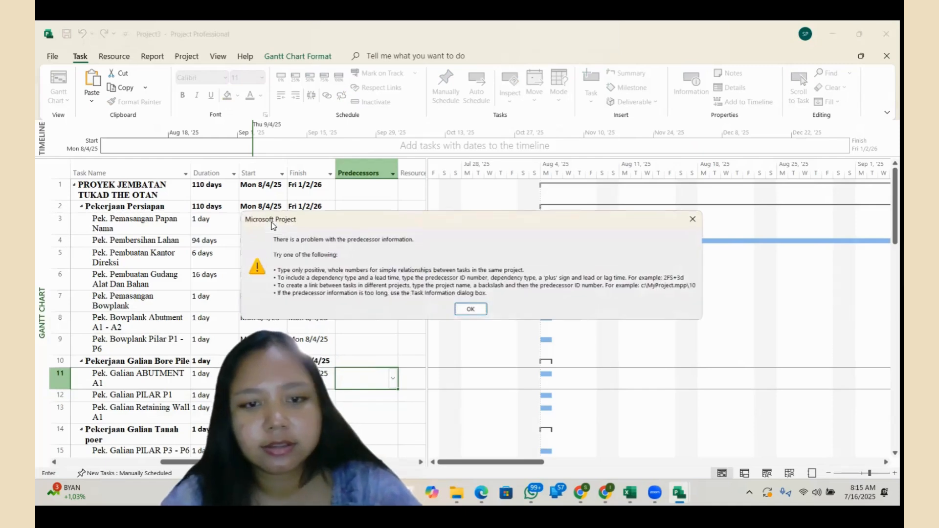
pyautogui.click(472, 309)
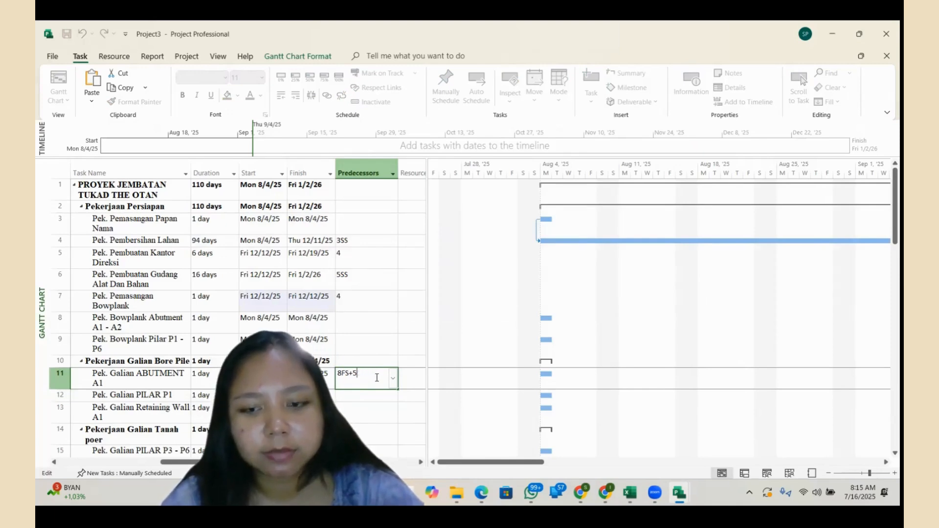
pyautogui.press('Return')
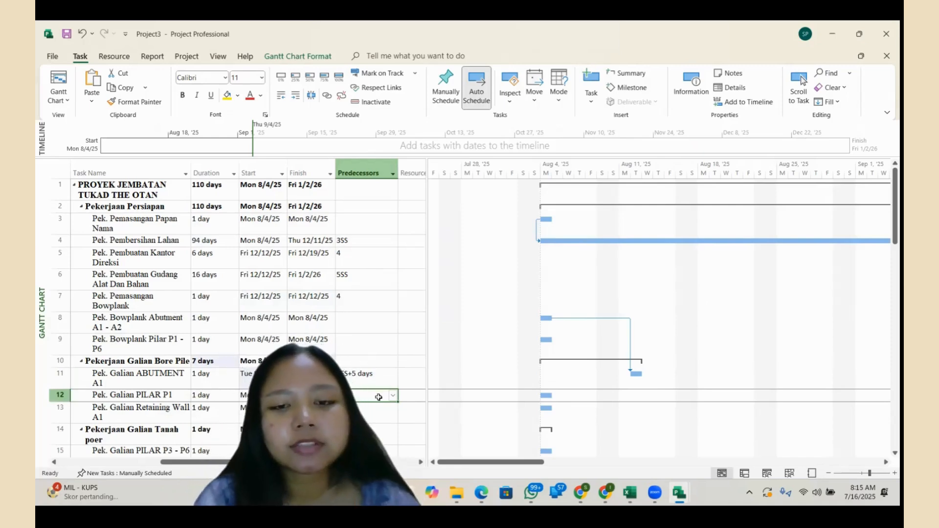
pyautogui.click(376, 380)
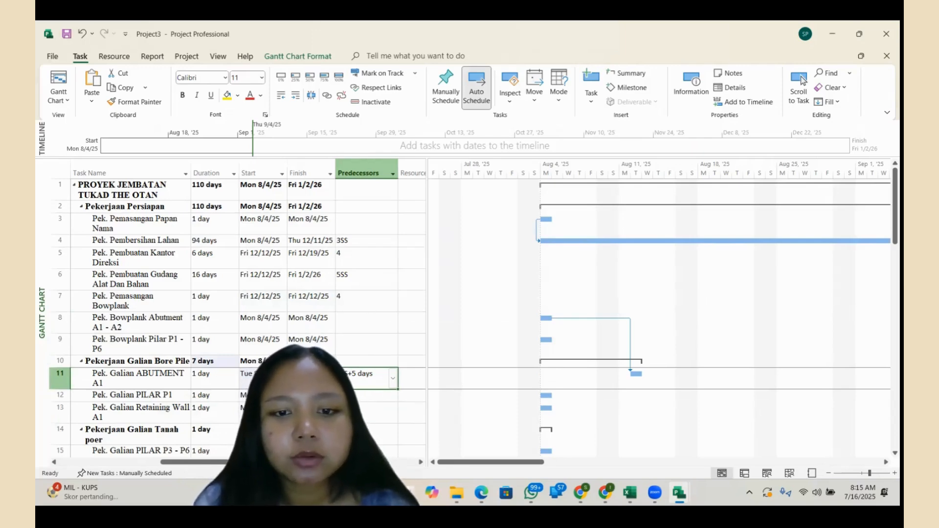
# View the Predecessors and Resource Names columns of the first tasks
pyautogui.moveTo(399, 474); pyautogui.dragTo(401, 474)
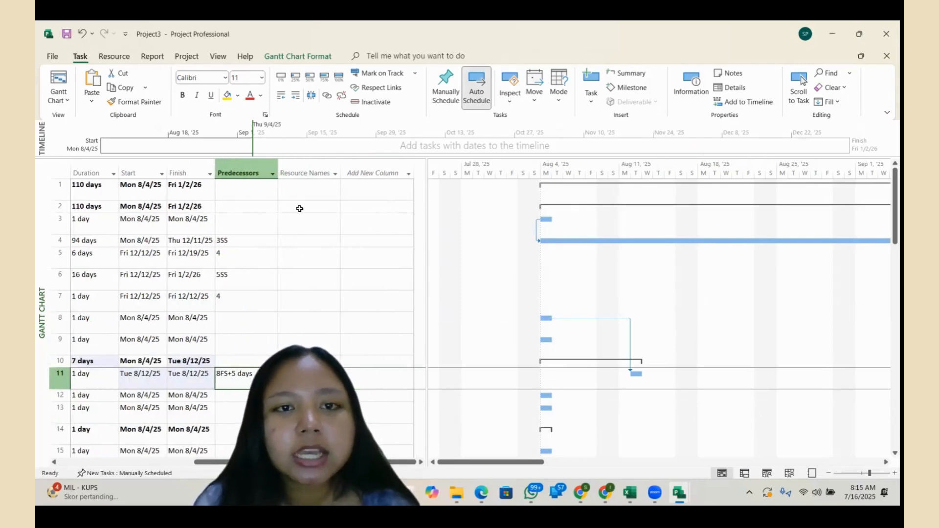
pyautogui.click(318, 169)
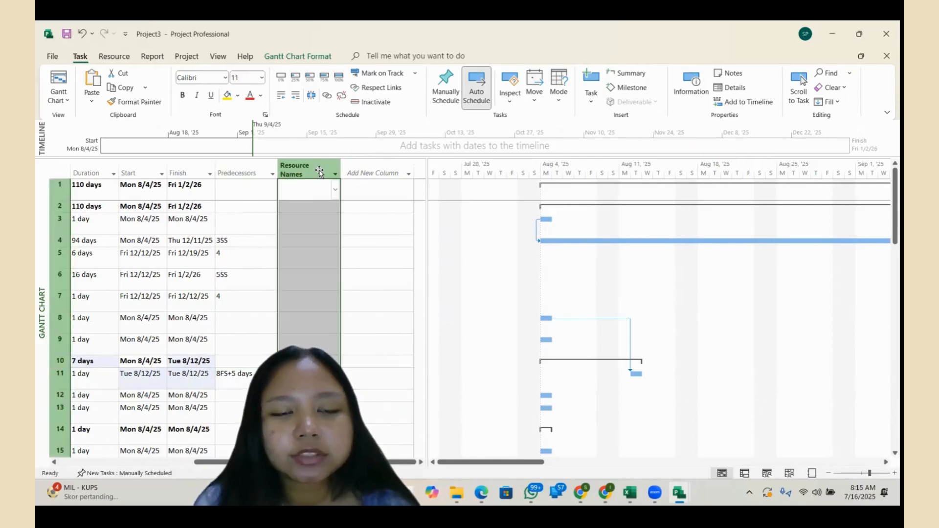
pyautogui.click(305, 212)
pyautogui.click(305, 188)
pyautogui.click(307, 205)
pyautogui.click(308, 224)
pyautogui.click(310, 255)
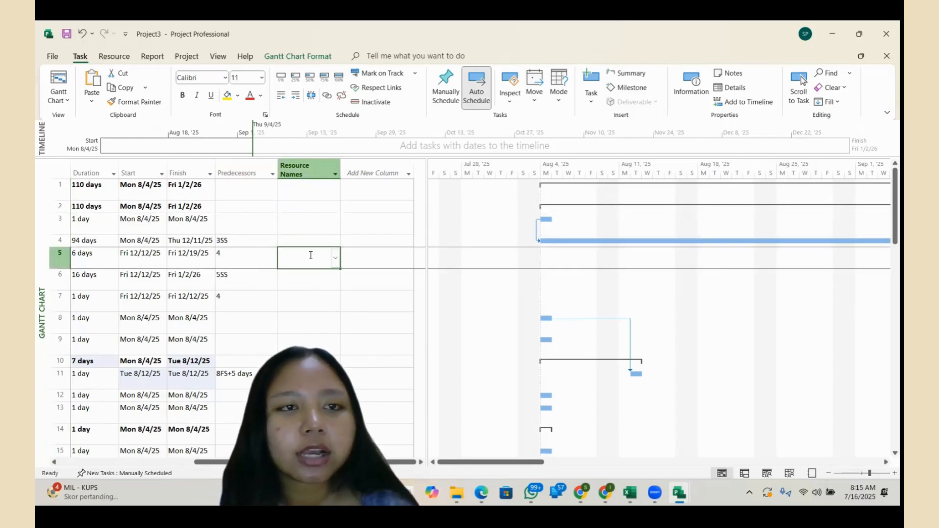
# Display the Resource Sheet view of Project3 and switch to the MK NEWWWW BGT FIX workbook in Excel
pyautogui.click(66, 97)
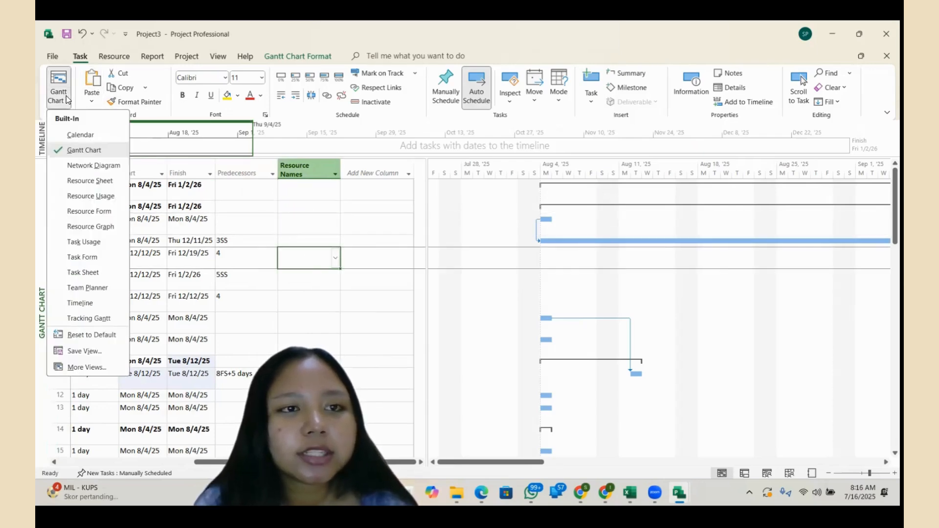
pyautogui.click(87, 181)
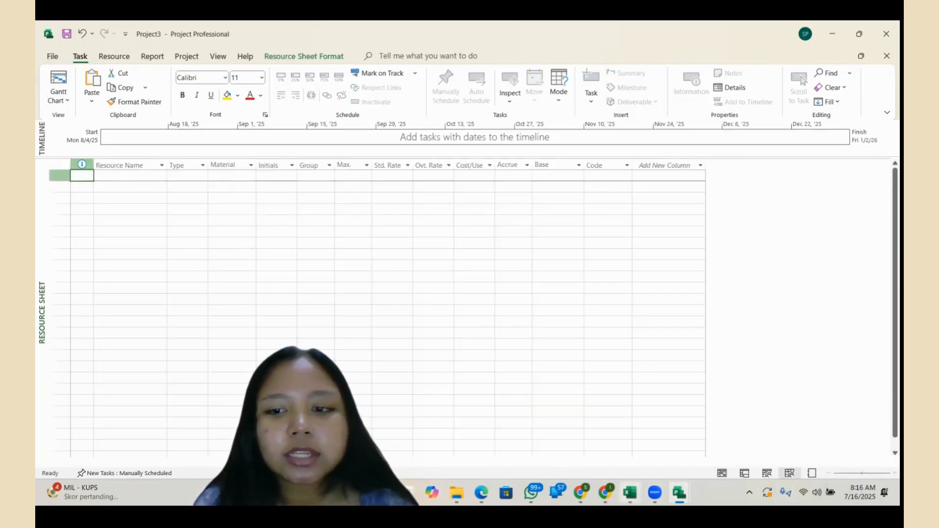
pyautogui.moveTo(630, 491)
pyautogui.click(626, 446)
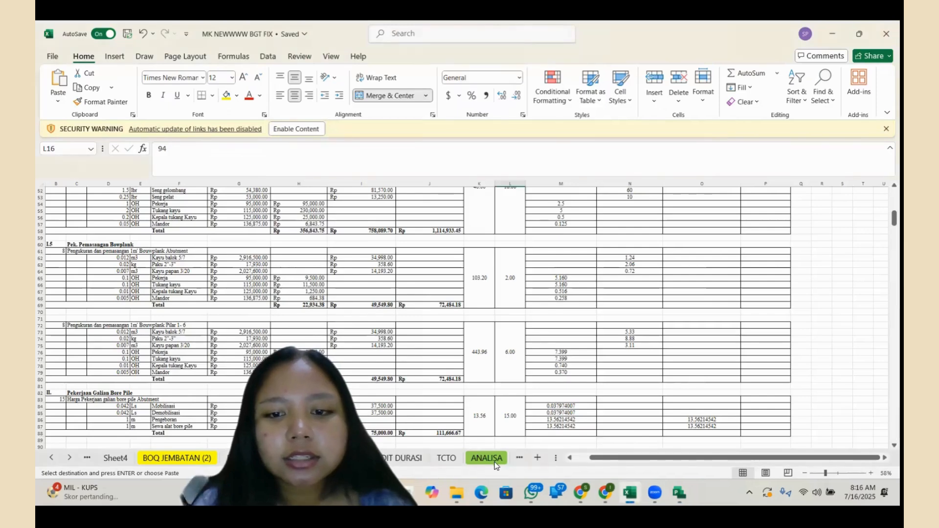
# Open the ANALISA sheet and review the materials and labour listed under Pemasangan Papan Nama Kegiatan, from Banner to Mandor
pyautogui.click(495, 460)
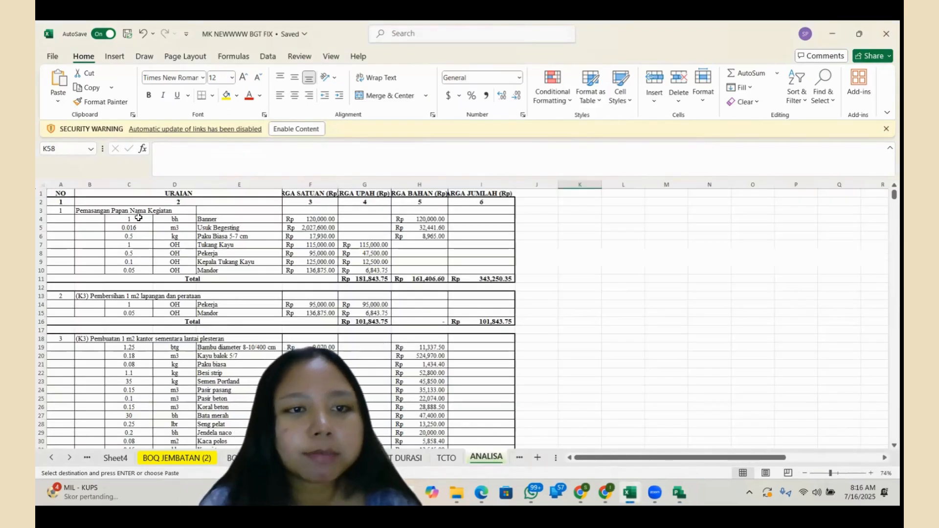
pyautogui.click(251, 219)
pyautogui.click(254, 228)
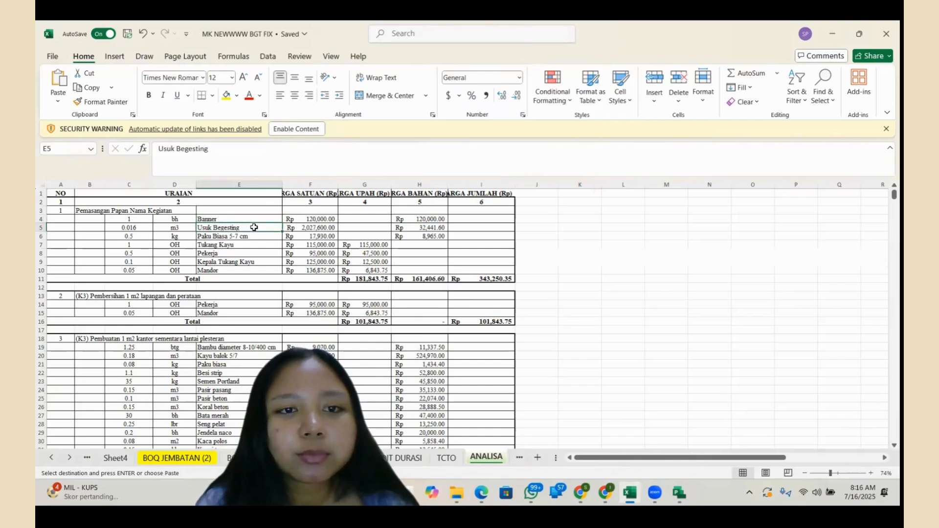
pyautogui.click(256, 237)
pyautogui.click(256, 245)
pyautogui.click(255, 254)
pyautogui.click(255, 262)
pyautogui.click(255, 271)
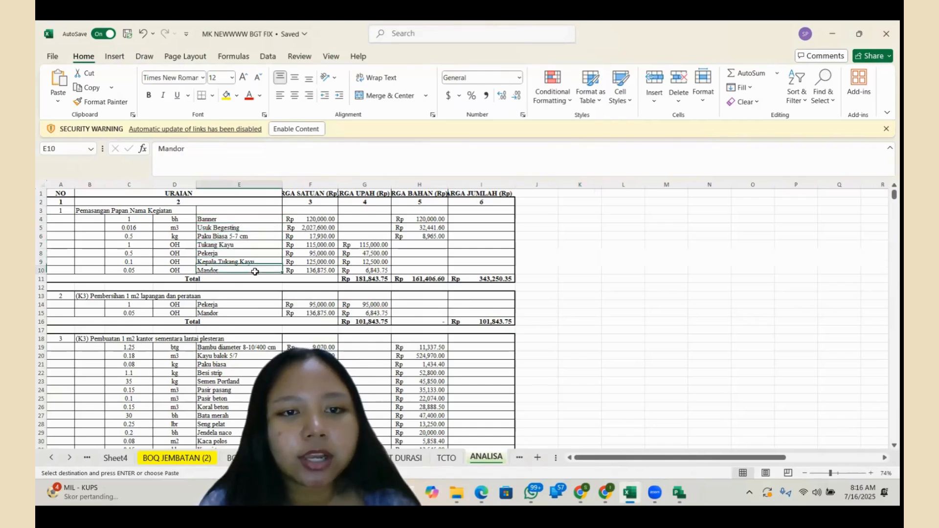
# Copy the resource names from Banner to Mandor (E4:E10) in ANALISA into the Resource Name column of Project3's Resource Sheet in Microsoft Project
pyautogui.click(253, 219)
pyautogui.moveTo(252, 218); pyautogui.dragTo(250, 270)
pyautogui.hotkey('ctrl', 'c')
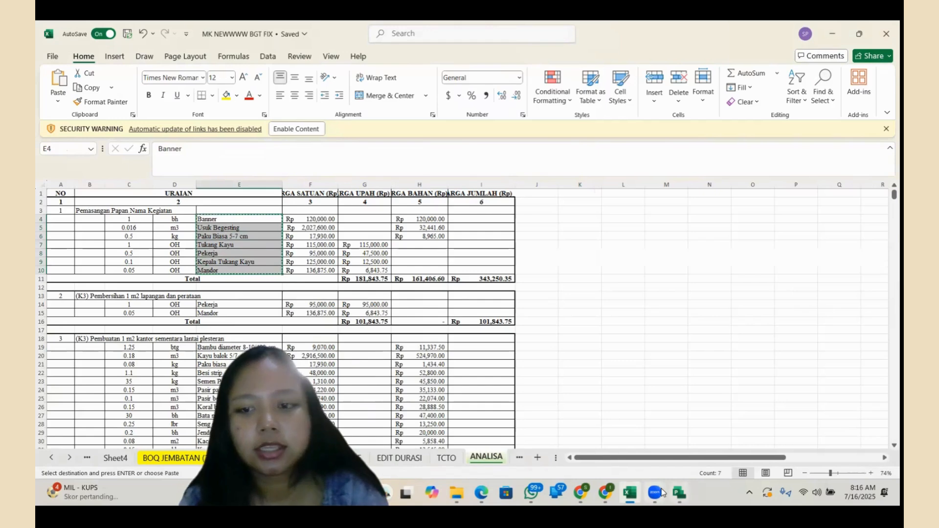
pyautogui.moveTo(679, 493)
pyautogui.click(738, 431)
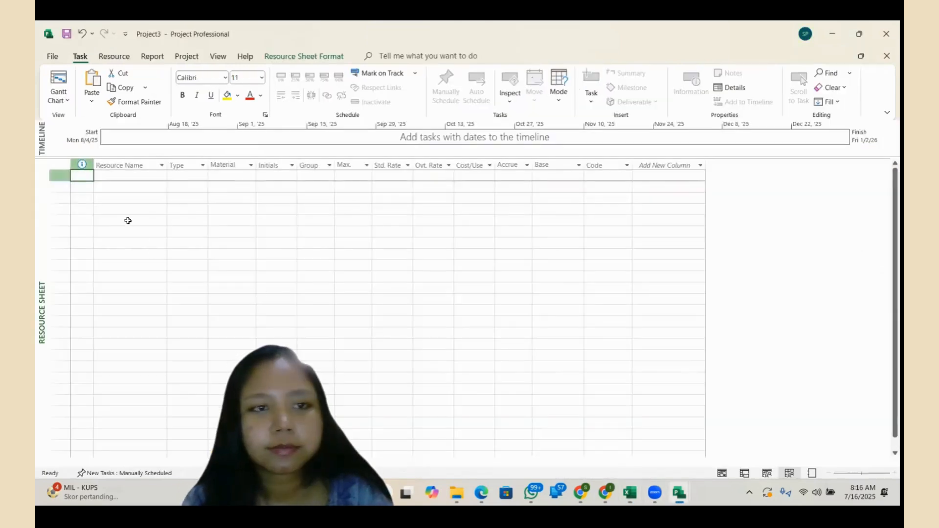
pyautogui.click(147, 185)
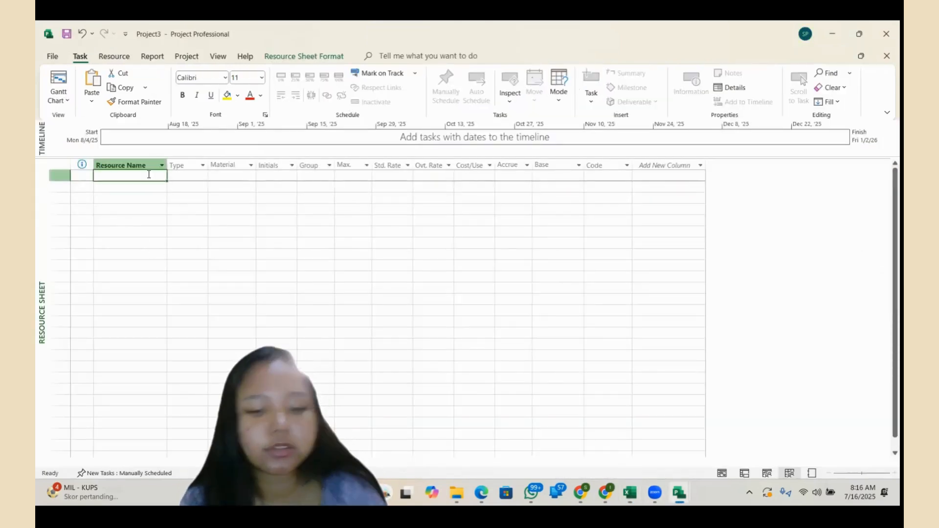
pyautogui.hotkey('ctrl', 'v')
pyautogui.click(169, 294)
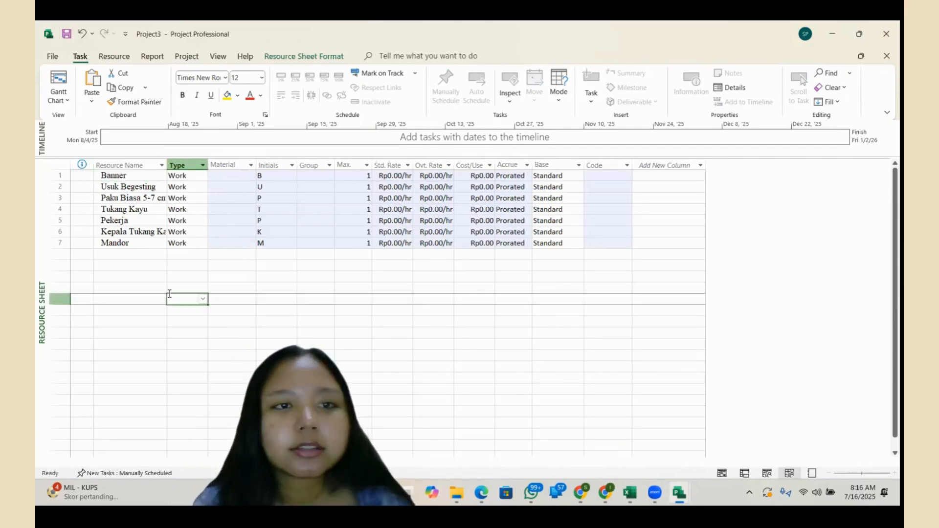
# Reorder the resource list so that Pekerja, Kepala Tukang Kayu and Mandor come before Banner
pyautogui.moveTo(152, 172); pyautogui.dragTo(137, 286)
pyautogui.moveTo(136, 218); pyautogui.dragTo(143, 254)
pyautogui.click(145, 318)
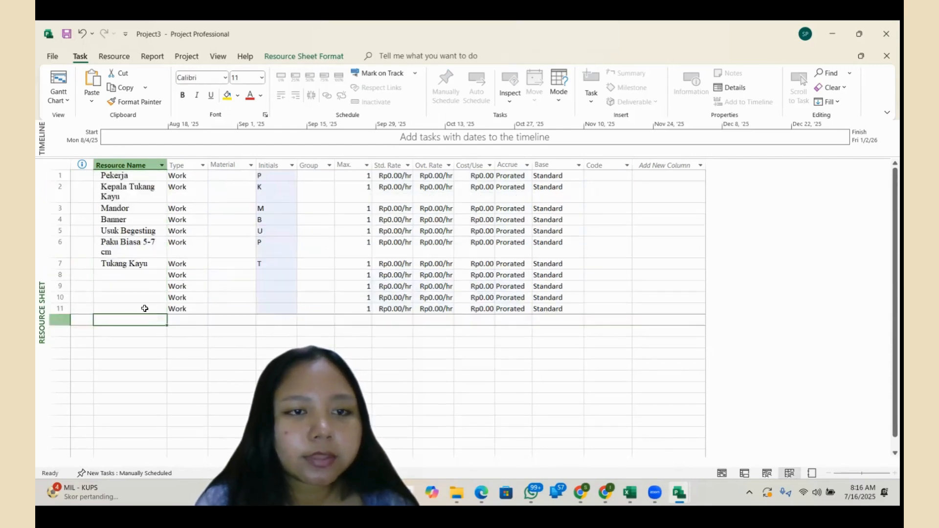
# Examine the resource type options Work, Material and Cost for Pekerja, and check Kepala Tukang Kayu and Mandor
pyautogui.click(137, 176)
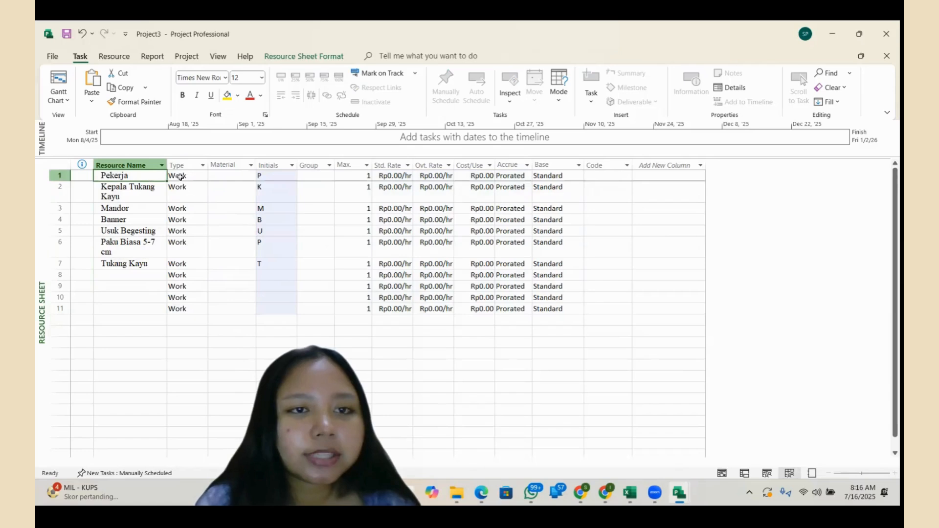
pyautogui.click(201, 167)
pyautogui.click(200, 168)
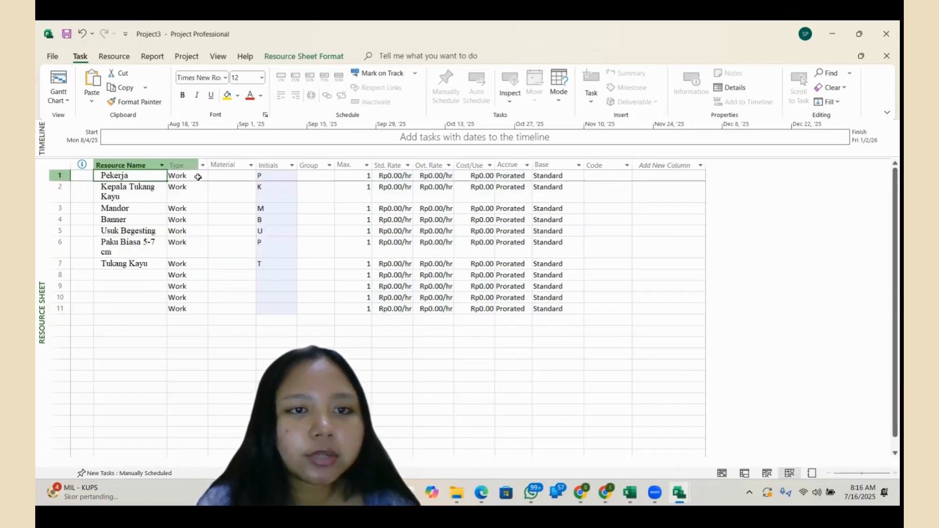
pyautogui.click(202, 179)
pyautogui.click(203, 176)
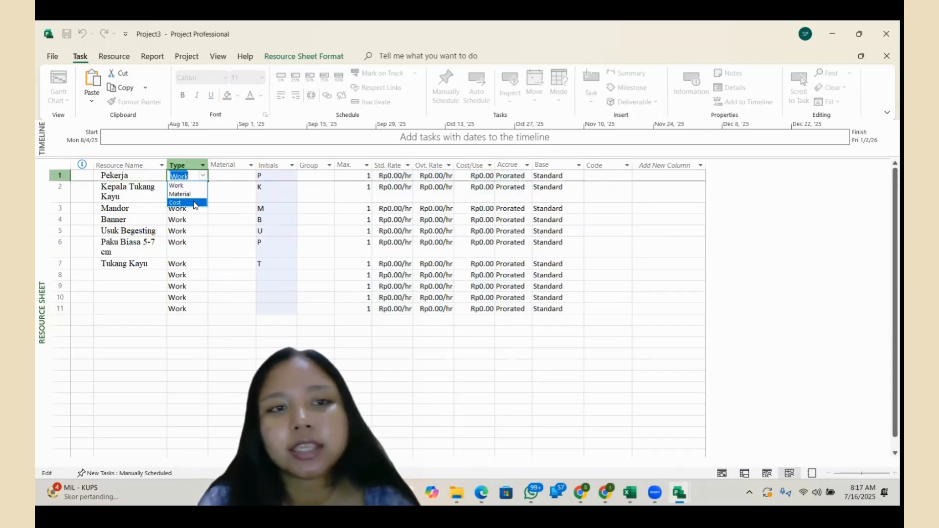
pyautogui.click(210, 228)
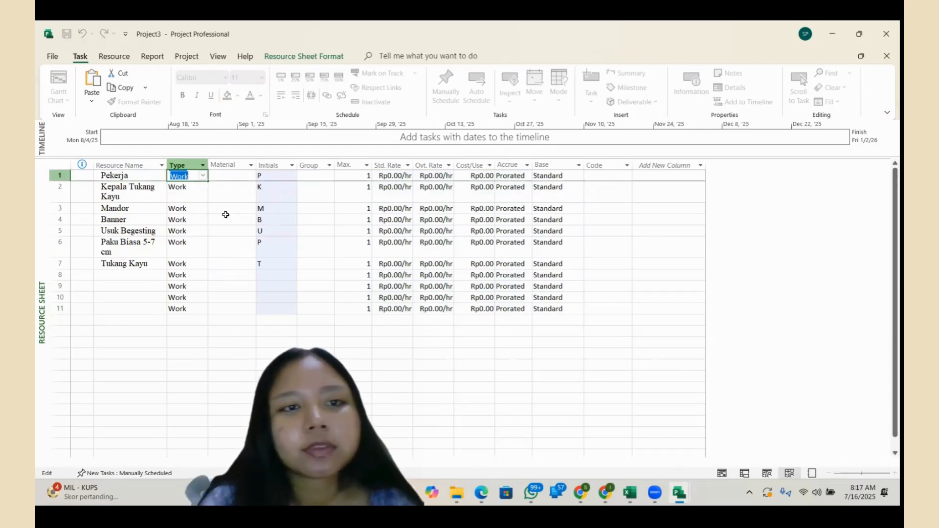
pyautogui.click(203, 176)
pyautogui.click(227, 209)
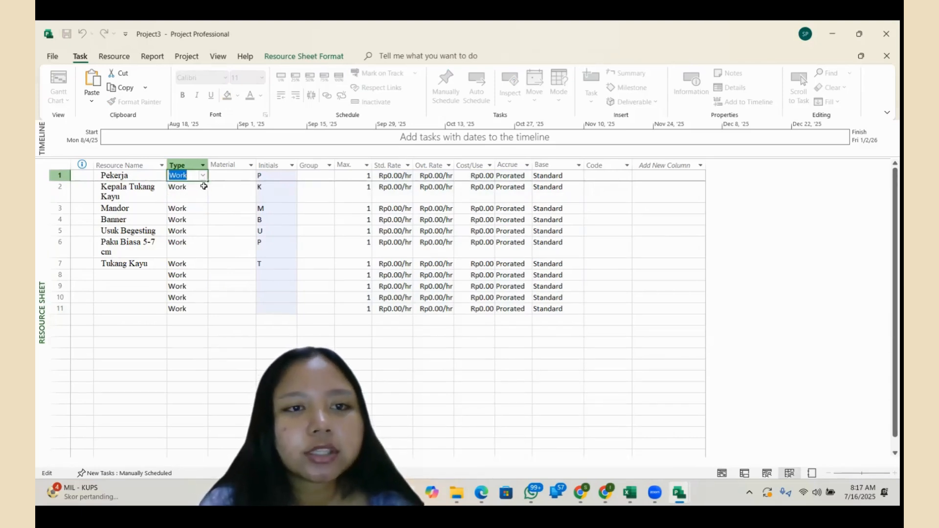
pyautogui.click(132, 199)
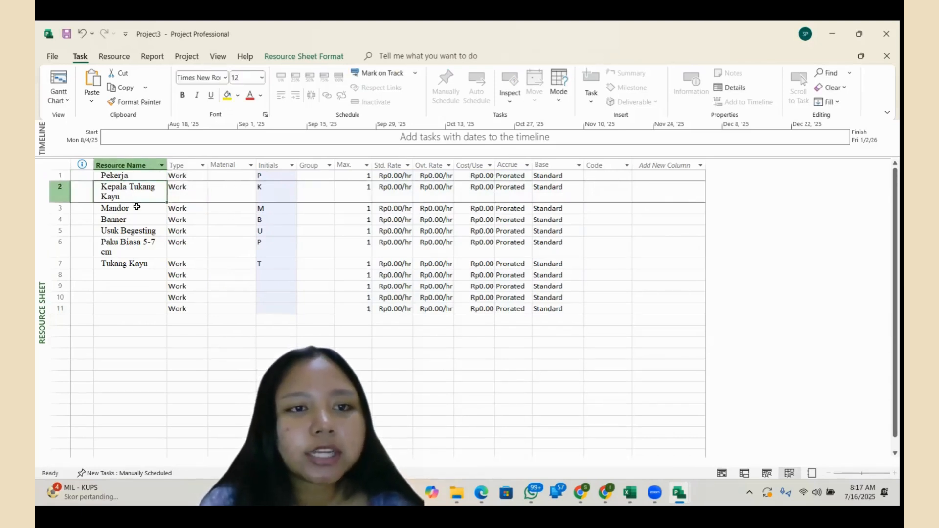
pyautogui.click(140, 209)
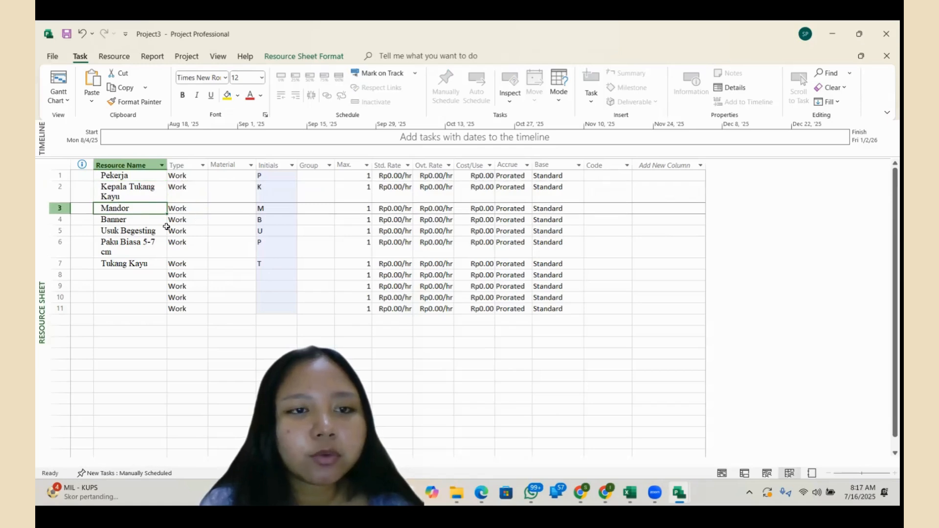
# Set the resource type of Banner and Usuk Begesting to Material
pyautogui.click(149, 218)
pyautogui.click(199, 218)
pyautogui.click(204, 222)
pyautogui.click(204, 221)
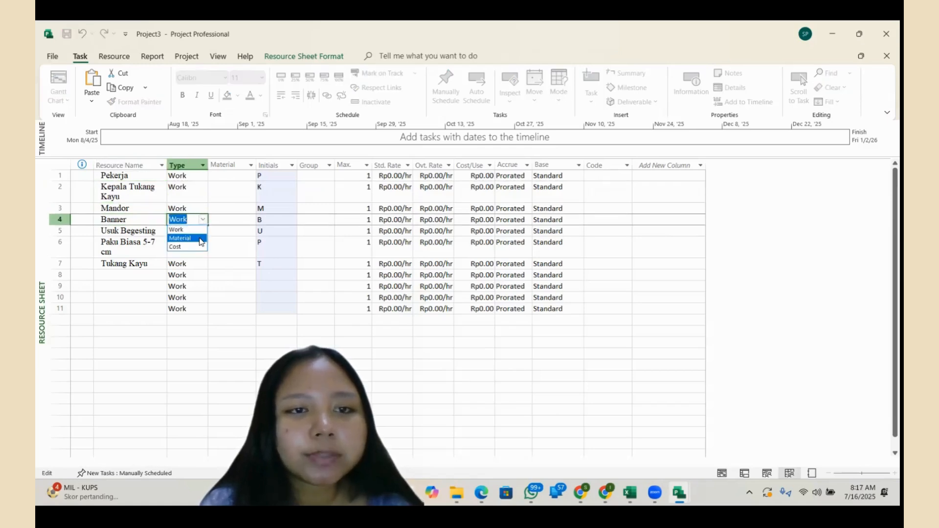
pyautogui.click(182, 236)
pyautogui.click(183, 235)
pyautogui.click(203, 232)
pyautogui.click(192, 250)
# Set the resource type of Paku Biasa 5-7 cm to Material and keep Tukang Kayu as Work
pyautogui.click(192, 252)
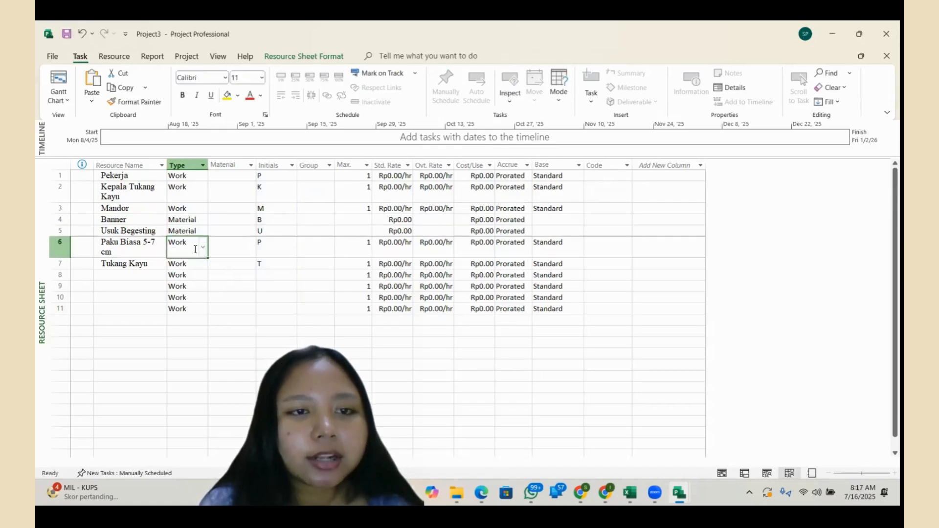
pyautogui.click(204, 247)
pyautogui.click(204, 247)
pyautogui.click(195, 270)
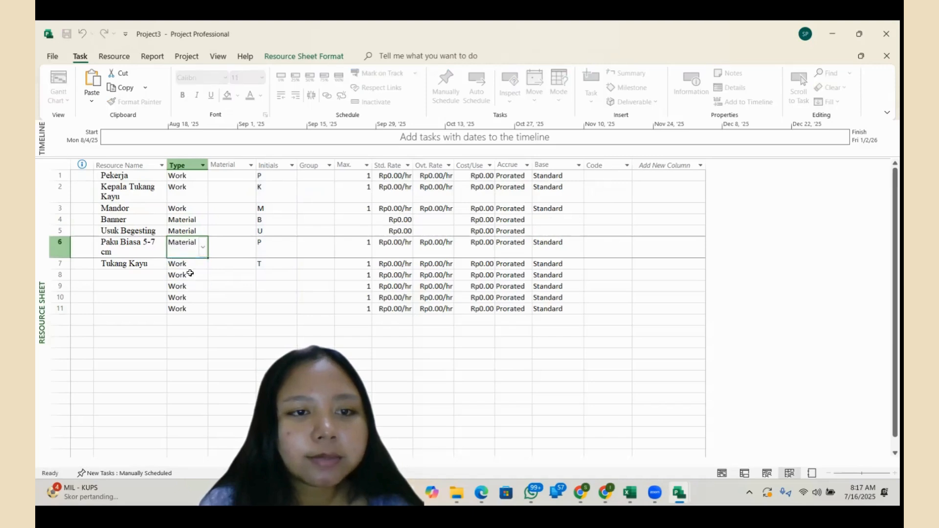
pyautogui.click(194, 264)
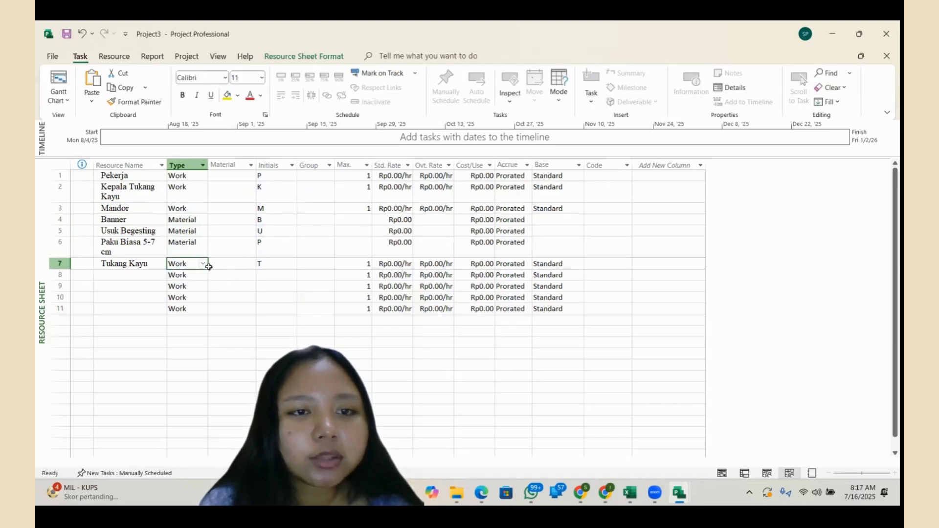
pyautogui.click(287, 320)
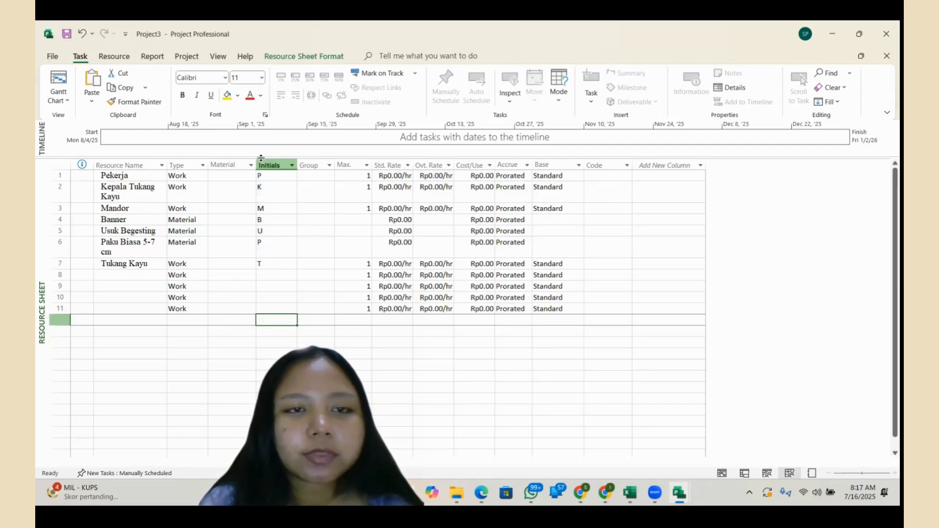
# Enter buah as the material label for Banner
pyautogui.click(227, 209)
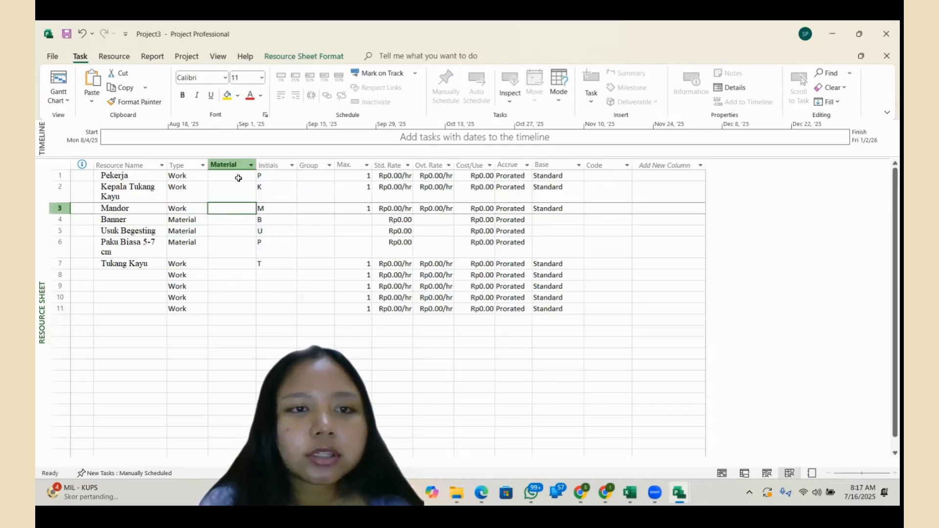
pyautogui.click(250, 165)
pyautogui.click(274, 281)
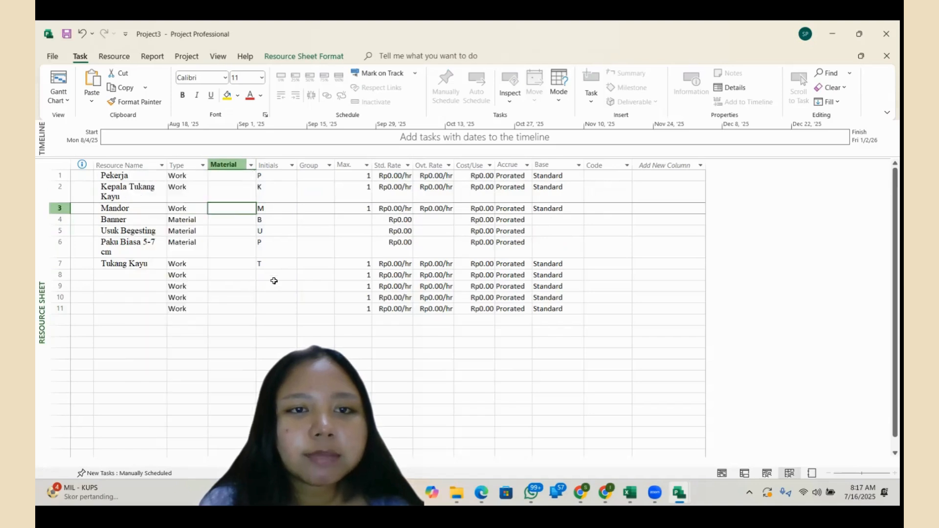
pyautogui.click(227, 219)
pyautogui.click(226, 208)
pyautogui.click(228, 219)
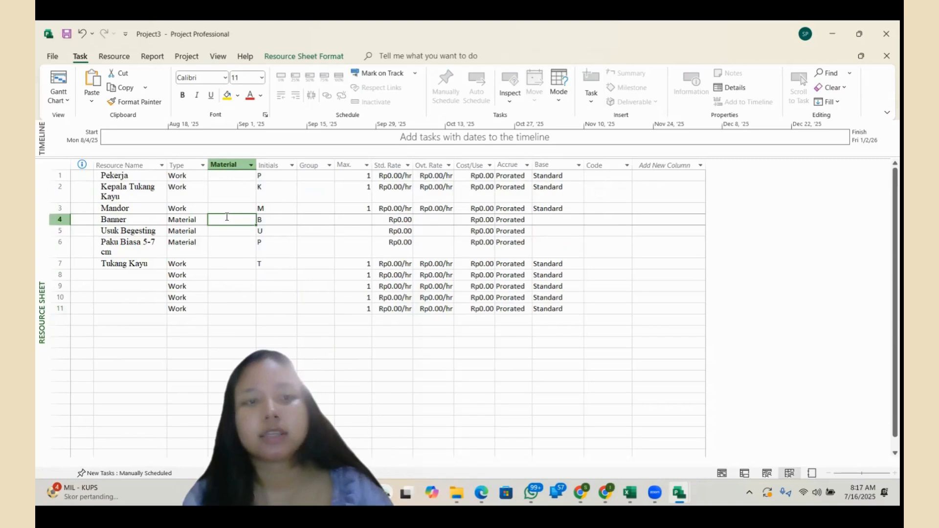
pyautogui.write('buah')
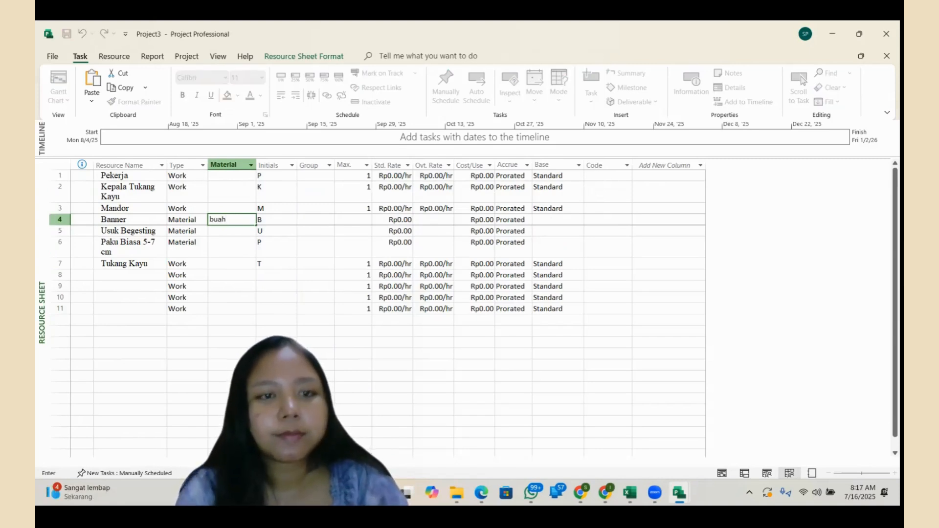
pyautogui.click(239, 231)
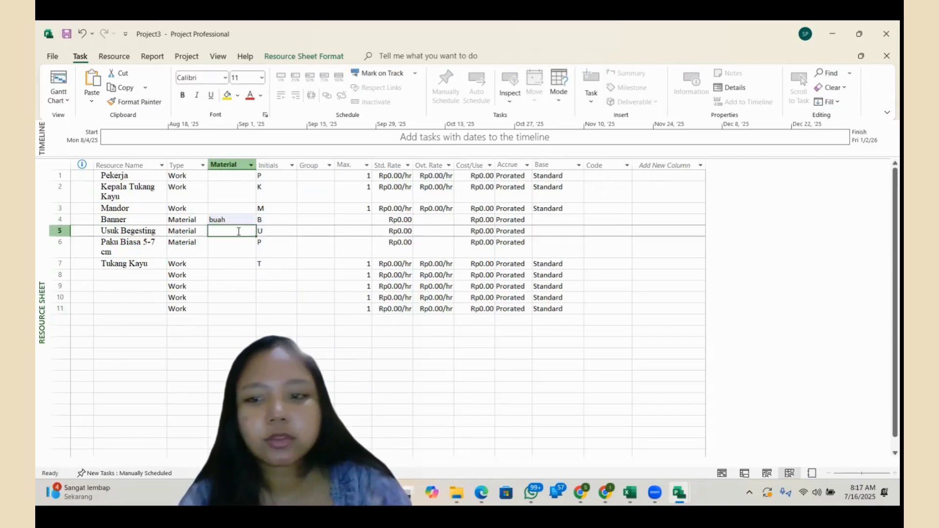
# Copy the units m3 and kg (D5:D6) from the ANALISA sheet in Excel into the material labels of Usuk Begesting and Paku Biasa 5-7 cm in Project3
pyautogui.moveTo(630, 492)
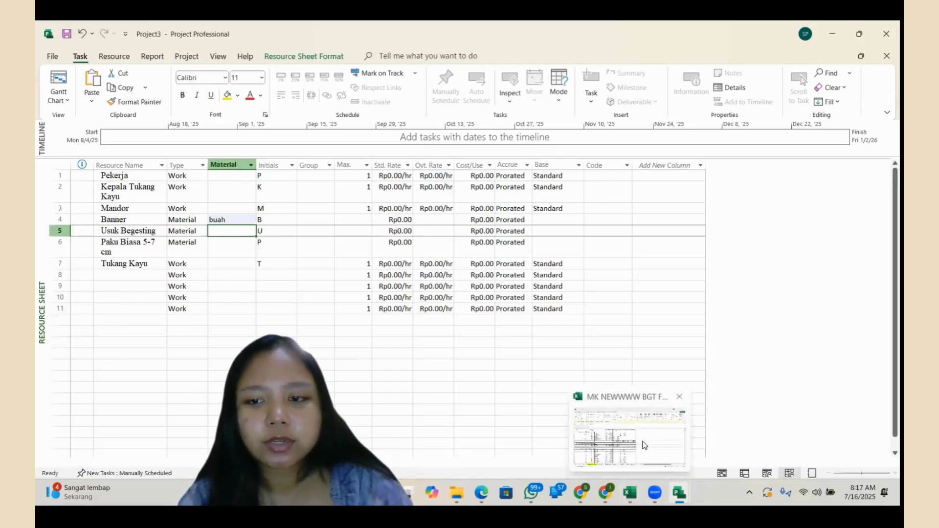
pyautogui.click(644, 445)
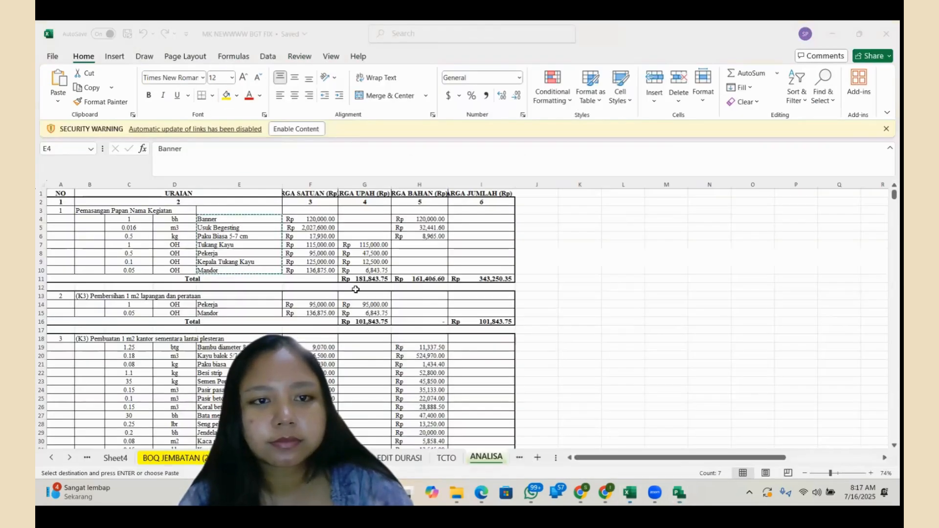
pyautogui.click(175, 228)
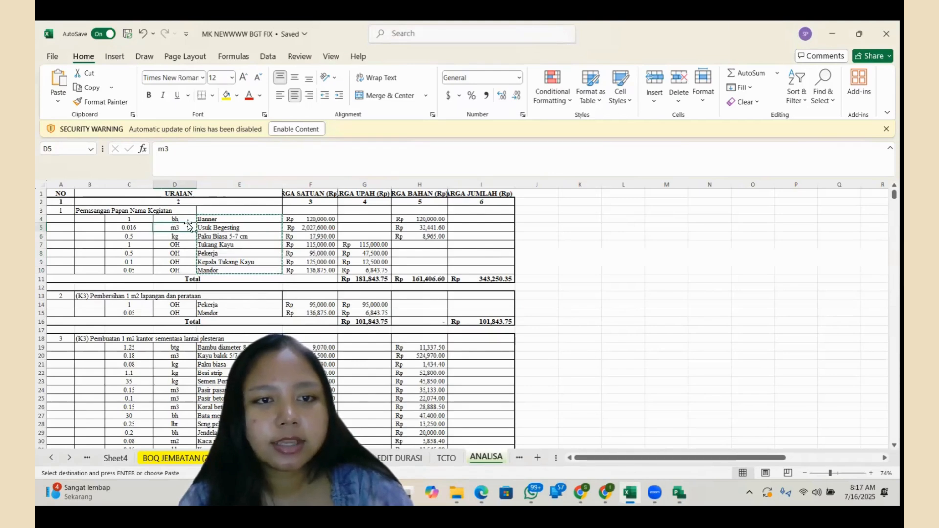
pyautogui.moveTo(185, 232); pyautogui.dragTo(180, 243)
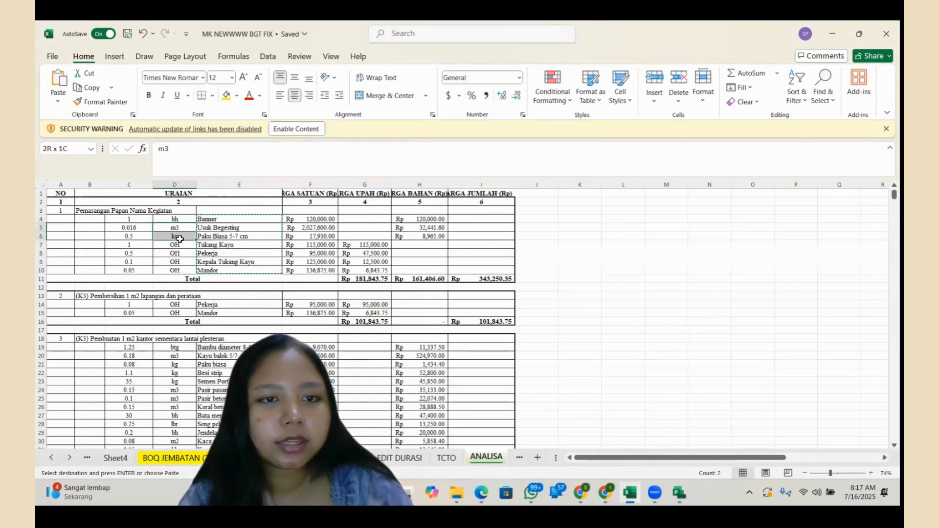
pyautogui.hotkey('ctrl', 'c')
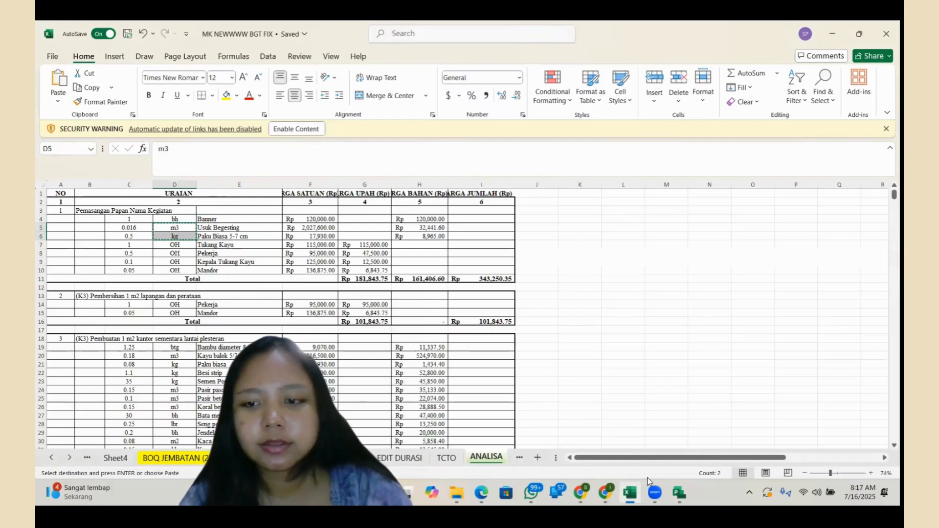
pyautogui.moveTo(679, 493)
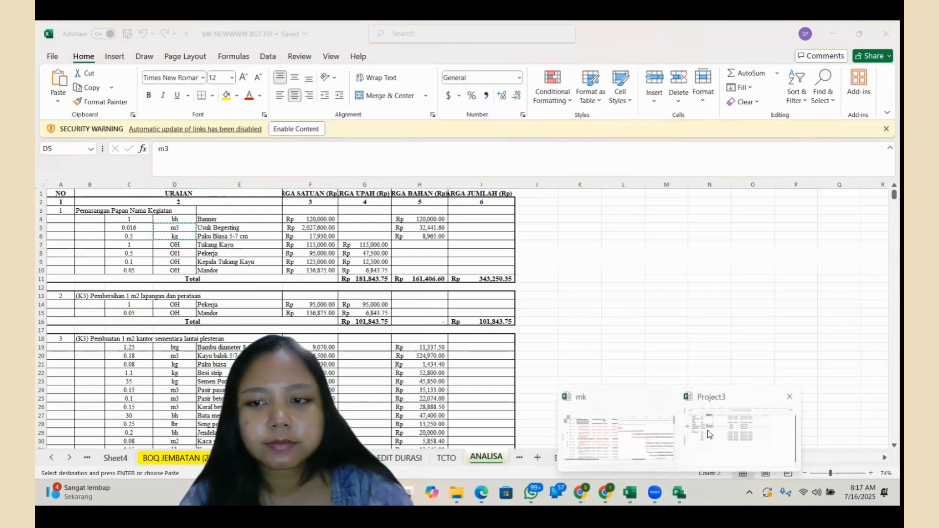
pyautogui.click(695, 445)
pyautogui.click(231, 235)
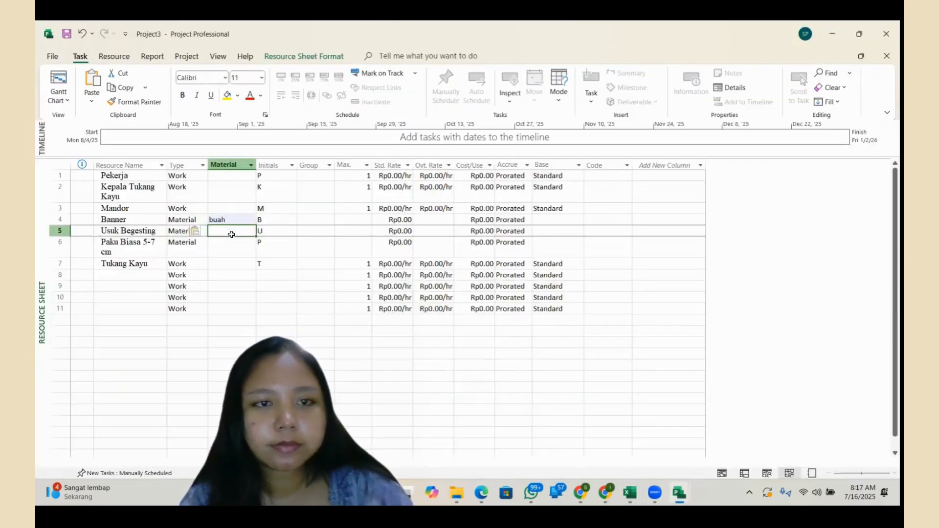
pyautogui.hotkey('ctrl', 'v')
pyautogui.click(231, 249)
pyautogui.click(276, 320)
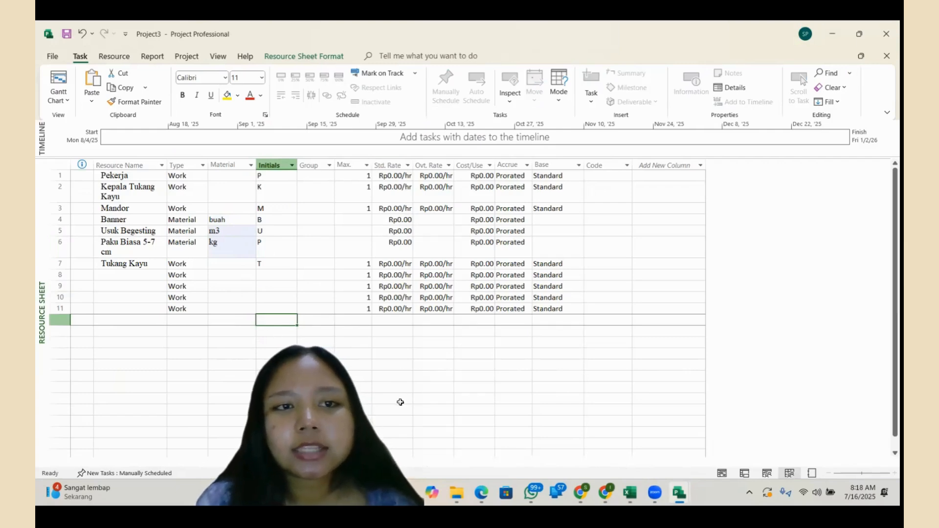
# Set Pekerja's standard rate to 95000/d from the Excel ANALISA sheet and widen the Std. Rate column in Project3
pyautogui.click(406, 176)
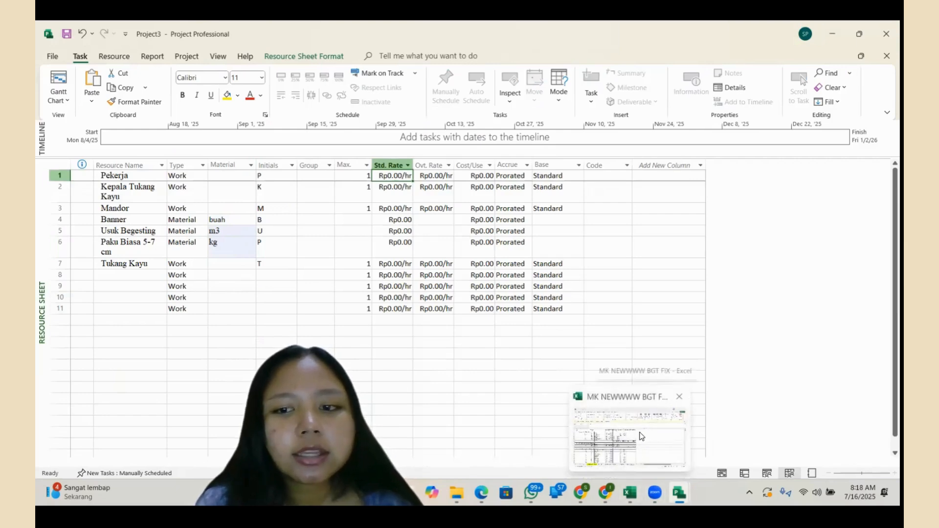
pyautogui.click(626, 487)
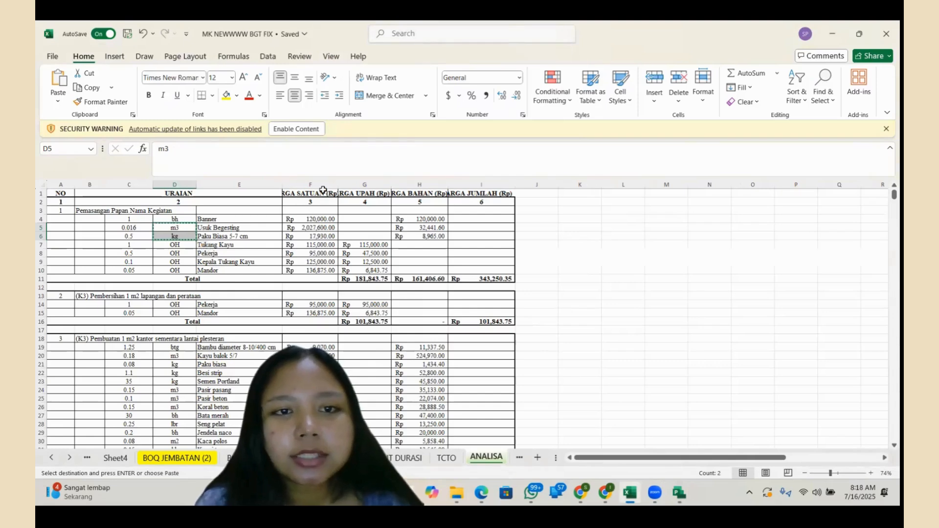
pyautogui.click(220, 253)
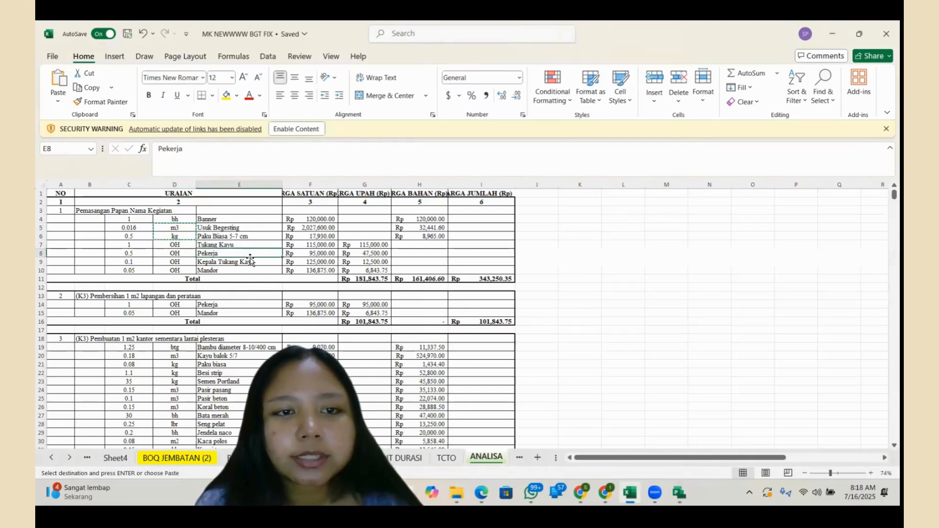
pyautogui.click(331, 252)
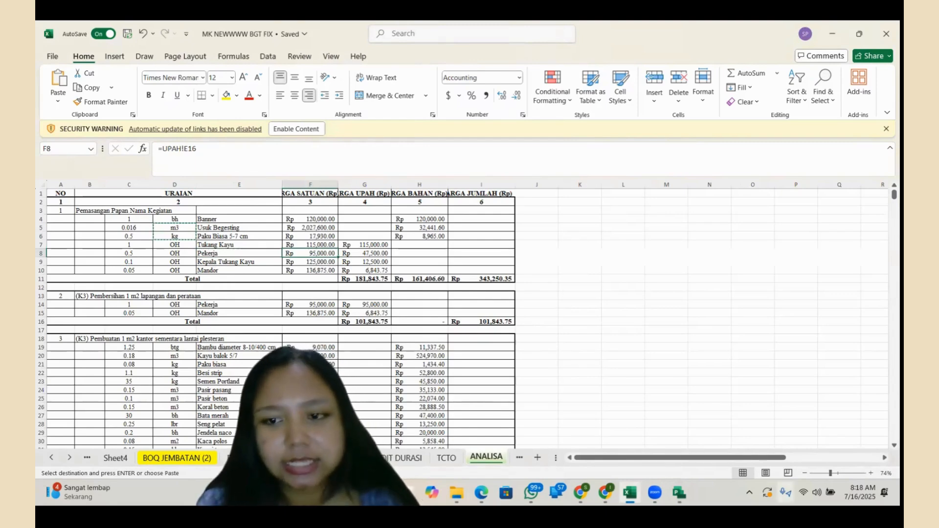
pyautogui.moveTo(680, 494)
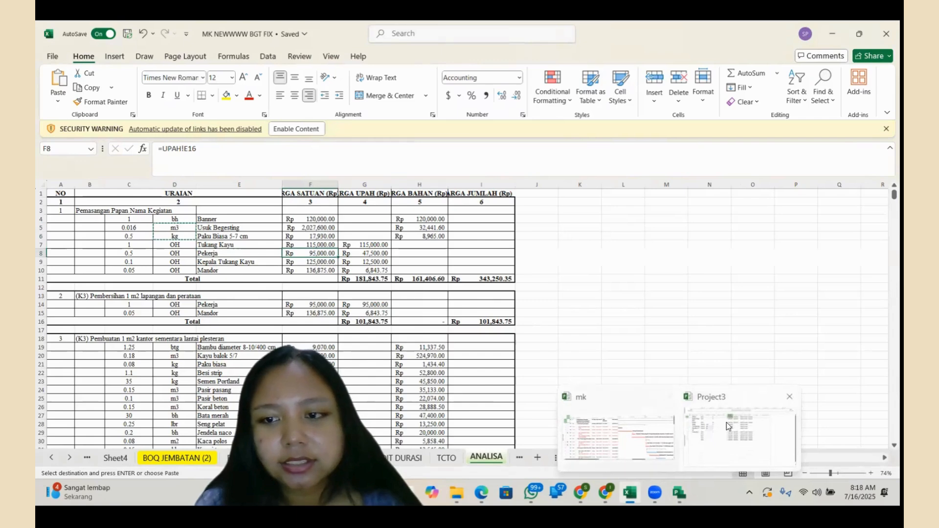
pyautogui.click(738, 455)
pyautogui.write('9')
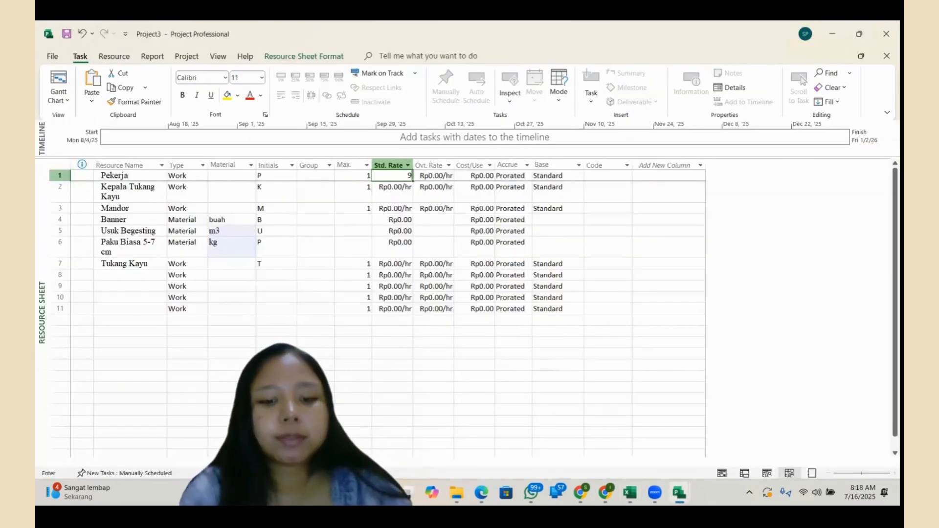
pyautogui.write('5000/d')
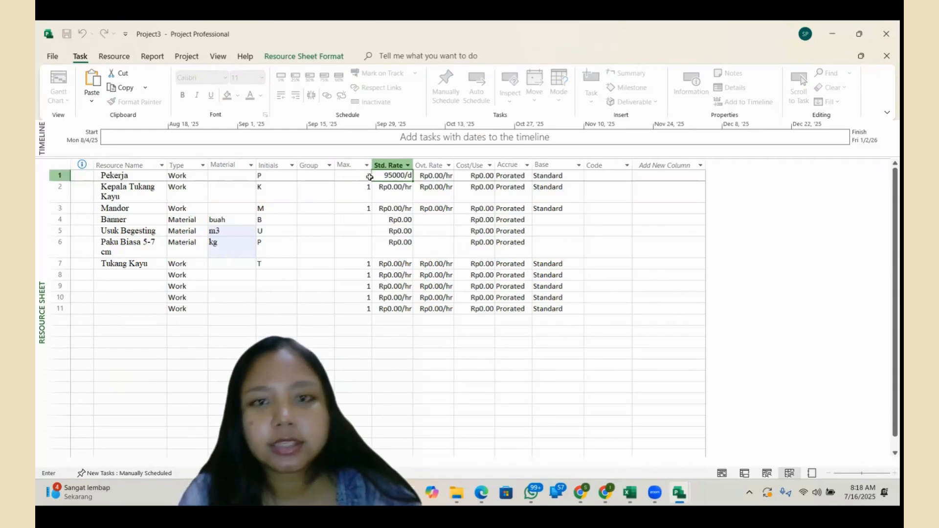
pyautogui.press('Return')
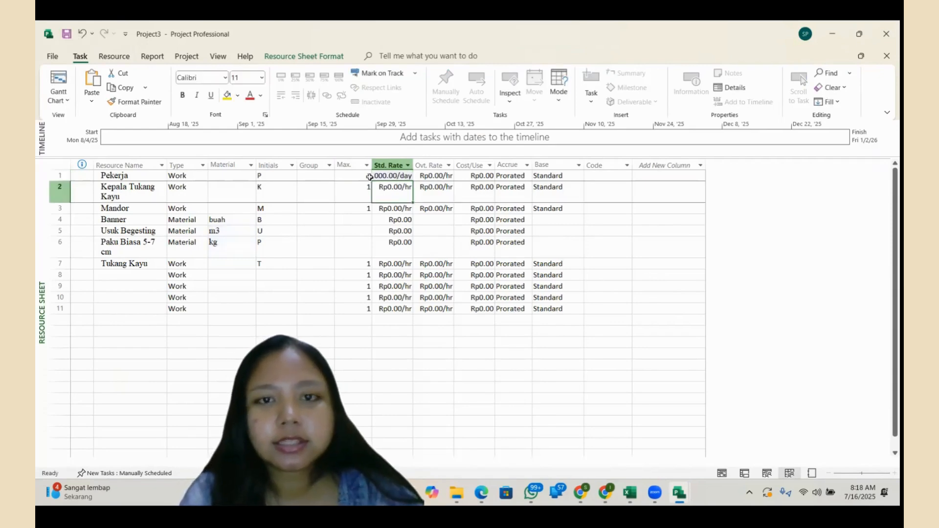
pyautogui.moveTo(414, 165); pyautogui.dragTo(434, 165)
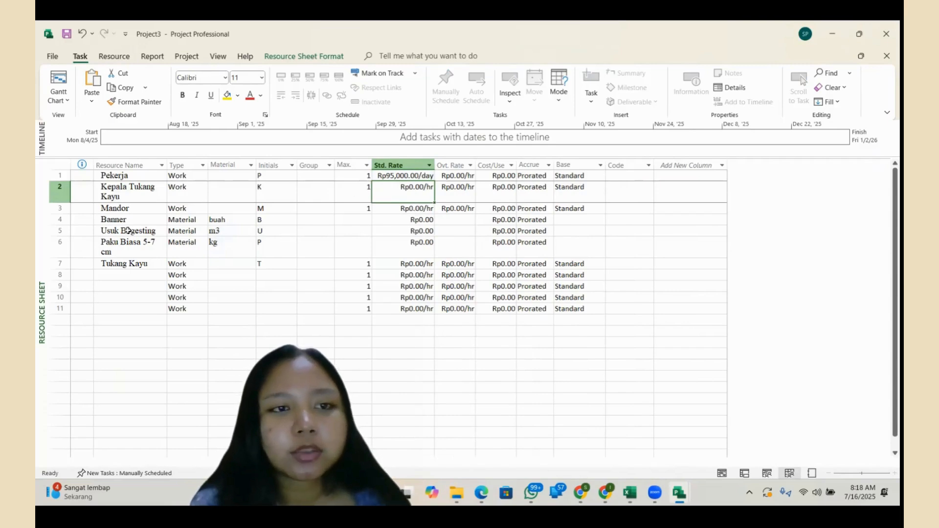
# Look up Banner's unit price in the Excel ANALISA sheet and set its standard rate in Project3 to 120000
pyautogui.click(438, 221)
pyautogui.click(426, 220)
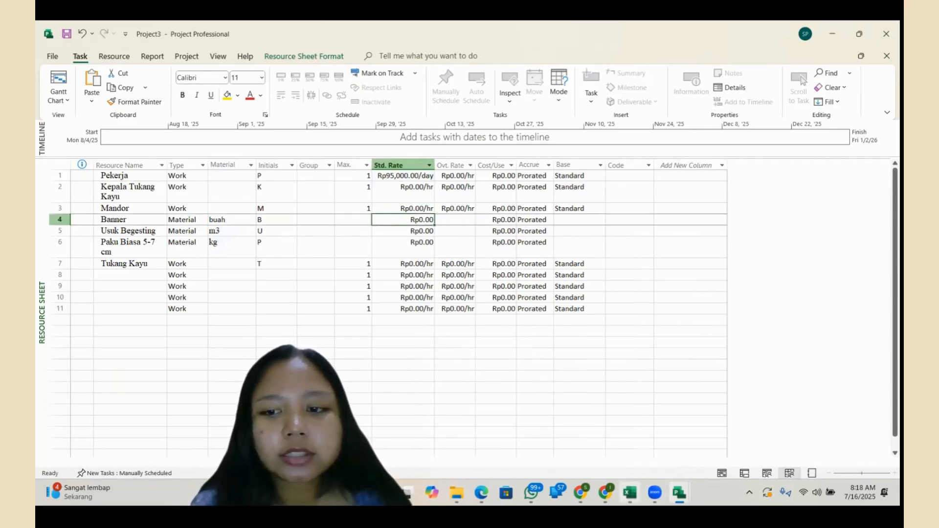
pyautogui.moveTo(630, 492)
pyautogui.click(654, 456)
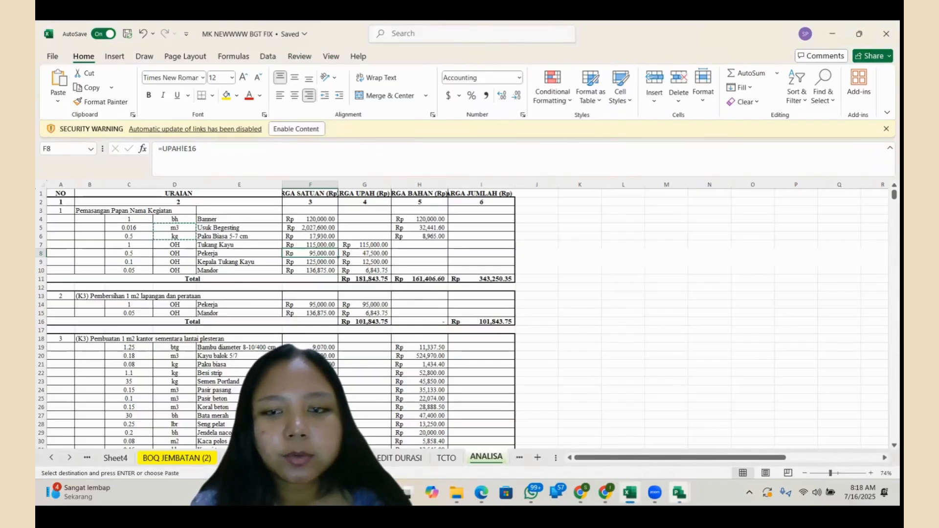
pyautogui.moveTo(679, 493)
pyautogui.click(740, 430)
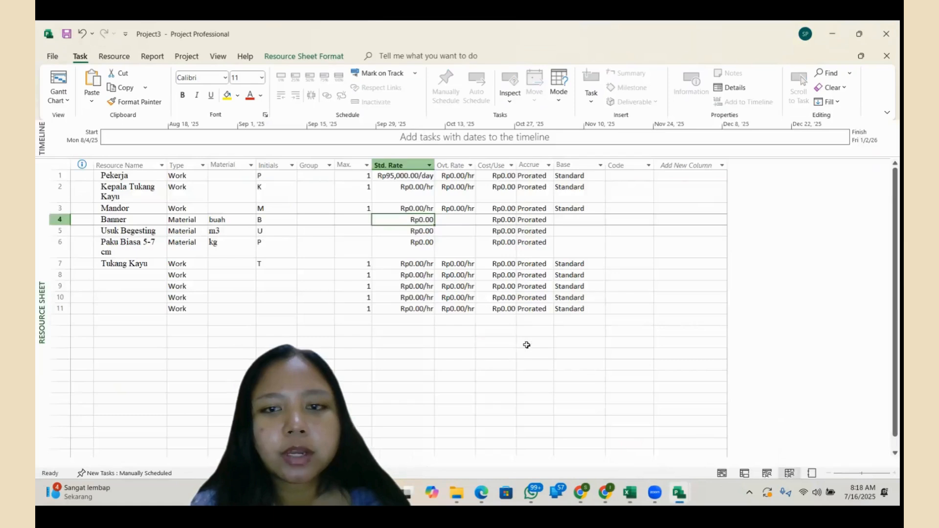
pyautogui.write('1200')
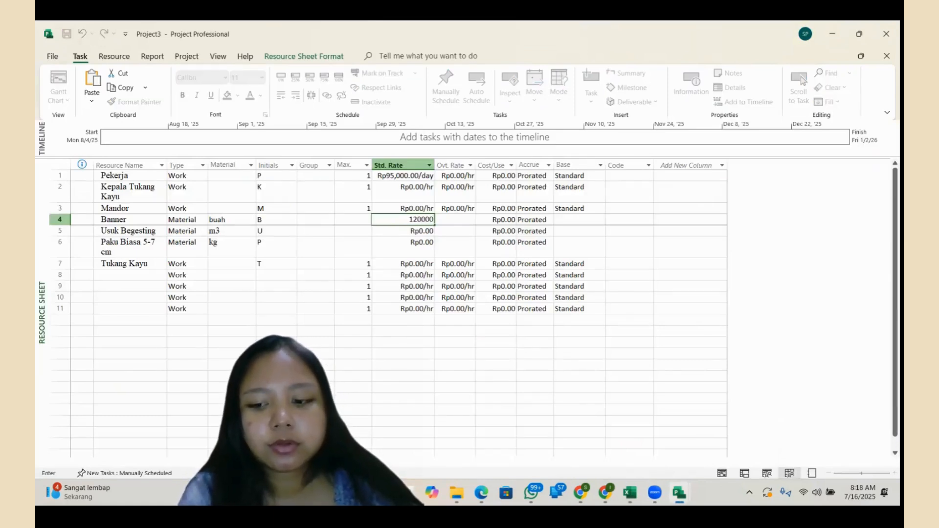
pyautogui.press('Return')
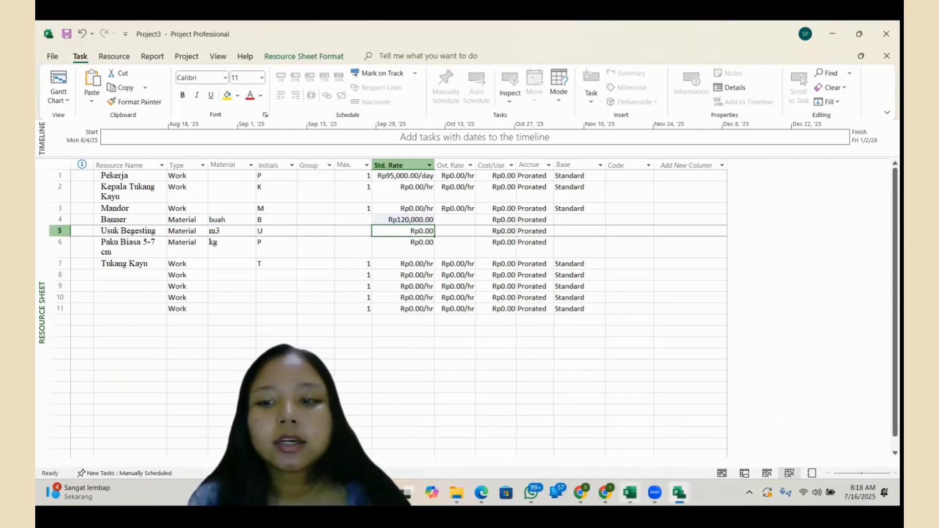
# Copy the unit prices F4:F7 from Excel's ANALISA sheet into the standard rates of Banner through Tukang Kayu in Project3
pyautogui.moveTo(630, 493)
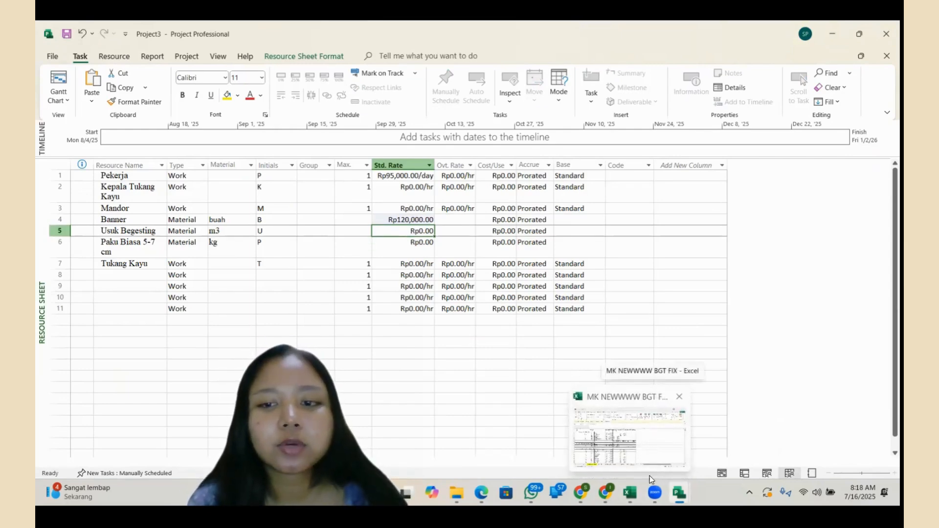
pyautogui.click(653, 450)
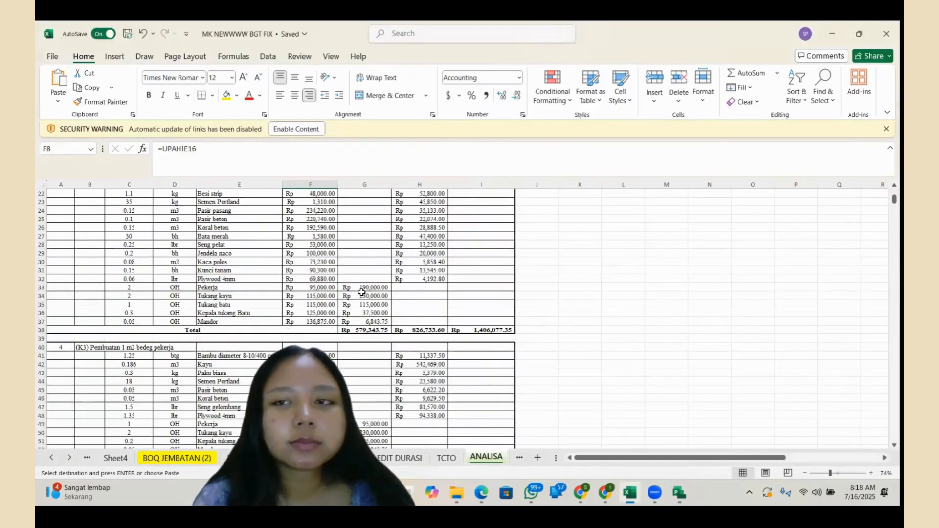
pyautogui.scroll(-20, 361, 292)
pyautogui.scroll(-7, 362, 292)
pyautogui.scroll(3, 360, 292)
pyautogui.scroll(20, 360, 291)
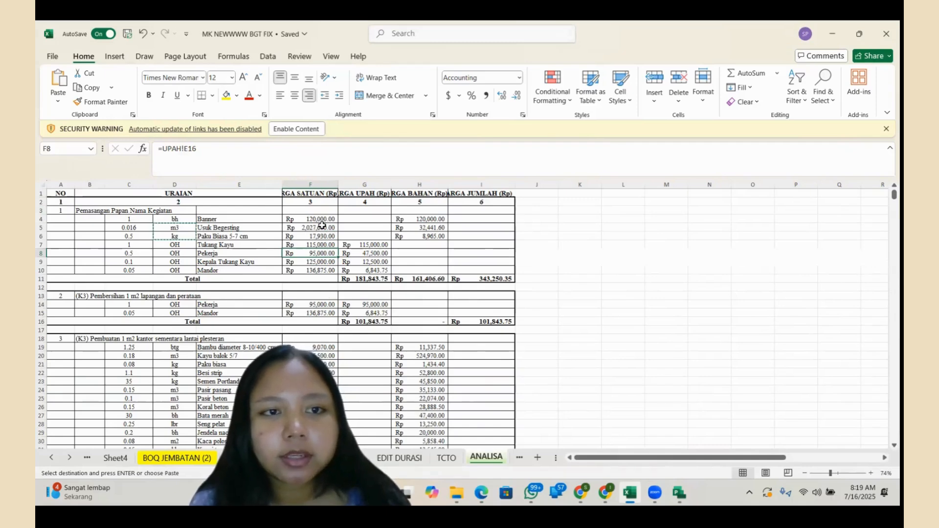
pyautogui.moveTo(323, 220); pyautogui.dragTo(323, 248)
pyautogui.hotkey('ctrl', 'c')
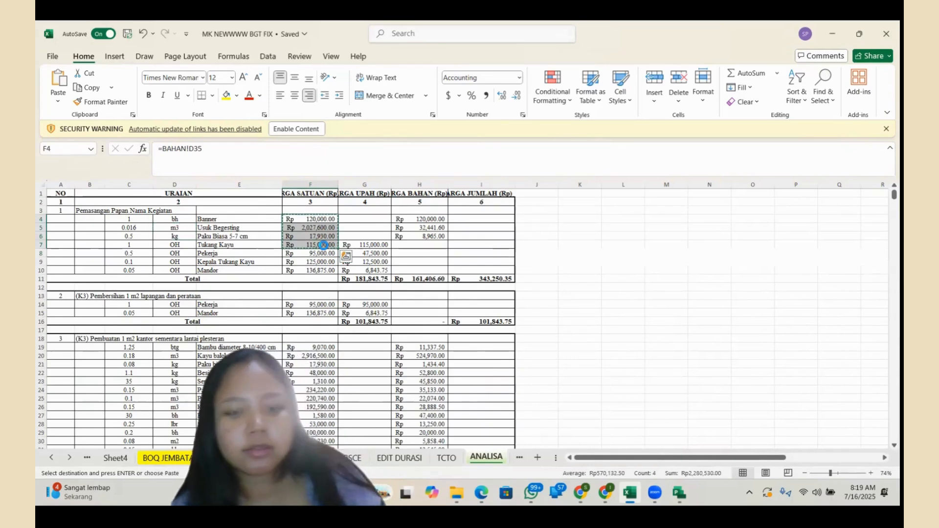
pyautogui.moveTo(680, 493)
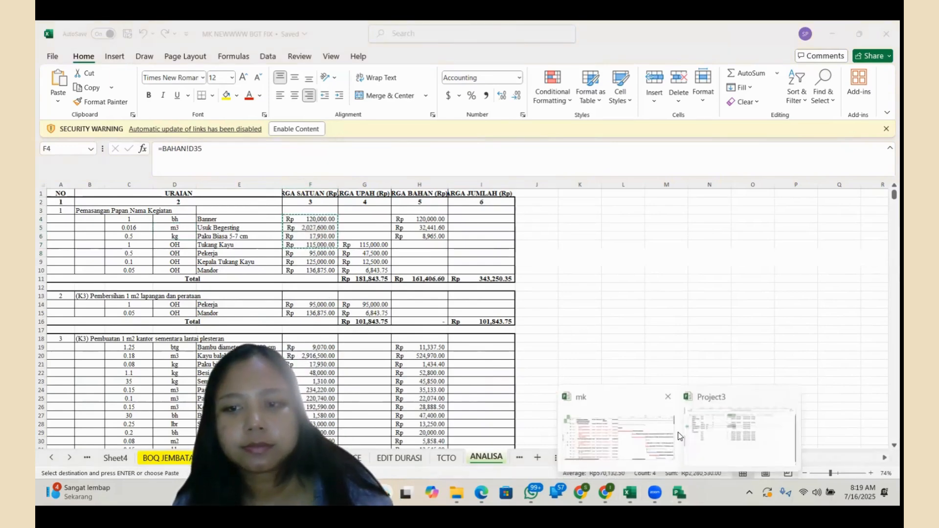
pyautogui.click(714, 424)
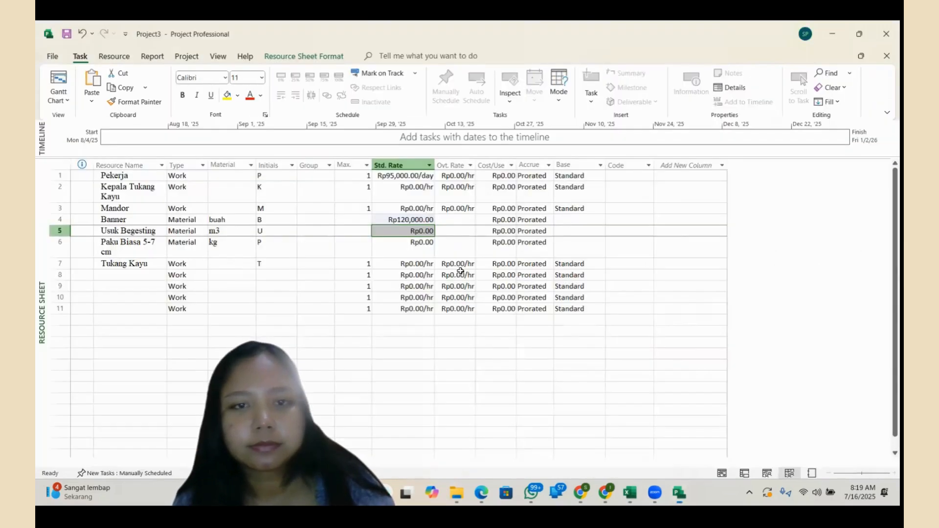
pyautogui.click(390, 218)
pyautogui.hotkey('ctrl', 'v')
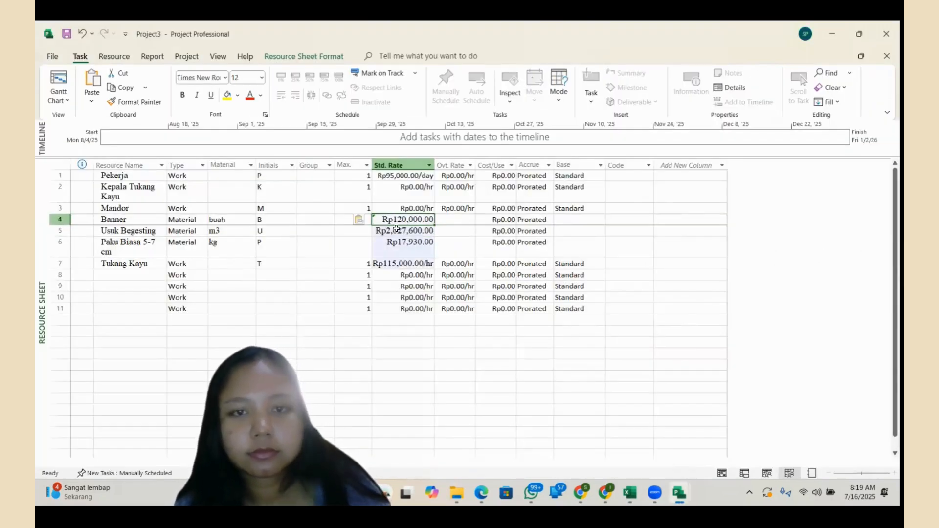
# Set Tukang Kayu's standard rate to 115,000 per day
pyautogui.click(404, 294)
pyautogui.click(401, 264)
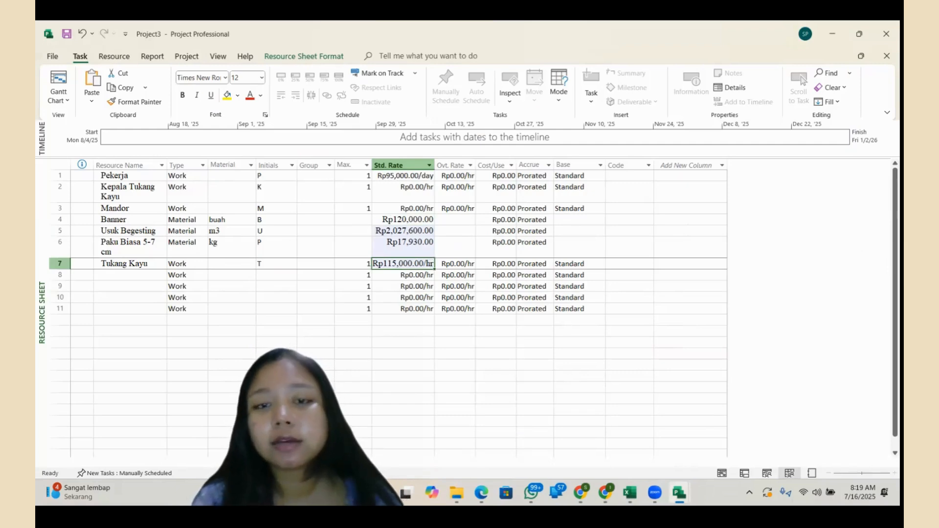
pyautogui.write('115,000/d')
pyautogui.press('Return')
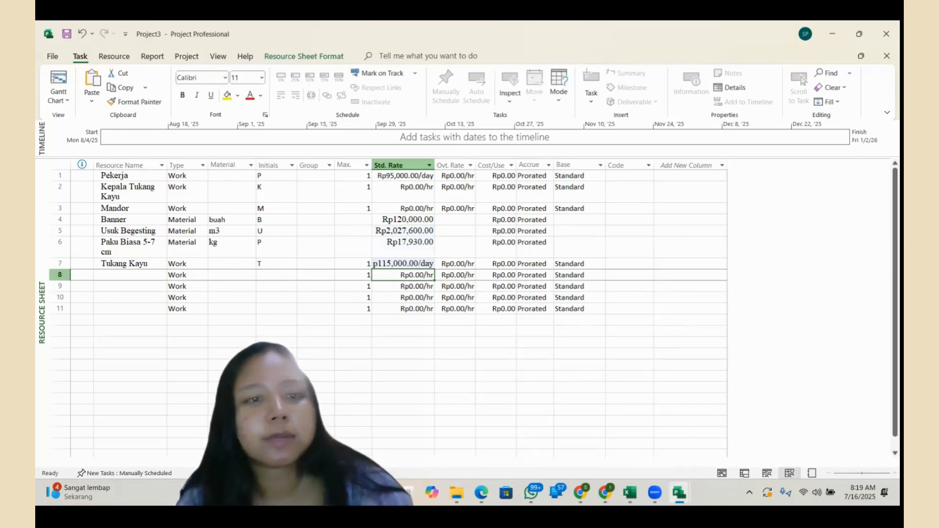
# Copy the unit prices F9:F10 from Excel's ANALISA sheet into the standard rates of Kepala Tukang Kayu and Mandor in Project3
pyautogui.click(412, 193)
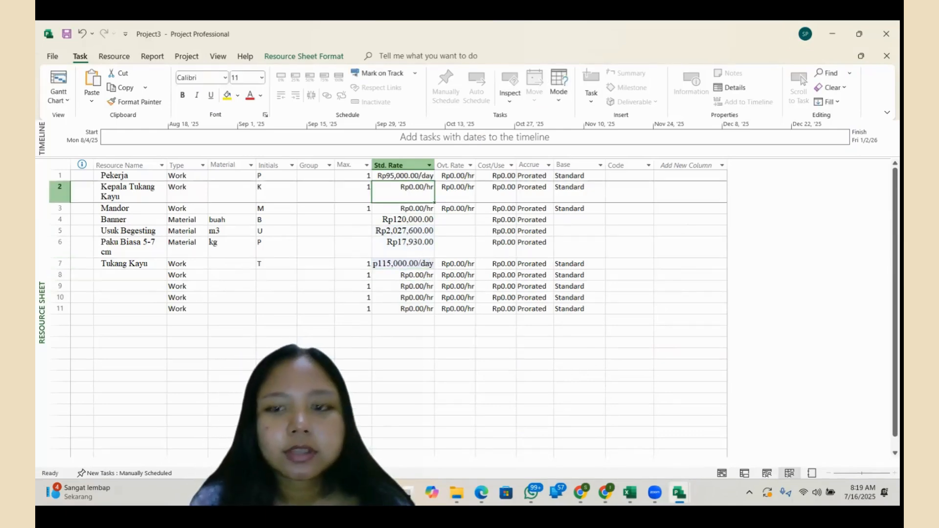
pyautogui.moveTo(630, 492)
pyautogui.click(642, 435)
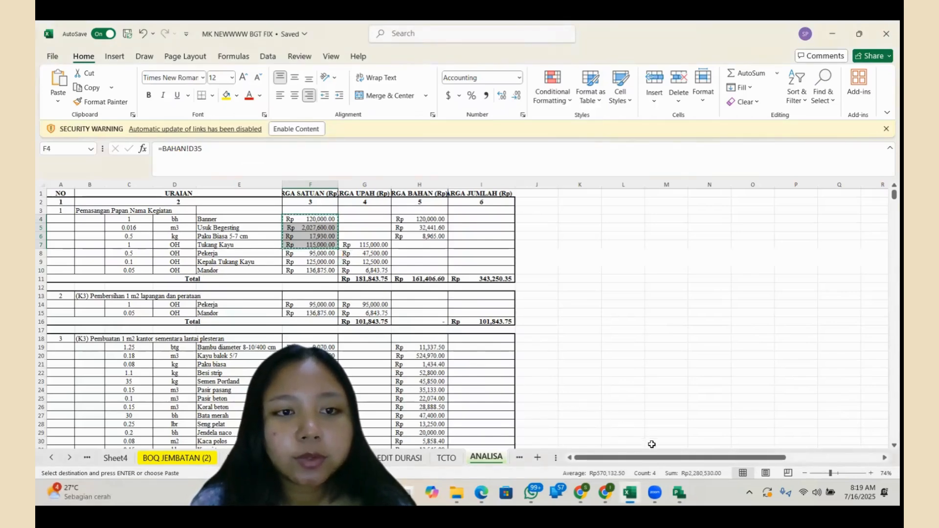
pyautogui.moveTo(319, 261); pyautogui.dragTo(321, 270)
pyautogui.hotkey('ctrl', 'c')
pyautogui.moveTo(680, 493)
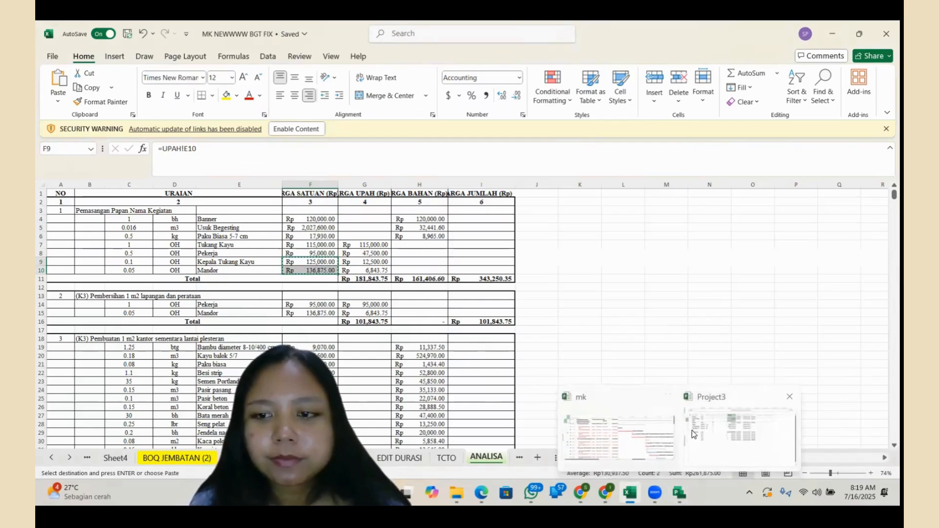
pyautogui.click(693, 434)
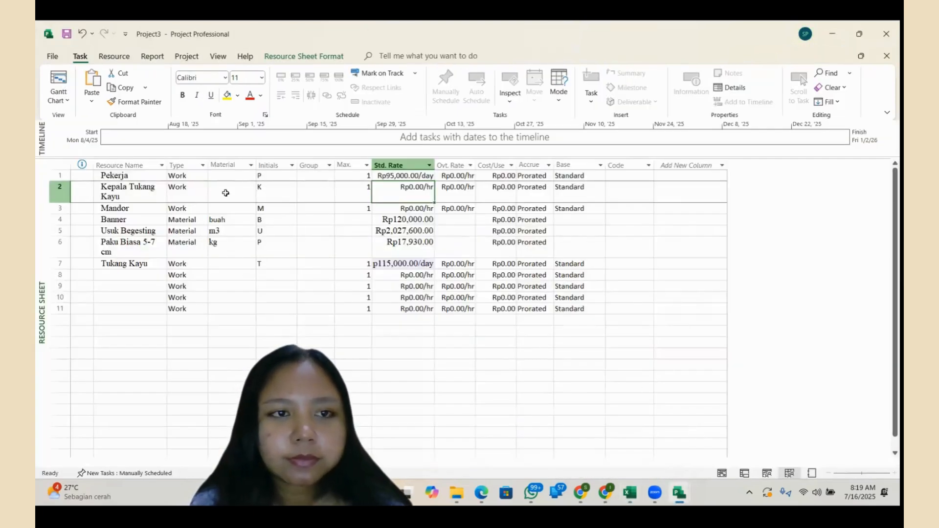
pyautogui.hotkey('ctrl', 'v')
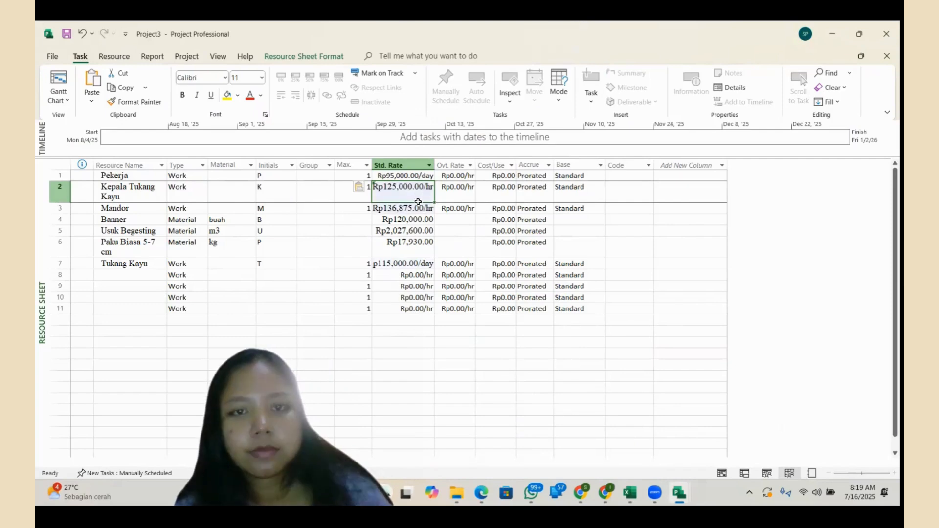
# Set the standard rates to 125,000 per day for Kepala Tukang Kayu and 136,875 per day for Mandor
pyautogui.write('1')
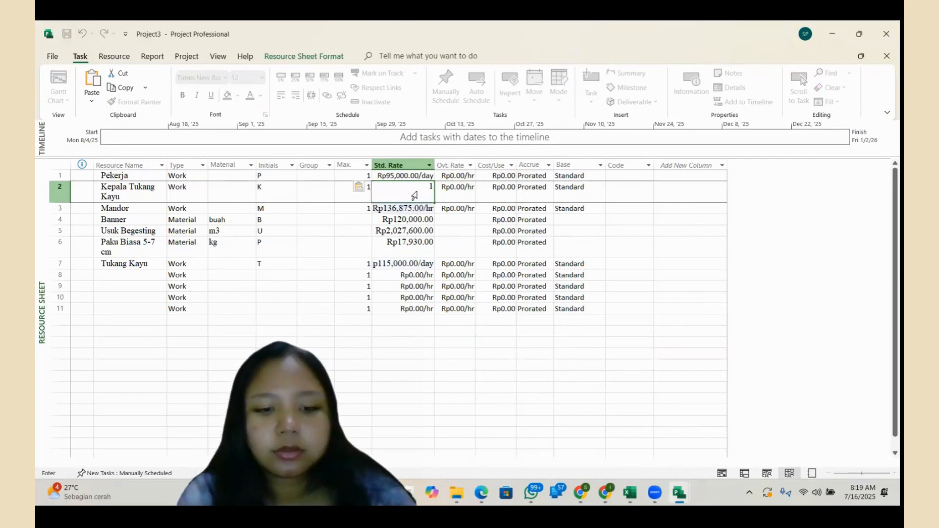
pyautogui.write('25,000.00/day')
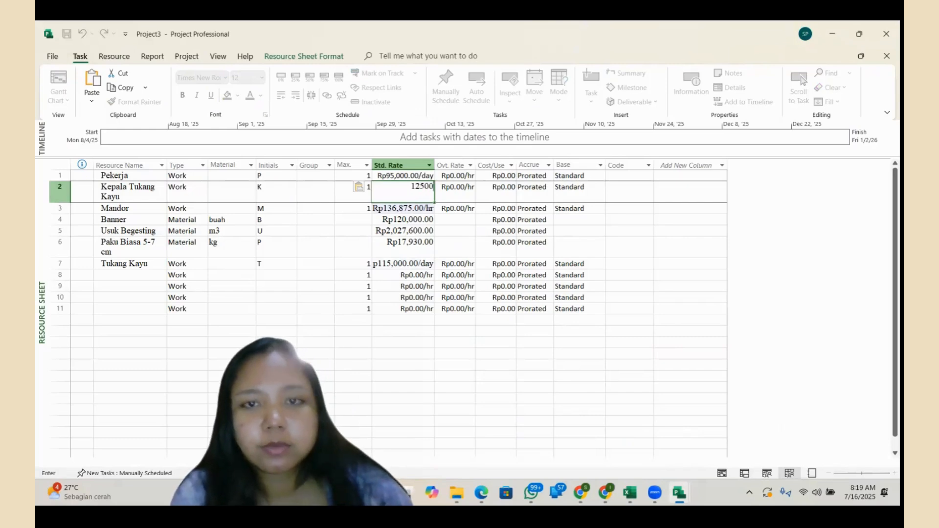
pyautogui.press('Return')
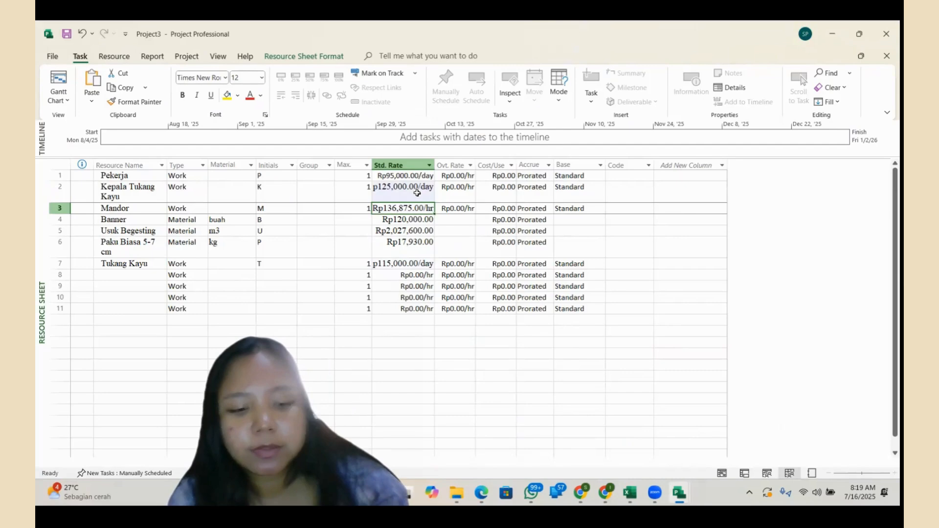
pyautogui.write('136875/d')
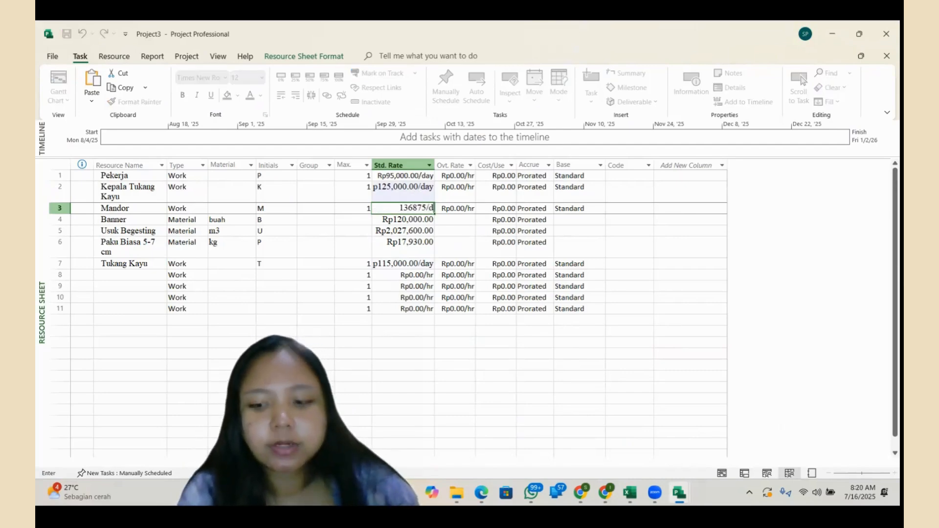
pyautogui.press('Return')
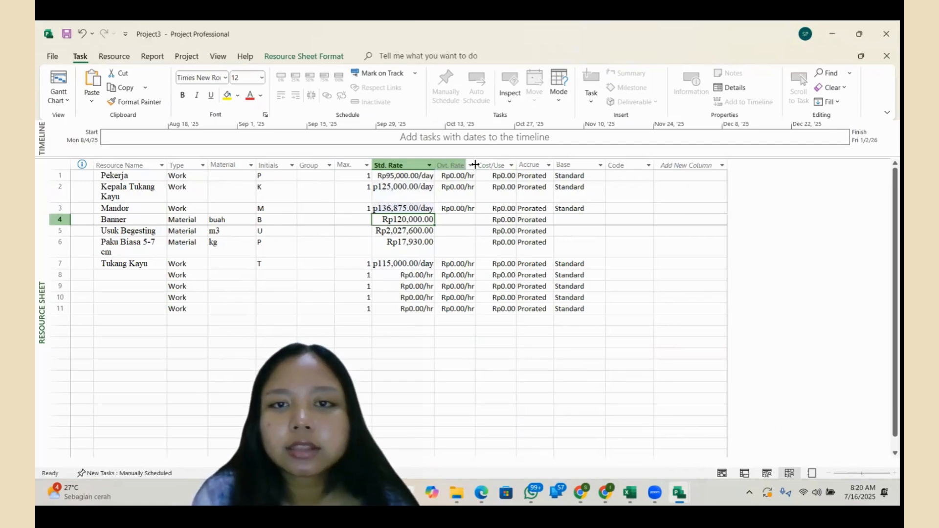
# Widen the Ovt. Rate column slightly and select Pekerja's overtime rate
pyautogui.moveTo(475, 165); pyautogui.dragTo(479, 165)
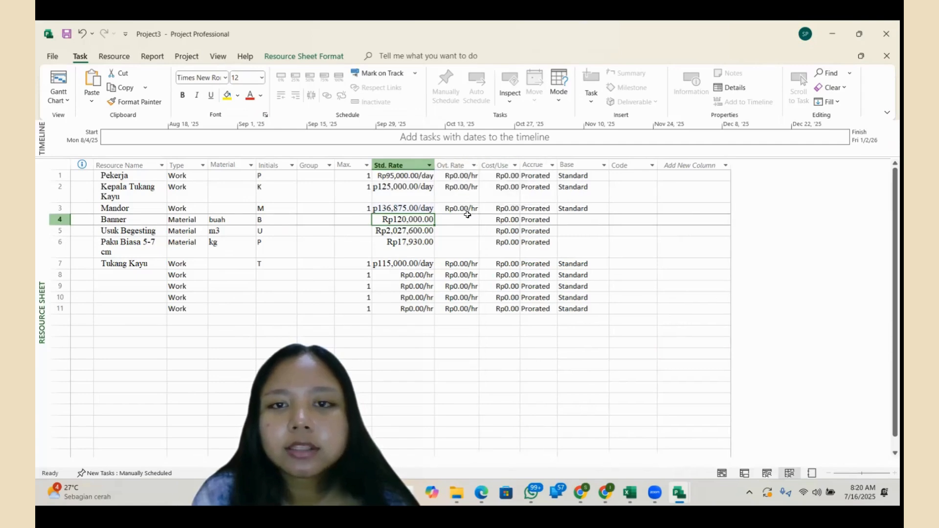
pyautogui.click(465, 167)
pyautogui.click(466, 188)
pyautogui.click(466, 210)
pyautogui.click(465, 174)
pyautogui.click(464, 185)
pyautogui.click(464, 207)
pyautogui.click(465, 179)
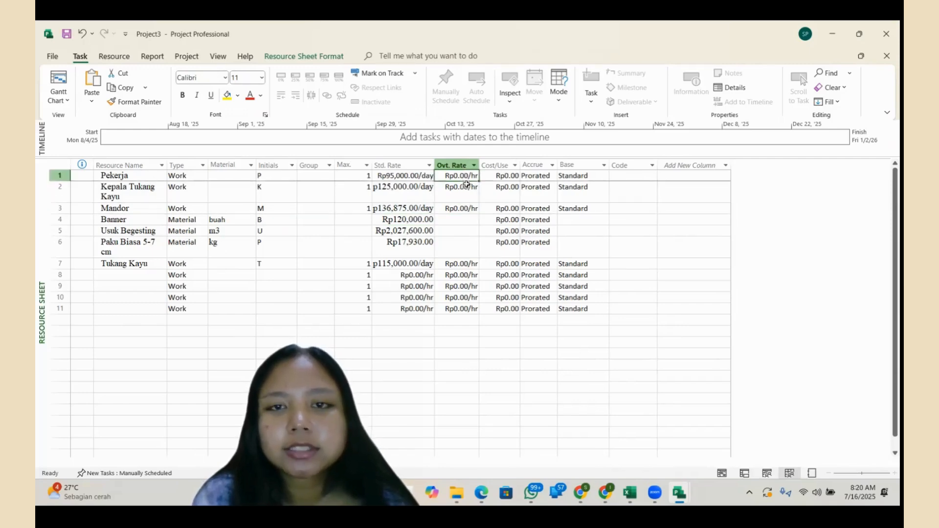
pyautogui.click(467, 187)
pyautogui.click(467, 208)
pyautogui.click(466, 233)
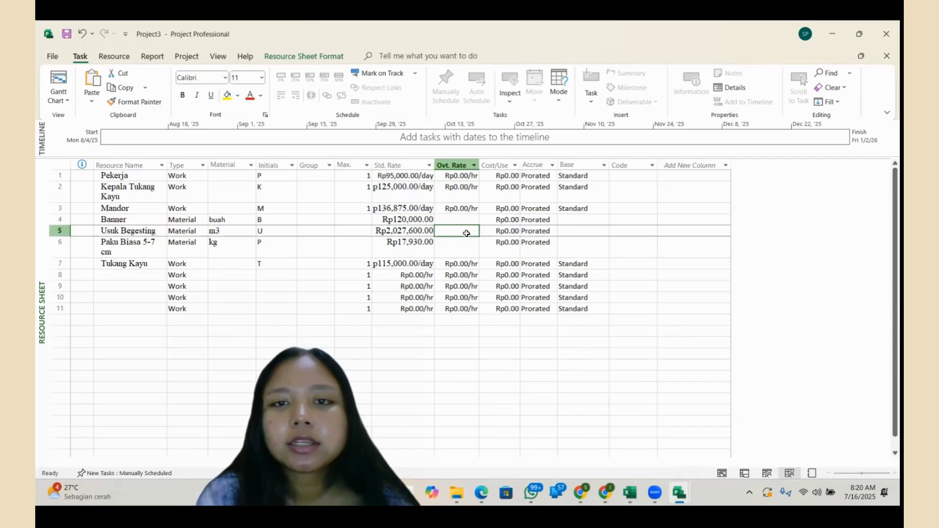
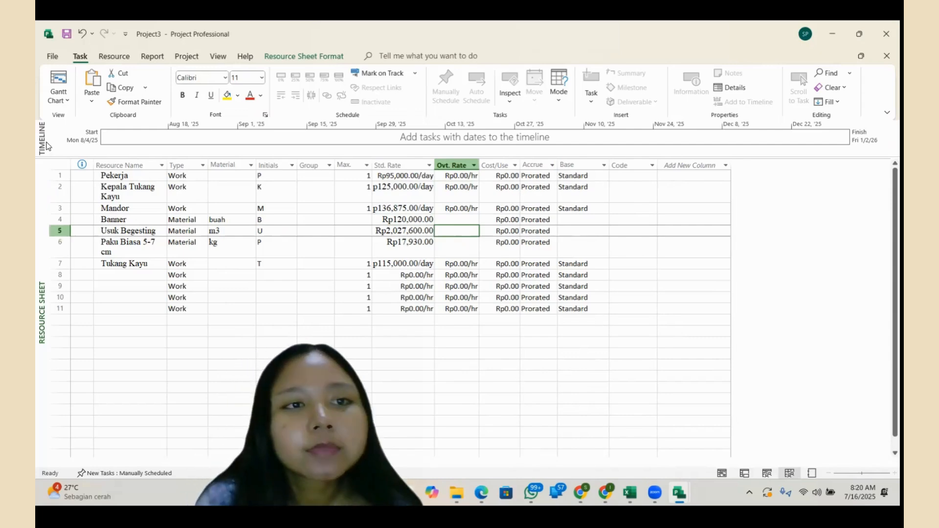
# Switch to the Gantt Chart view and select the Resource Names cell of the task Pek. Pemasangan Papan Nama
pyautogui.click(58, 100)
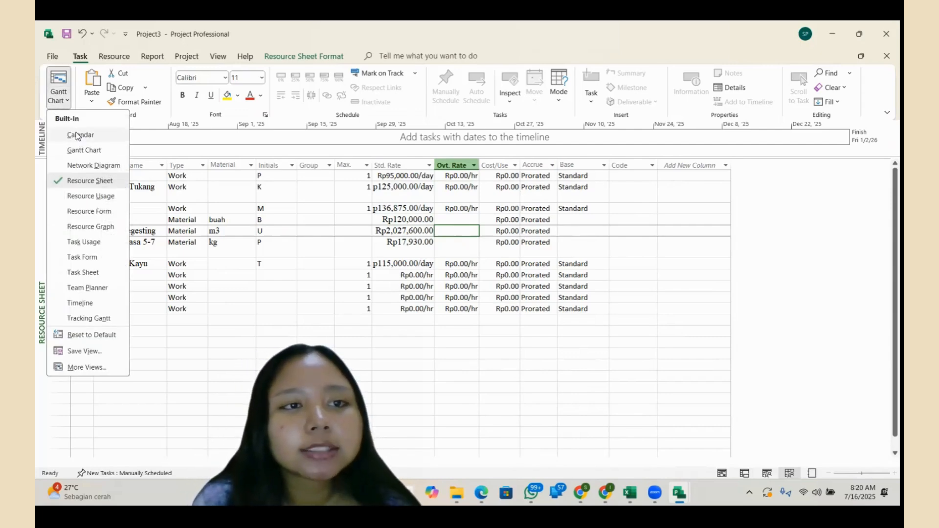
pyautogui.click(81, 150)
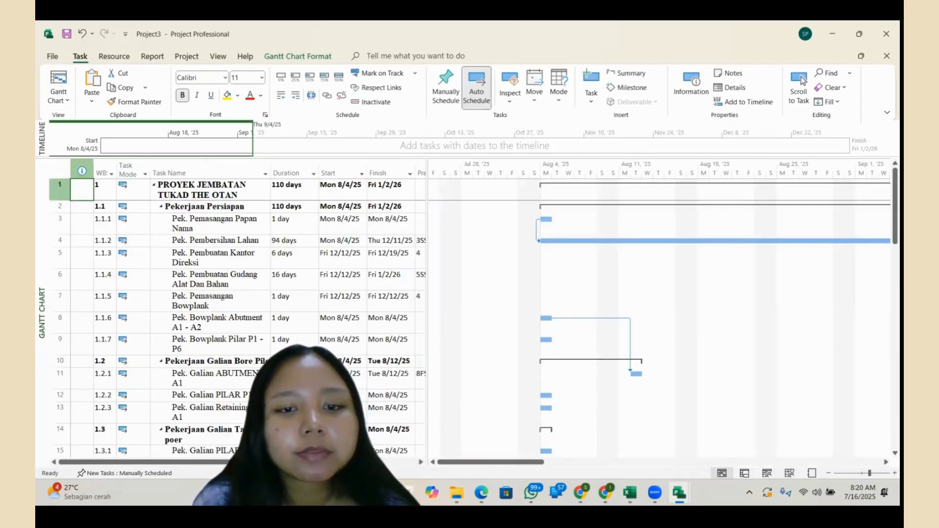
pyautogui.moveTo(245, 462); pyautogui.dragTo(346, 462)
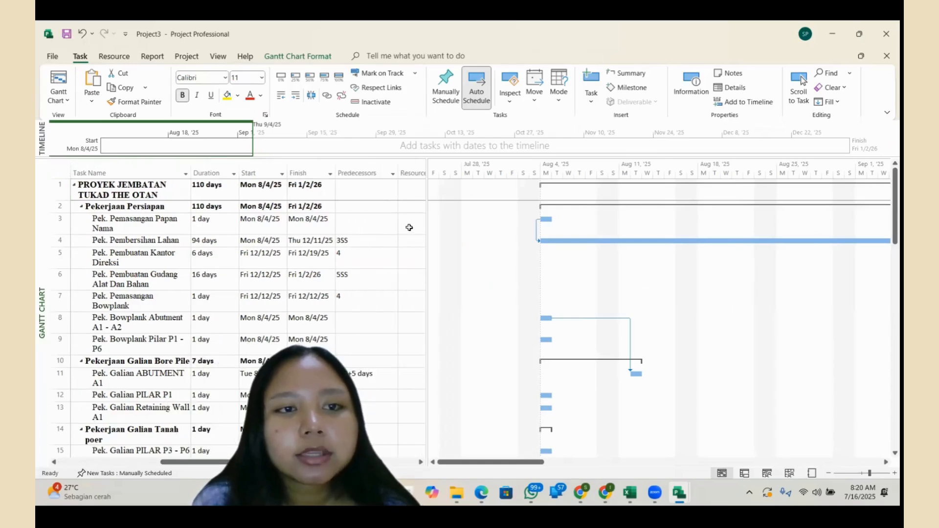
pyautogui.click(408, 230)
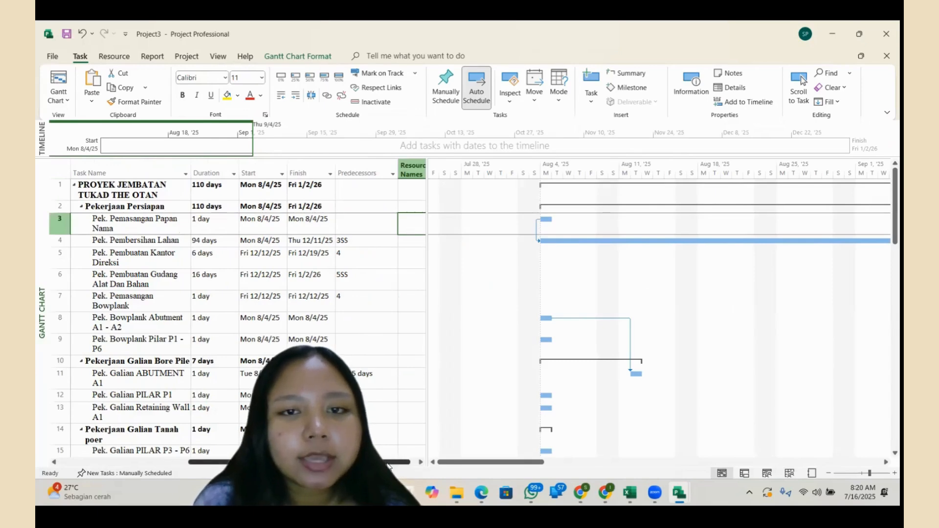
pyautogui.moveTo(389, 463); pyautogui.dragTo(399, 451)
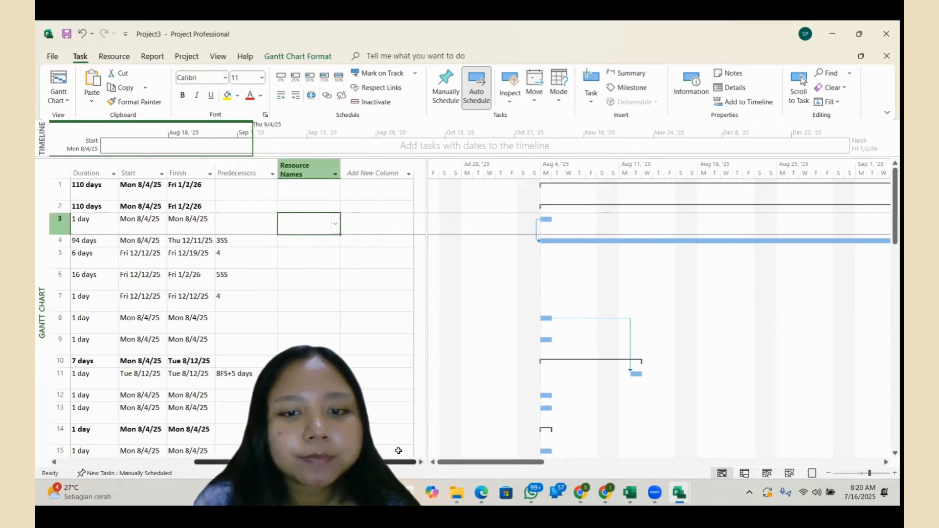
# Open Assign Resources for Pek. Pemasangan Papan Nama, reposition the dialog over the upper task table, and select Banner's units
pyautogui.rightClick(314, 220)
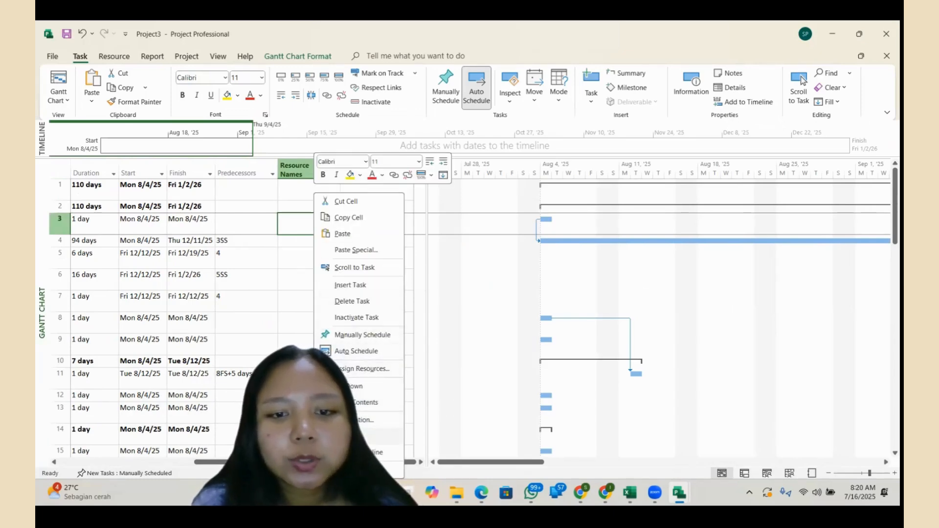
pyautogui.click(356, 372)
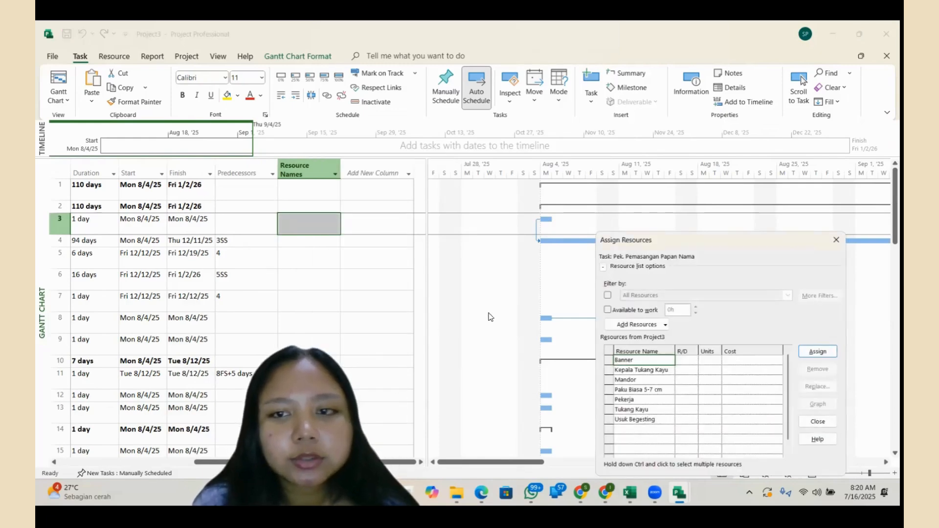
pyautogui.moveTo(657, 240); pyautogui.dragTo(277, 160)
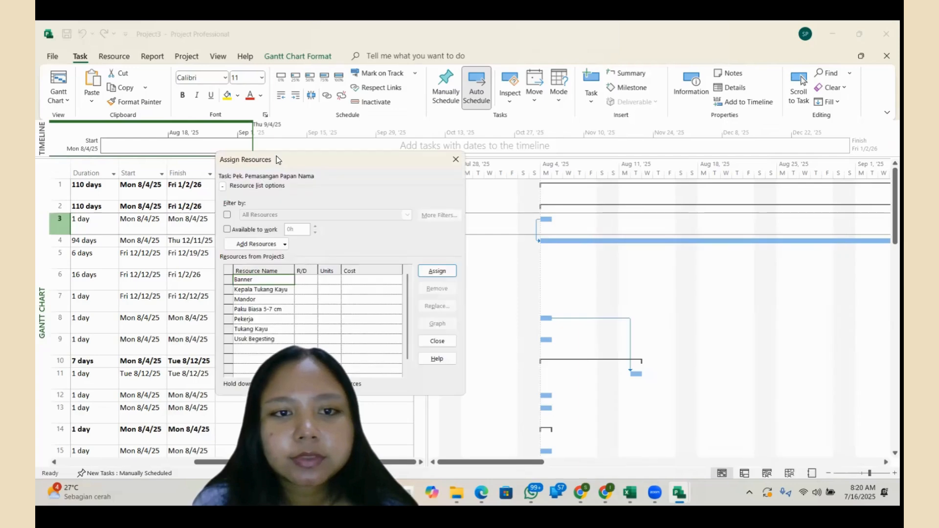
pyautogui.moveTo(339, 157); pyautogui.dragTo(375, 56)
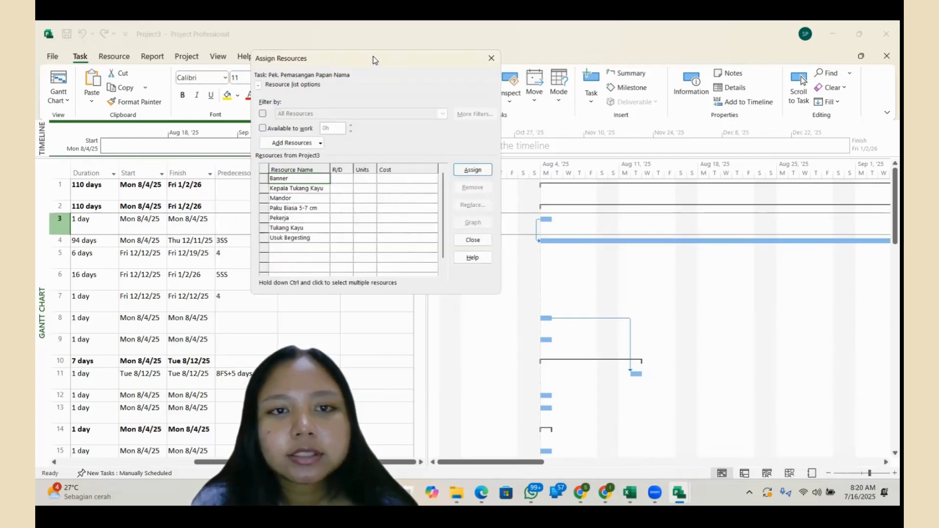
pyautogui.click(363, 178)
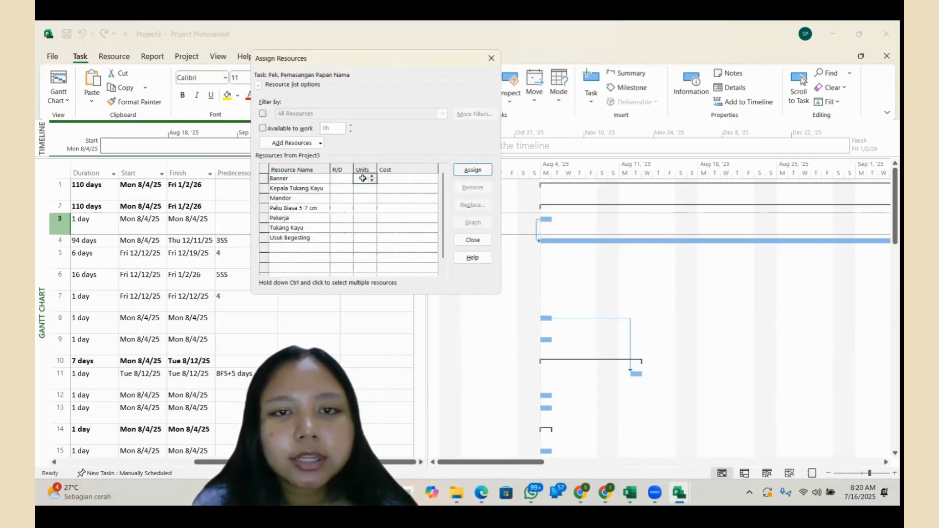
# Switch to Excel's ANALISA sheet and check the material quantities N6:N8 under JUMLAH BAHAN for Pemasangan Papan Nama Kegiatan
pyautogui.moveTo(630, 492)
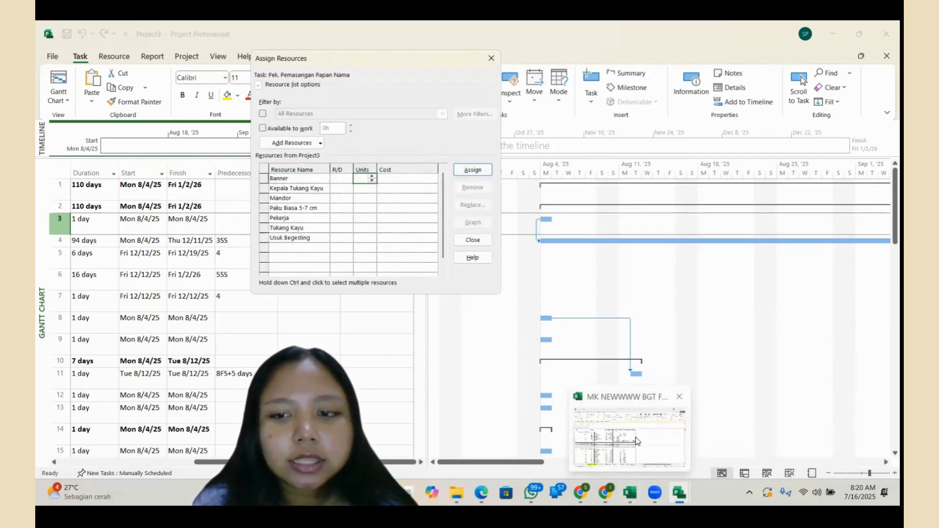
pyautogui.click(658, 431)
pyautogui.click(318, 457)
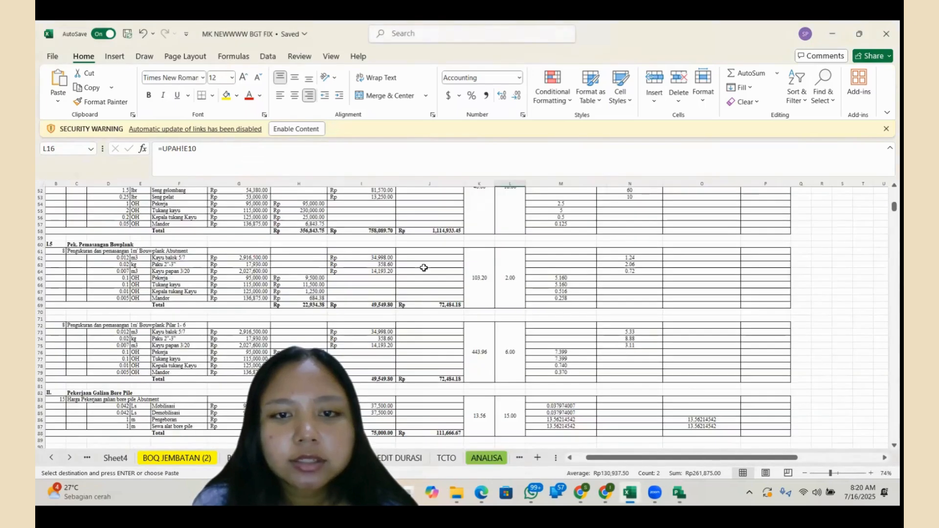
pyautogui.scroll(15, 424, 268)
pyautogui.scroll(1, 423, 268)
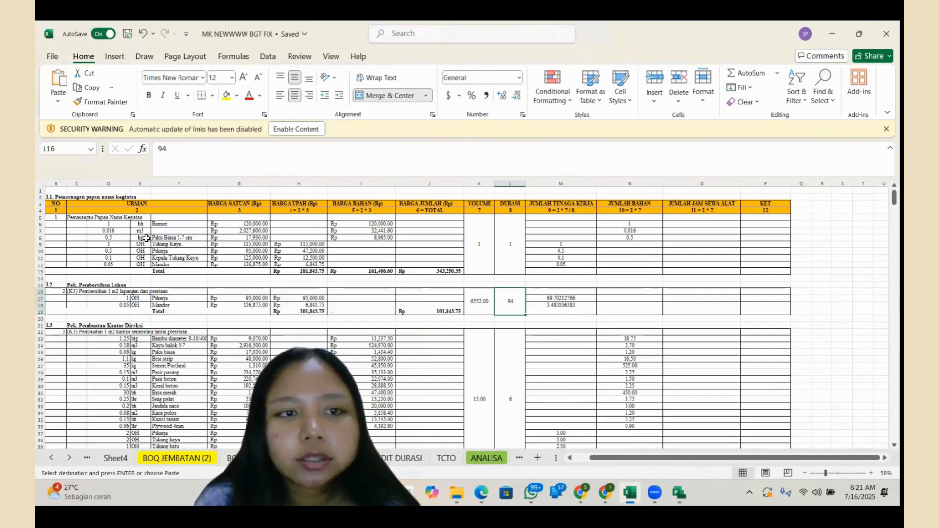
pyautogui.click(173, 224)
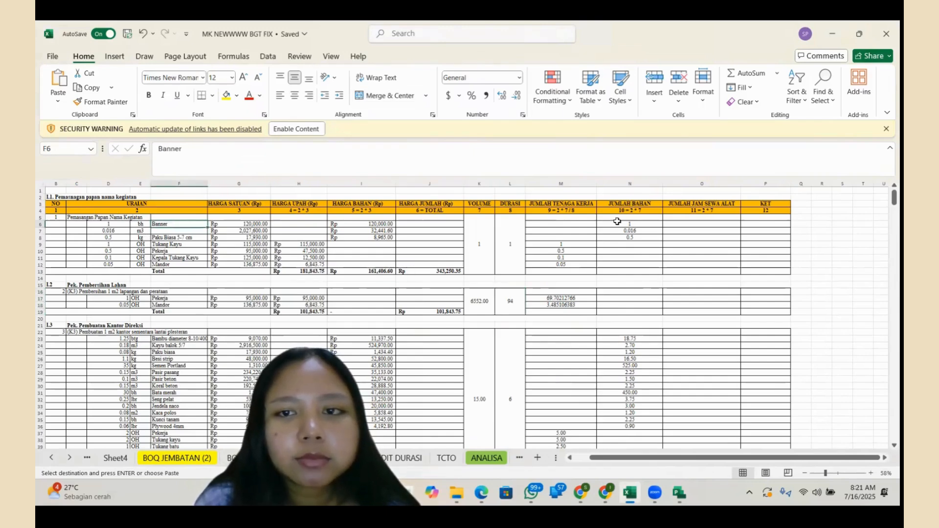
pyautogui.click(645, 225)
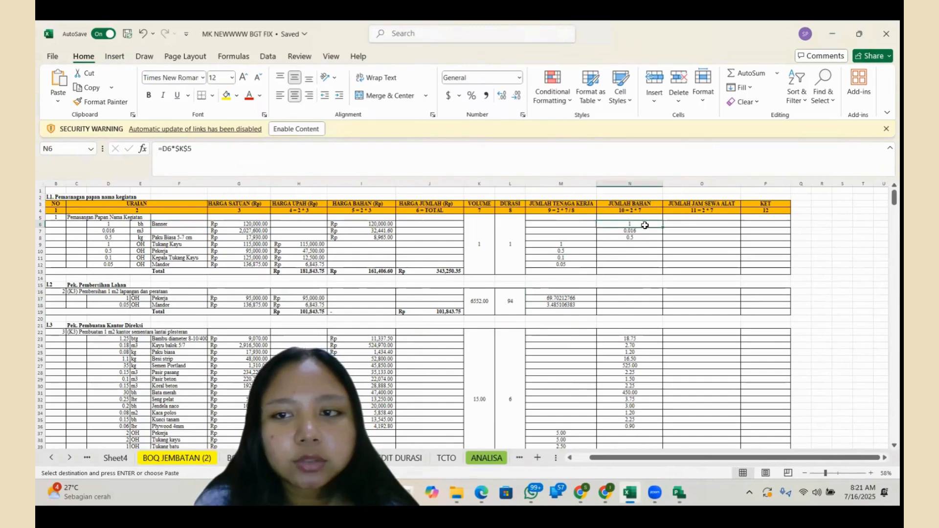
pyautogui.click(174, 238)
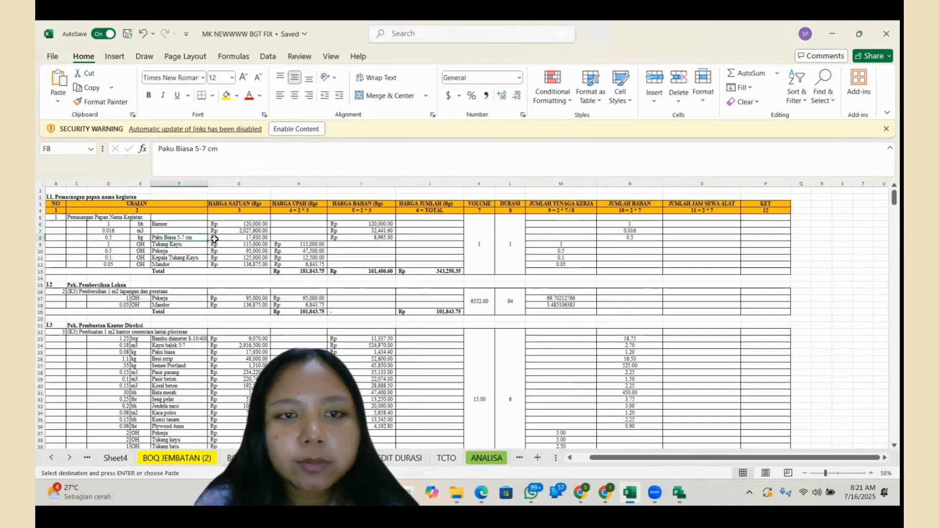
pyautogui.click(643, 232)
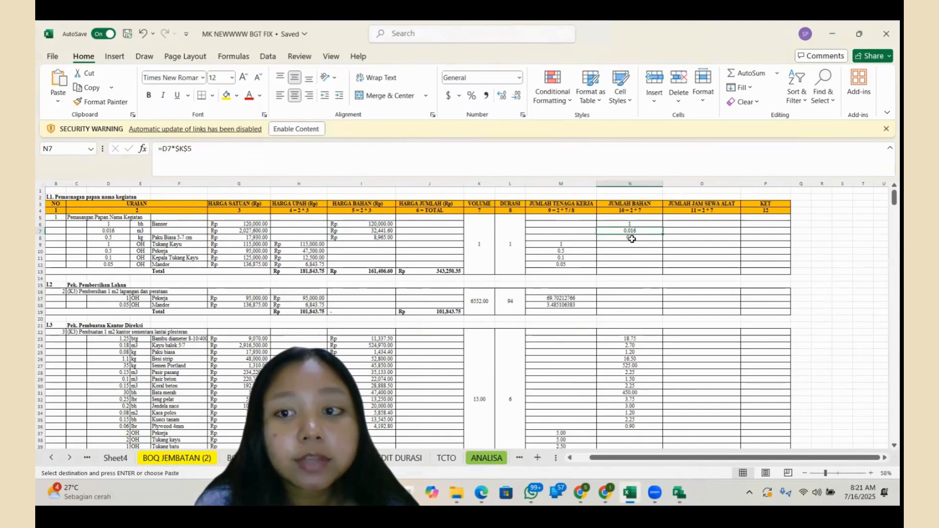
pyautogui.click(633, 238)
# Check the labour quantities M9:M12 for Tukang Kayu, Pekerja, Kepala Tukang Kayu and Mandor
pyautogui.click(191, 247)
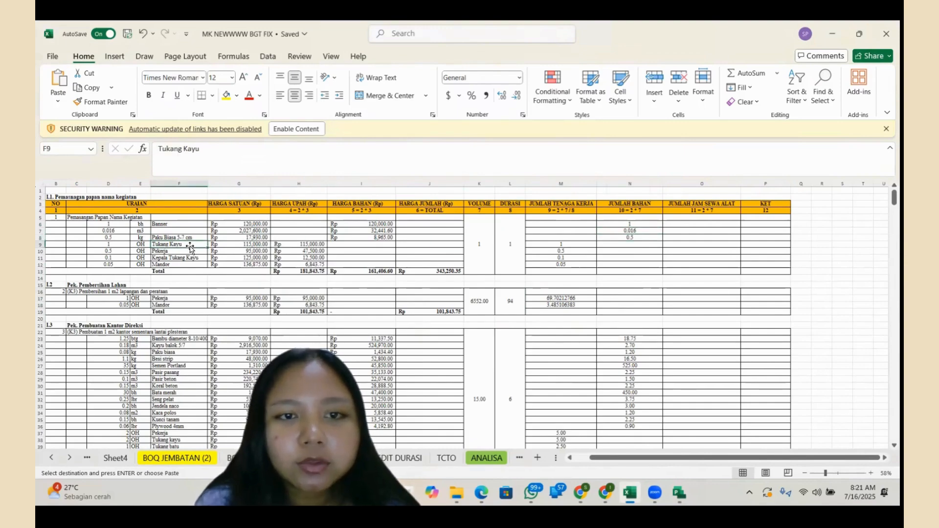
pyautogui.click(568, 243)
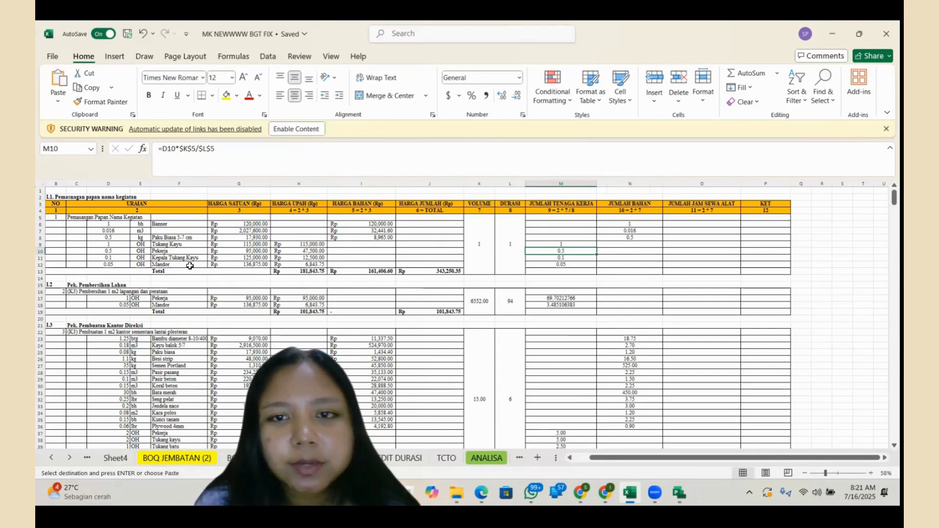
pyautogui.click(576, 258)
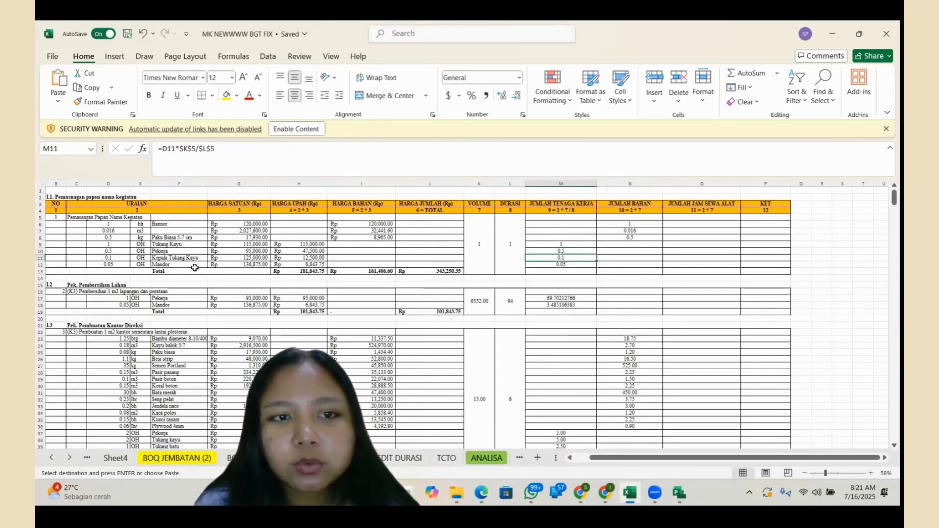
pyautogui.click(592, 265)
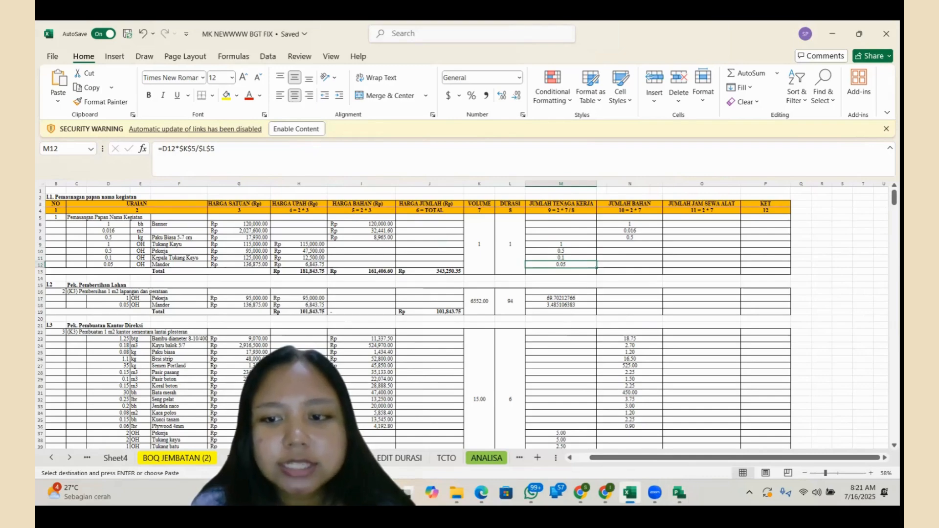
# Switch to Project3 and assign 1 buah of Banner to Pek. Pemasangan Papan Nama
pyautogui.moveTo(679, 493)
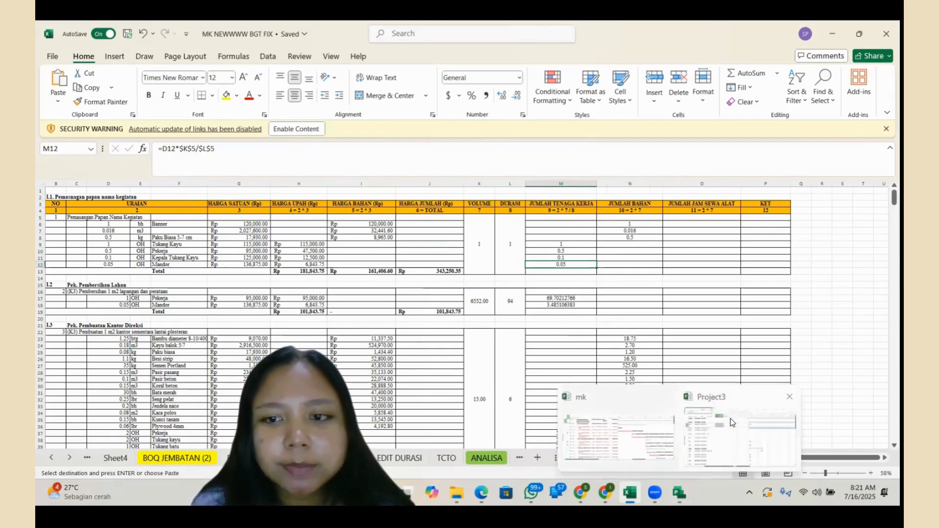
pyautogui.click(734, 422)
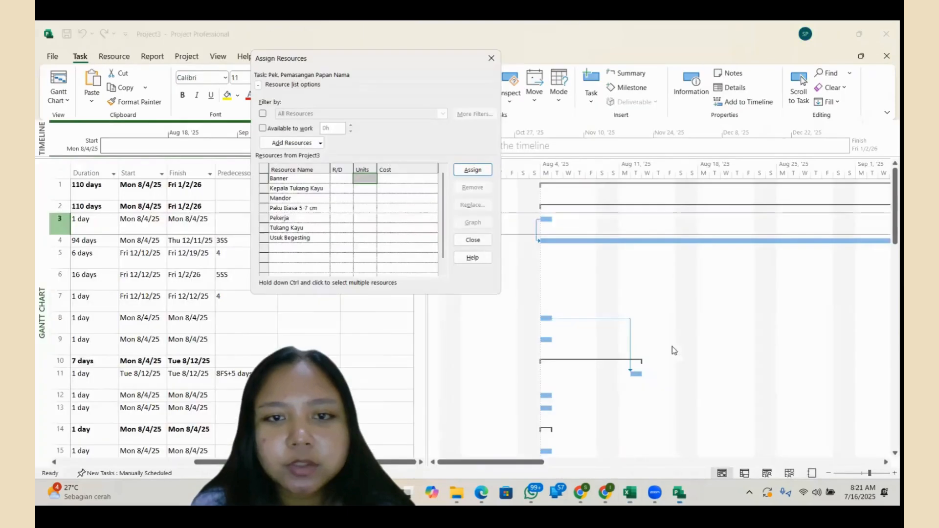
pyautogui.click(363, 178)
pyautogui.write('1')
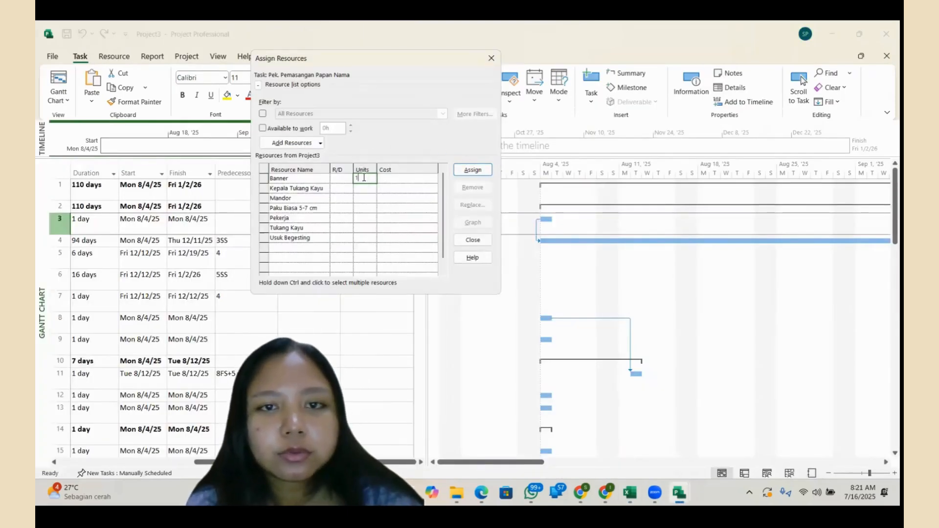
pyautogui.click(367, 189)
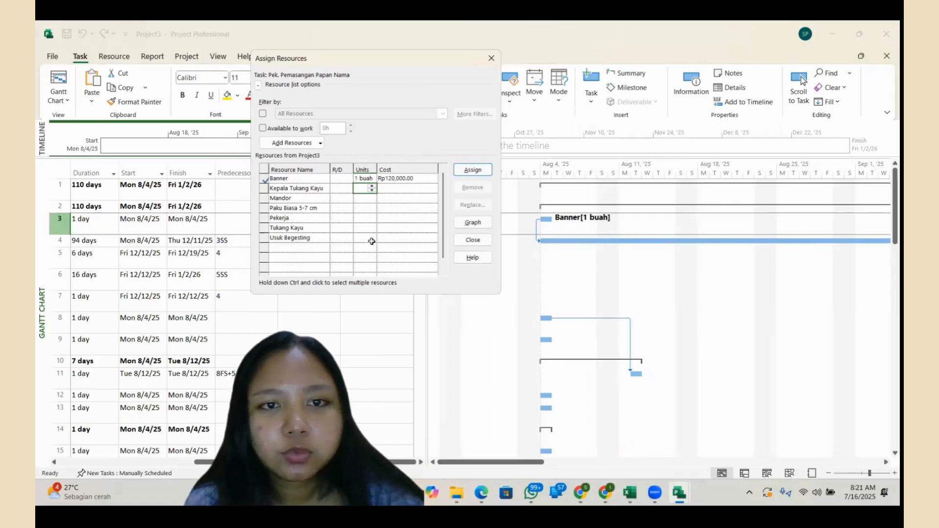
# Return to Excel's ANALISA sheet and recheck the labour quantities for Kepala Tukang Kayu, Pekerja and Tukang Kayu in M11, M10 and M9
pyautogui.moveTo(630, 492)
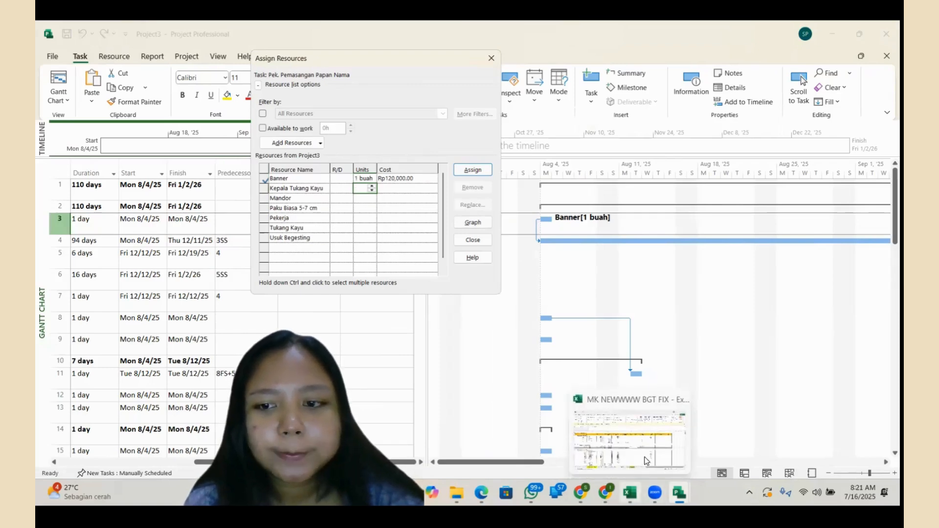
pyautogui.click(660, 431)
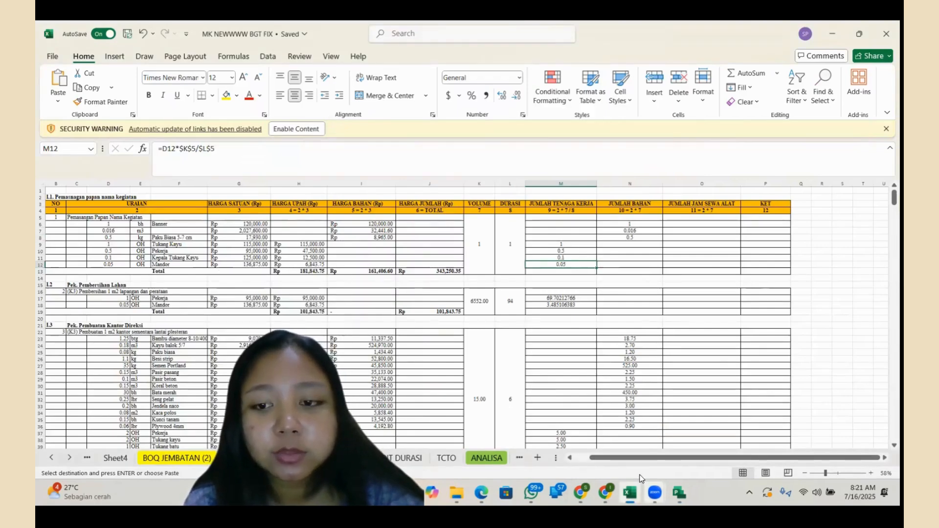
pyautogui.click(556, 258)
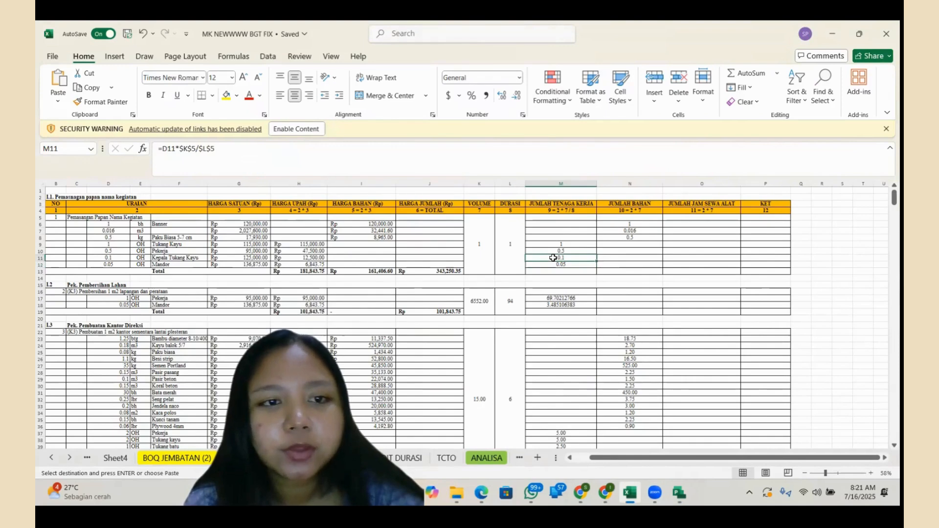
pyautogui.click(577, 251)
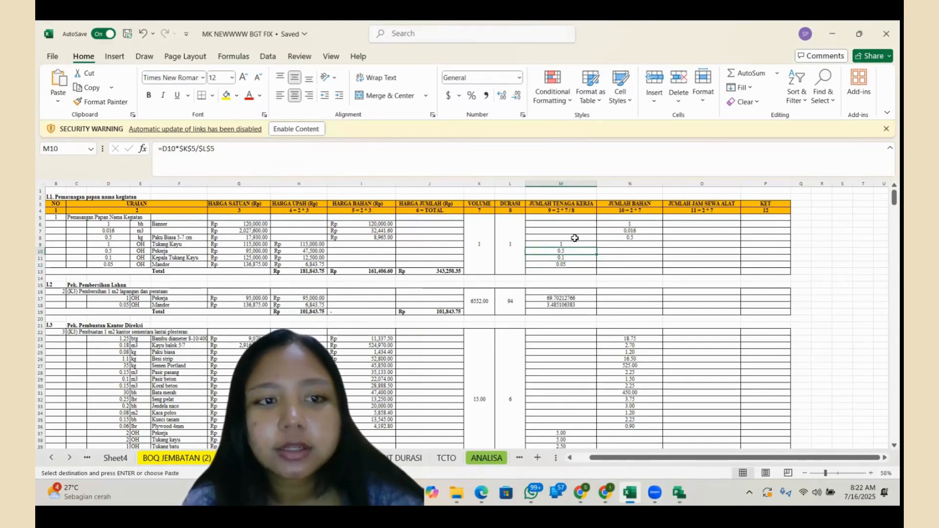
pyautogui.click(575, 245)
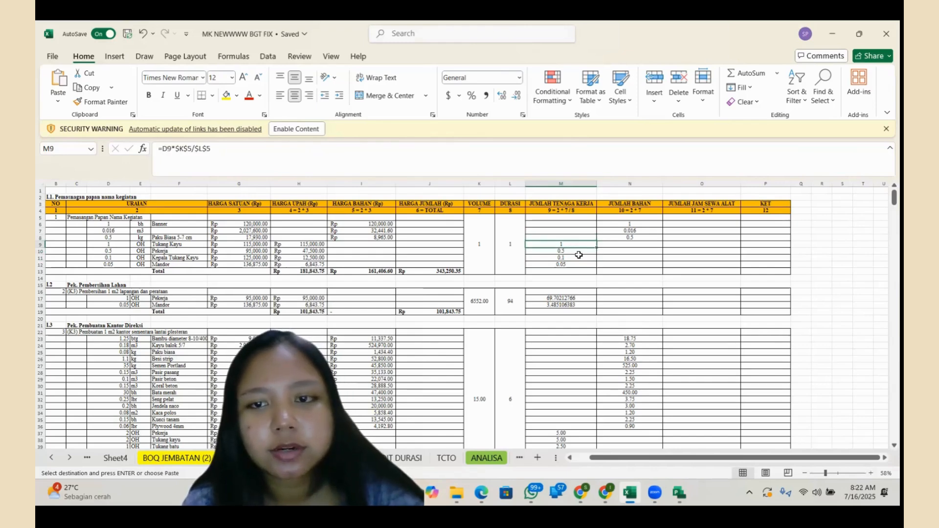
# Switch to Project3 and assign 0.5 units of Pekerja to Pek. Pemasangan Papan Nama
pyautogui.moveTo(679, 492)
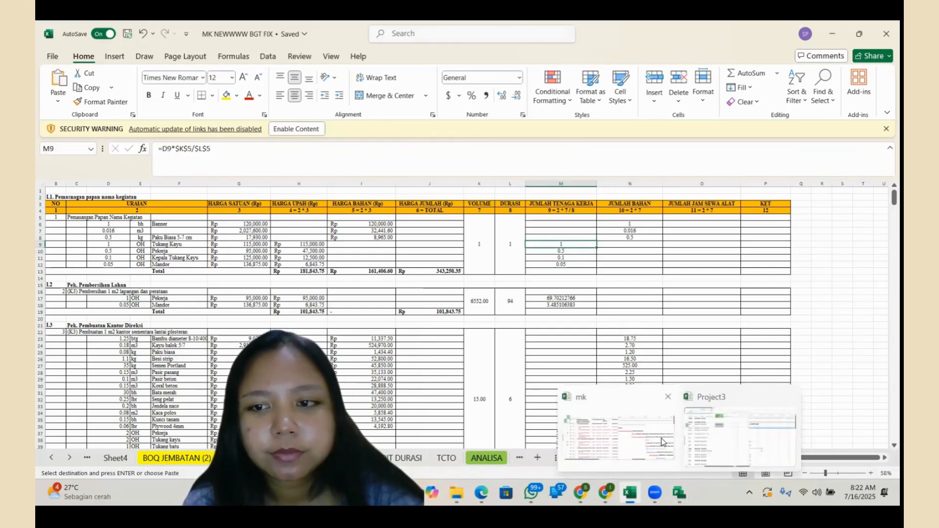
pyautogui.click(699, 423)
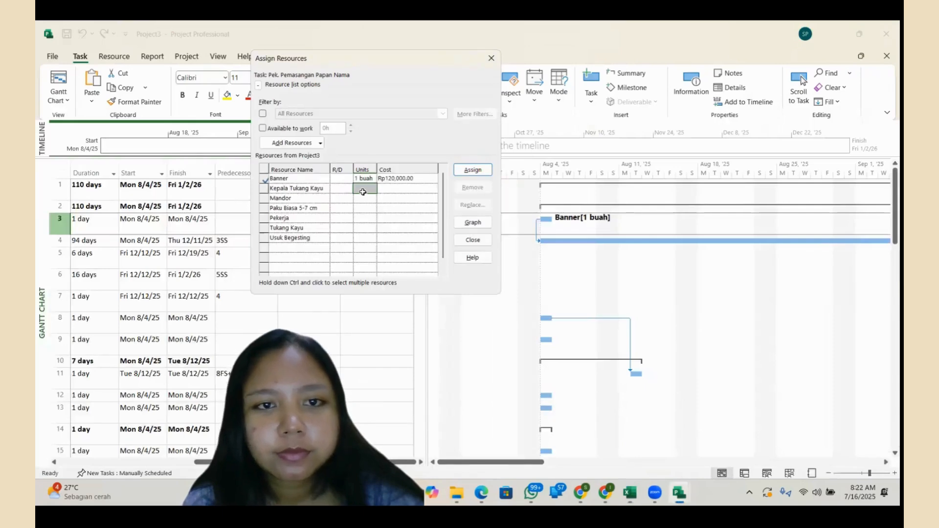
pyautogui.click(362, 208)
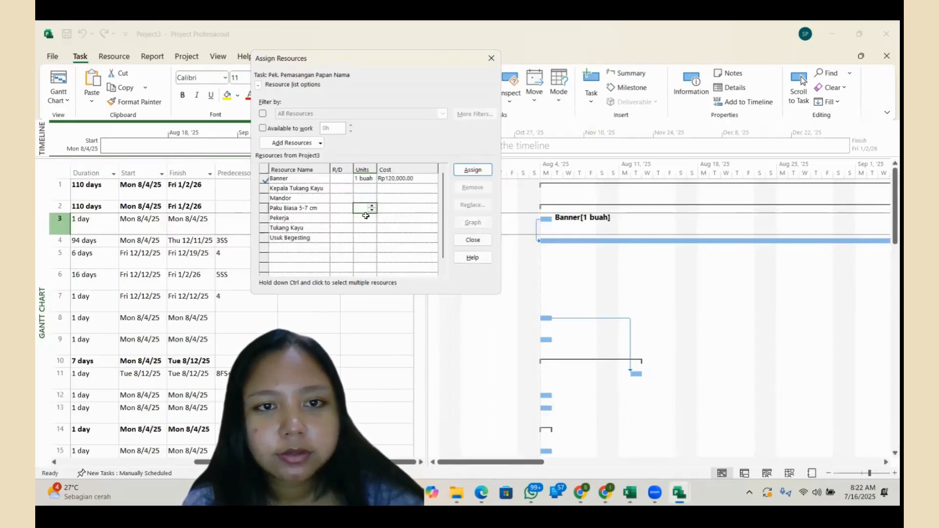
pyautogui.click(368, 219)
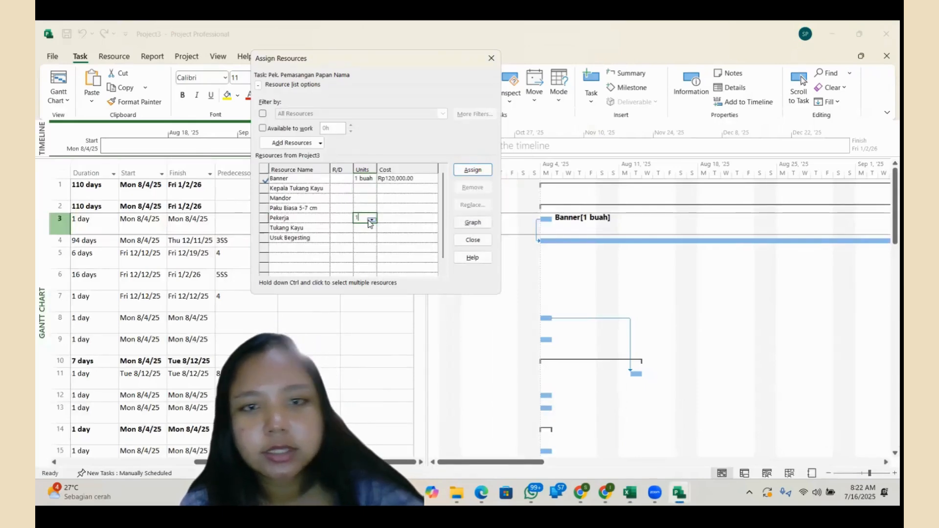
pyautogui.click(371, 225)
pyautogui.write('0.5')
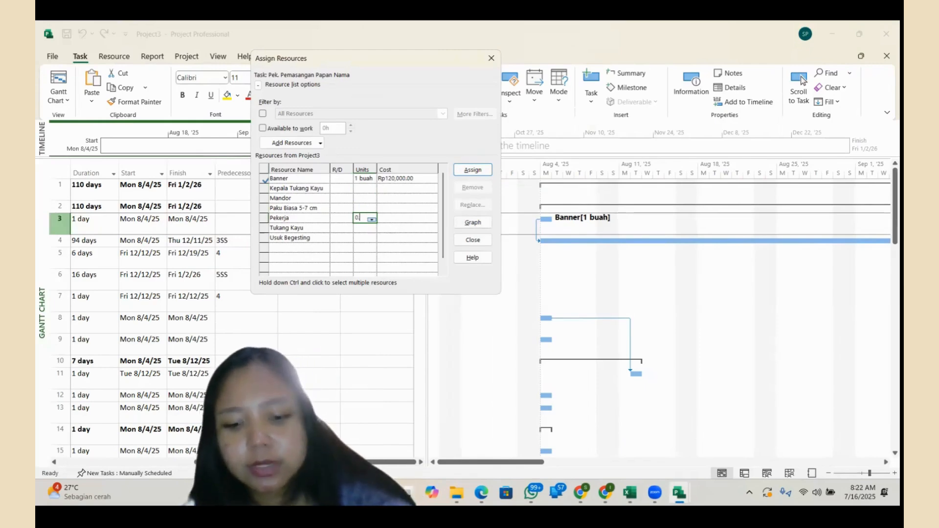
pyautogui.press('Return')
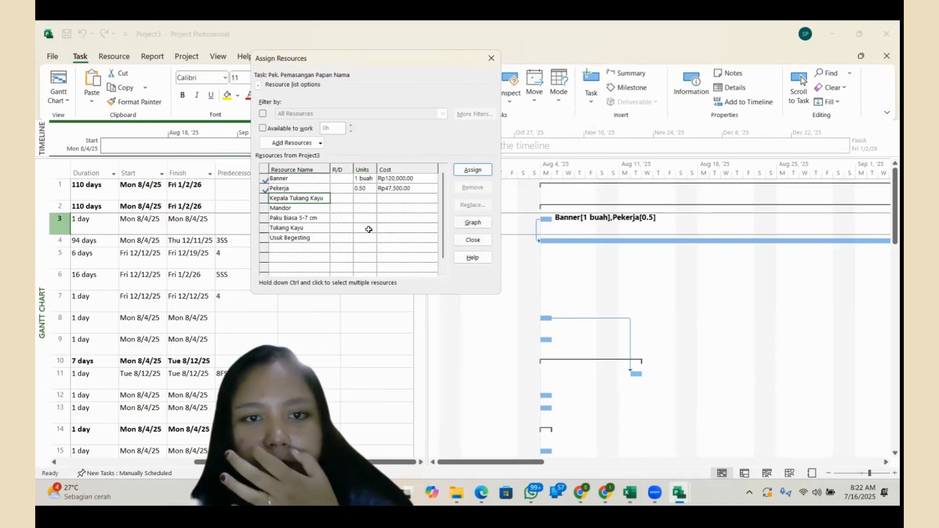
# Assign 1 unit of Tukang Kayu to Pek. Pemasangan Papan Nama
pyautogui.click(369, 230)
pyautogui.write('1')
pyautogui.press('Return')
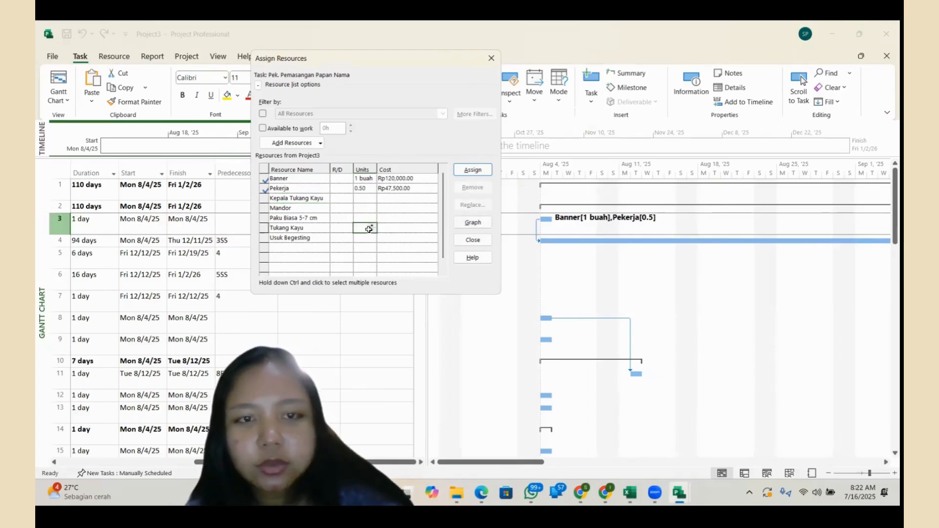
# Check the material quantities in Excel's ANALISA sheet, then return to Project3 and assign 0.016 m3 of Usuk Begesting to the task
pyautogui.click(368, 240)
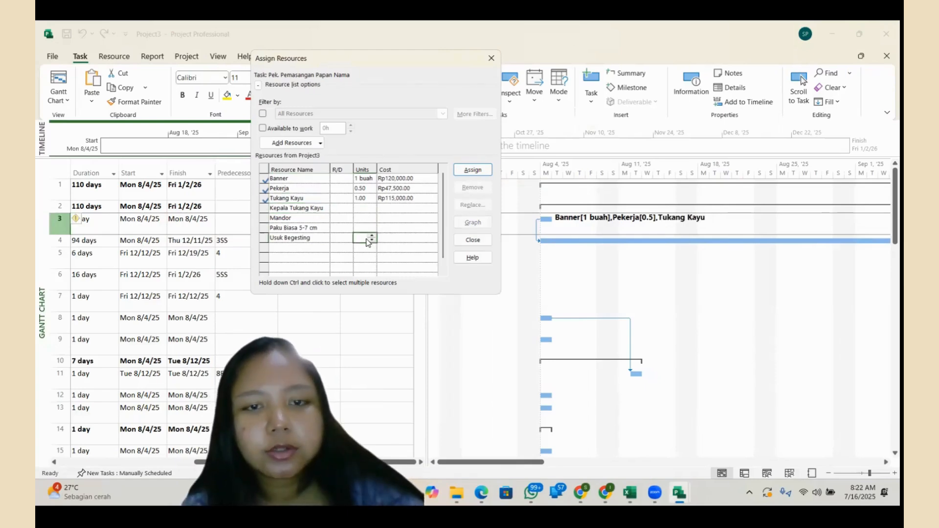
pyautogui.moveTo(630, 492)
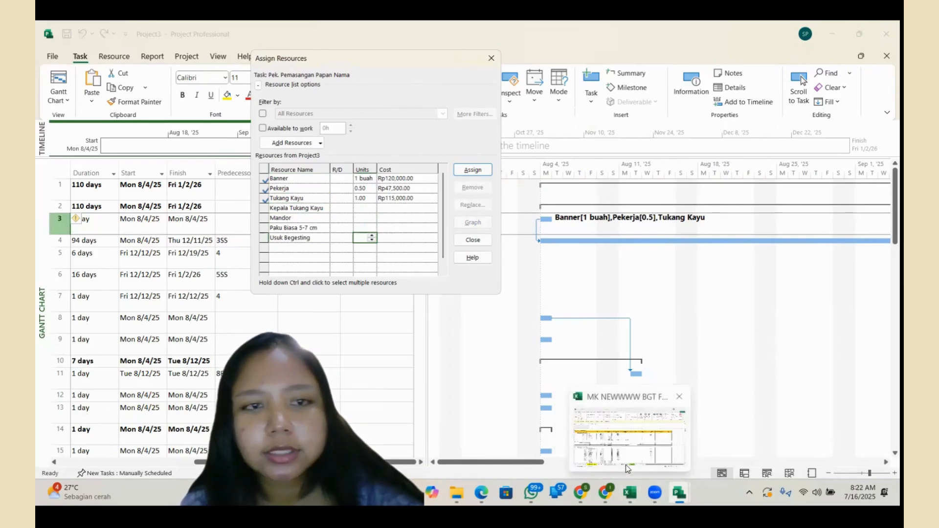
pyautogui.click(625, 448)
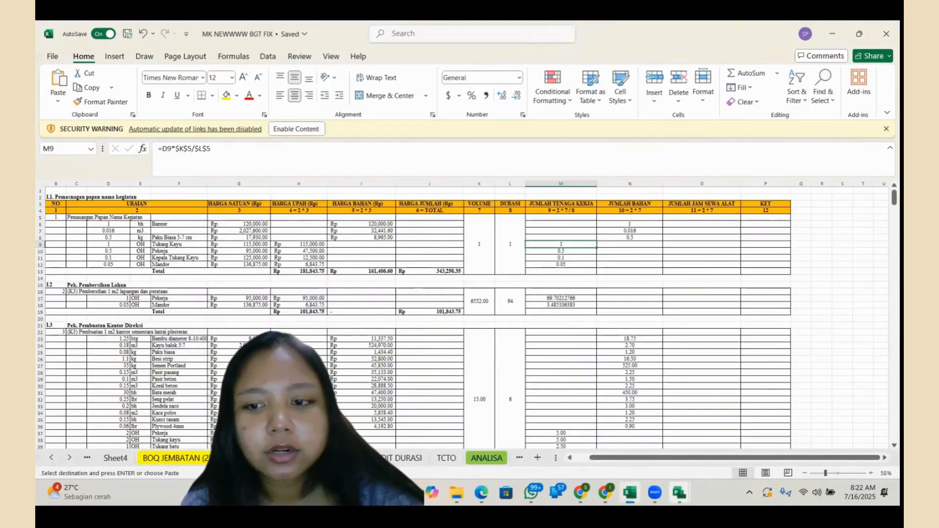
pyautogui.moveTo(679, 492)
pyautogui.click(693, 431)
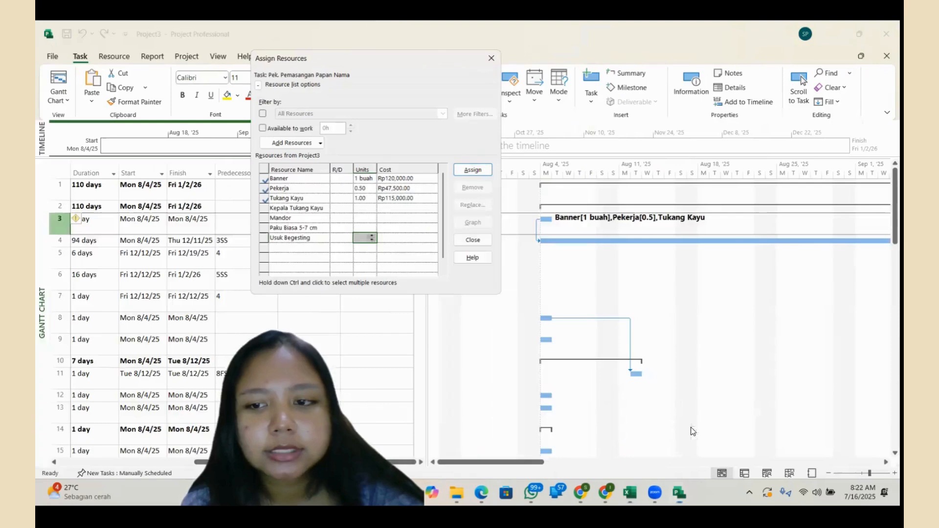
pyautogui.click(367, 242)
pyautogui.write('0')
pyautogui.write('.02')
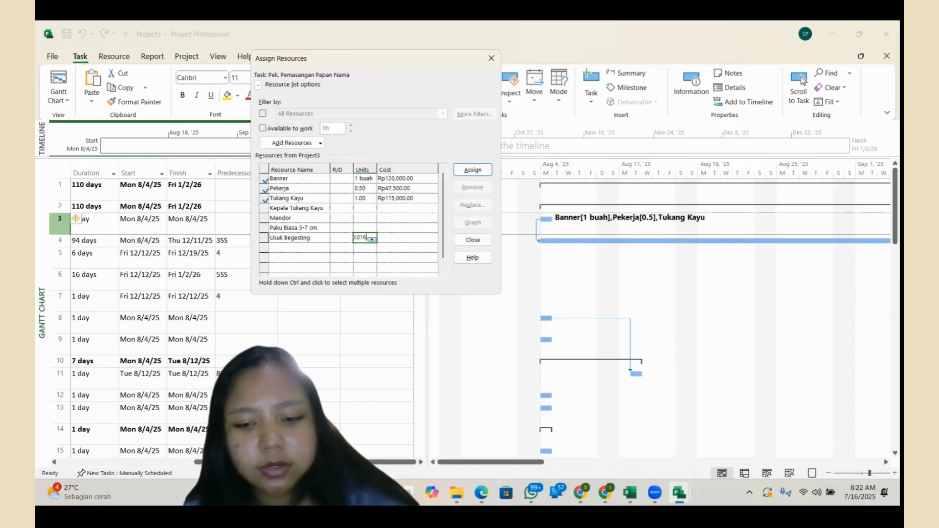
pyautogui.press('Return')
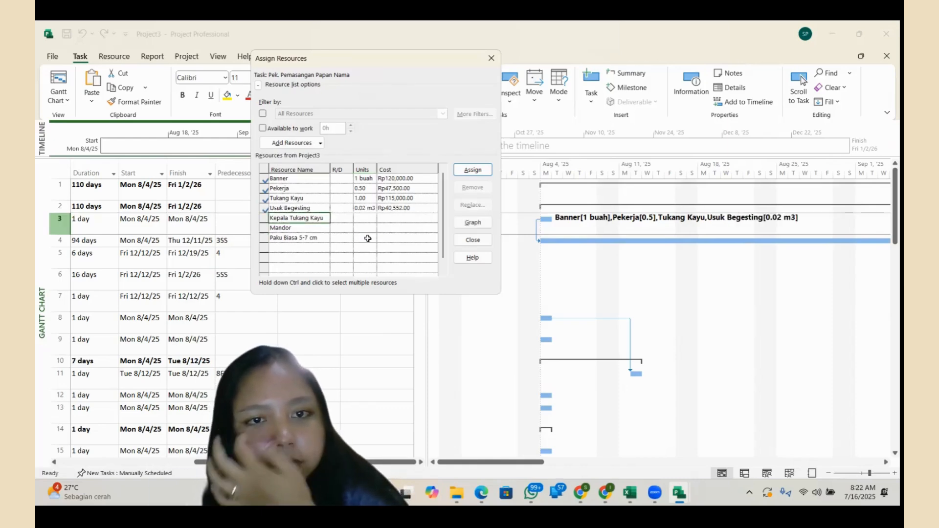
# Recheck the ANALISA quantities in Excel, assign 0.5 kg of Paku Biasa 5-7 cm to the Project3 task, and close the resource assignment
pyautogui.click(368, 239)
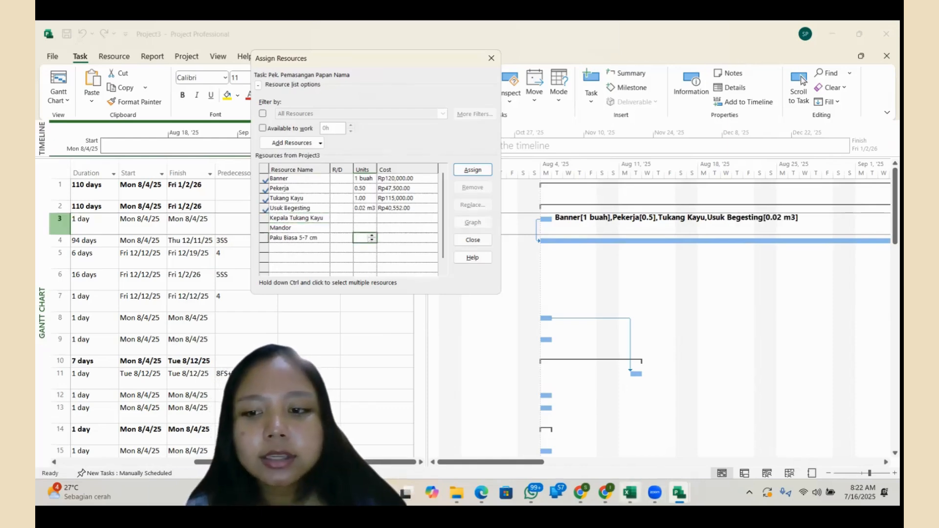
pyautogui.moveTo(630, 492)
pyautogui.click(637, 440)
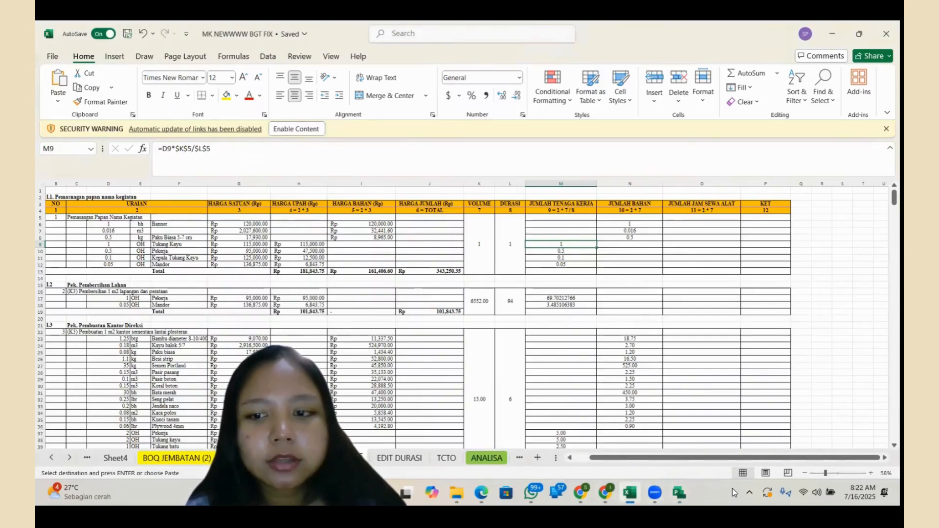
pyautogui.moveTo(679, 492)
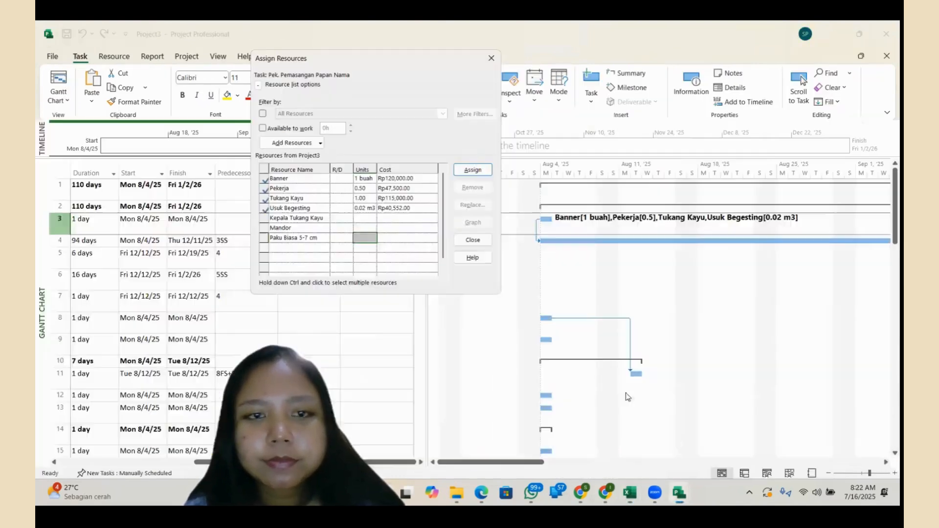
pyautogui.click(739, 435)
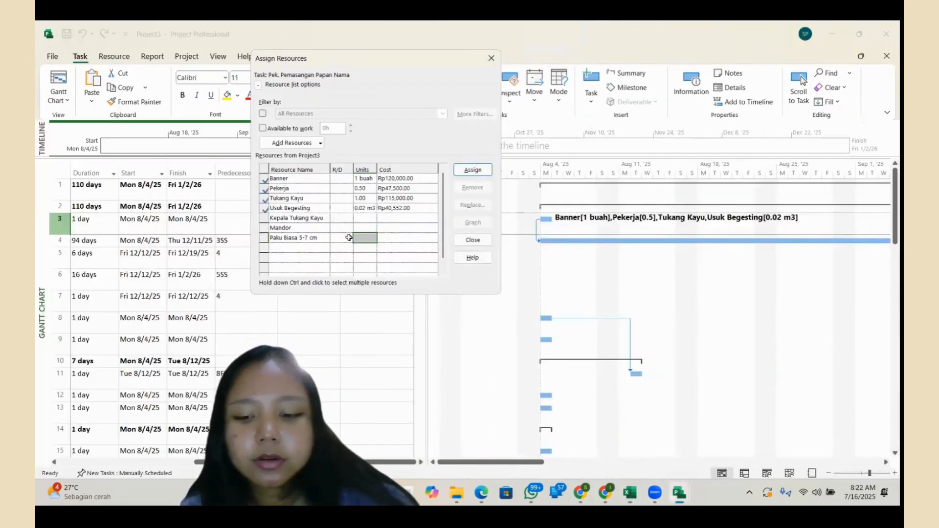
pyautogui.write('0.')
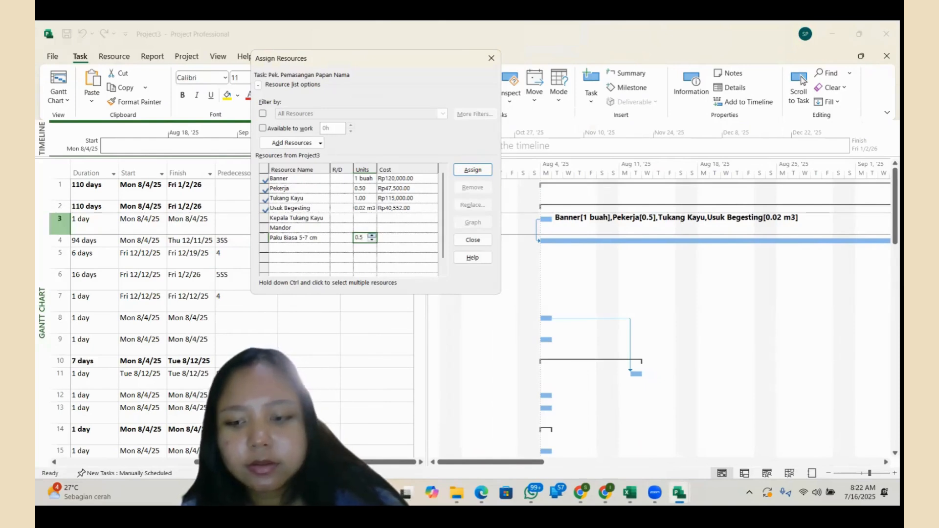
pyautogui.write('5')
pyautogui.press('Return')
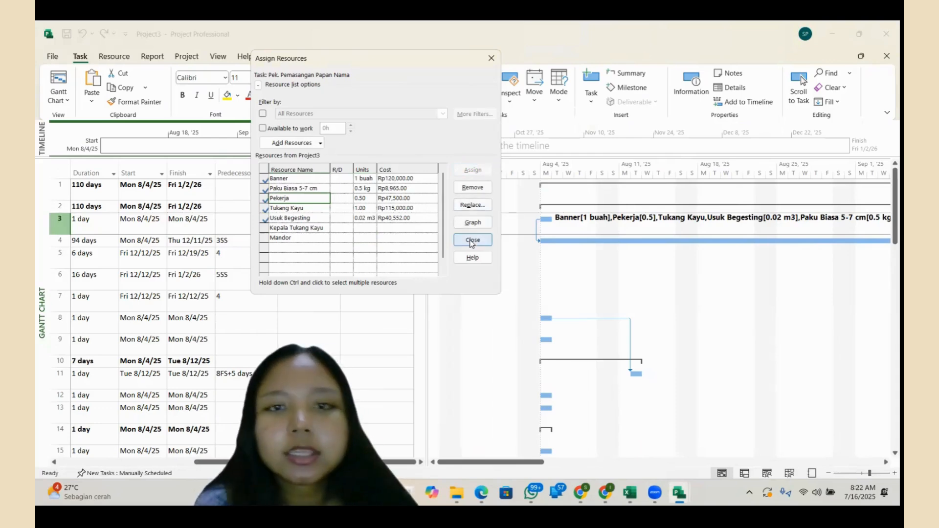
pyautogui.click(492, 59)
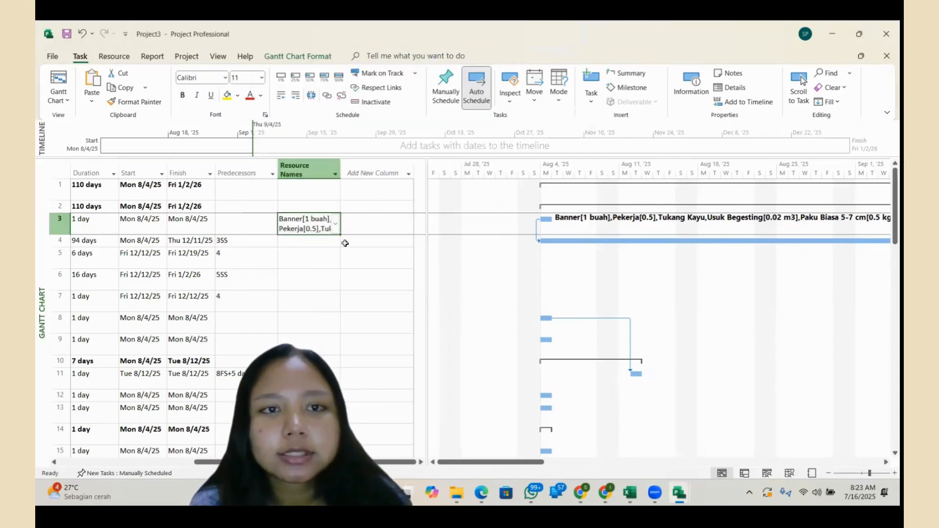
# Insert a Cost column before the Resource Names column in the Gantt Chart table
pyautogui.click(311, 167)
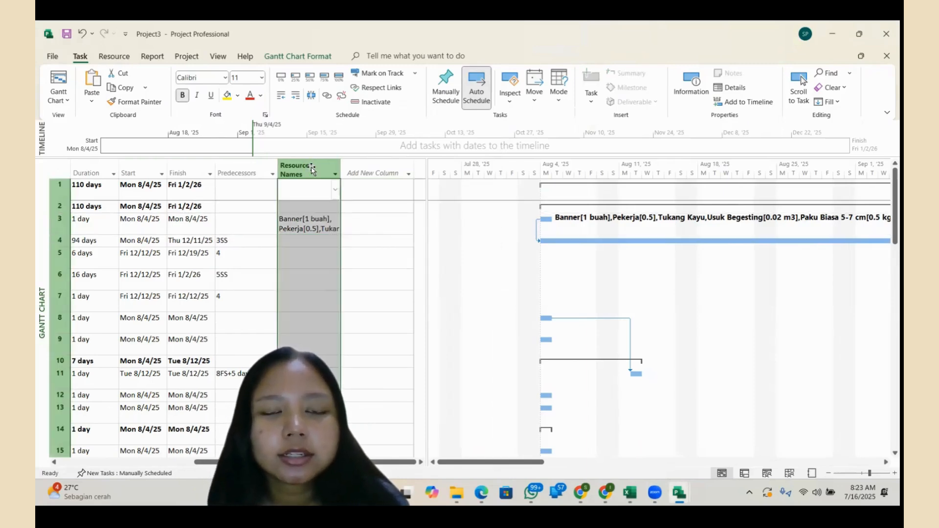
pyautogui.rightClick(312, 169)
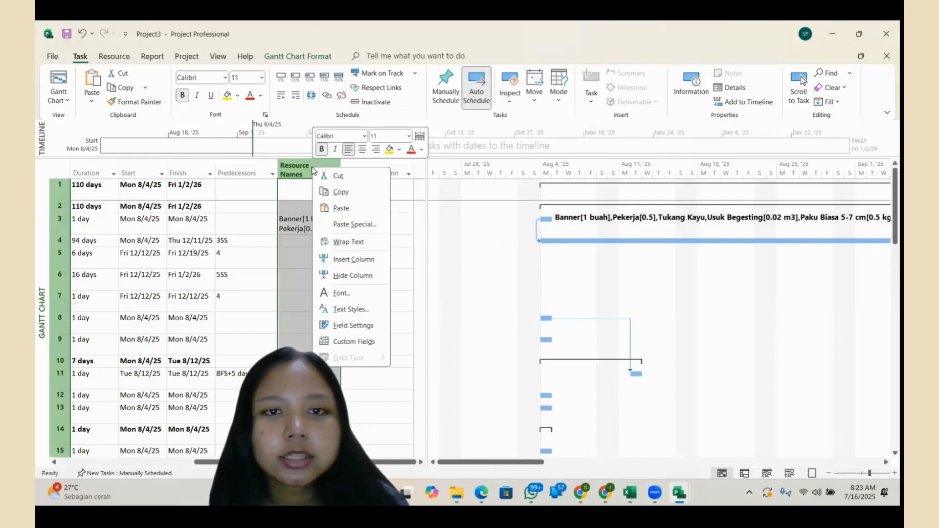
pyautogui.click(344, 260)
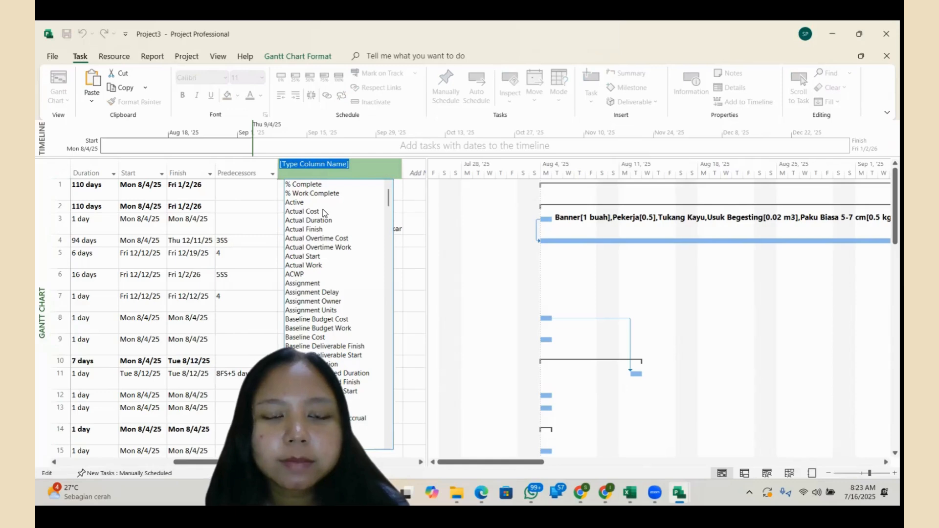
pyautogui.write('cost')
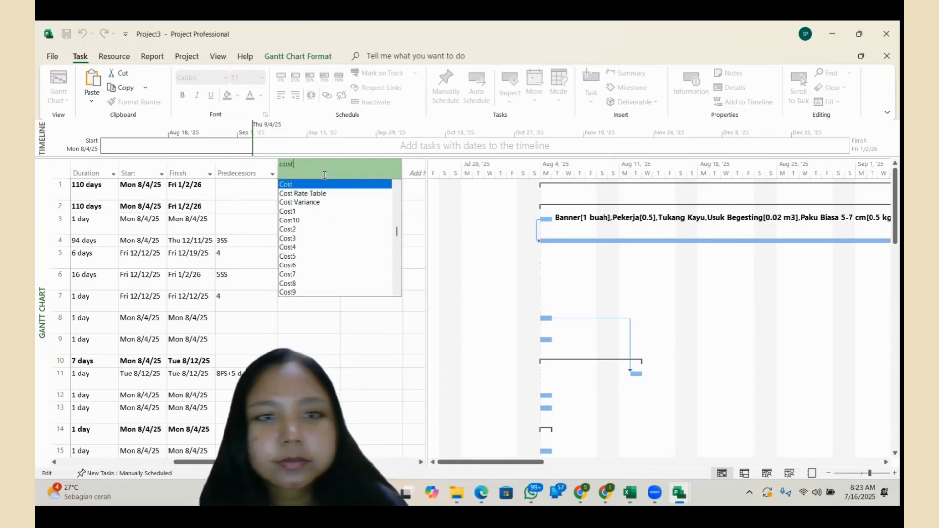
pyautogui.click(323, 185)
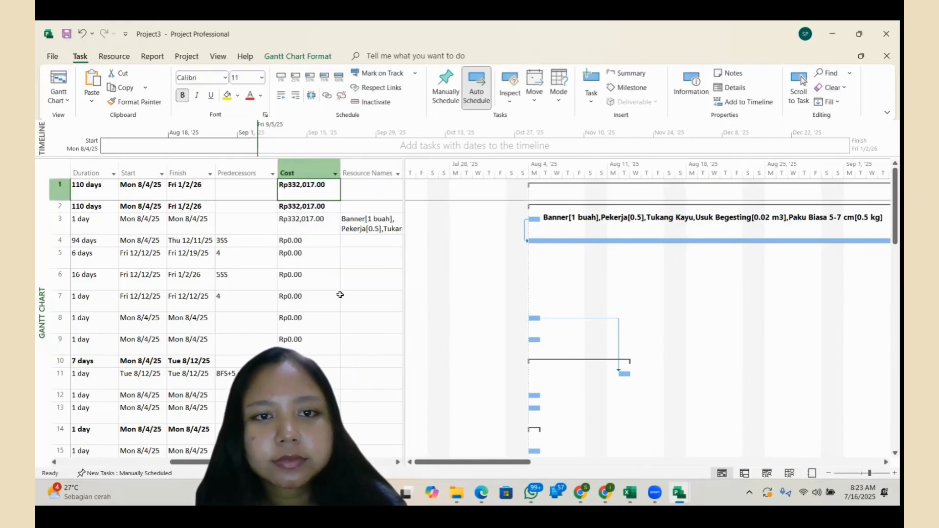
# Check the cost of Pek. Pemasangan Papan Nama in row 3 against its task name
pyautogui.click(363, 302)
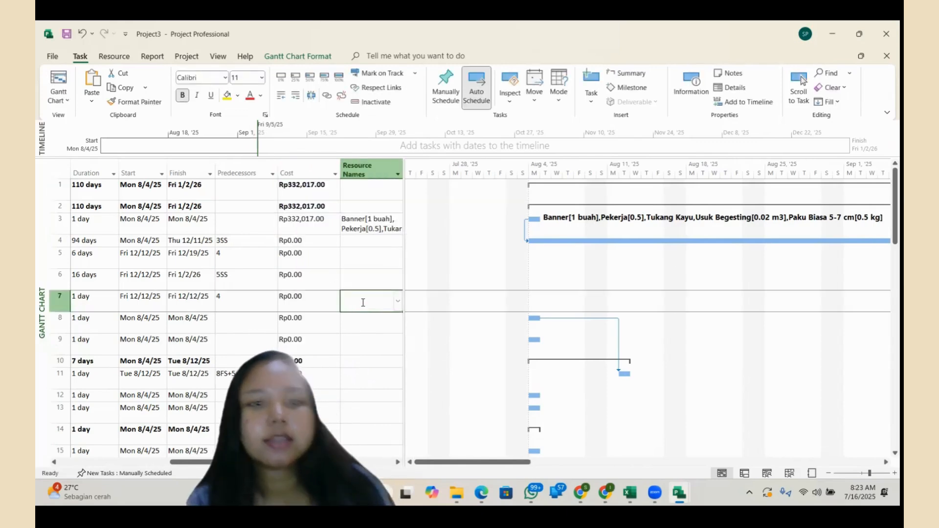
pyautogui.click(312, 225)
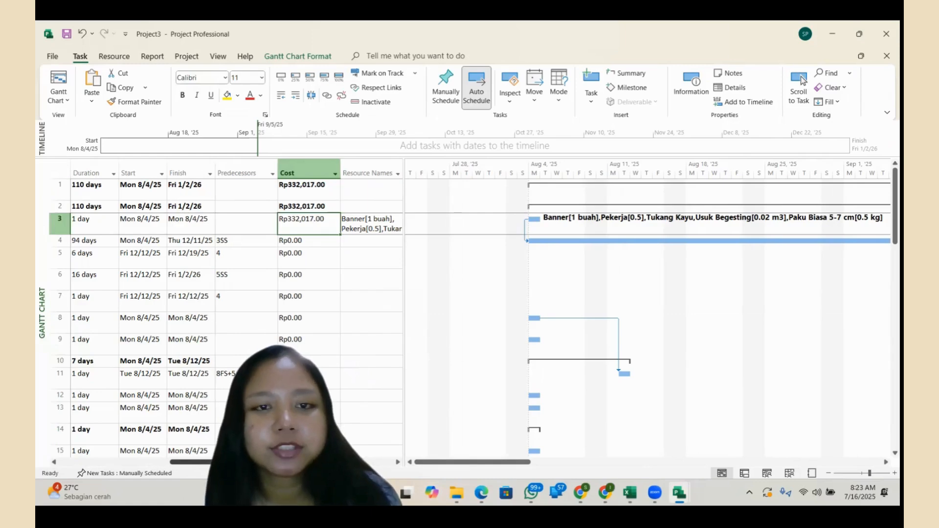
pyautogui.moveTo(295, 462); pyautogui.dragTo(185, 453)
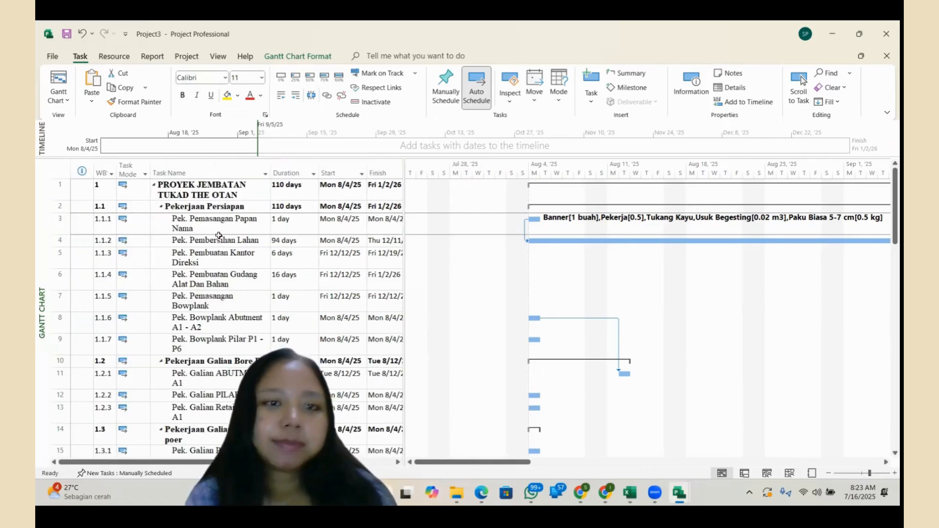
pyautogui.moveTo(187, 455); pyautogui.dragTo(325, 457)
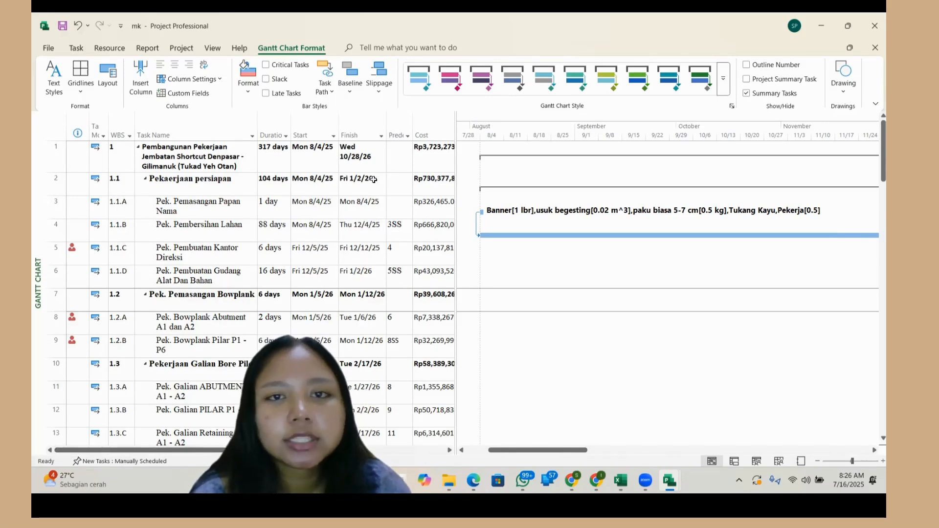
# In the mk project, review the durations, predecessors and costs of the tasks from Pekerjaan persiapan to SUB. Struktur PILAR P1
pyautogui.moveTo(276, 450); pyautogui.dragTo(327, 449)
pyautogui.scroll(-1, 275, 326)
pyautogui.scroll(1, 275, 326)
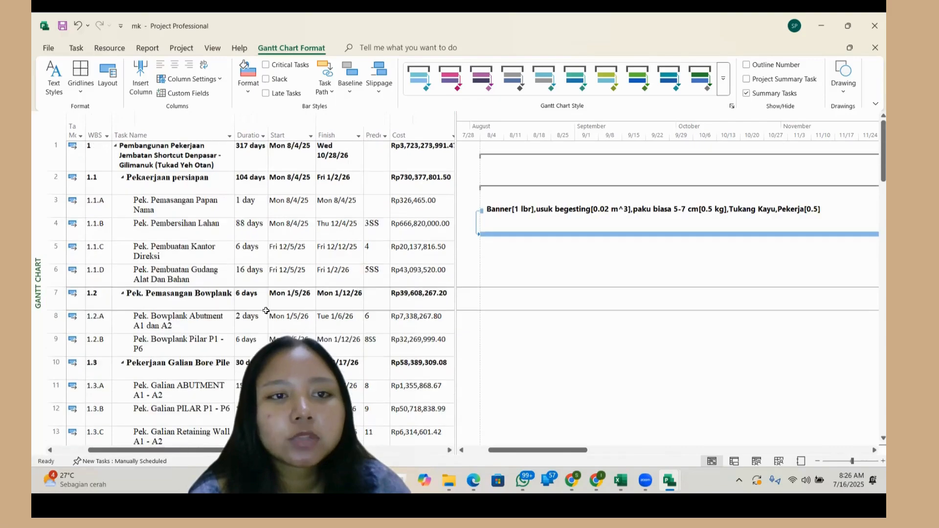
pyautogui.scroll(-10, 288, 336)
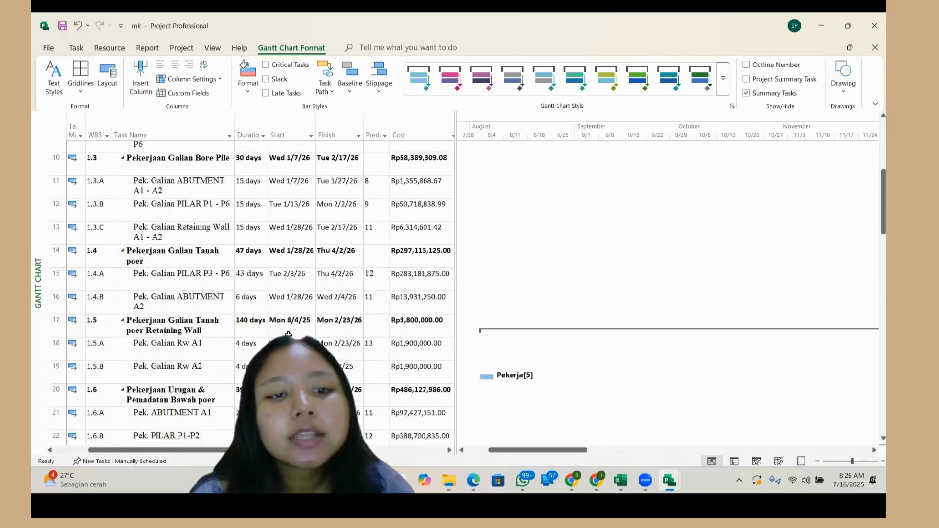
pyautogui.scroll(-11, 287, 326)
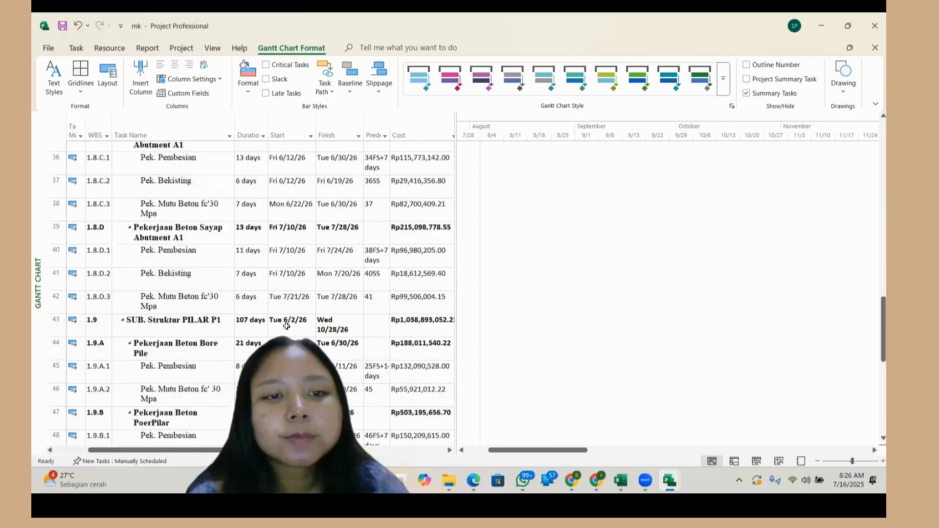
pyautogui.scroll(7, 201, 315)
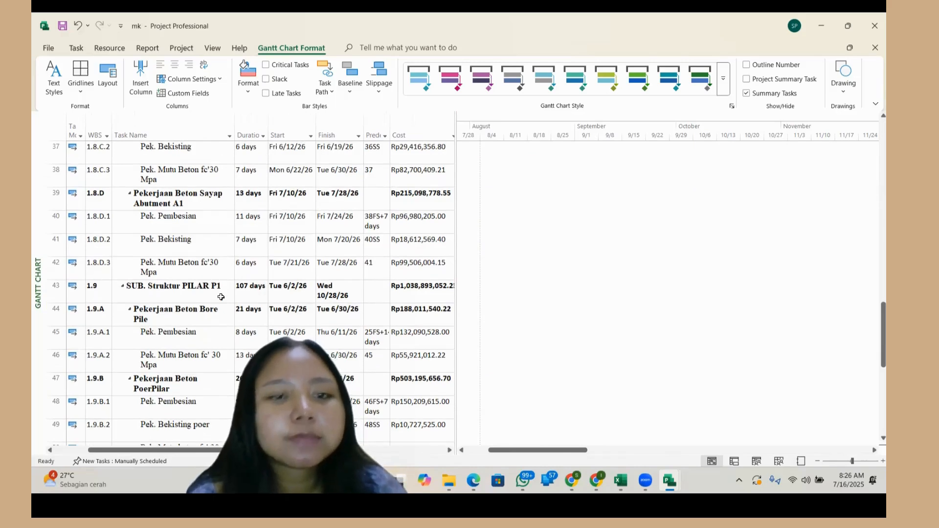
pyautogui.scroll(10, 215, 340)
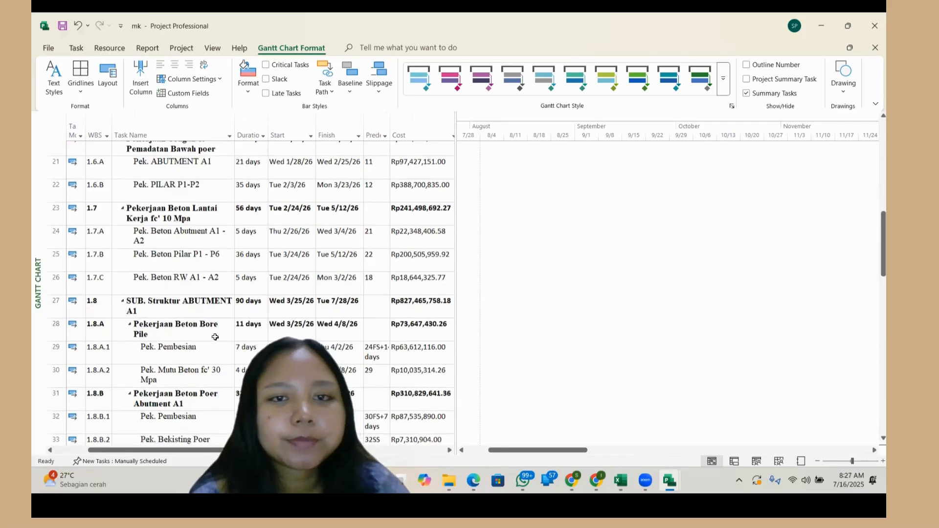
pyautogui.scroll(2, 216, 335)
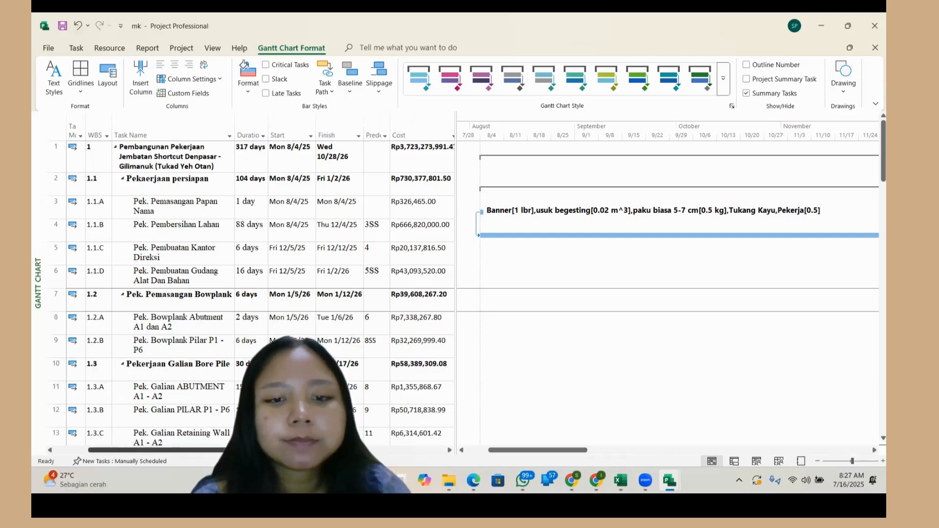
# Review the costs and resource names of the mk tasks down to the Pekerjaan Beton Balok group under SUB. Struktur PILAR P1
pyautogui.moveTo(313, 450); pyautogui.dragTo(424, 451)
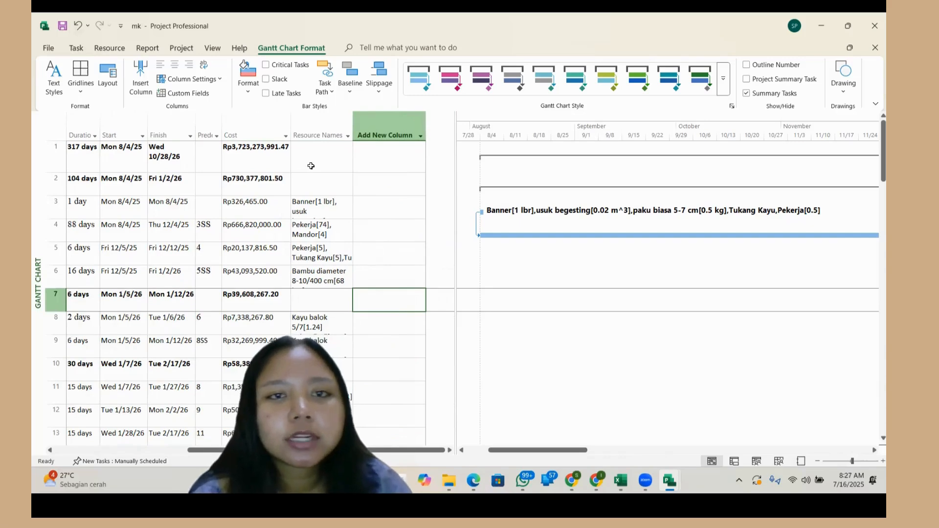
pyautogui.scroll(-8, 292, 276)
pyautogui.scroll(-6, 292, 275)
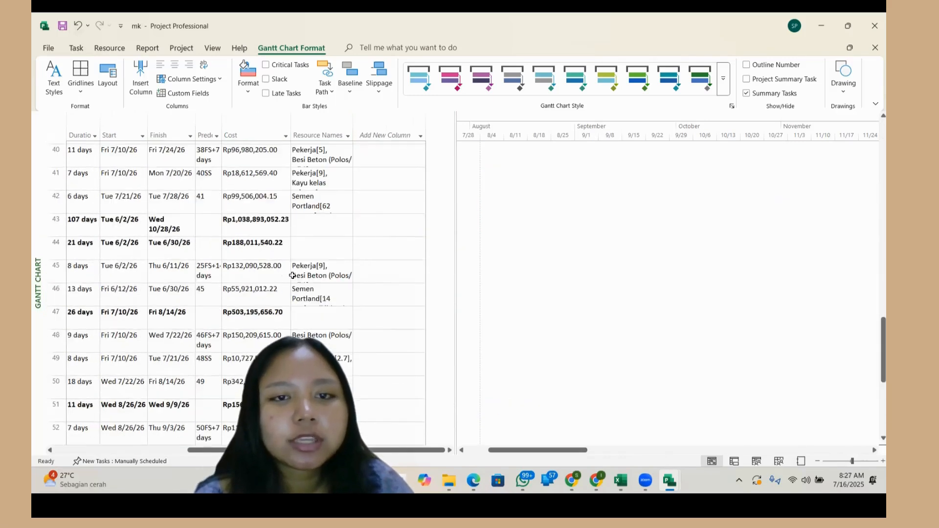
pyautogui.hscroll(-5, 253, 335)
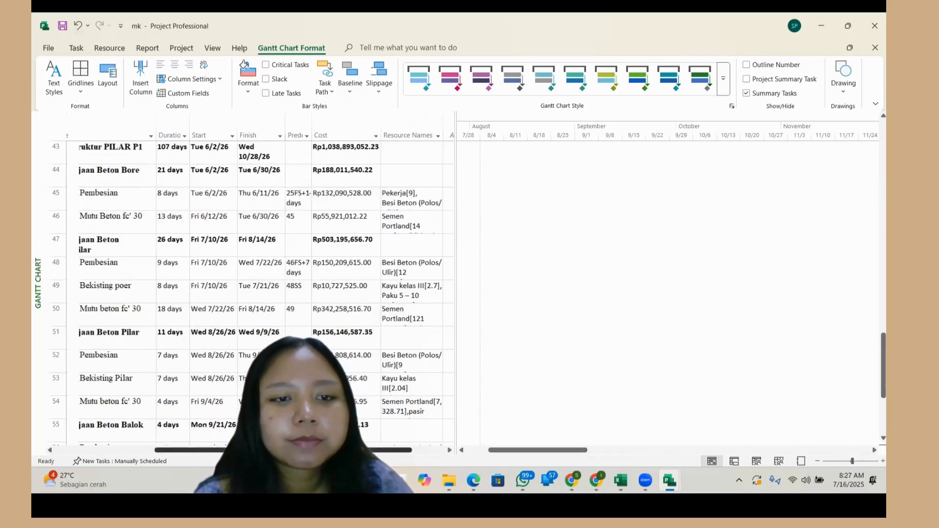
pyautogui.scroll(2, 253, 335)
pyautogui.scroll(12, 254, 326)
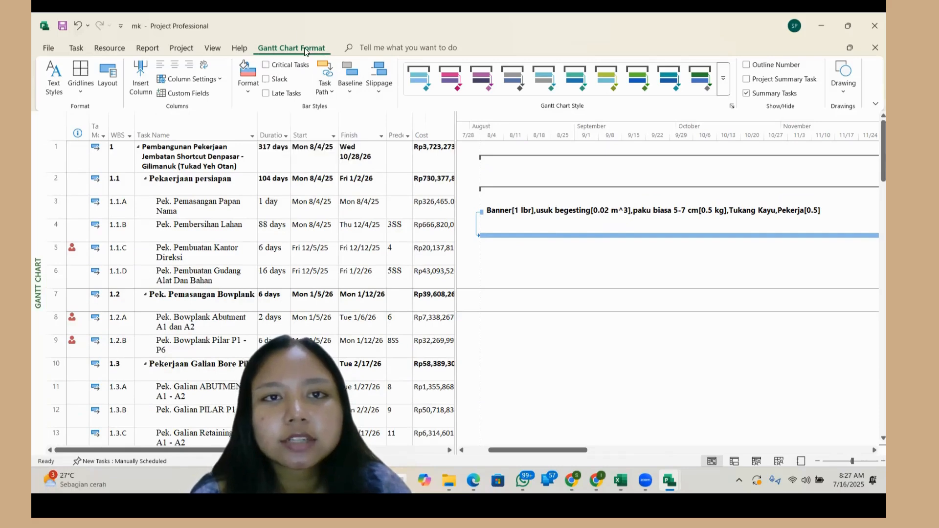
# Highlight the critical tasks in the Gantt chart and check the bars down to the SUB. Struktur PILAR P1 tasks
pyautogui.click(265, 65)
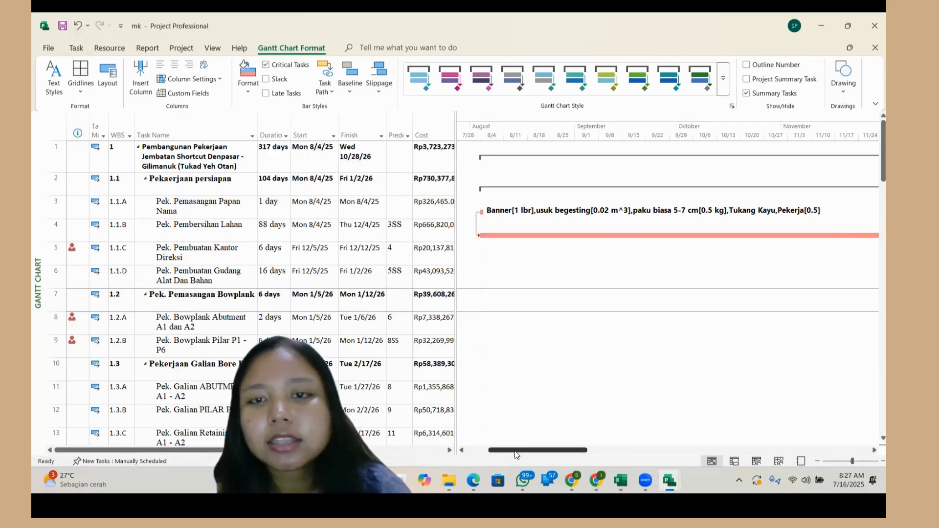
pyautogui.moveTo(520, 452); pyautogui.dragTo(697, 451)
pyautogui.scroll(-1, 610, 269)
pyautogui.scroll(-1, 610, 269)
pyautogui.scroll(-1, 640, 371)
pyautogui.scroll(-4, 638, 371)
pyautogui.scroll(-5, 696, 370)
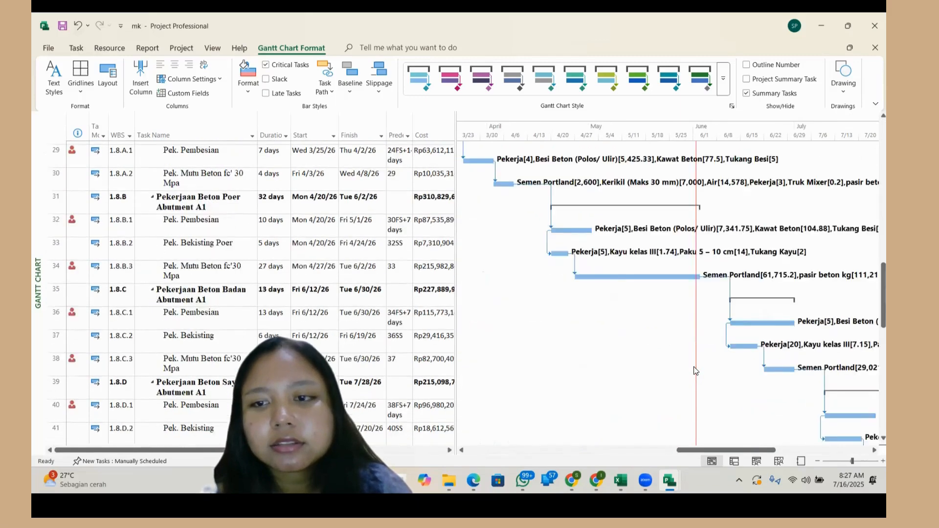
pyautogui.scroll(-5, 695, 371)
pyautogui.hscroll(5, 714, 381)
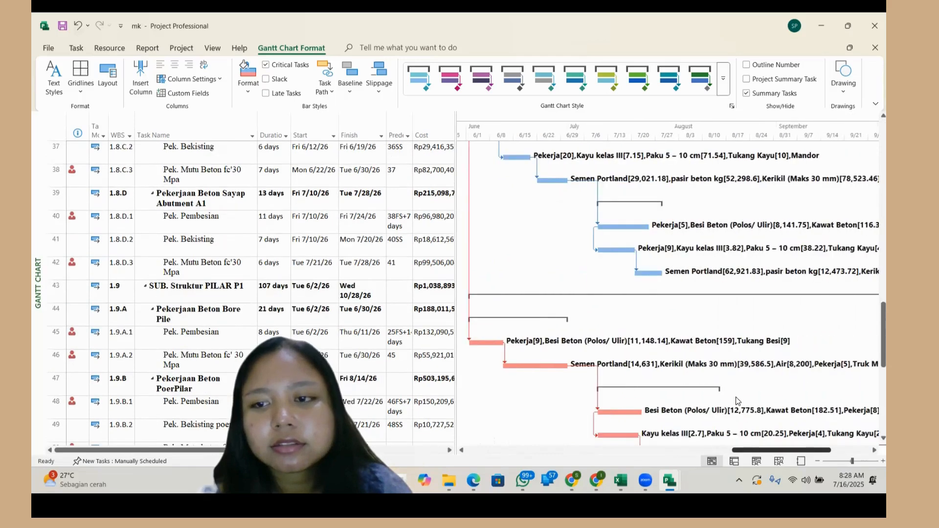
pyautogui.scroll(4, 733, 394)
pyautogui.scroll(10, 732, 393)
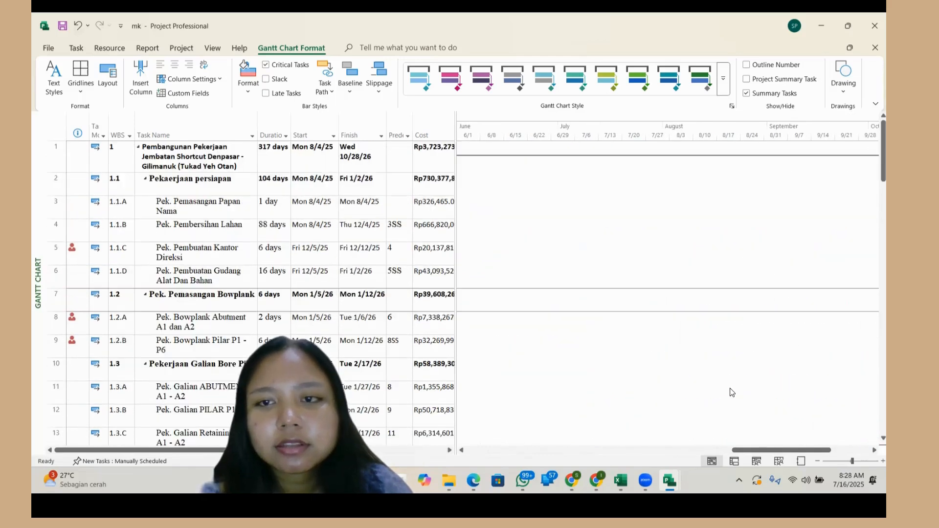
pyautogui.moveTo(743, 450); pyautogui.dragTo(497, 473)
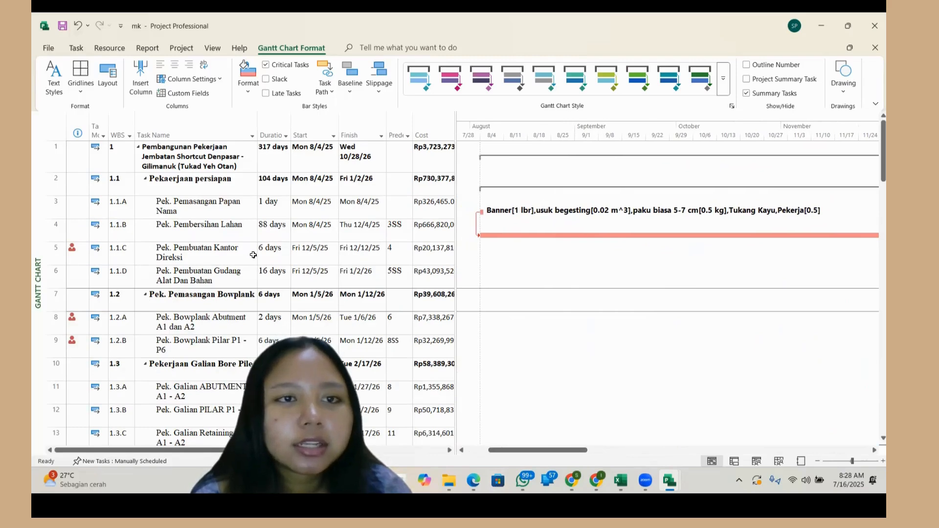
# Set the text style color of Critical Tasks to dark red
pyautogui.click(201, 128)
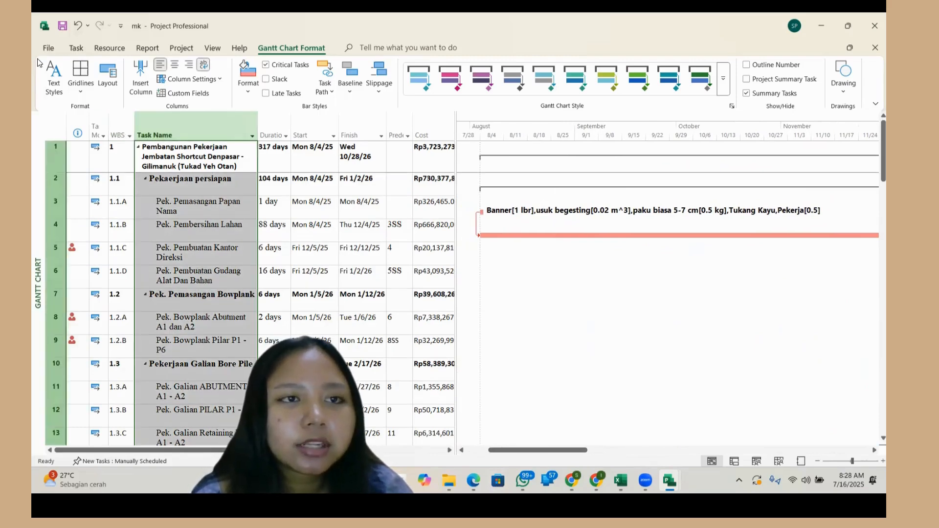
pyautogui.click(53, 86)
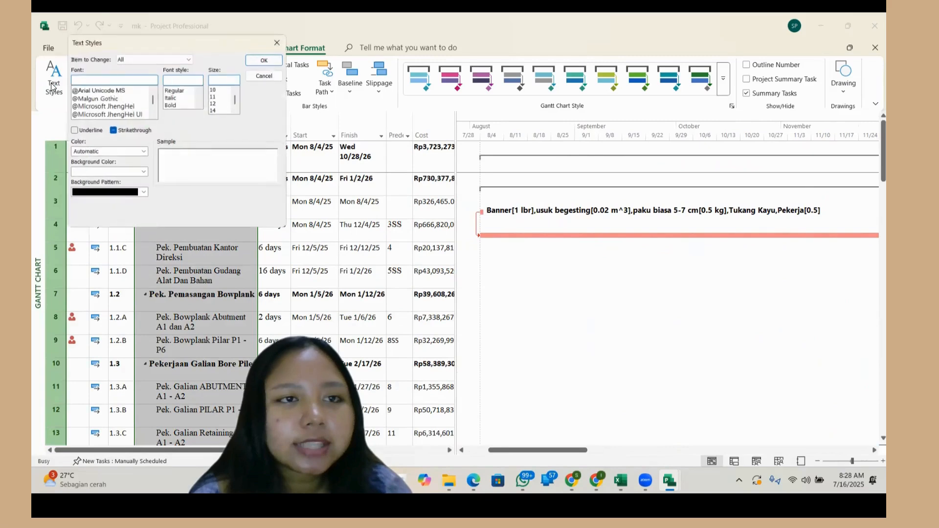
pyautogui.click(189, 58)
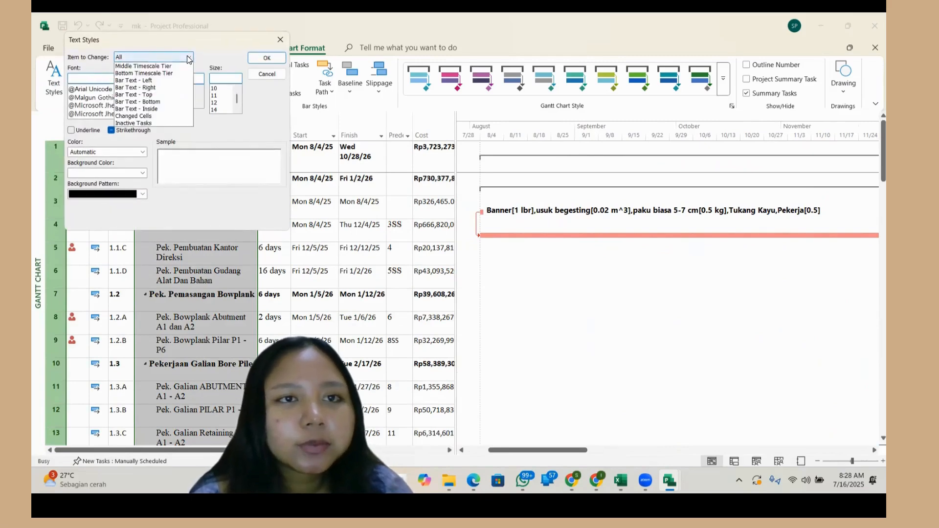
pyautogui.click(174, 87)
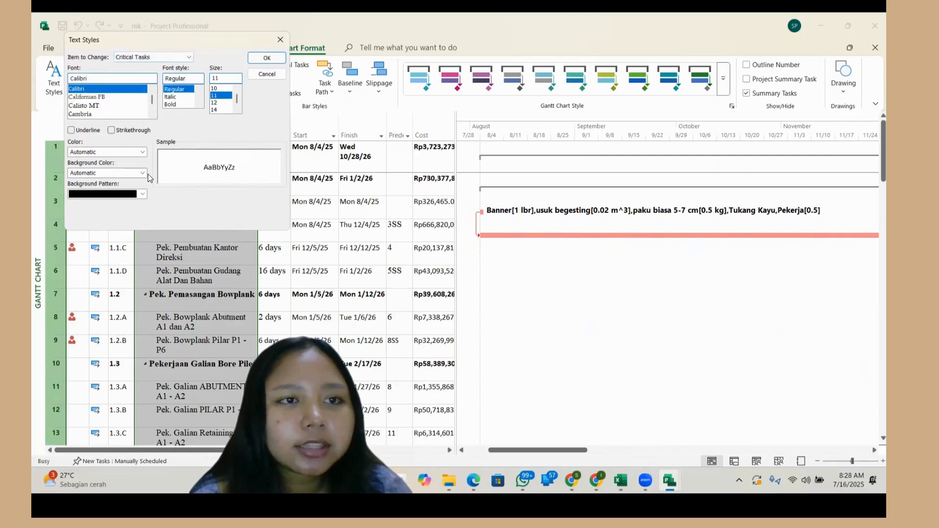
pyautogui.click(141, 152)
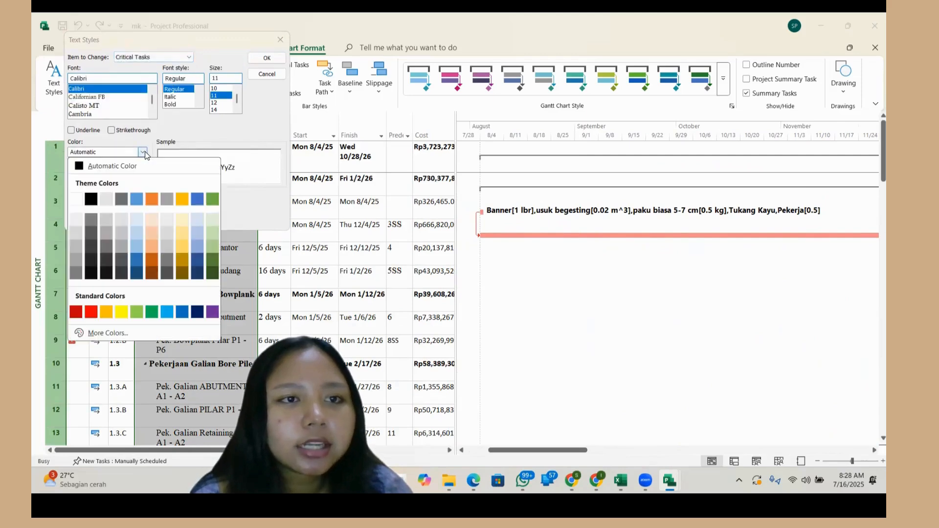
pyautogui.click(77, 312)
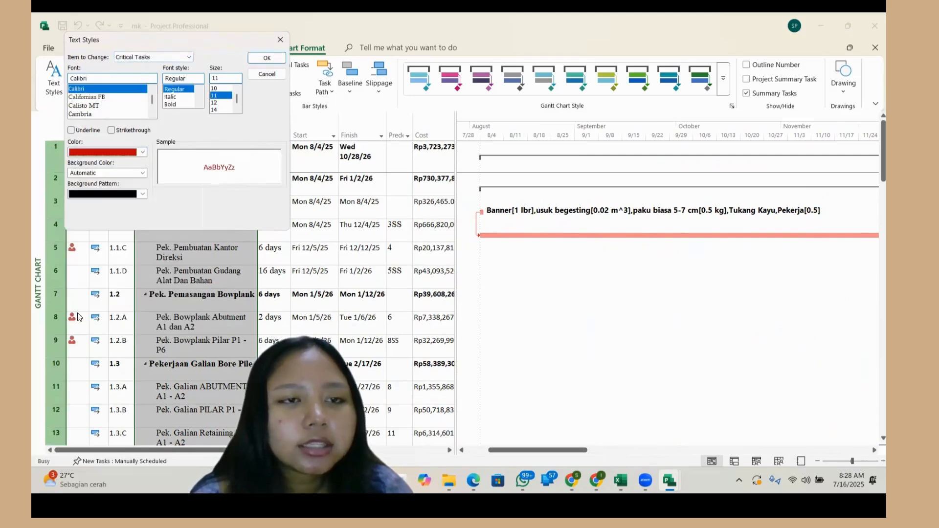
pyautogui.click(277, 55)
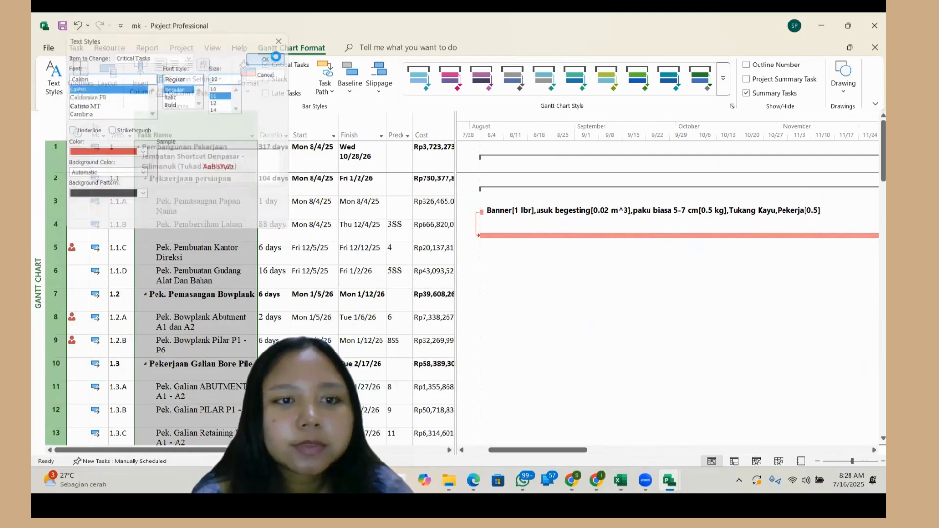
# Review which task rows are critical down to SUB. Struktur PILAR P1, and check the costs and resource names of the first tasks
pyautogui.scroll(-5, 287, 225)
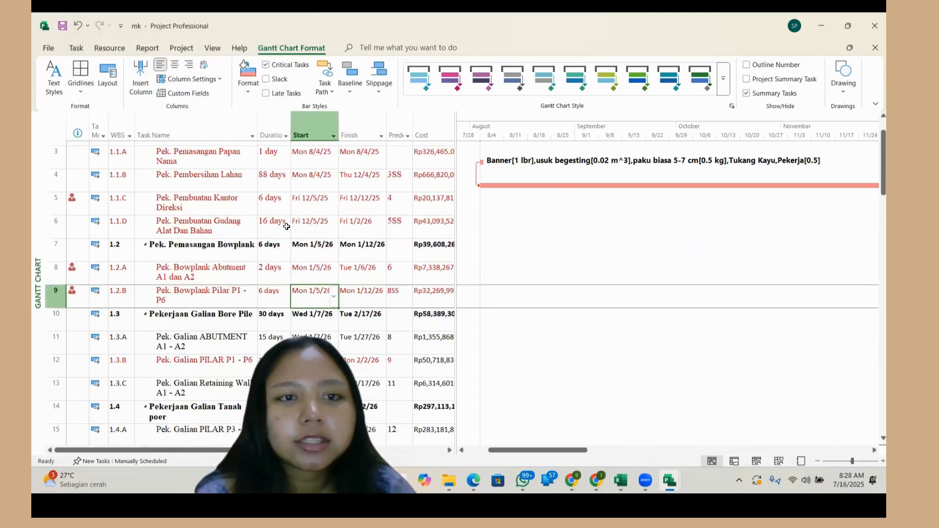
pyautogui.scroll(-12, 287, 226)
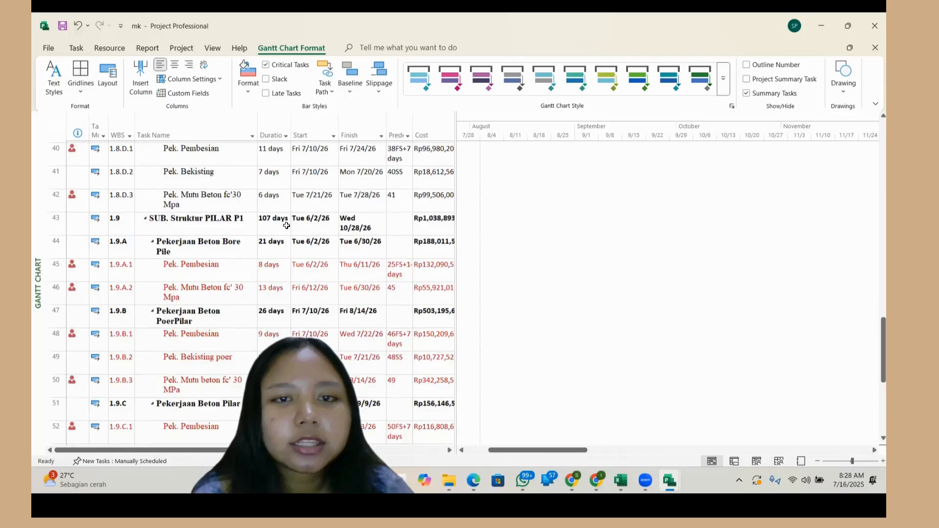
pyautogui.scroll(-5, 287, 226)
pyautogui.scroll(7, 286, 226)
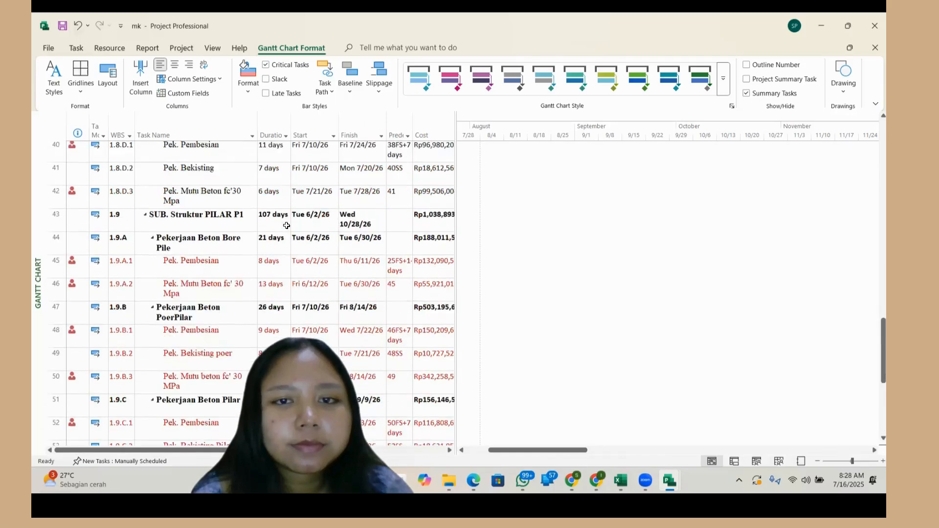
pyautogui.scroll(14, 287, 226)
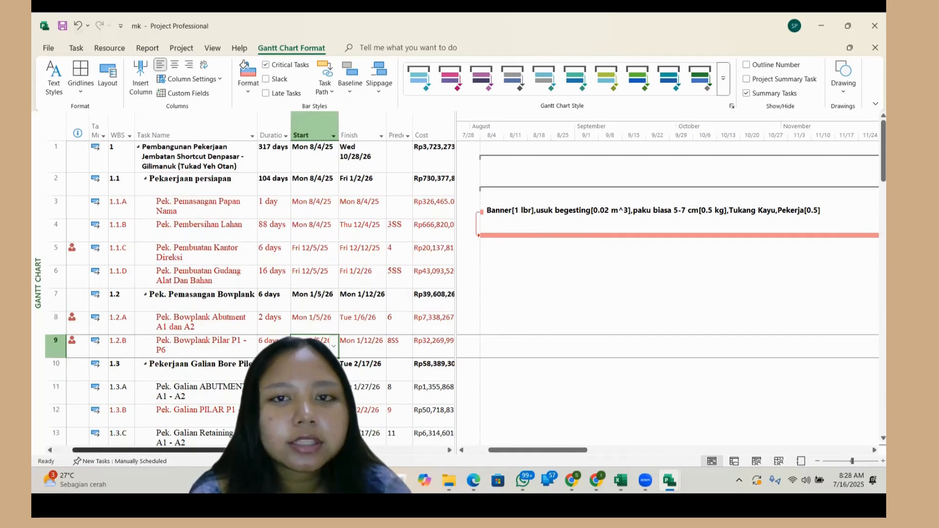
pyautogui.hscroll(2, 255, 282)
pyautogui.moveTo(349, 450); pyautogui.dragTo(406, 454)
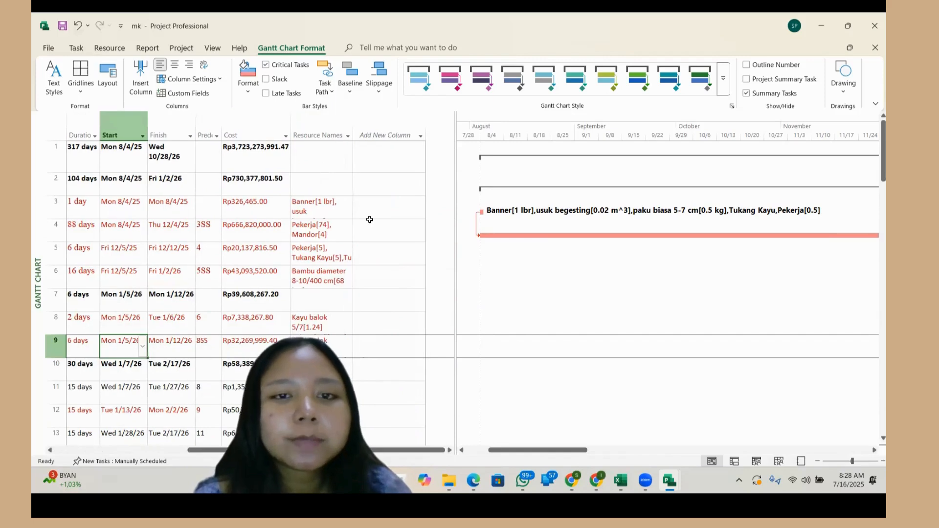
pyautogui.moveTo(337, 450)
pyautogui.mouseDown()
pyautogui.moveTo(237, 448)
pyautogui.moveTo(345, 449)
pyautogui.mouseUp()
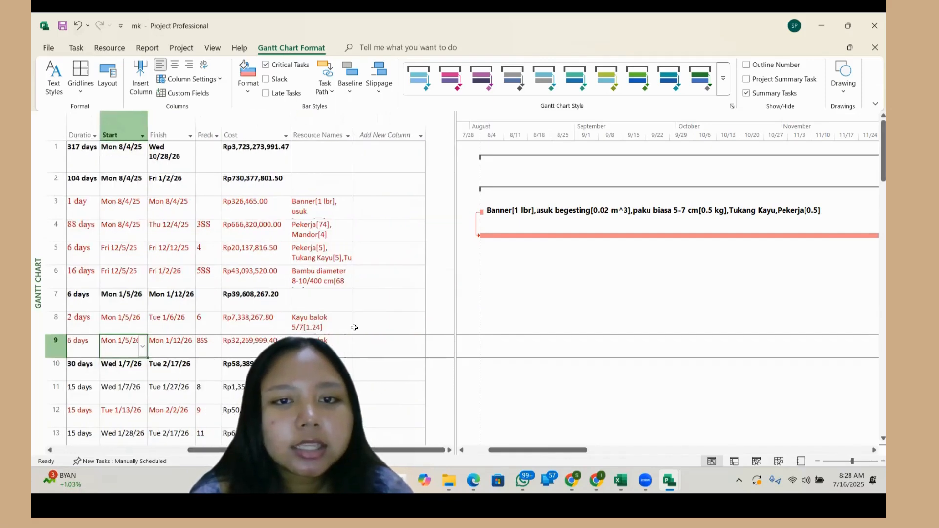
# Set the Pekerja units to 80 in the resource assignment of Pek. Pembersihan Lahan and close the assignment
pyautogui.click(329, 230)
pyautogui.rightClick(329, 232)
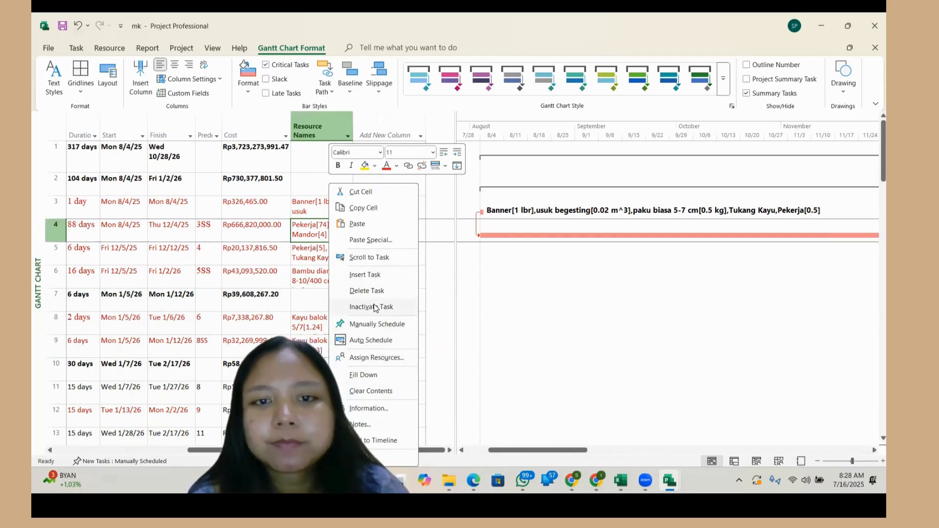
pyautogui.click(376, 359)
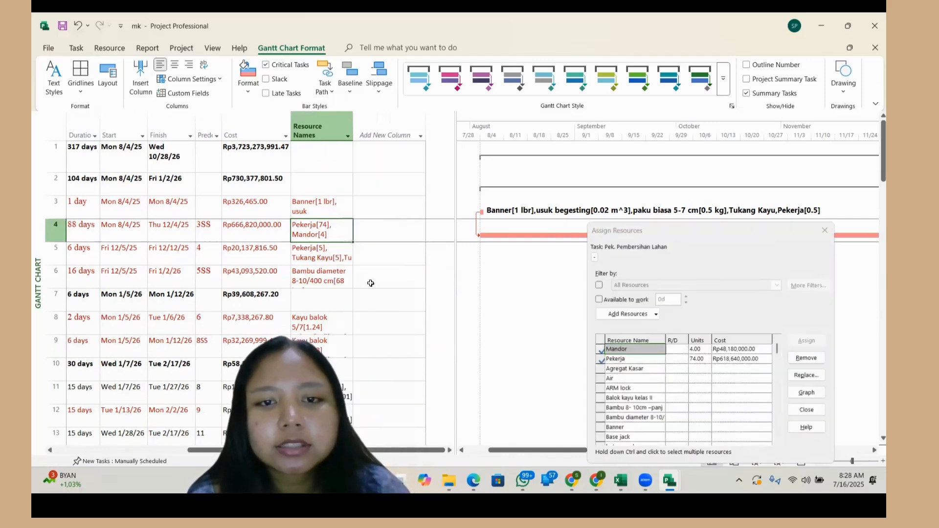
pyautogui.click(697, 361)
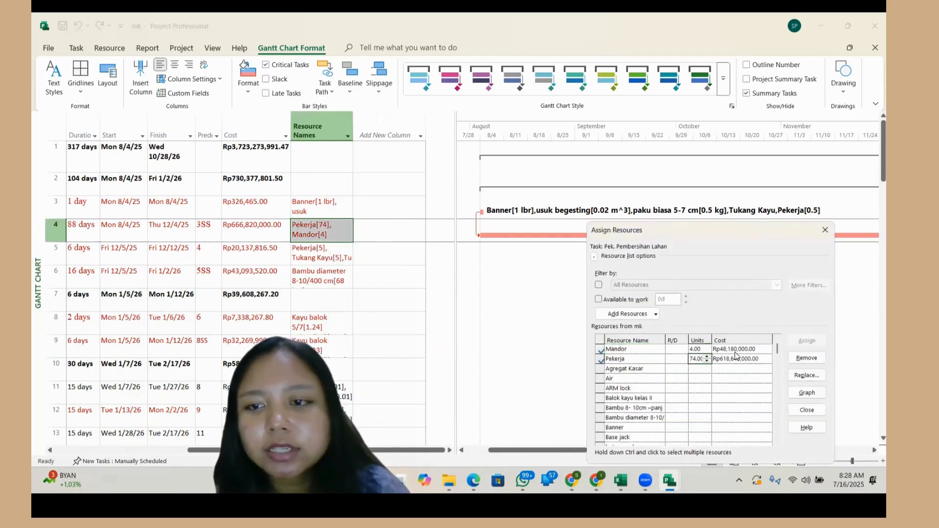
pyautogui.write('80')
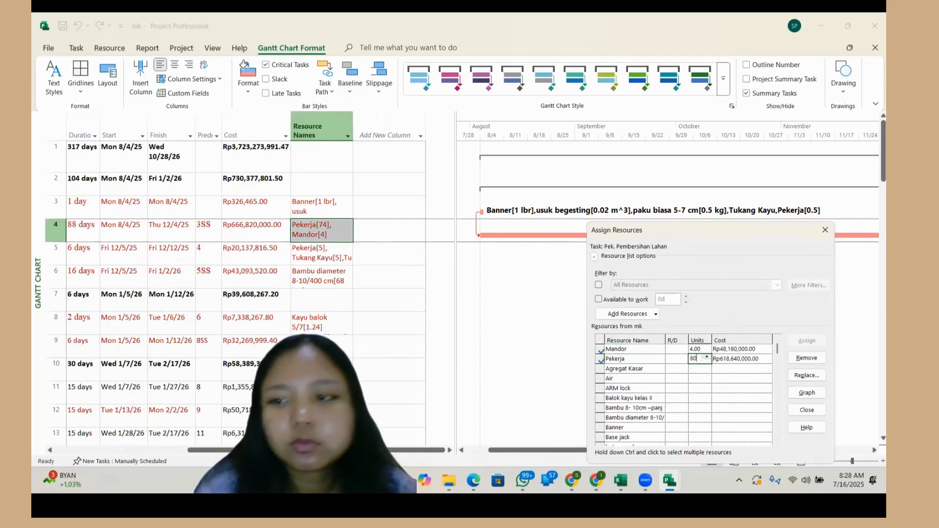
pyautogui.press('Return')
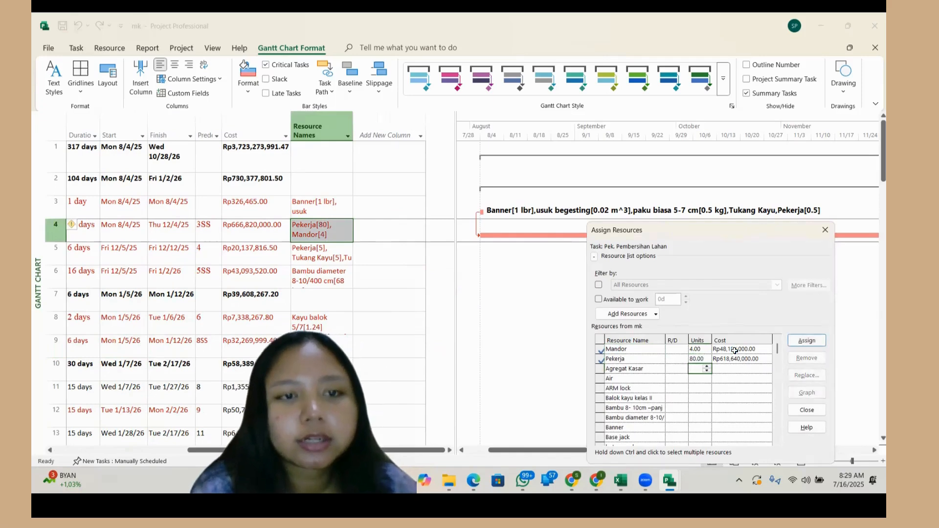
pyautogui.click(826, 229)
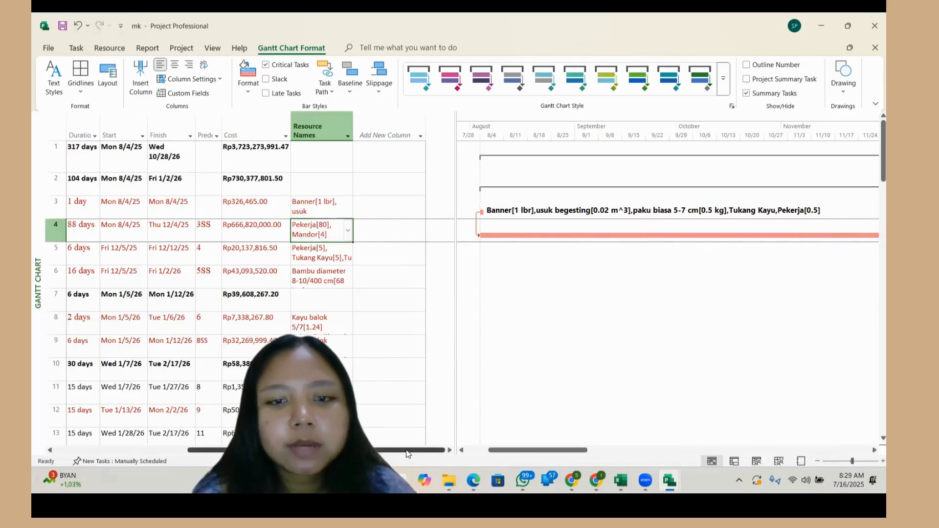
# Undo the Pekerja units change on Pek. Pembersihan Lahan, keeping the dark red text style of the critical tasks
pyautogui.moveTo(404, 451); pyautogui.dragTo(392, 450)
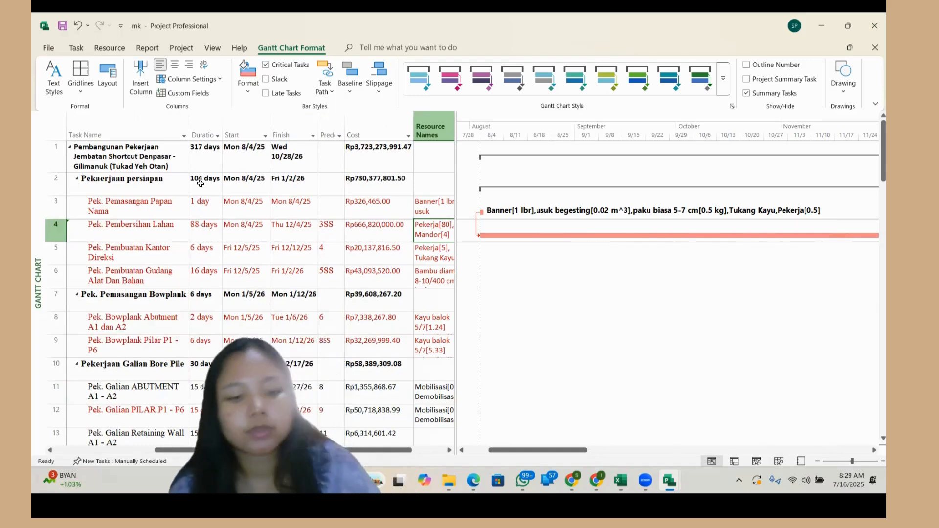
pyautogui.hotkey('ctrl', 'z')
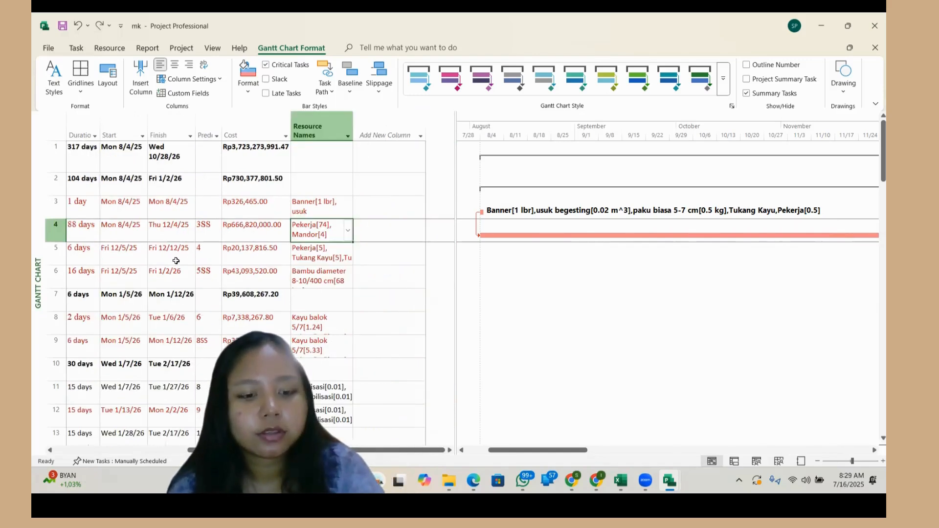
pyautogui.hotkey('ctrl', 'z')
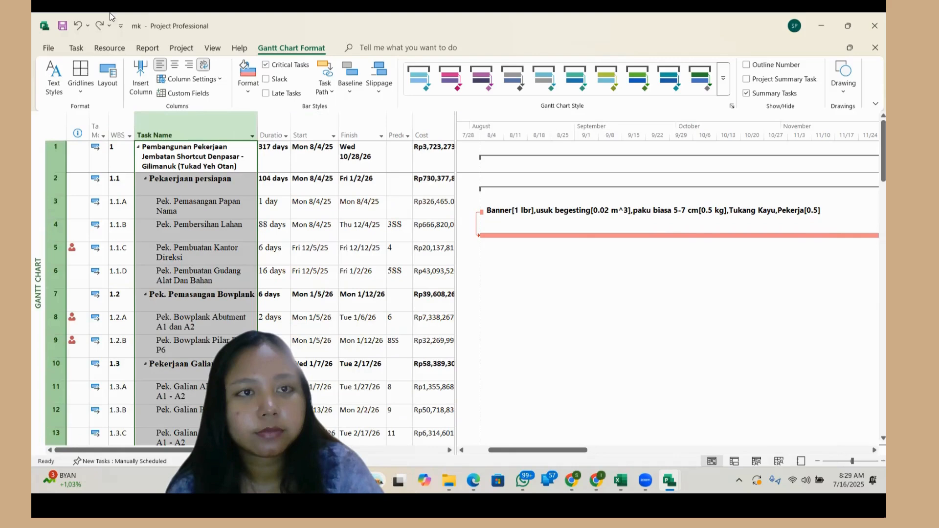
pyautogui.click(99, 26)
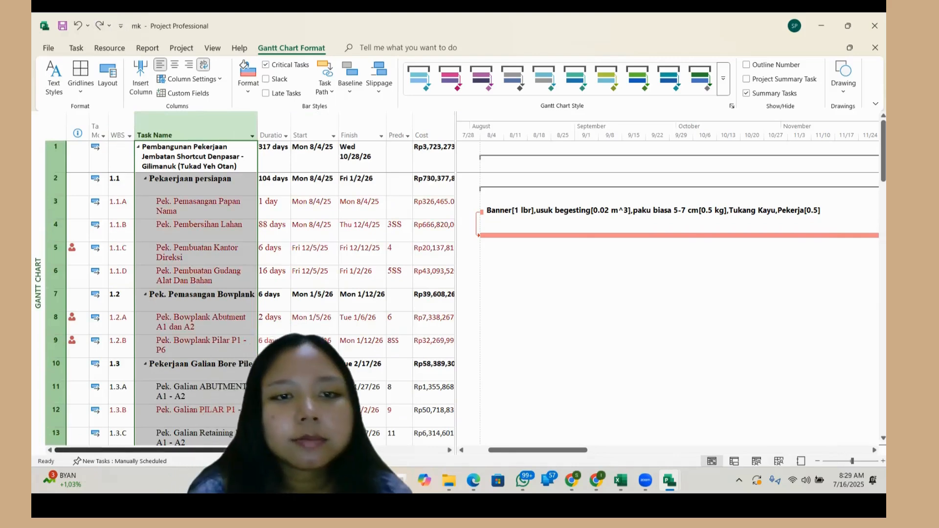
# Deselect the Task Name column and open the Cash Flow cost report
pyautogui.click(314, 369)
pyautogui.moveTo(313, 450)
pyautogui.mouseDown()
pyautogui.moveTo(330, 450)
pyautogui.moveTo(313, 450)
pyautogui.mouseUp()
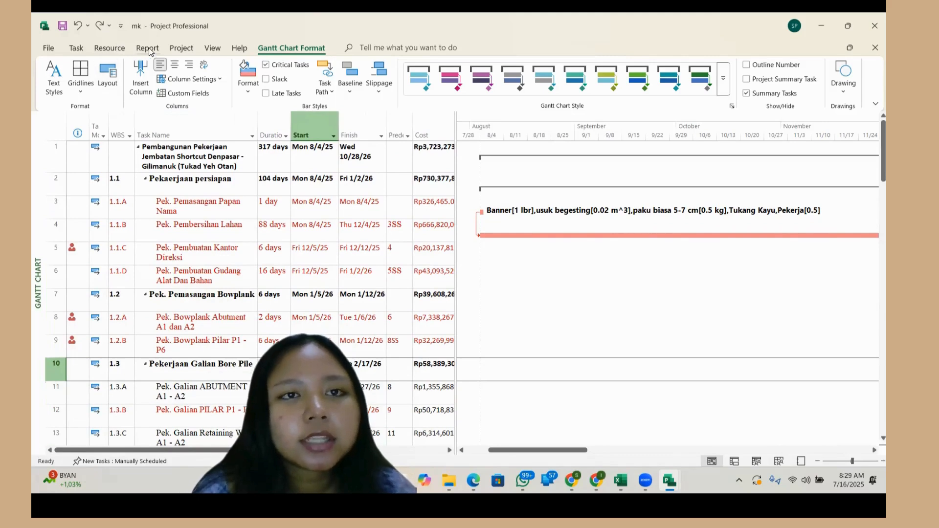
pyautogui.click(181, 48)
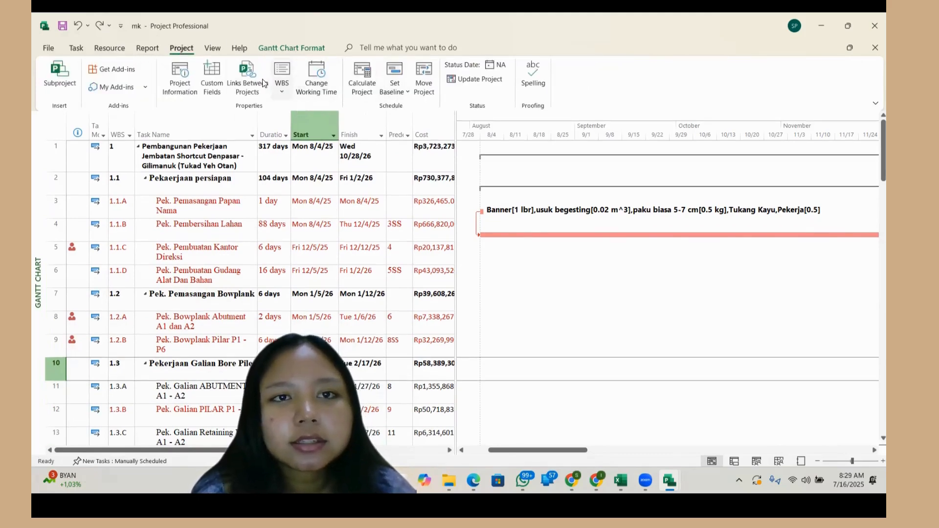
pyautogui.click(146, 48)
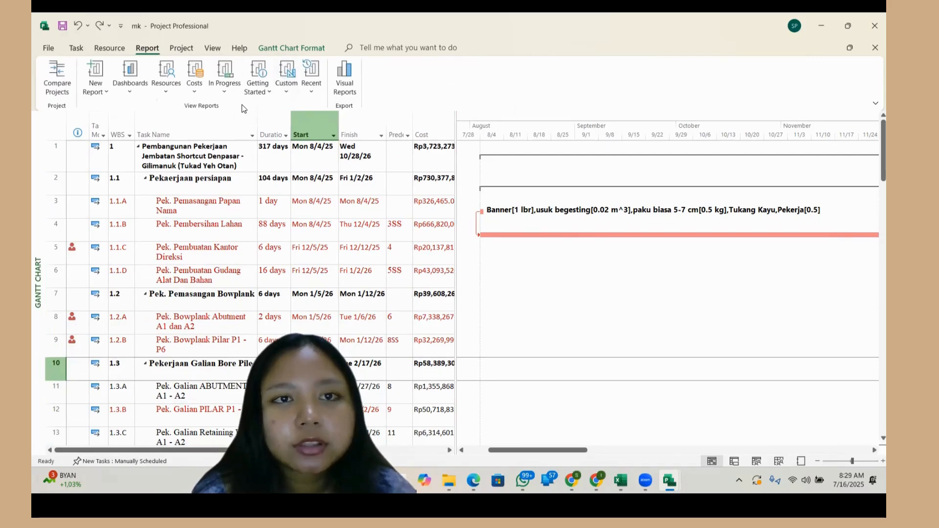
pyautogui.click(195, 90)
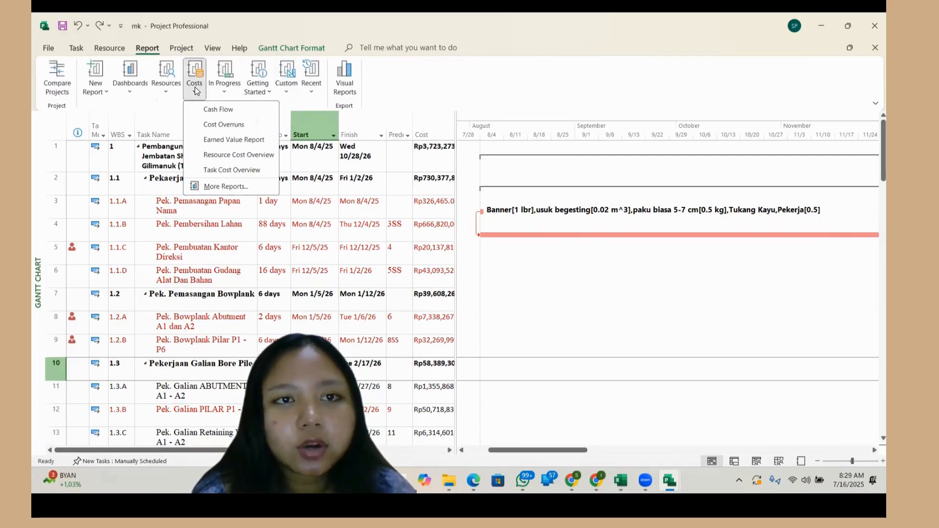
pyautogui.click(205, 109)
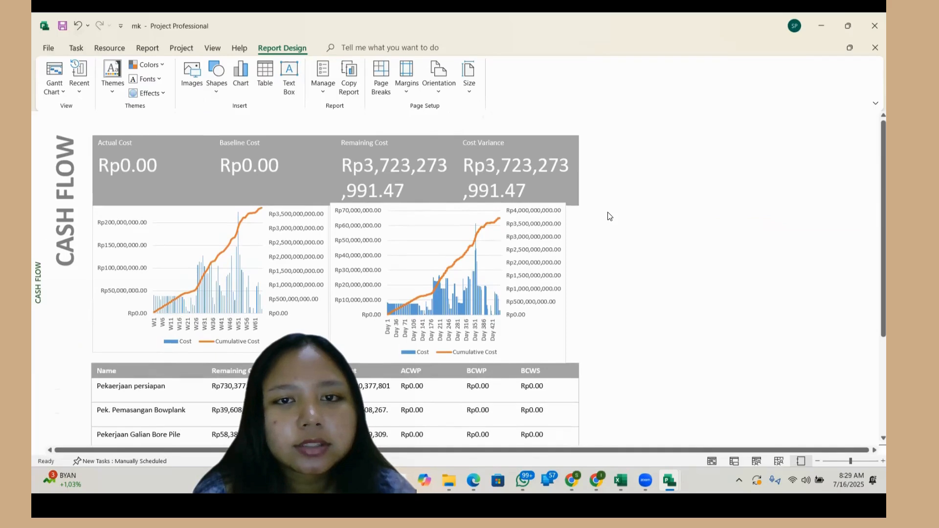
# Set the weekly cash flow chart's timescale to Weeks with the date format Week 1, Week 2, ... (From Start)
pyautogui.click(181, 220)
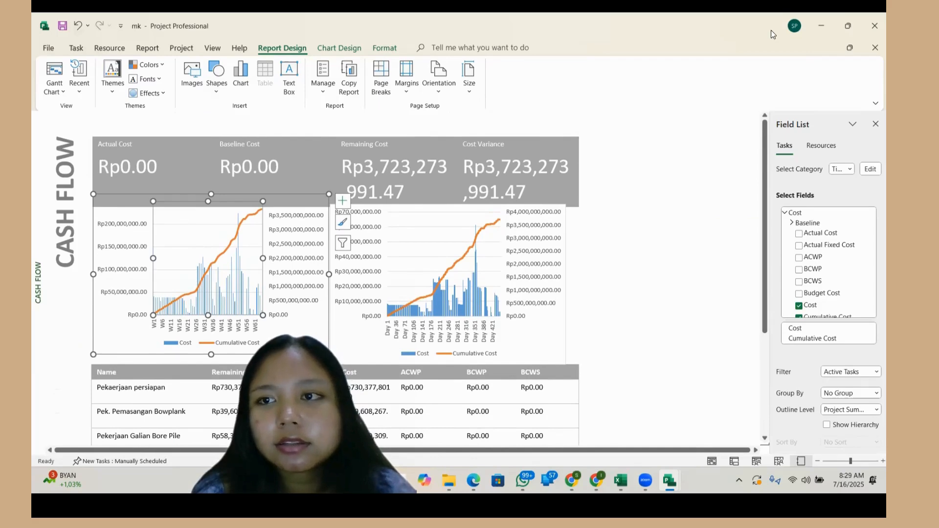
pyautogui.click(872, 168)
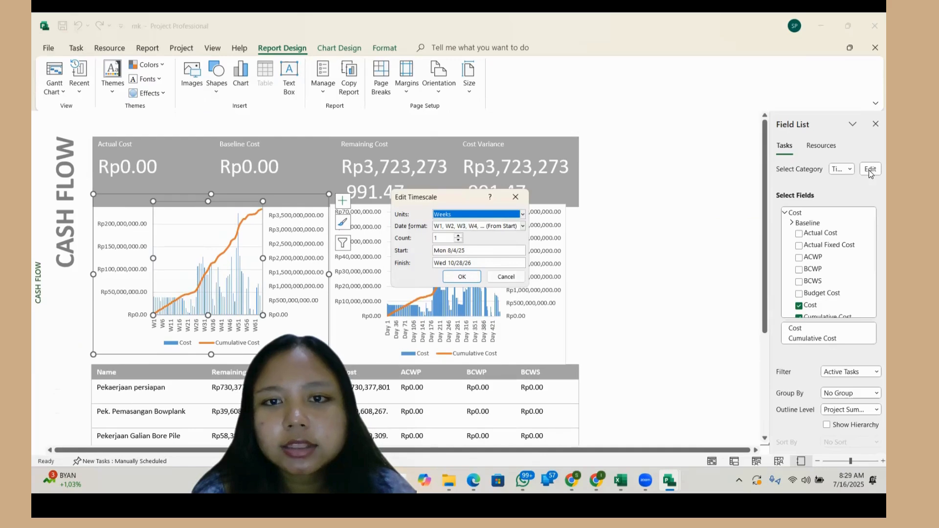
pyautogui.click(523, 215)
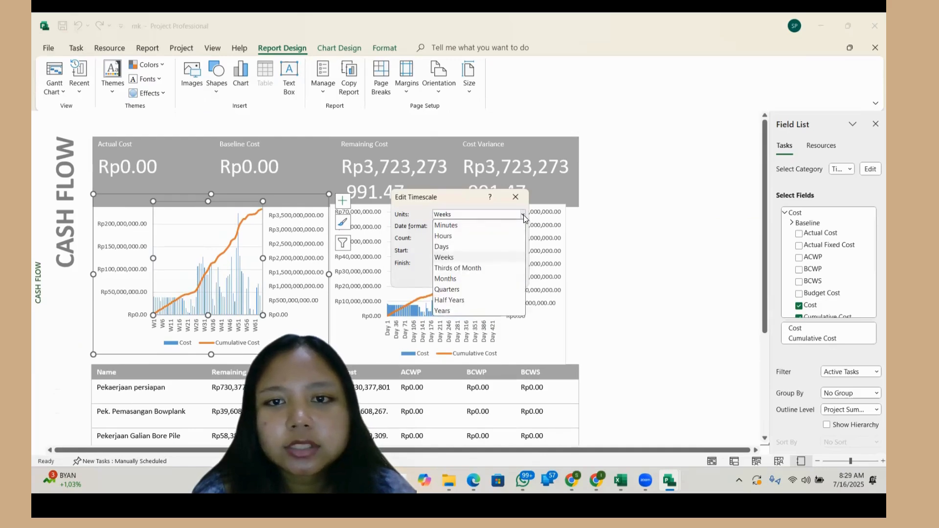
pyautogui.click(494, 260)
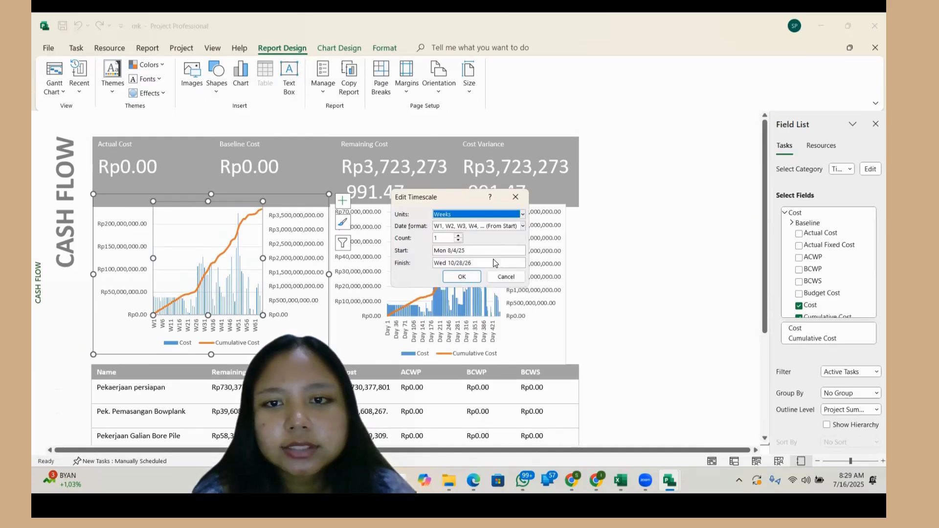
pyautogui.click(523, 226)
pyautogui.scroll(-2, 506, 357)
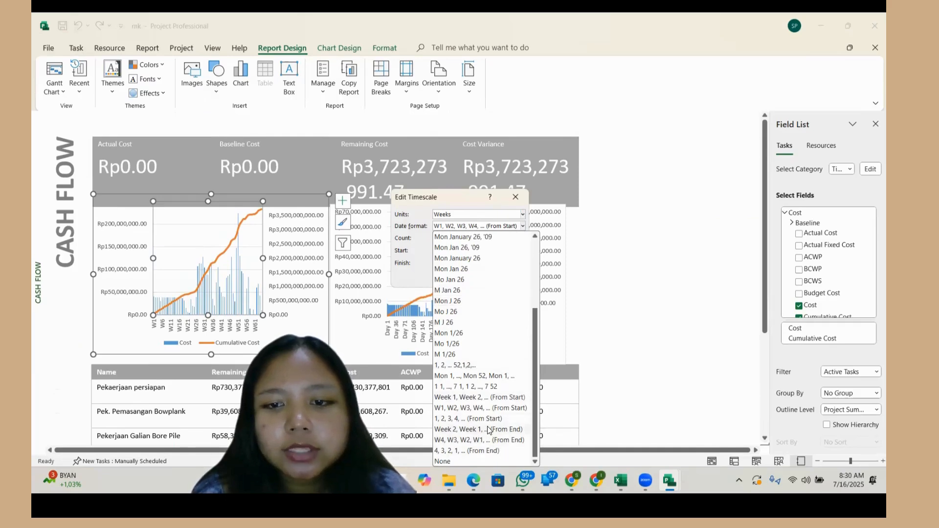
pyautogui.click(485, 399)
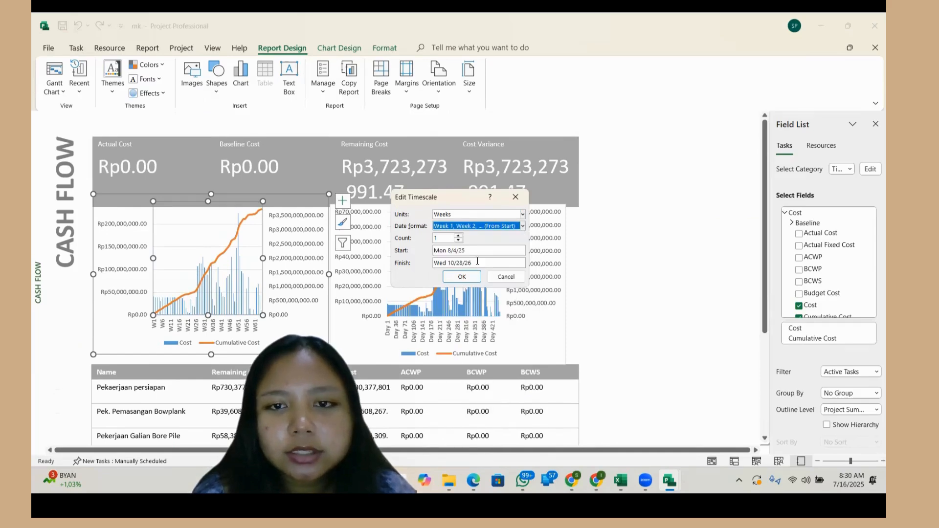
pyautogui.click(464, 277)
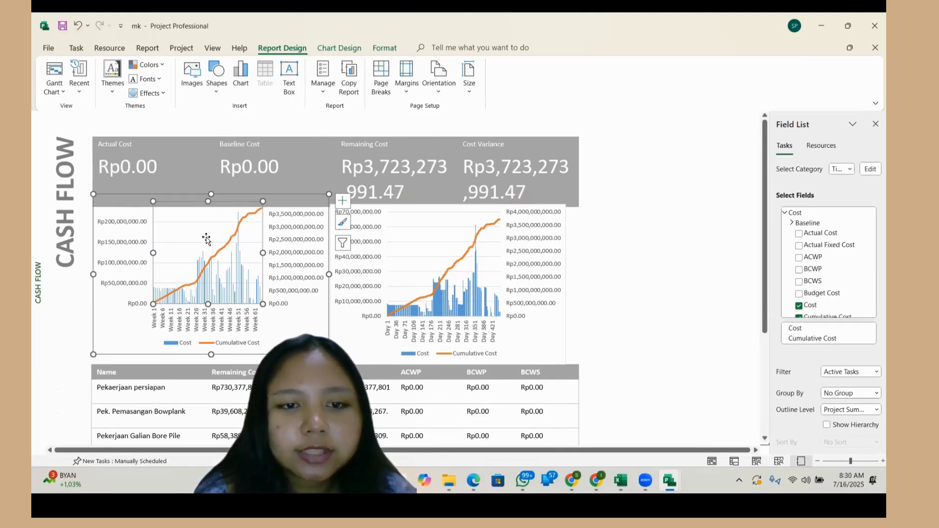
# Set the timescale units of the daily cost chart to Days, keeping the date format Day 1, Day 2, ... (From Start)
pyautogui.click(435, 208)
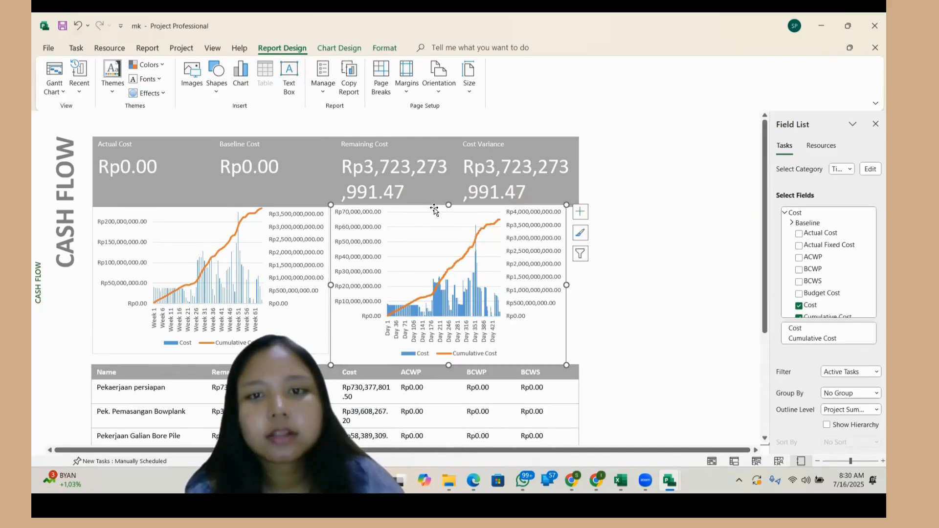
pyautogui.rightClick(434, 207)
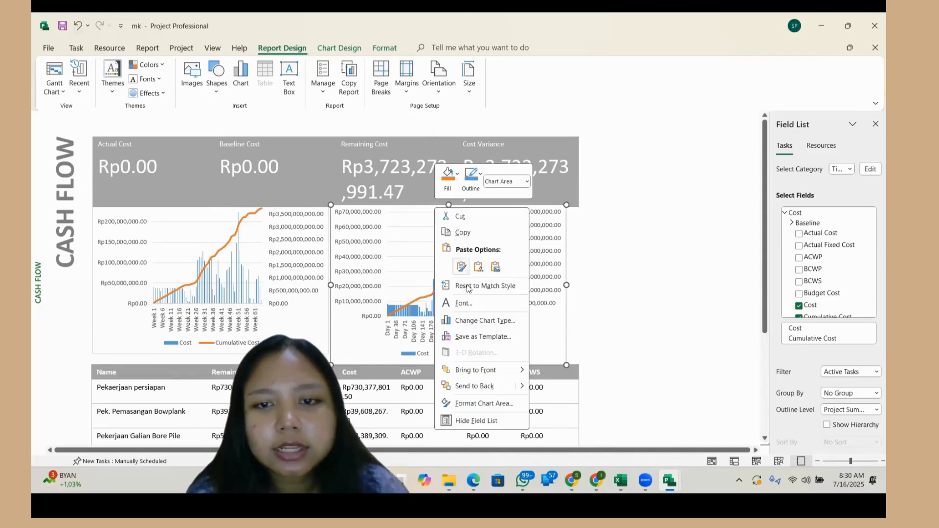
pyautogui.click(871, 171)
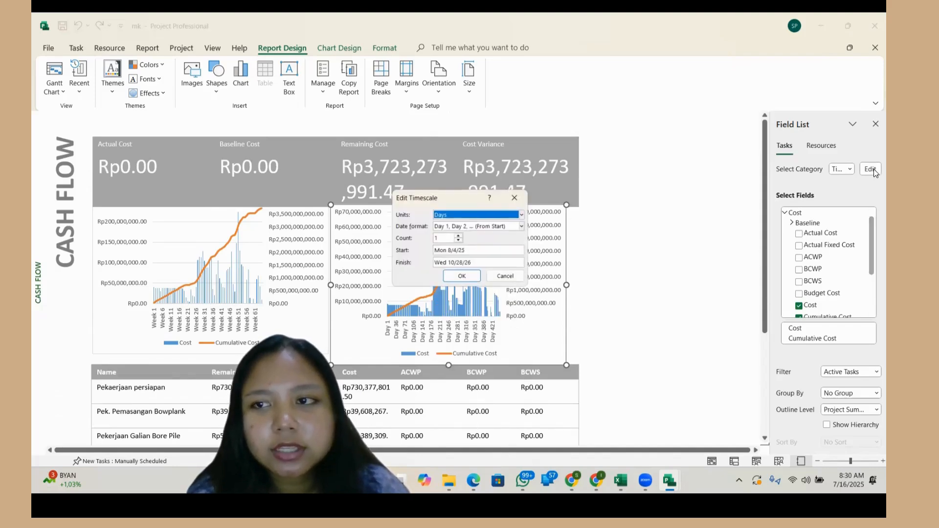
pyautogui.click(522, 215)
pyautogui.click(489, 248)
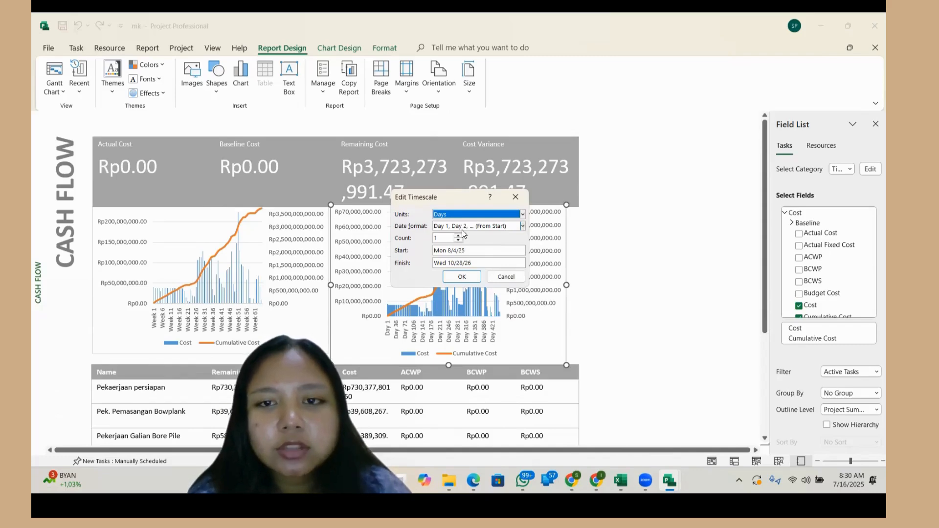
pyautogui.click(461, 276)
pyautogui.scroll(-1, 470, 242)
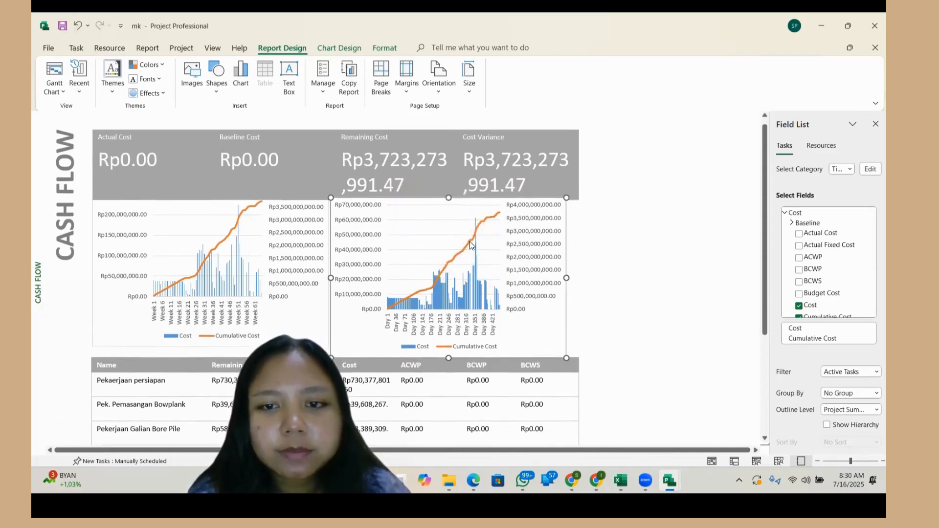
pyautogui.scroll(-1, 470, 241)
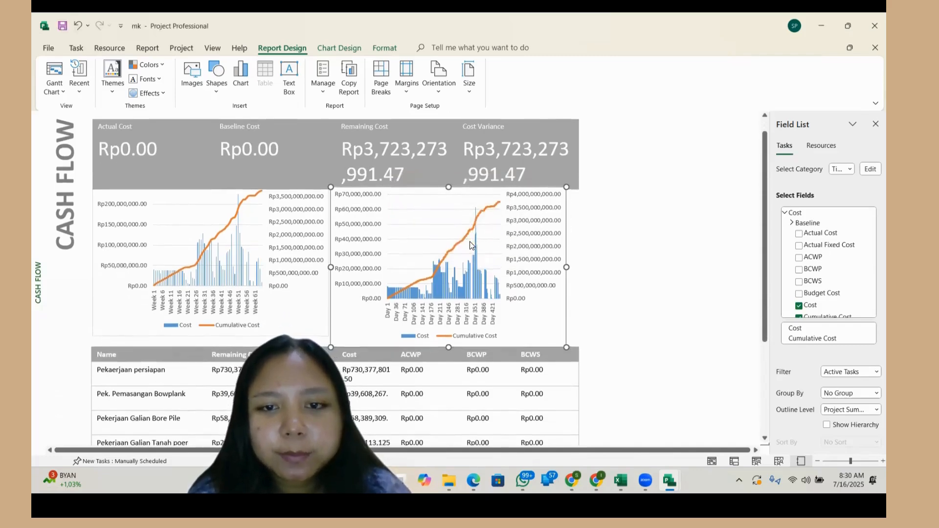
# Try the Active Tasks filter on the cash flow table, and set the filter back to All Tasks
pyautogui.click(164, 353)
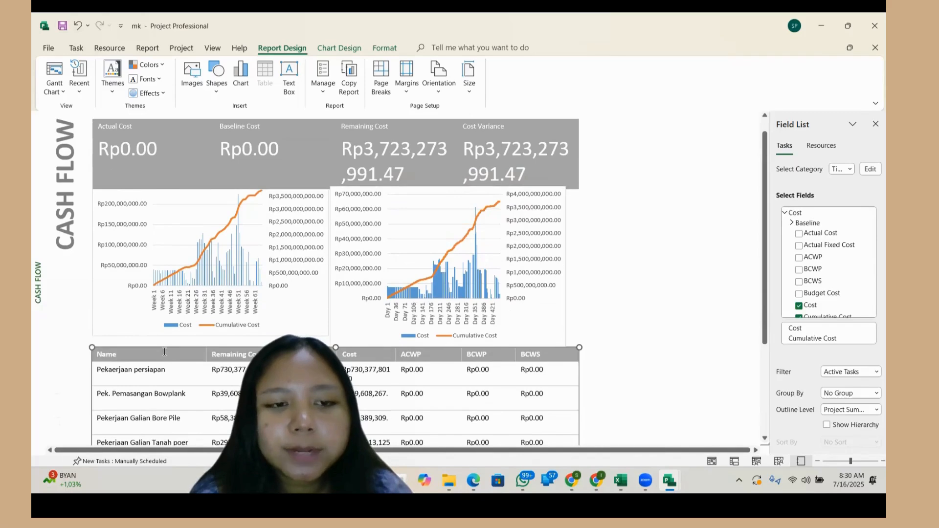
pyautogui.rightClick(135, 357)
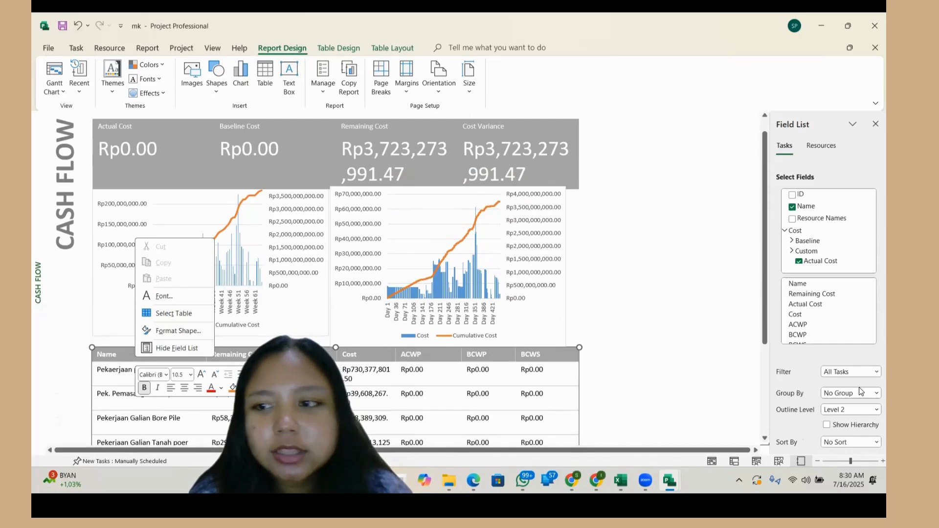
pyautogui.click(875, 372)
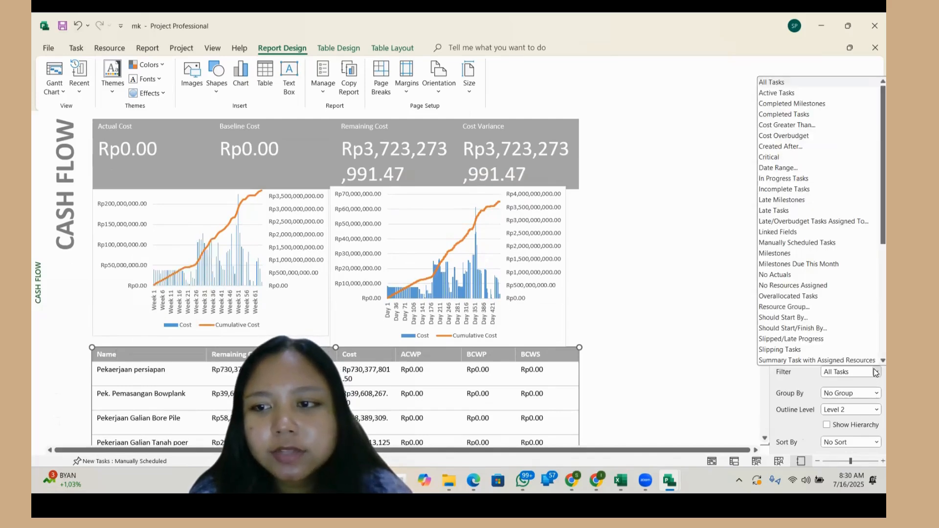
pyautogui.click(830, 94)
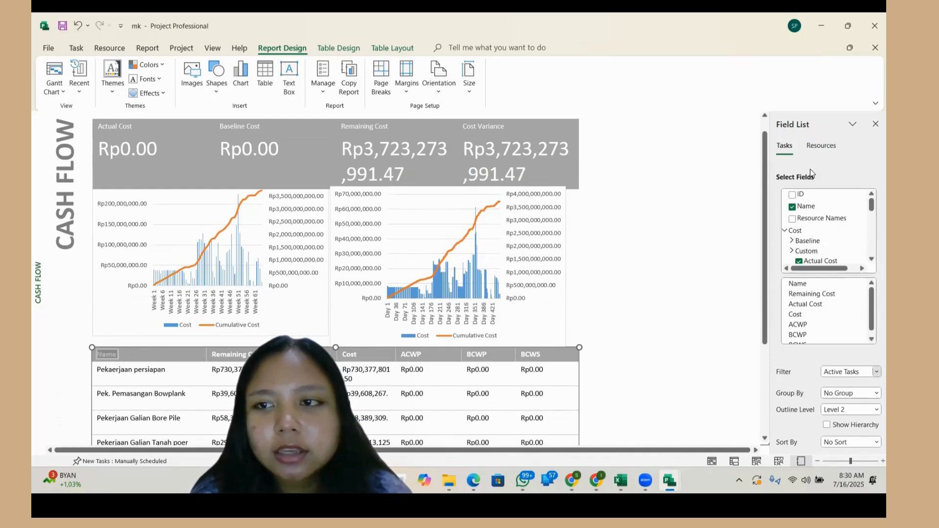
pyautogui.click(876, 373)
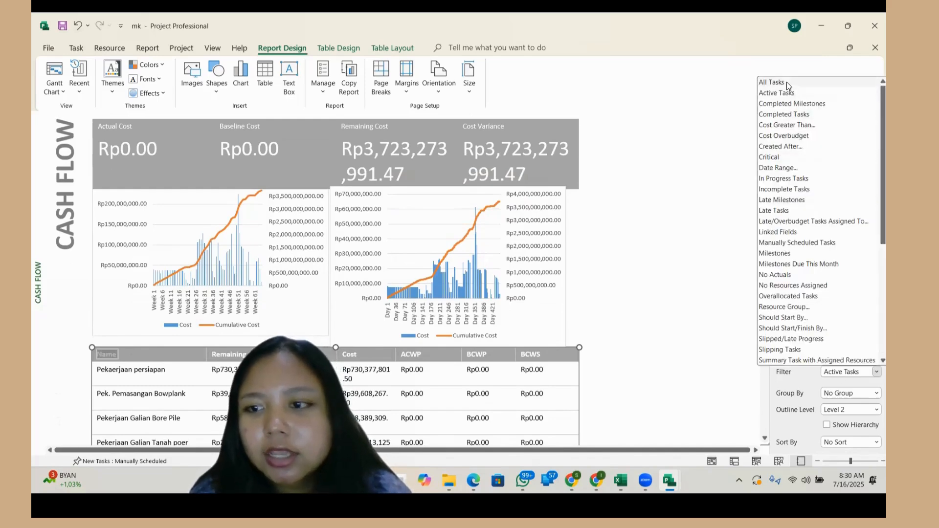
pyautogui.click(787, 82)
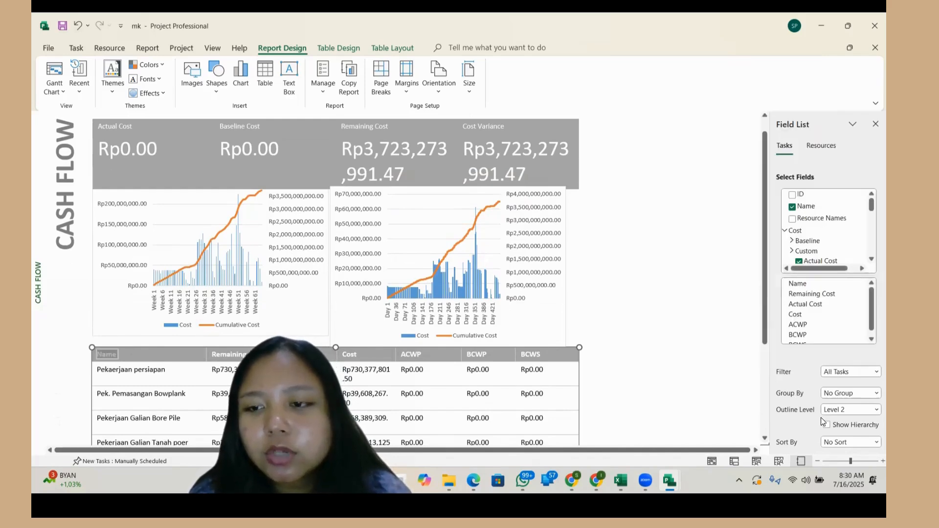
# Try All Subtasks and Level 1 as the cash flow table's outline level, and set it back to Level 2
pyautogui.click(876, 410)
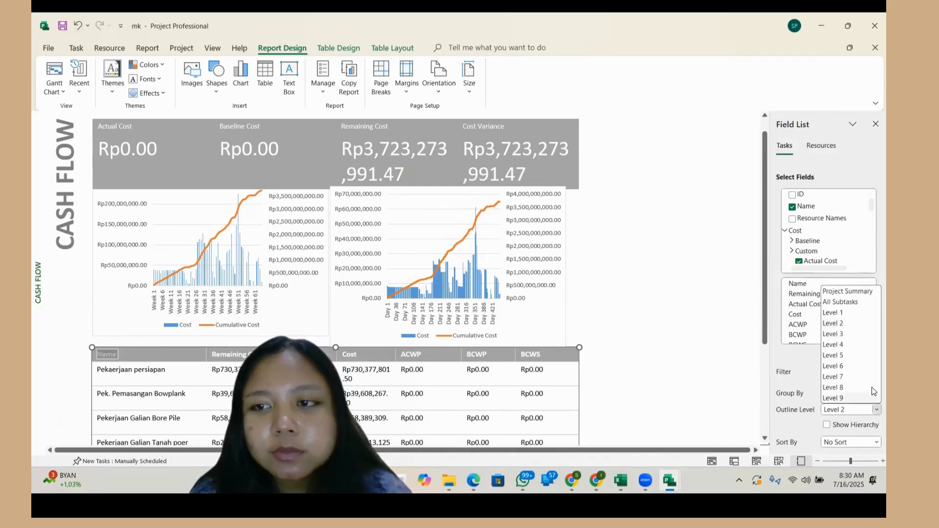
pyautogui.click(854, 302)
pyautogui.scroll(-1, 412, 409)
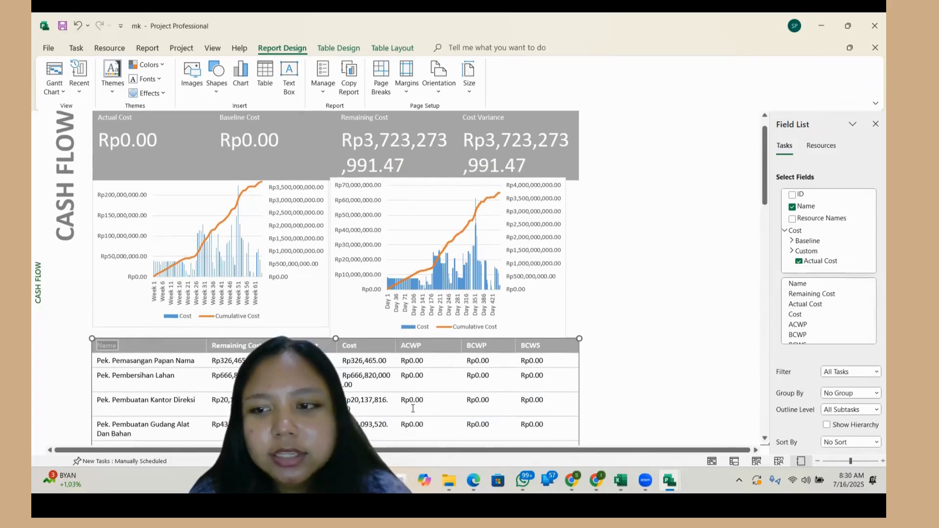
pyautogui.click(876, 410)
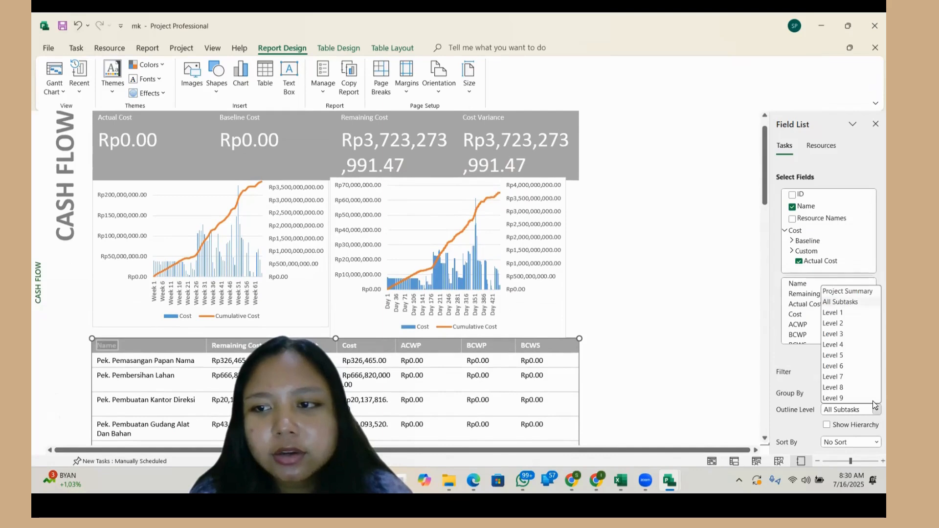
pyautogui.click(868, 315)
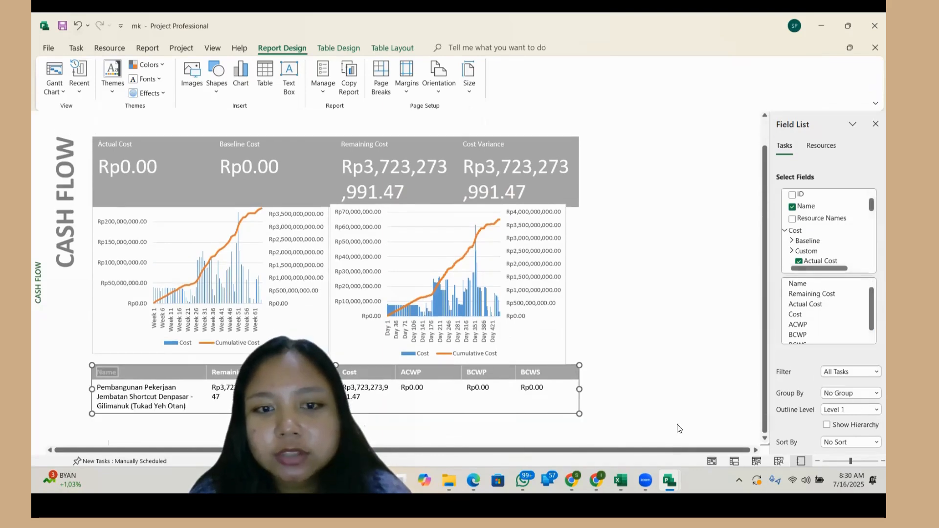
pyautogui.click(876, 410)
pyautogui.click(846, 324)
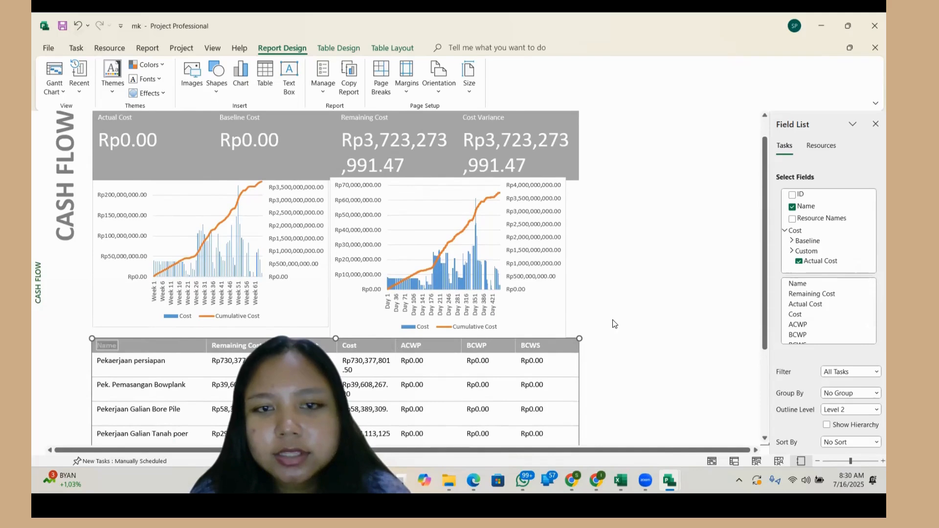
# Deselect the cash flow table and review the costs of its work groups
pyautogui.click(325, 326)
pyautogui.scroll(-2, 325, 324)
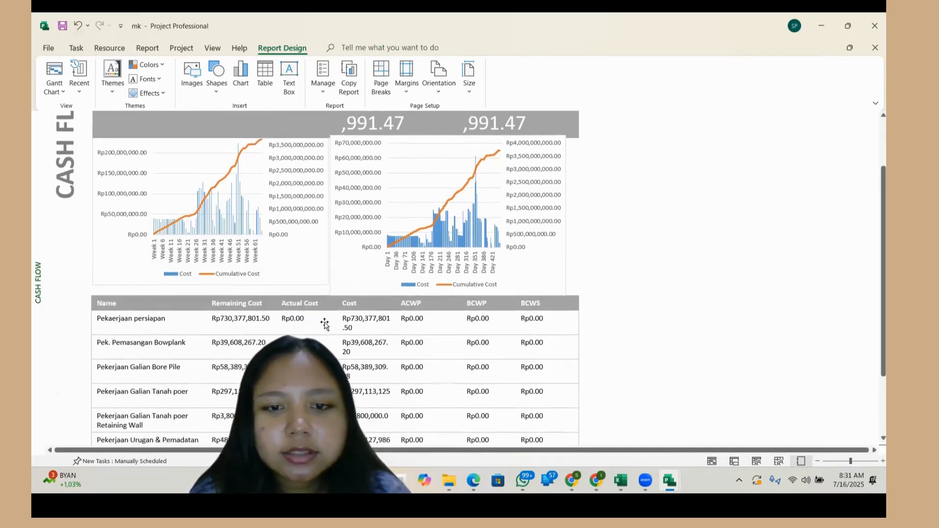
pyautogui.scroll(-3, 325, 324)
pyautogui.scroll(2, 325, 324)
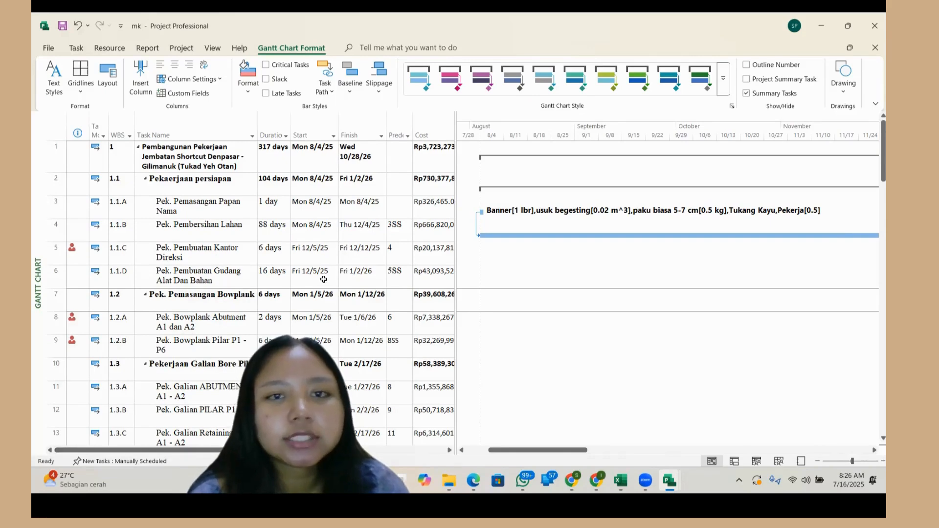
# Review the full Cost column of the Gantt task table down to Pekerjaan Beton Kepala Pilar and back up to SUB. Struktur ABUTMENT A1
pyautogui.moveTo(275, 450); pyautogui.dragTo(328, 452)
pyautogui.scroll(-1, 275, 326)
pyautogui.scroll(1, 275, 326)
pyautogui.scroll(-5, 288, 336)
pyautogui.scroll(-10, 287, 331)
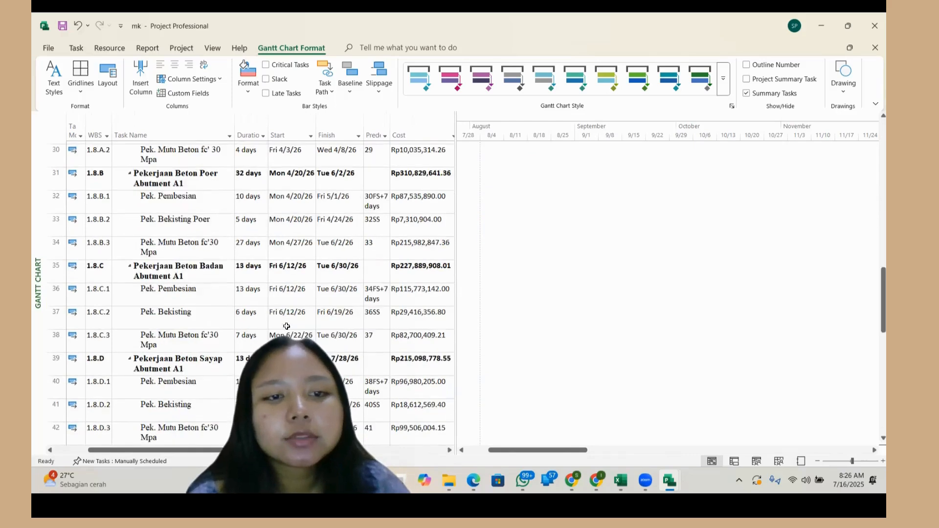
pyautogui.scroll(-3, 287, 325)
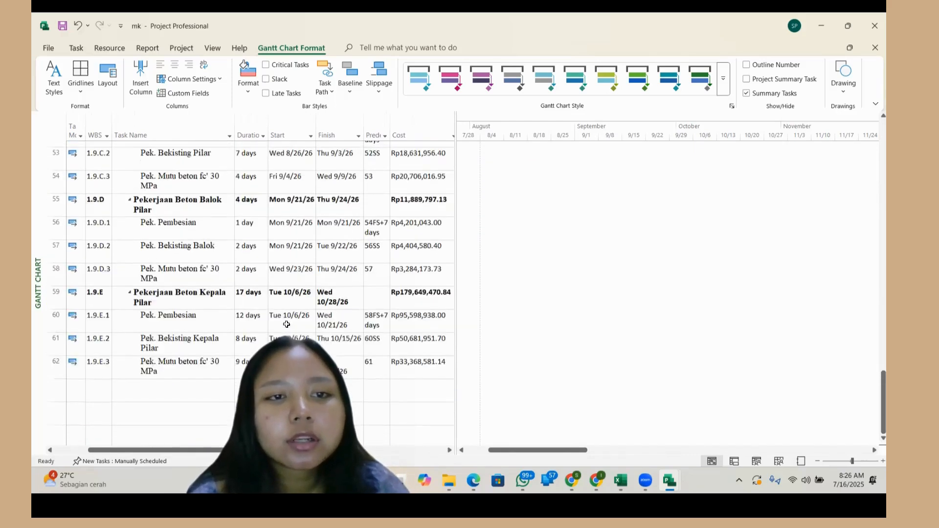
pyautogui.scroll(5, 198, 310)
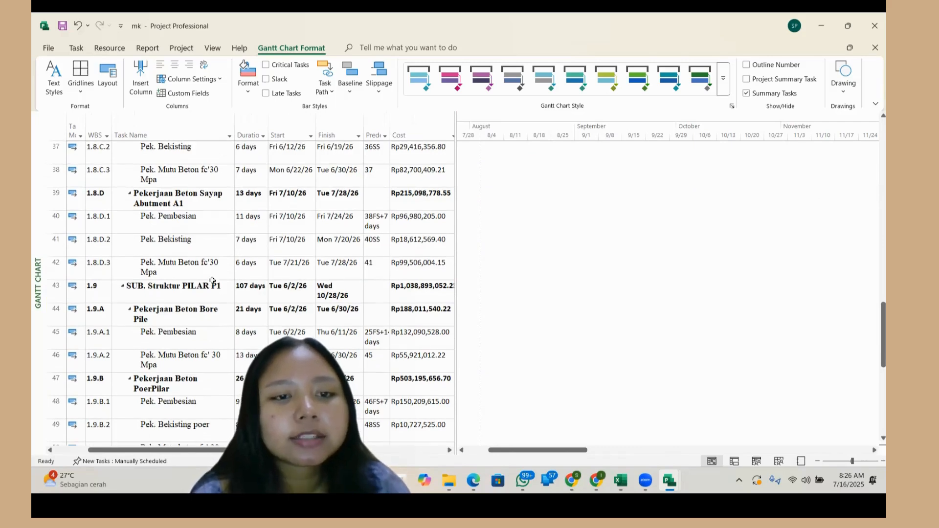
pyautogui.scroll(10, 215, 340)
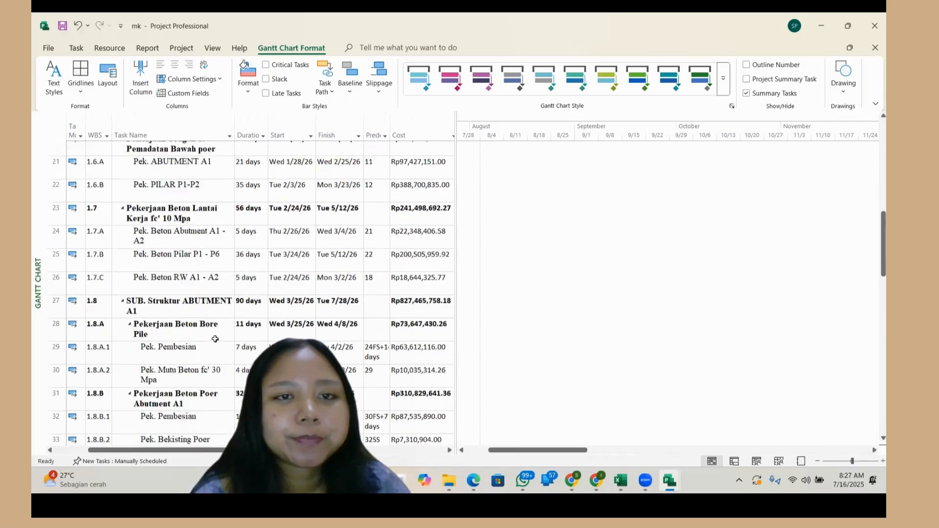
# Examine the Cash Flow report's cost totals, weekly and daily charts, and the work group cost table beneath them
pyautogui.scroll(2, 215, 335)
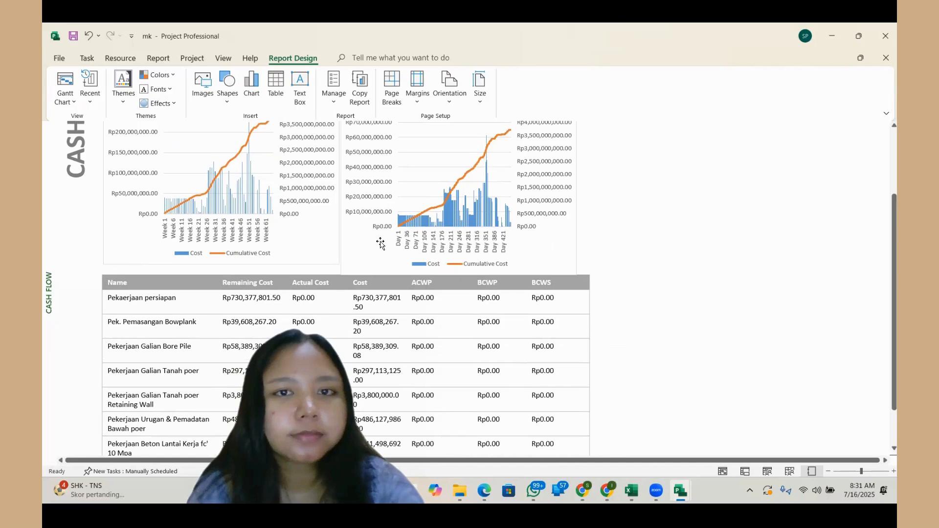
pyautogui.scroll(1, 381, 243)
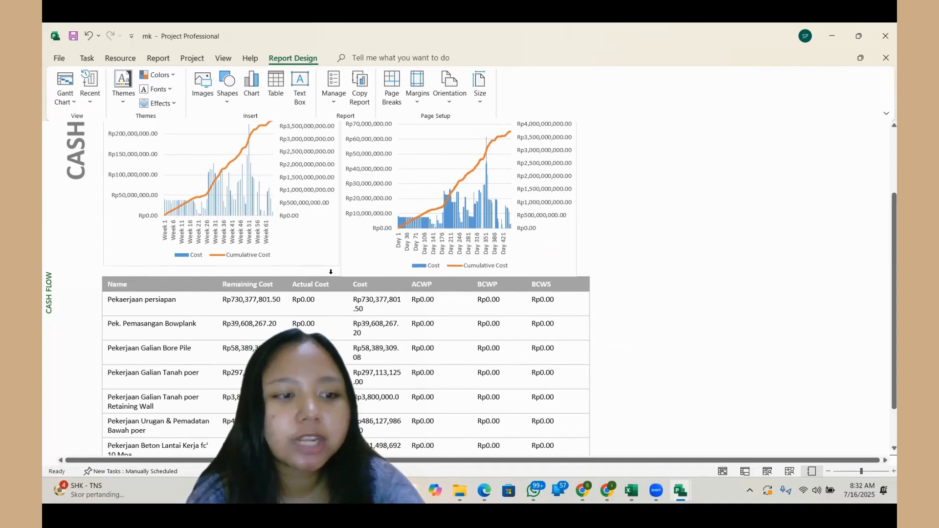
pyautogui.scroll(2, 424, 306)
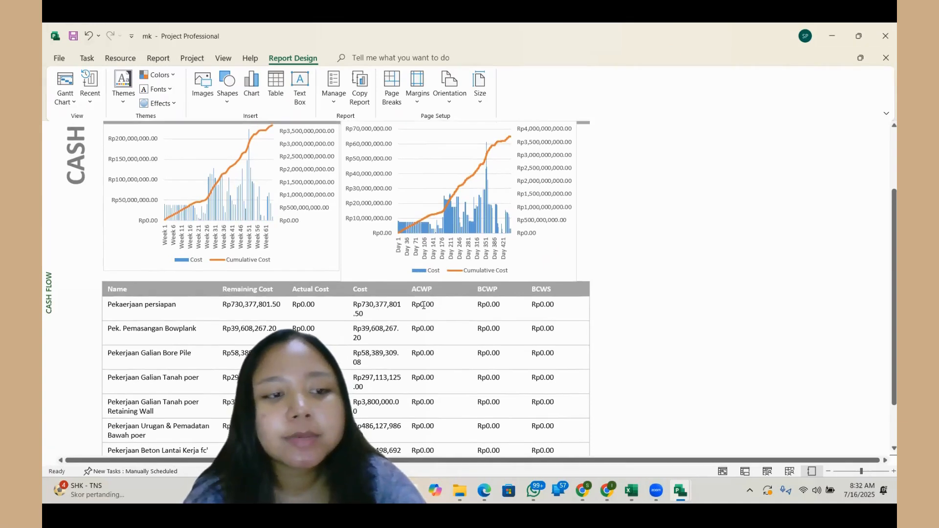
pyautogui.scroll(3, 424, 305)
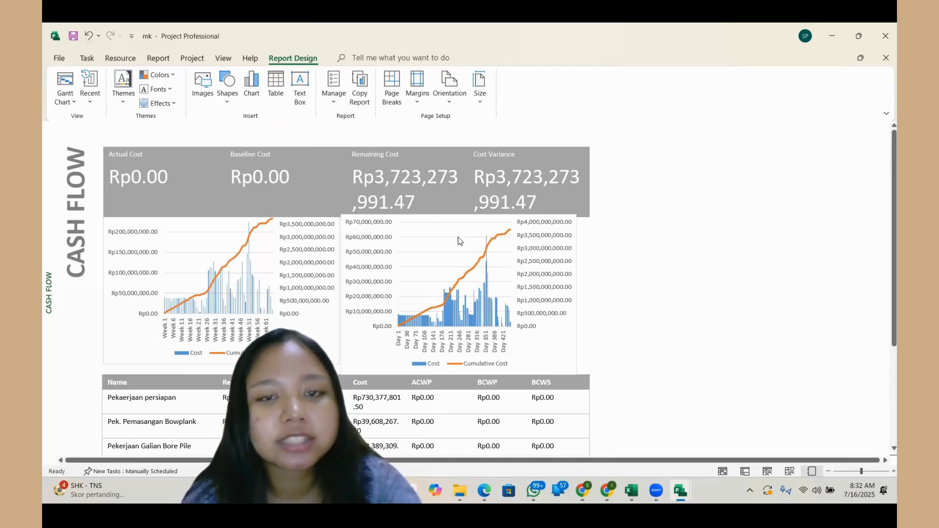
pyautogui.scroll(-1, 432, 273)
pyautogui.scroll(-2, 431, 271)
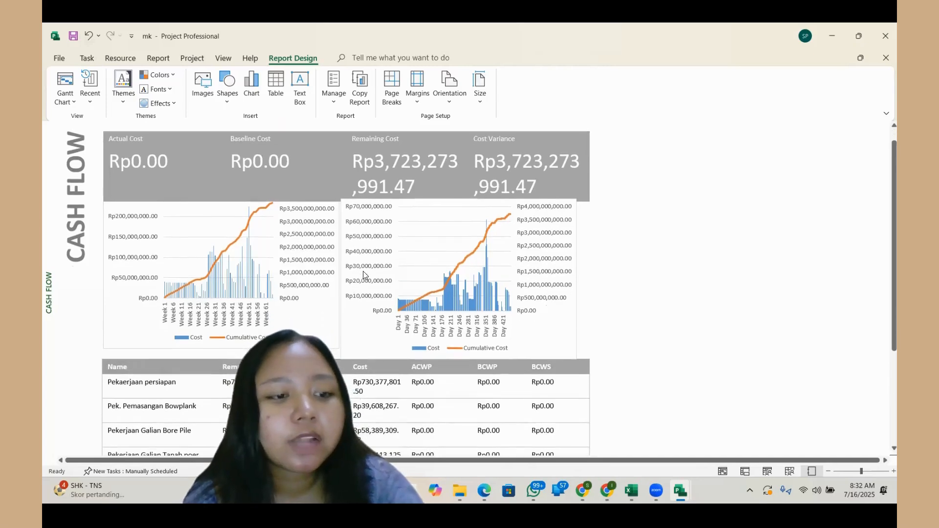
pyautogui.scroll(-2, 281, 233)
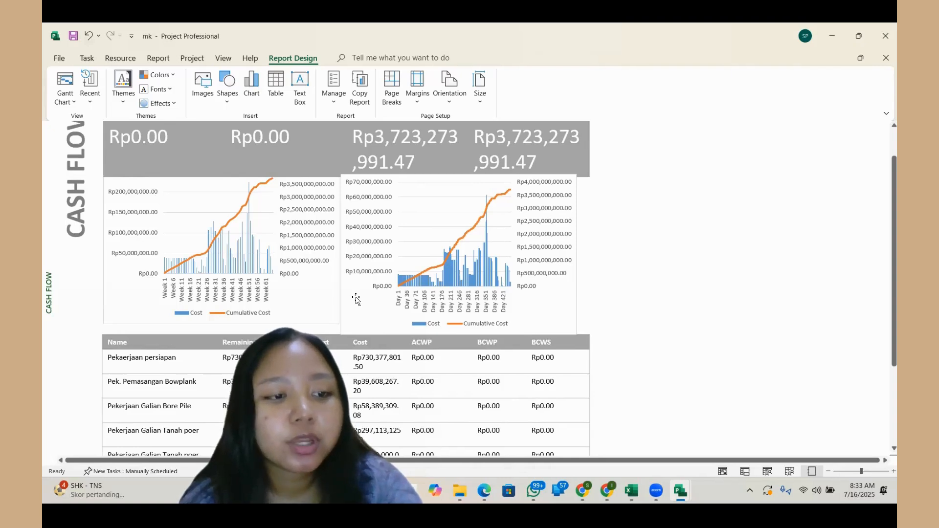
pyautogui.scroll(-3, 343, 294)
pyautogui.scroll(-5, 288, 304)
pyautogui.scroll(-2, 285, 304)
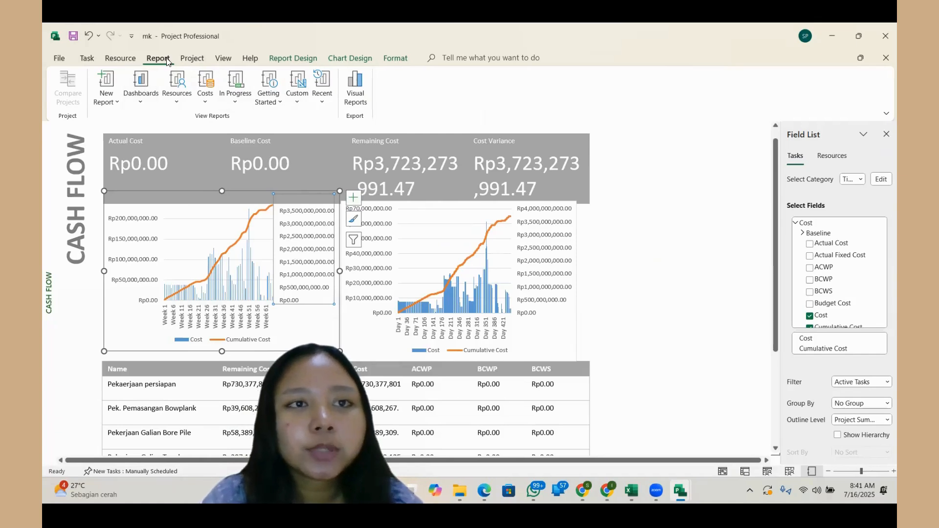
# Generate the Cash Flow Report visual report in Excel with Weeks as the usage data level, excluding Microsoft Visio templates
pyautogui.click(355, 99)
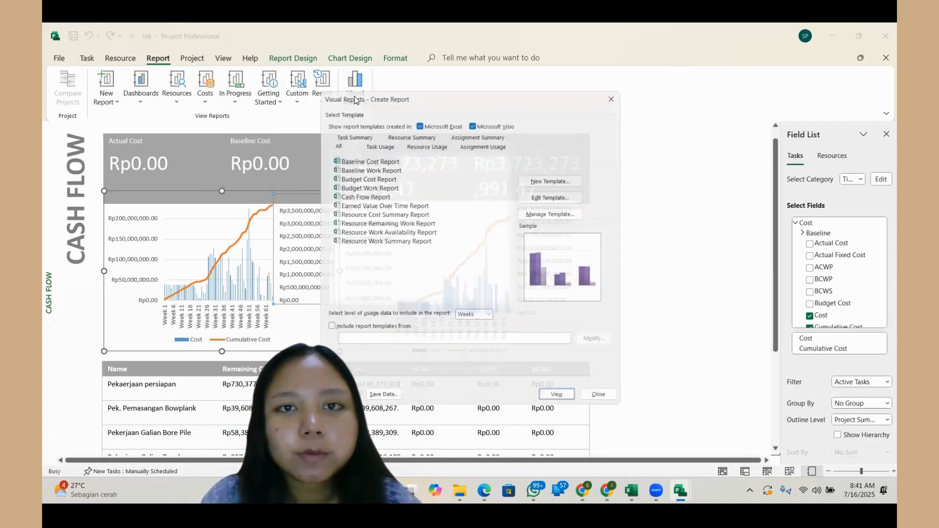
pyautogui.click(473, 119)
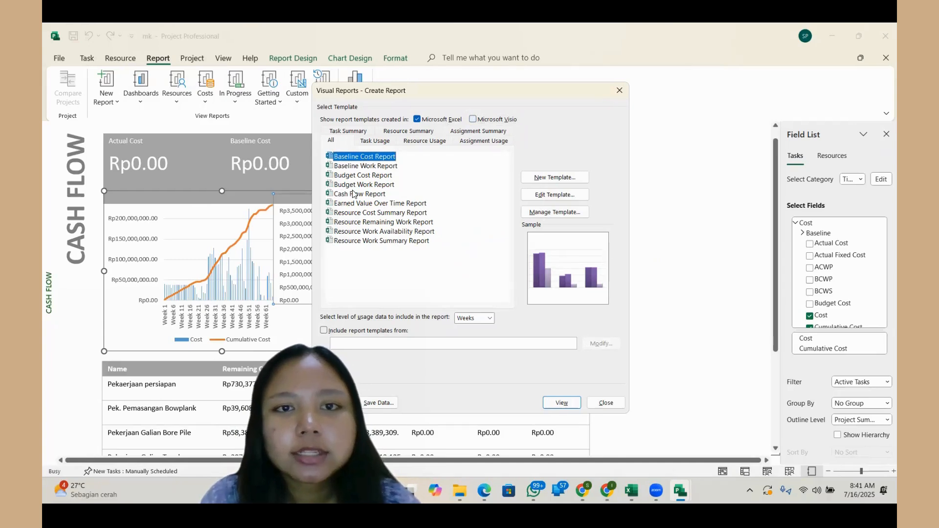
pyautogui.click(370, 195)
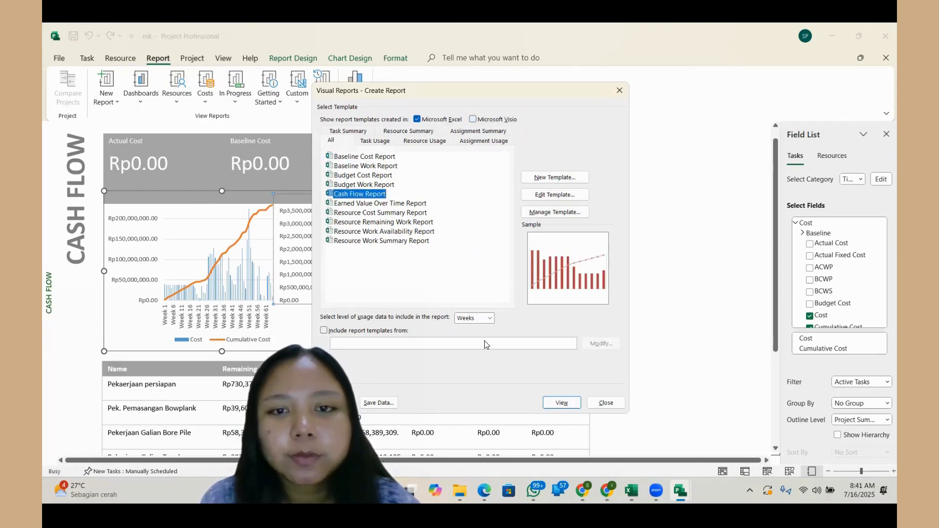
pyautogui.click(484, 321)
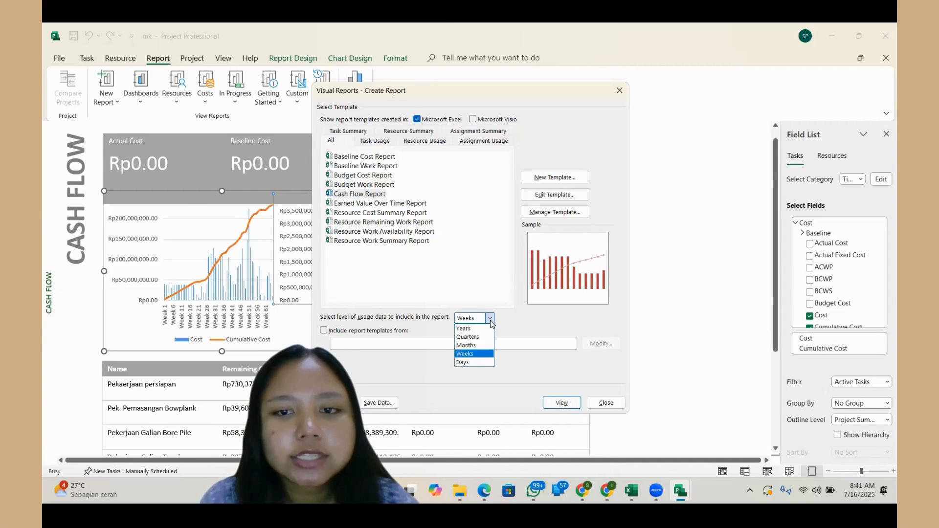
pyautogui.click(486, 353)
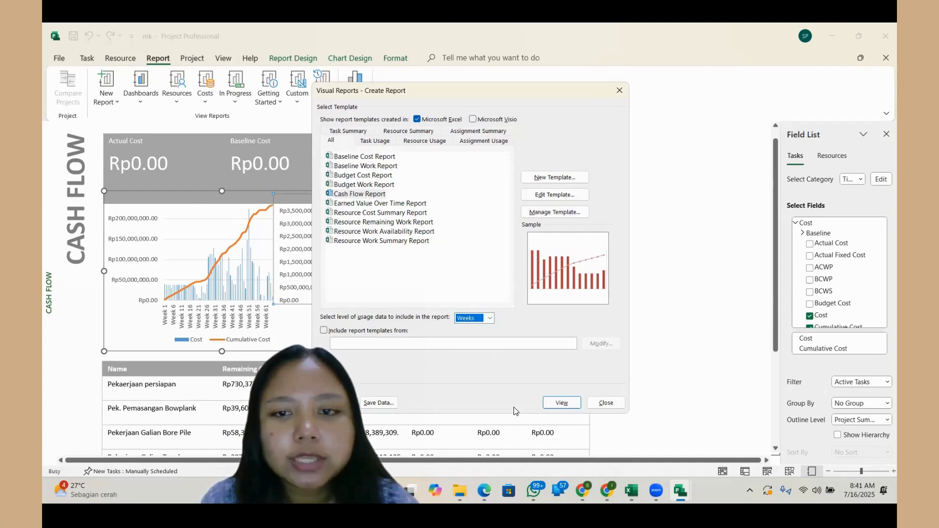
pyautogui.click(558, 402)
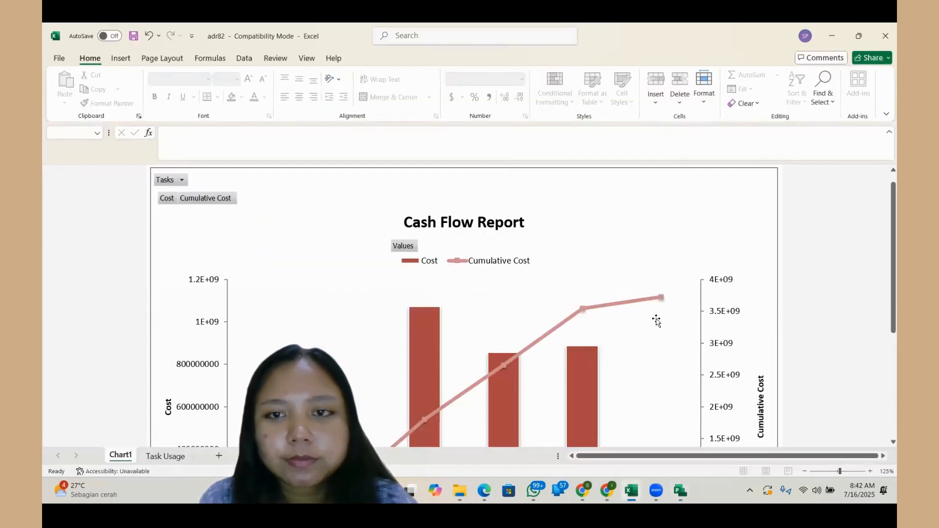
# Look over the quarterly cash flow chart, and expand 2025 Q3 and Q4 into weeks in the Task Usage pivot table
pyautogui.moveTo(835, 471); pyautogui.dragTo(833, 471)
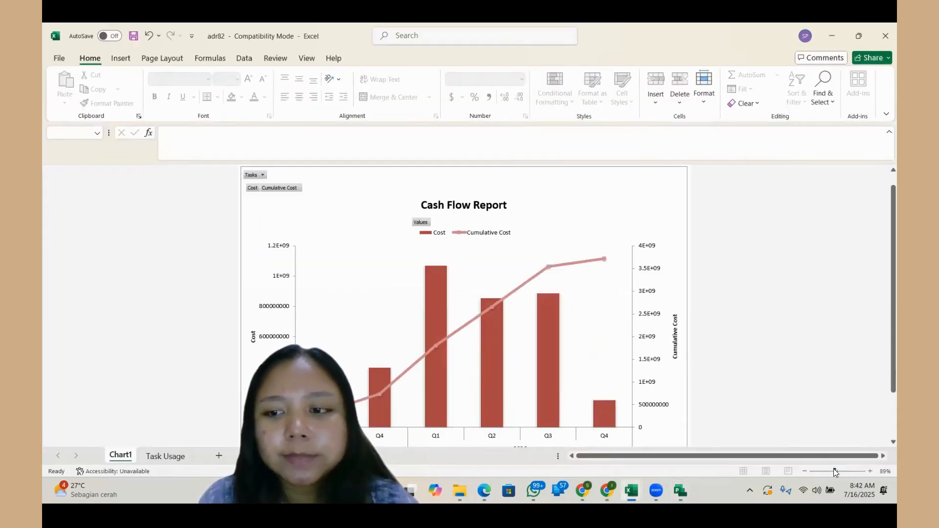
pyautogui.scroll(-1, 489, 200)
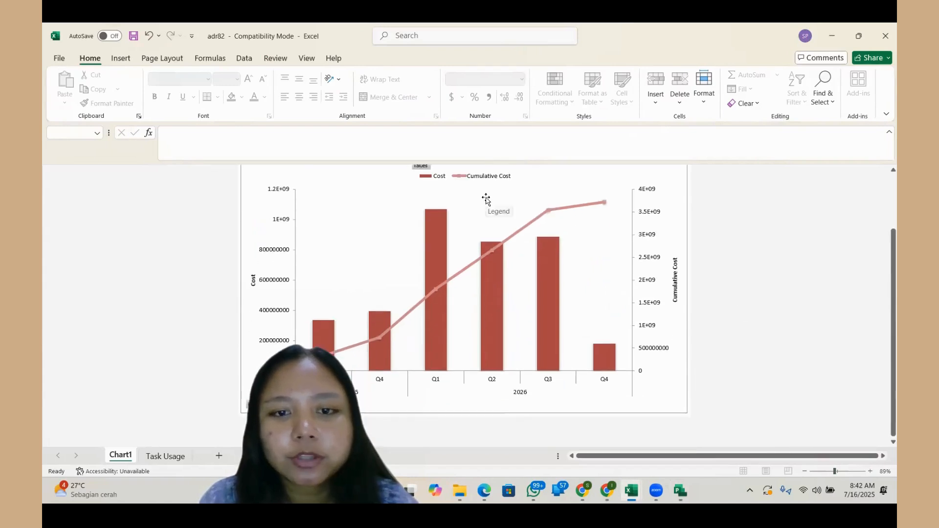
pyautogui.scroll(1, 608, 348)
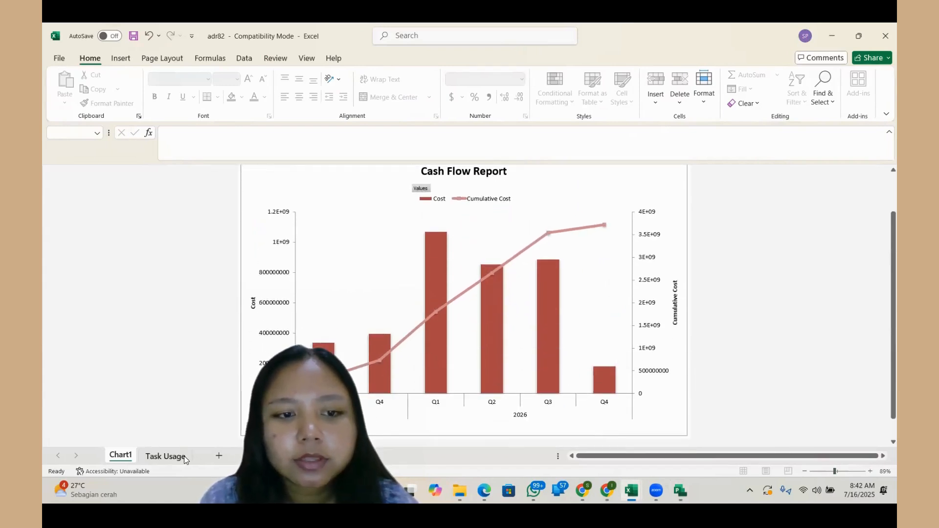
pyautogui.click(169, 456)
pyautogui.click(105, 218)
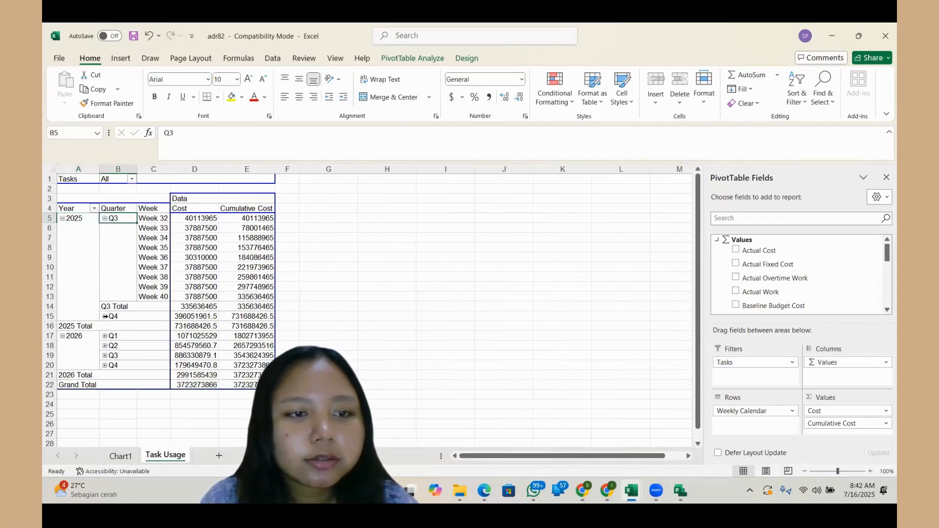
pyautogui.click(106, 316)
pyautogui.click(104, 316)
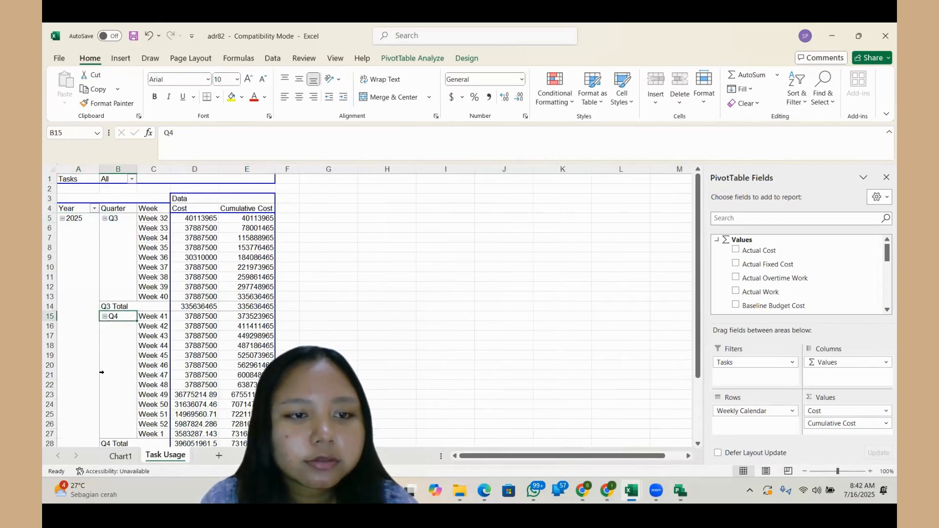
# Expand quarters Q1 to Q4 of 2026 into weeks in the Task Usage pivot table
pyautogui.scroll(-5, 105, 318)
pyautogui.click(104, 317)
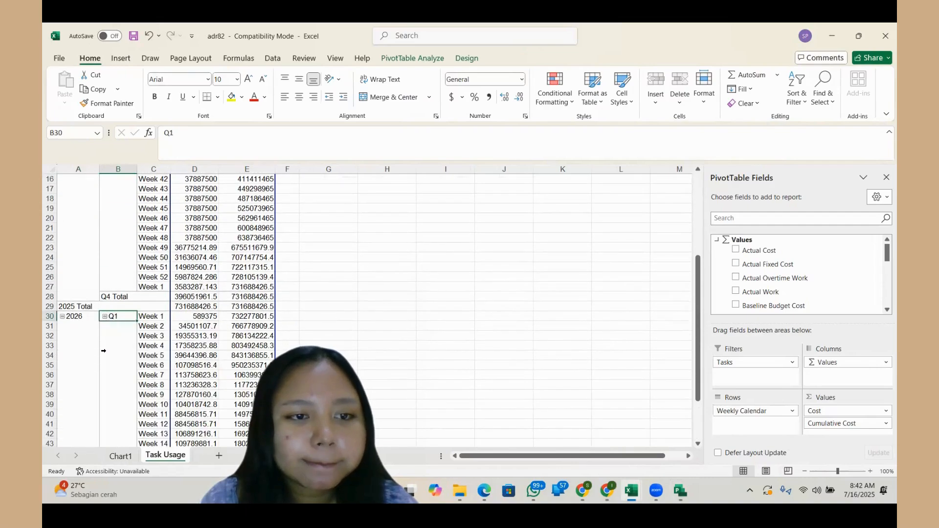
pyautogui.scroll(-5, 103, 355)
pyautogui.click(105, 318)
pyautogui.scroll(-4, 105, 322)
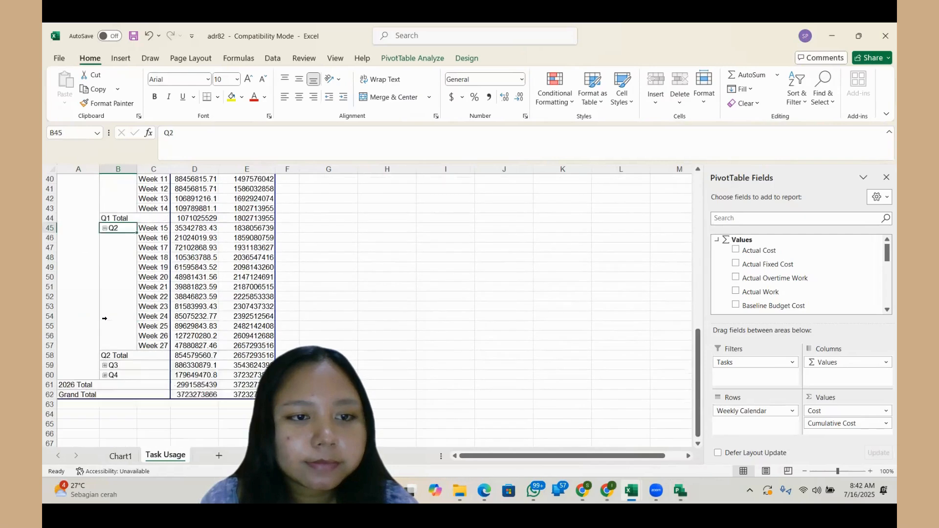
pyautogui.click(105, 337)
pyautogui.scroll(-4, 105, 337)
pyautogui.click(105, 356)
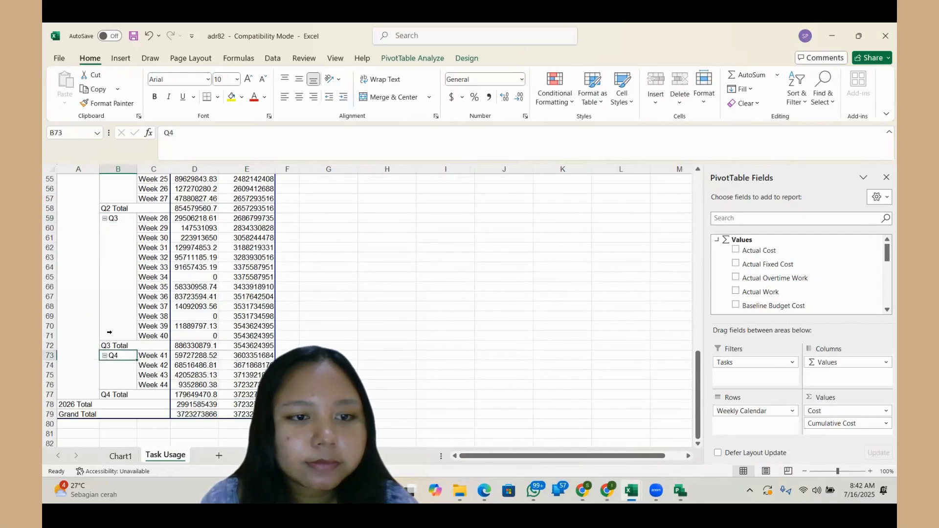
# Examine the weekly Cash Flow Report chart on the Chart1 sheet, and switch back to the mk project in Microsoft Project
pyautogui.click(120, 456)
pyautogui.scroll(2, 657, 301)
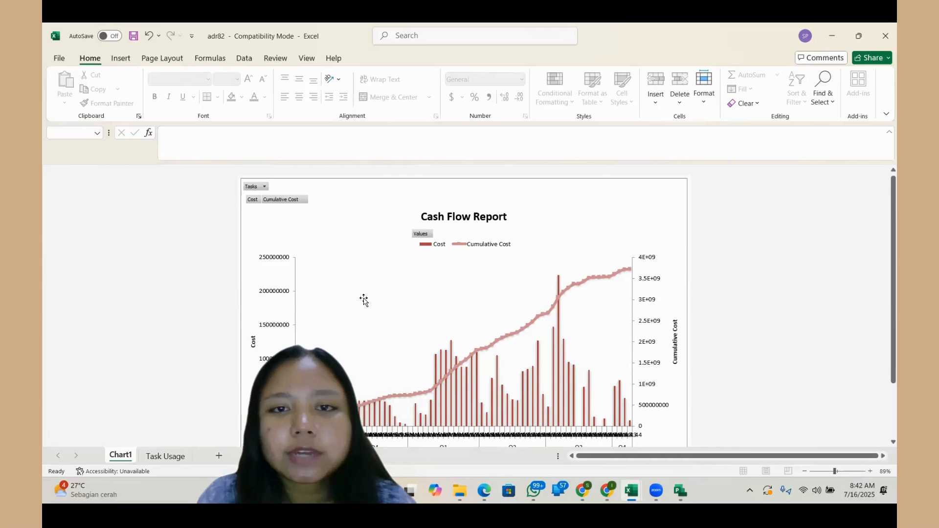
pyautogui.scroll(-2, 622, 296)
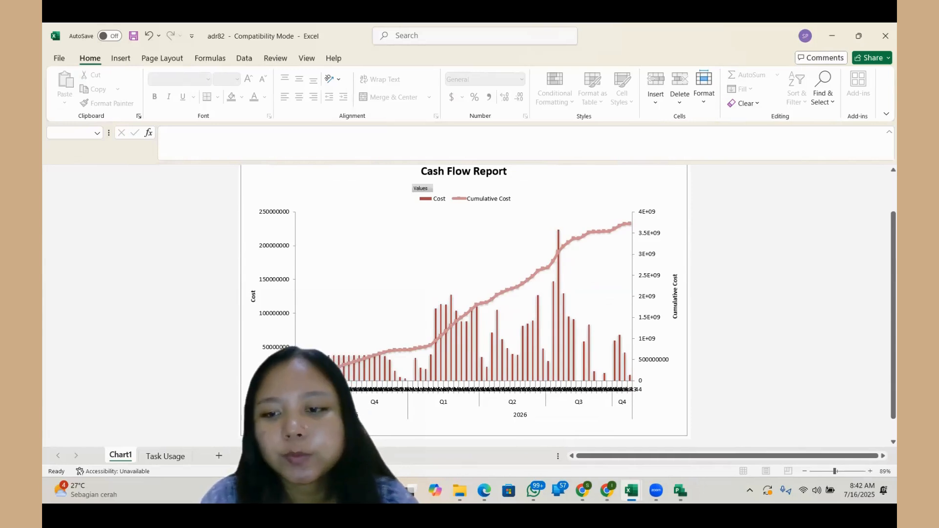
pyautogui.moveTo(689, 485)
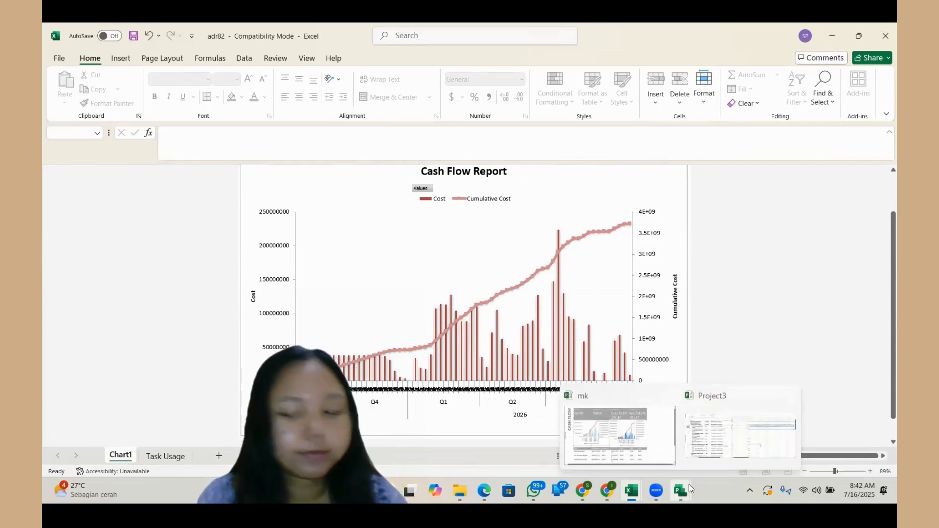
pyautogui.click(639, 442)
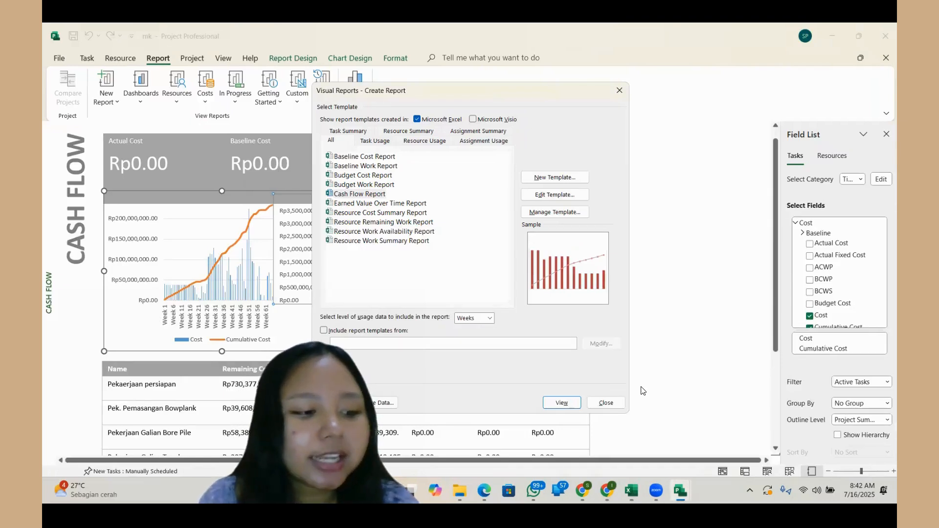